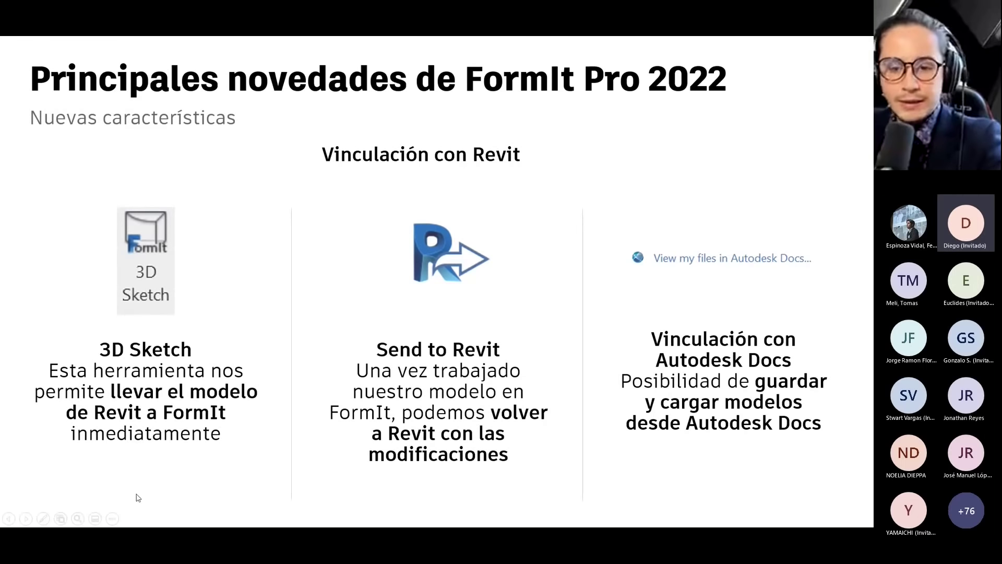
Highlight 3D Sketch with the laser pointer and advance to the 3D massing-models slide.
{"action": "left_click", "coordinate": [44, 519]}
{"action": "left_click", "coordinate": [35, 436]}
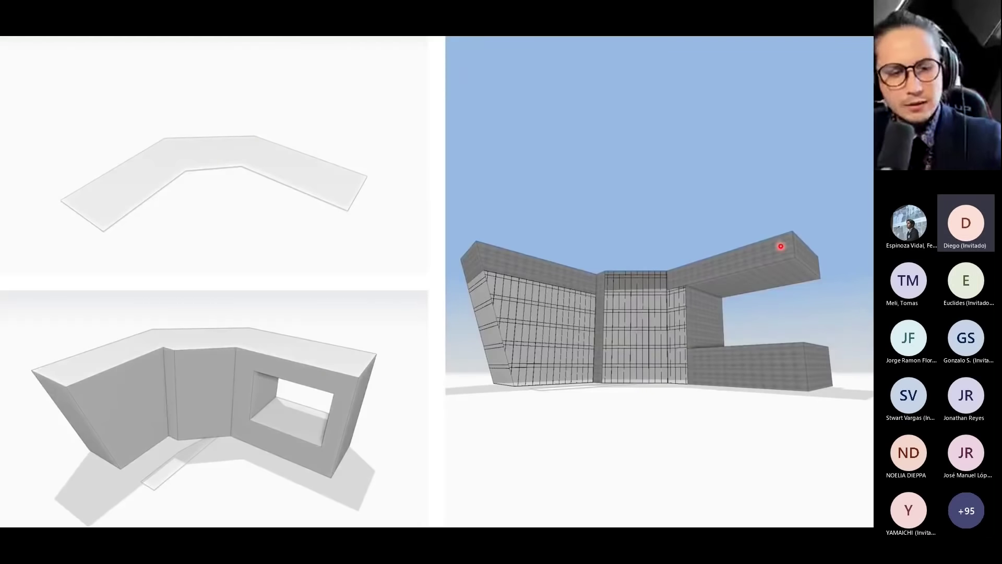
Leave the slideshow for the blank untitled FormIt 2022 model.
{"action": "key", "text": "alt+Tab"}
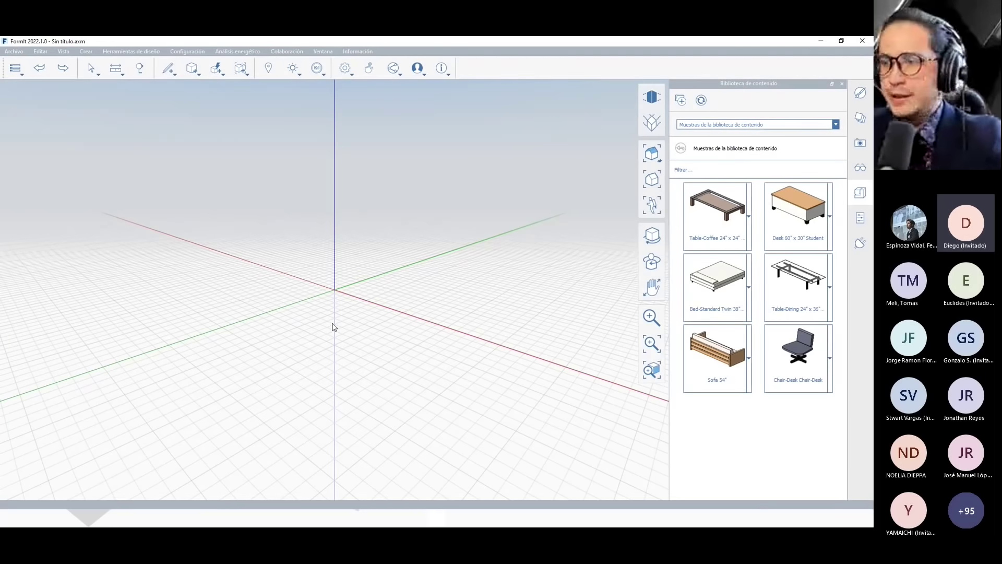
Show the materials library in the side panel and select the Line sketch tool.
{"action": "left_click", "coordinate": [860, 243]}
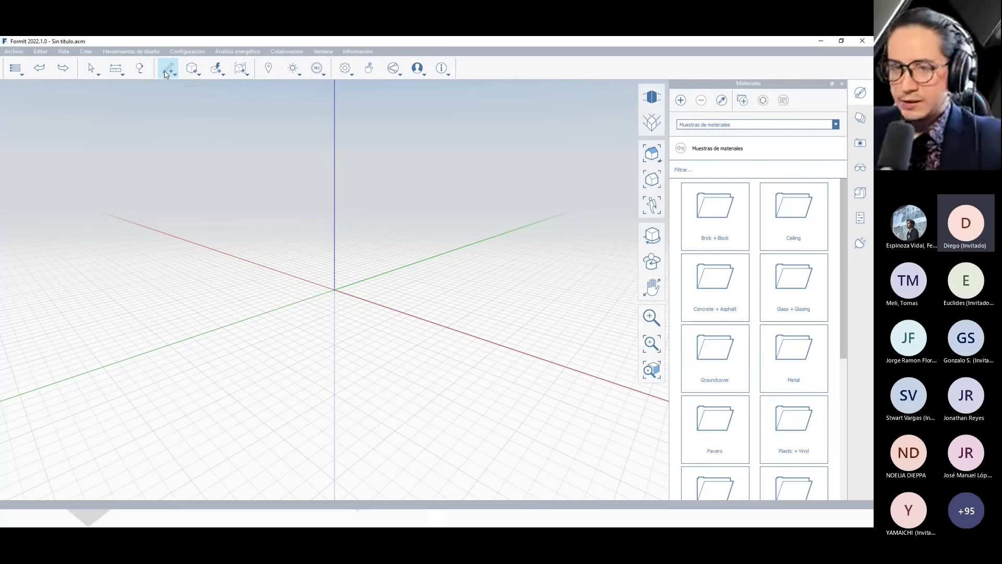
{"action": "left_click", "coordinate": [167, 70]}
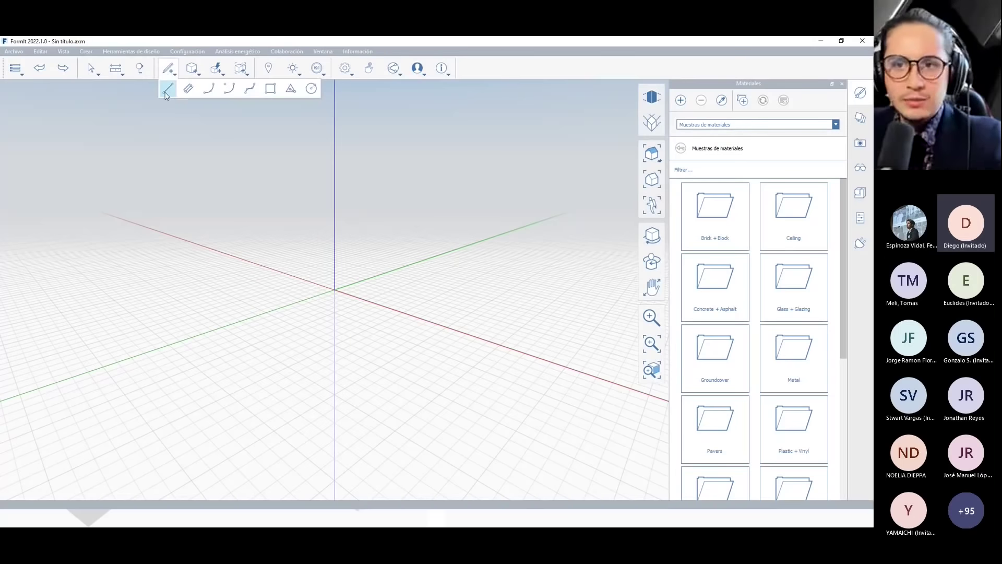
{"action": "left_click", "coordinate": [166, 91]}
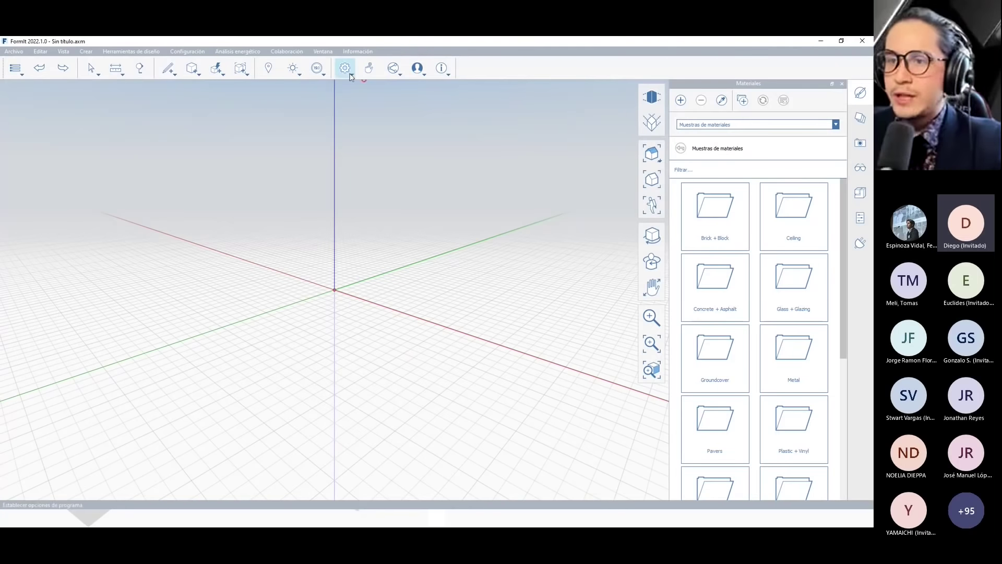
Glance at the settings menu, then switch to the FormIt 2022.1.0 download page.
{"action": "left_click", "coordinate": [350, 76]}
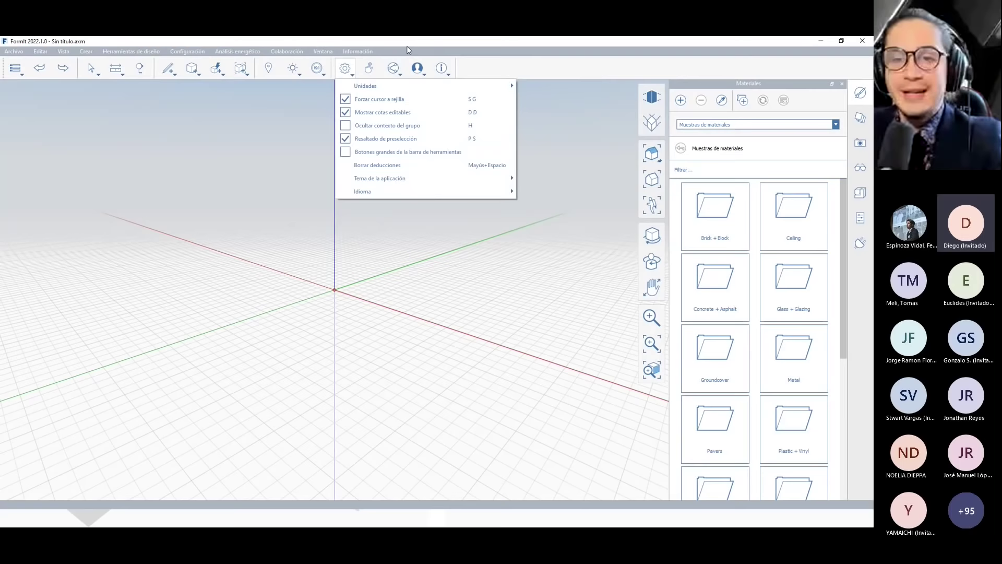
{"action": "key", "text": "Escape"}
{"action": "key", "text": "l"}
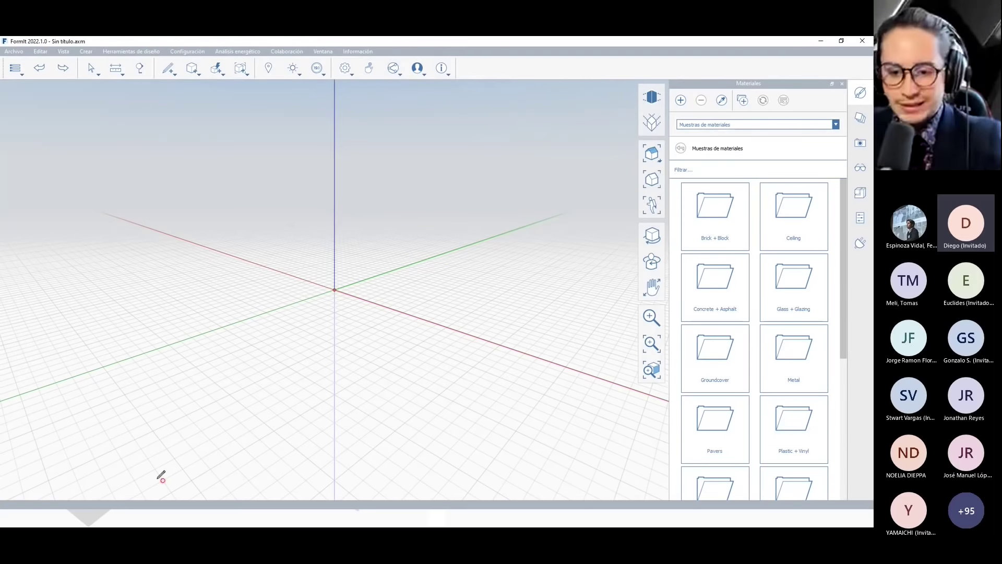
{"action": "key", "text": "alt+Tab"}
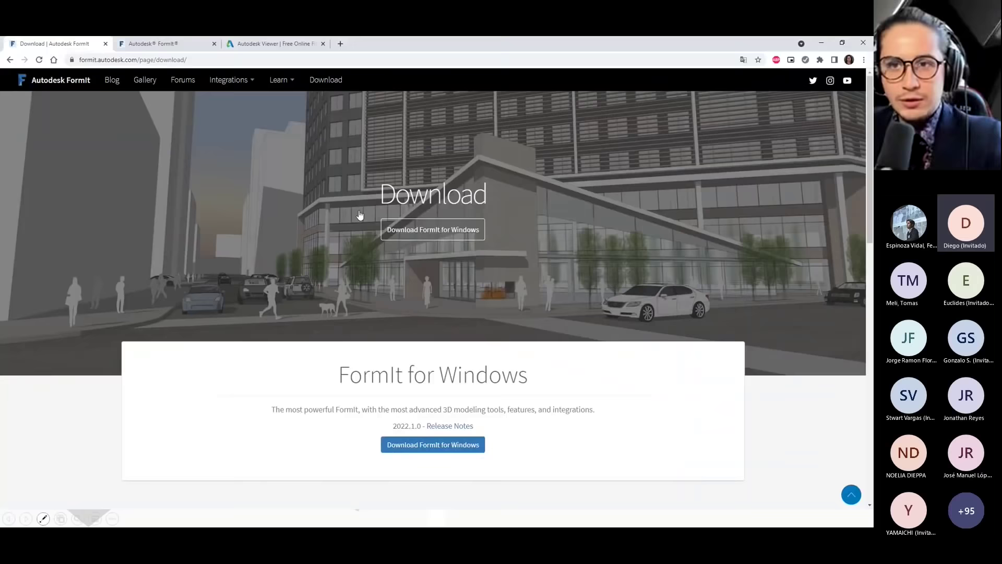
Open FormIt Web, orbit its blank model, then return to desktop FormIt 2022.
{"action": "left_click", "coordinate": [167, 42]}
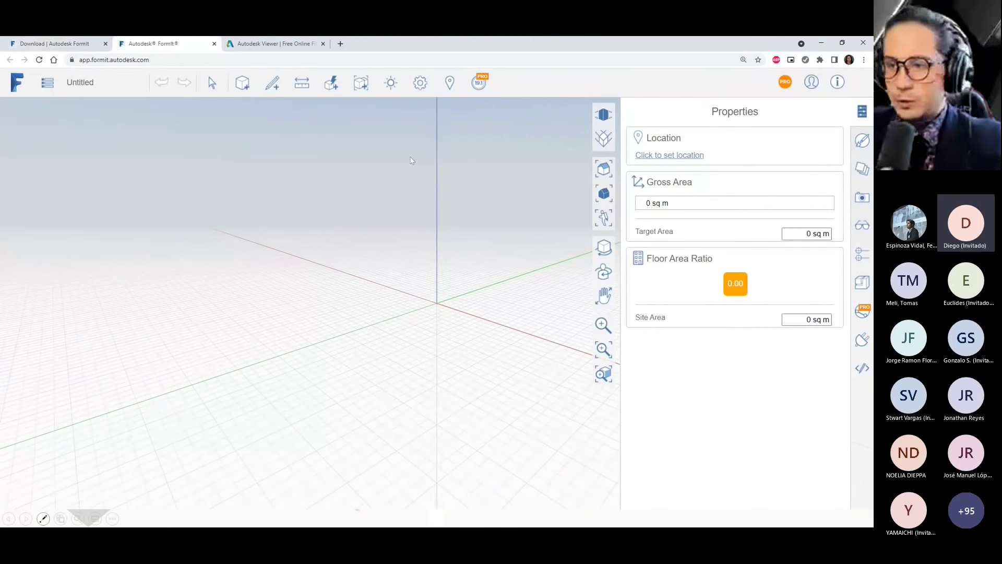
{"action": "middle_click_drag", "start_coordinate": [430, 282], "coordinate": [337, 289]}
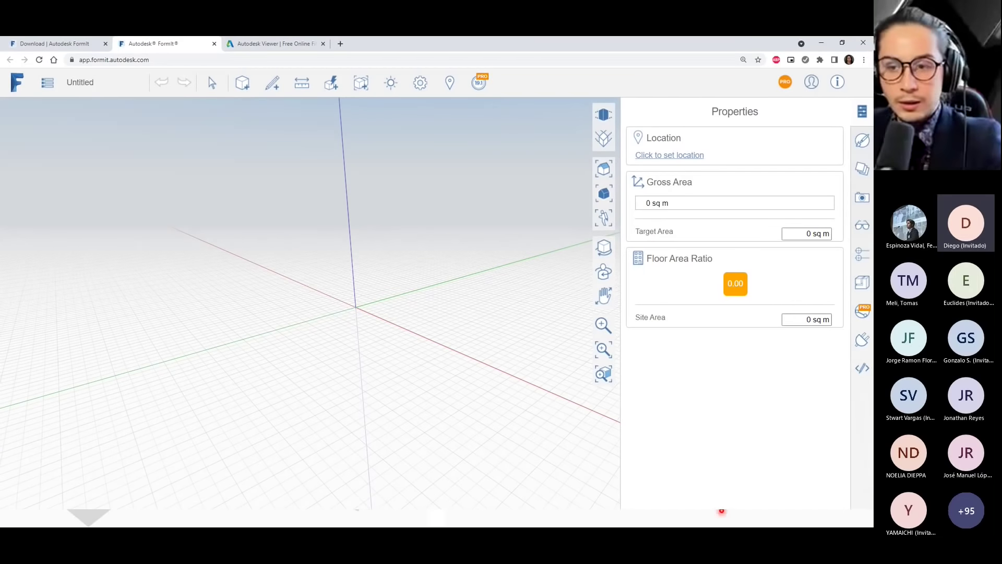
{"action": "key", "text": "alt+Tab"}
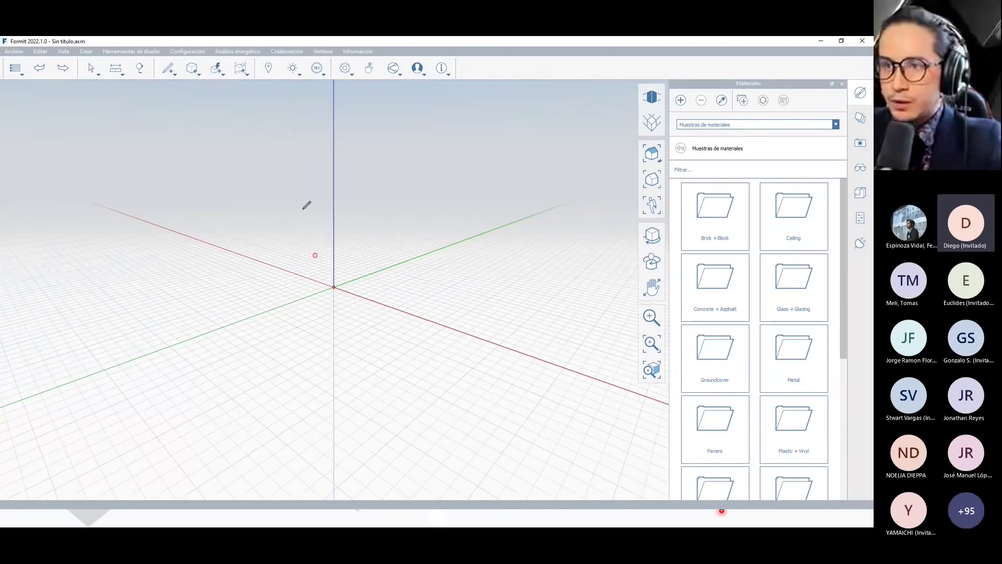
Set the model units to Métrico (centímetros) in the settings menu.
{"action": "left_click", "coordinate": [343, 73]}
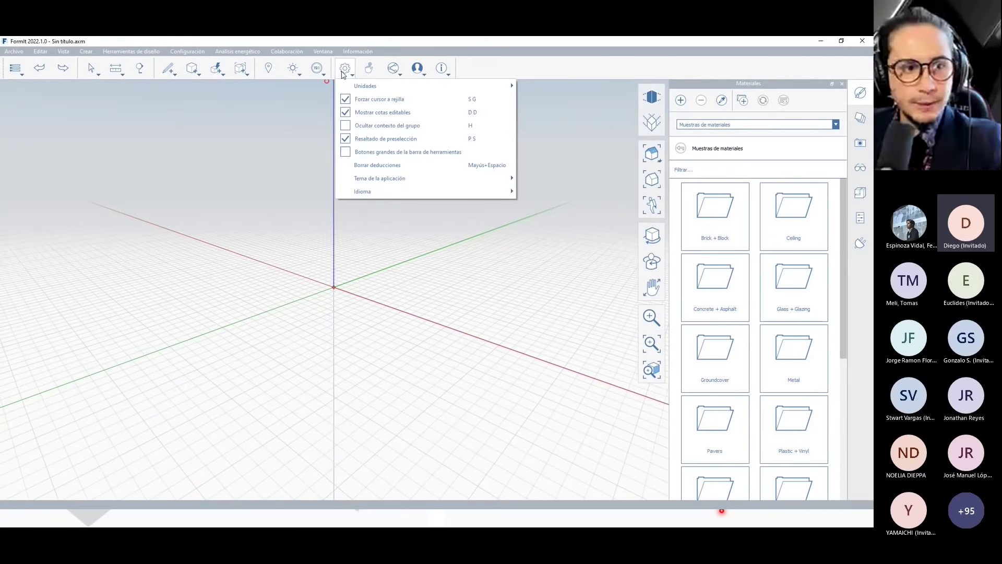
{"action": "left_click", "coordinate": [398, 88]}
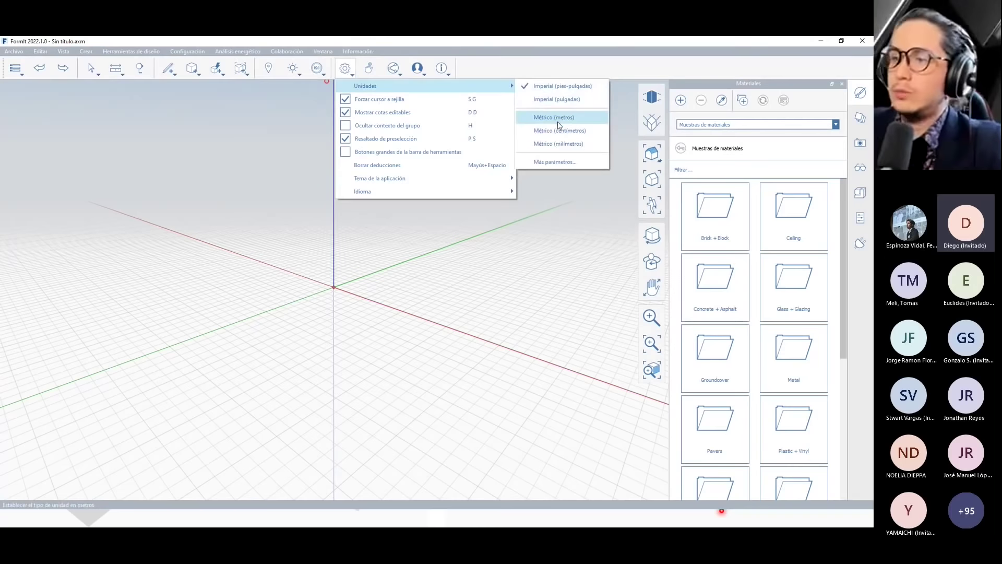
{"action": "left_click", "coordinate": [560, 131]}
{"action": "left_click", "coordinate": [502, 50]}
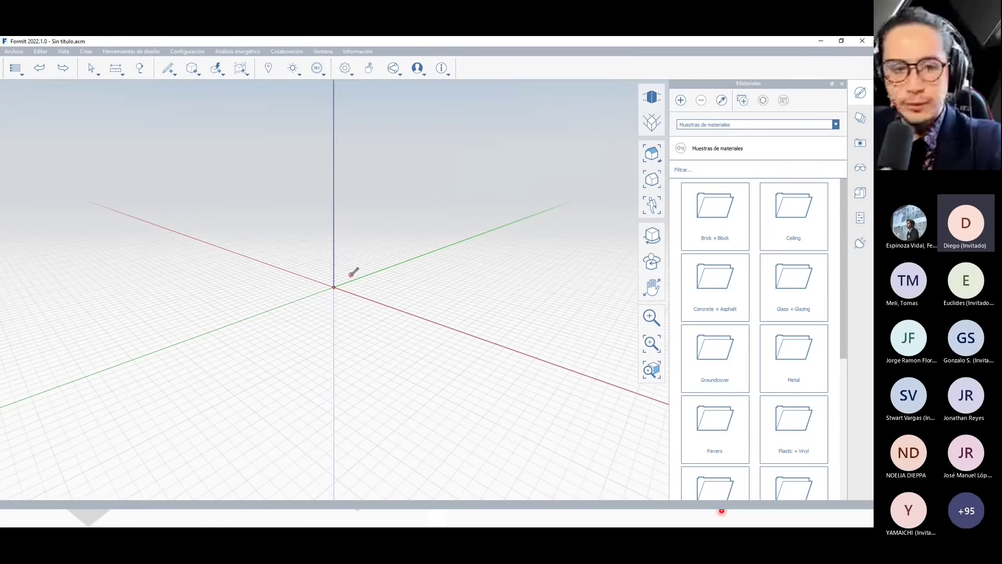
Draw a first irregular closed outline from the origin, starting with 600cm and 350cm edges.
{"action": "left_click", "coordinate": [328, 270]}
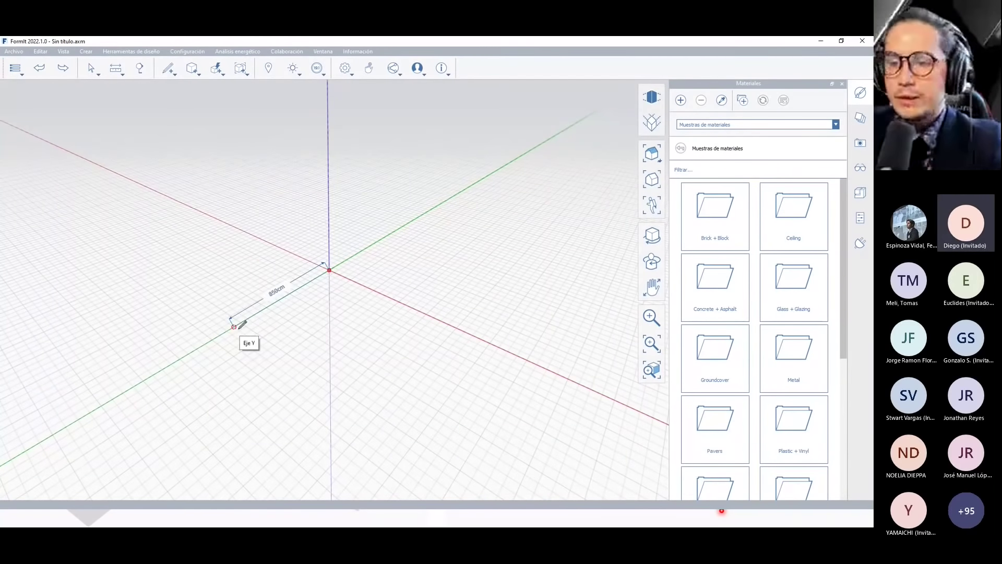
{"action": "left_click", "coordinate": [266, 307]}
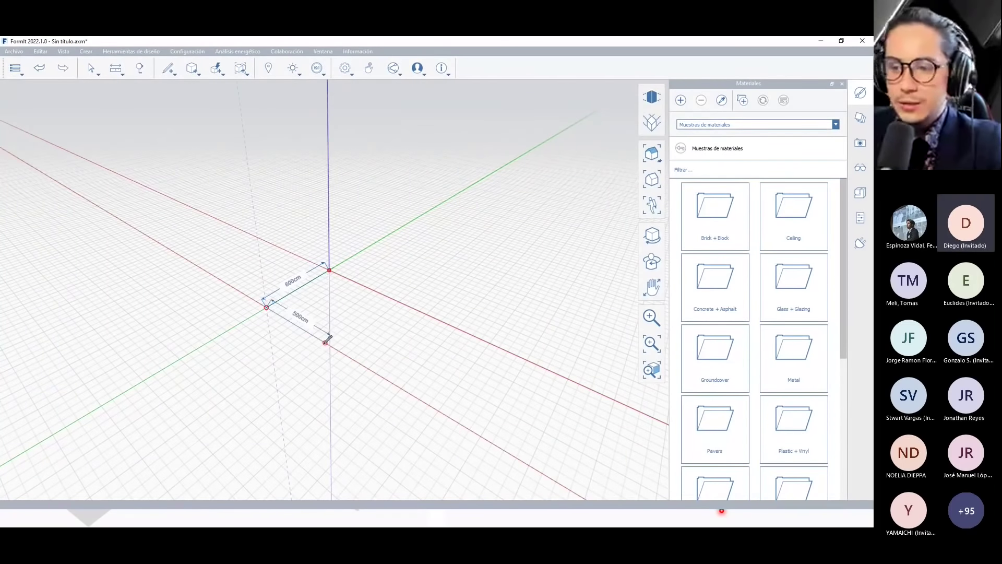
{"action": "left_click", "coordinate": [305, 331]}
{"action": "left_click", "coordinate": [243, 374]}
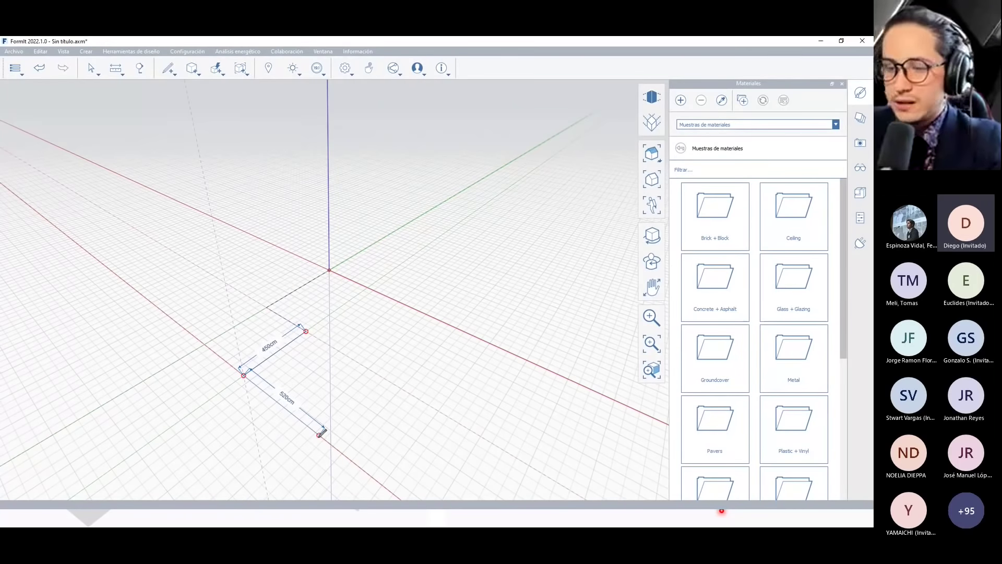
{"action": "left_click", "coordinate": [319, 434]}
{"action": "left_click", "coordinate": [448, 416]}
{"action": "left_click", "coordinate": [457, 380]}
{"action": "left_click", "coordinate": [503, 376]}
{"action": "left_click", "coordinate": [523, 324]}
{"action": "left_click", "coordinate": [461, 287]}
{"action": "left_click", "coordinate": [427, 303]}
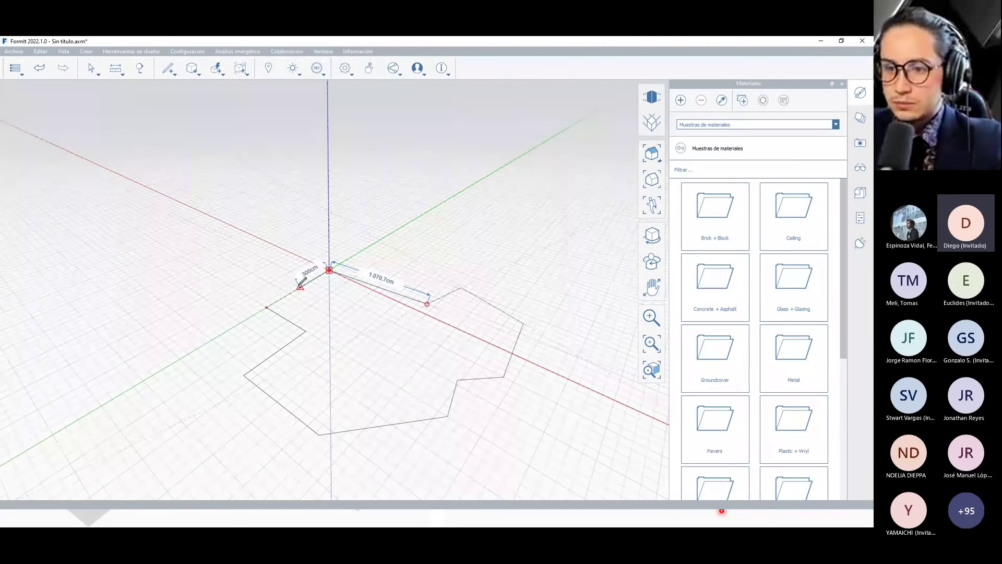
{"action": "left_click", "coordinate": [267, 306]}
{"action": "key", "text": "Escape"}
Select and delete the first outline.
{"action": "scroll", "coordinate": [334, 337], "scroll_direction": "up", "scroll_amount": 3}
{"action": "mouse_move", "coordinate": [334, 336]}
{"action": "middle_mouse_down"}
{"action": "mouse_move", "coordinate": [290, 354]}
{"action": "mouse_move", "coordinate": [385, 358]}
{"action": "mouse_move", "coordinate": [536, 474]}
{"action": "mouse_move", "coordinate": [371, 353]}
{"action": "middle_mouse_up"}
{"action": "left_click_drag", "start_coordinate": [412, 365], "coordinate": [208, 235]}
{"action": "key", "text": "Delete"}
Redraw a seven-corner ground outline with Line and close it into a filled face.
{"action": "left_click", "coordinate": [168, 68]}
{"action": "left_click", "coordinate": [168, 89]}
{"action": "left_click", "coordinate": [229, 282]}
{"action": "left_click", "coordinate": [341, 272]}
{"action": "left_click", "coordinate": [378, 343]}
{"action": "left_click", "coordinate": [384, 410]}
{"action": "left_click", "coordinate": [210, 394]}
{"action": "left_click", "coordinate": [216, 340]}
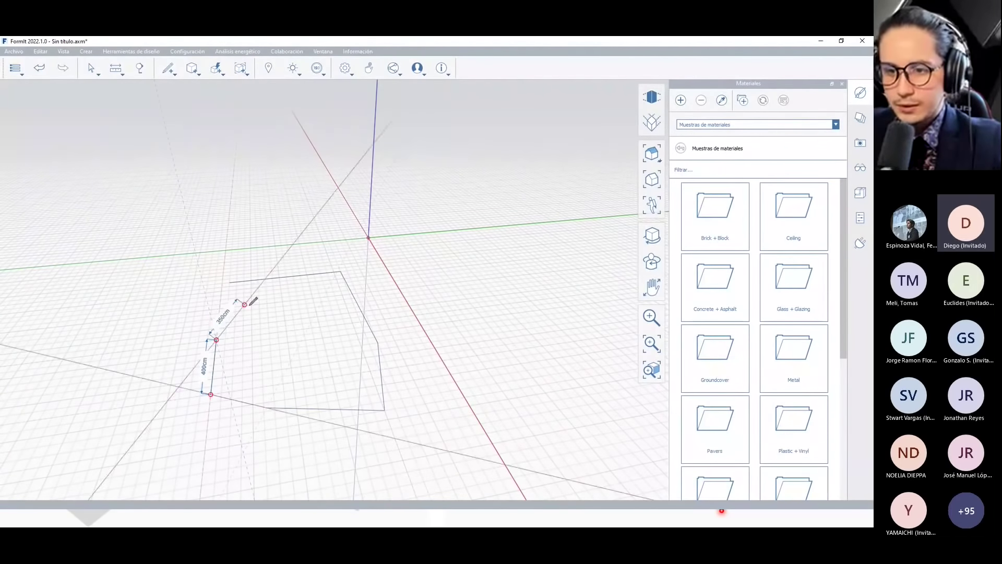
{"action": "left_click", "coordinate": [251, 305]}
{"action": "left_click", "coordinate": [229, 282]}
{"action": "key", "text": "Escape"}
{"action": "mouse_move", "coordinate": [274, 334]}
{"action": "middle_mouse_down"}
{"action": "mouse_move", "coordinate": [268, 362]}
{"action": "mouse_move", "coordinate": [440, 394]}
{"action": "mouse_move", "coordinate": [369, 374]}
{"action": "middle_mouse_up"}
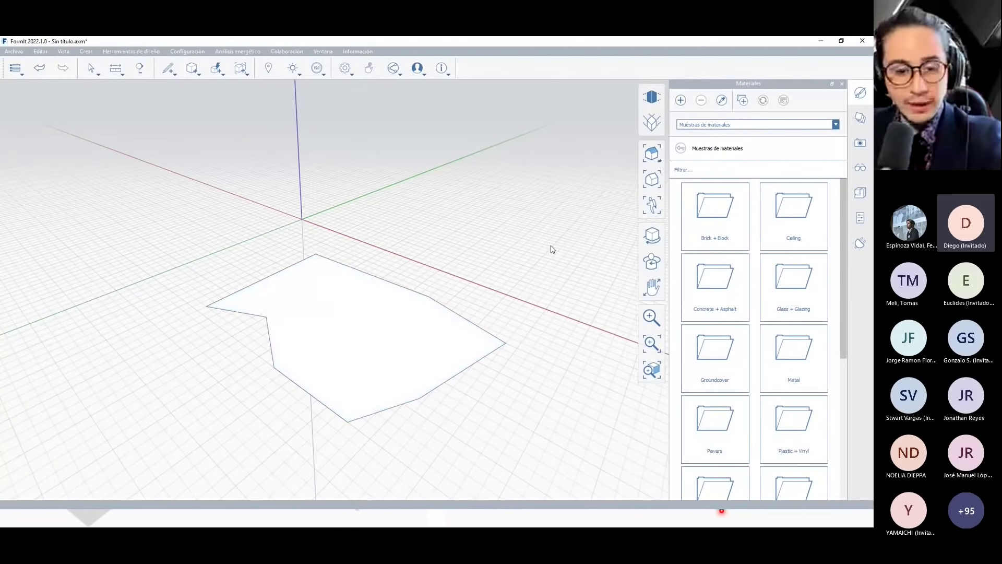
Place five corners of a second outline beside the first face.
{"action": "left_click", "coordinate": [170, 88]}
{"action": "left_click", "coordinate": [362, 231]}
{"action": "left_click", "coordinate": [477, 177]}
{"action": "left_click", "coordinate": [567, 213]}
{"action": "left_click", "coordinate": [564, 270]}
{"action": "left_click", "coordinate": [488, 265]}
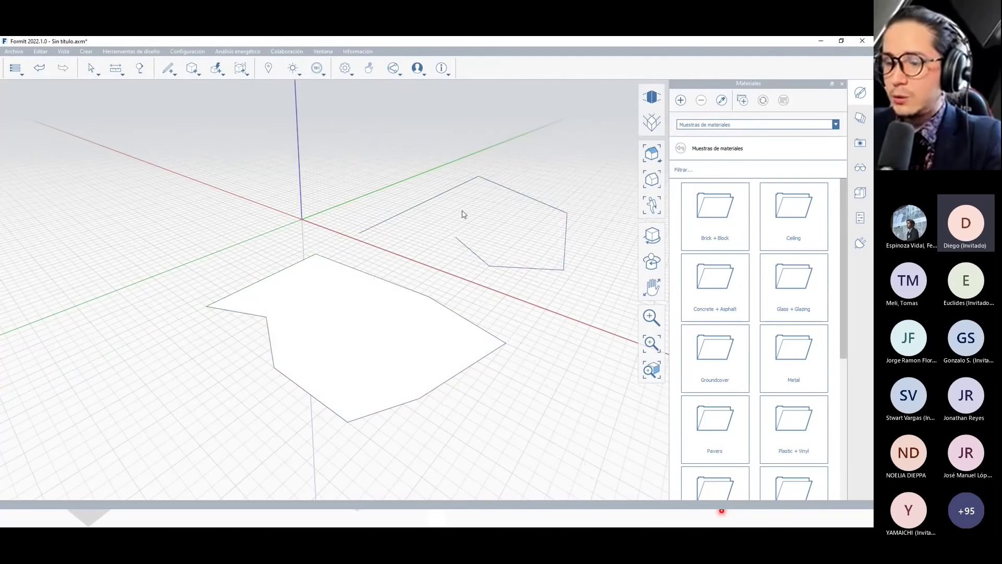
{"action": "mouse_move", "coordinate": [459, 226]}
{"action": "middle_mouse_down", "text": "shift"}
{"action": "mouse_move", "coordinate": [554, 313]}
{"action": "mouse_move", "coordinate": [270, 239]}
{"action": "middle_mouse_up", "text": "shift"}
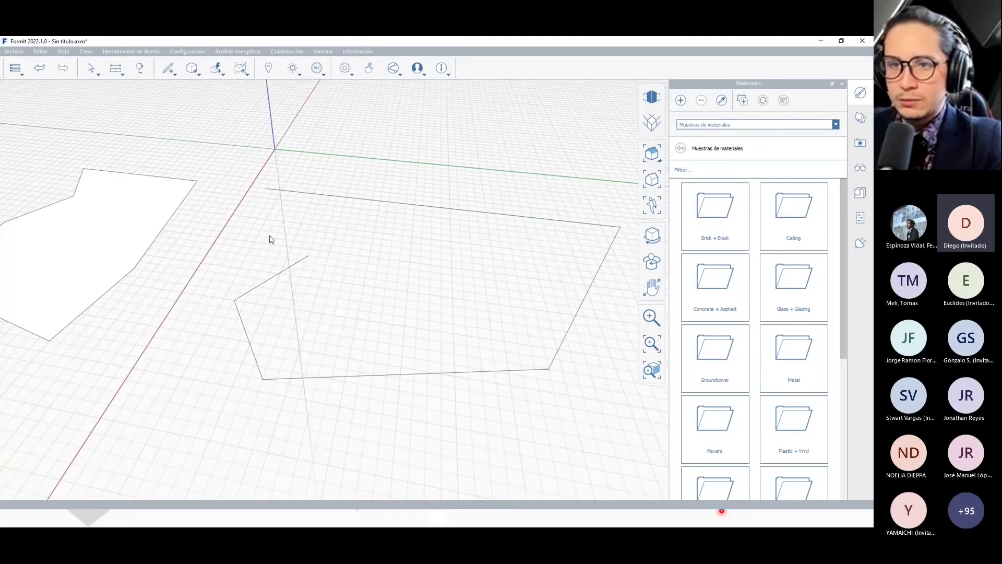
Close the second outline into a face and select the front floor face.
{"action": "left_click", "coordinate": [168, 67]}
{"action": "left_click", "coordinate": [168, 90]}
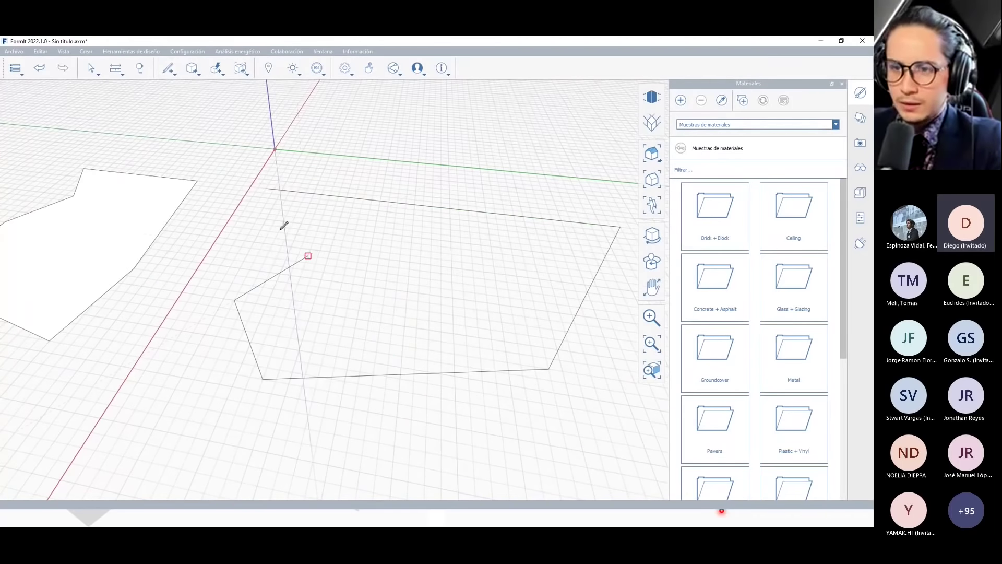
{"action": "left_click", "coordinate": [266, 188]}
{"action": "key", "text": "Escape"}
{"action": "scroll", "coordinate": [369, 280], "scroll_direction": "down", "scroll_amount": 3}
{"action": "mouse_move", "coordinate": [369, 279]}
{"action": "middle_mouse_down", "text": "shift"}
{"action": "mouse_move", "coordinate": [452, 293]}
{"action": "mouse_move", "coordinate": [468, 283]}
{"action": "middle_mouse_up", "text": "shift"}
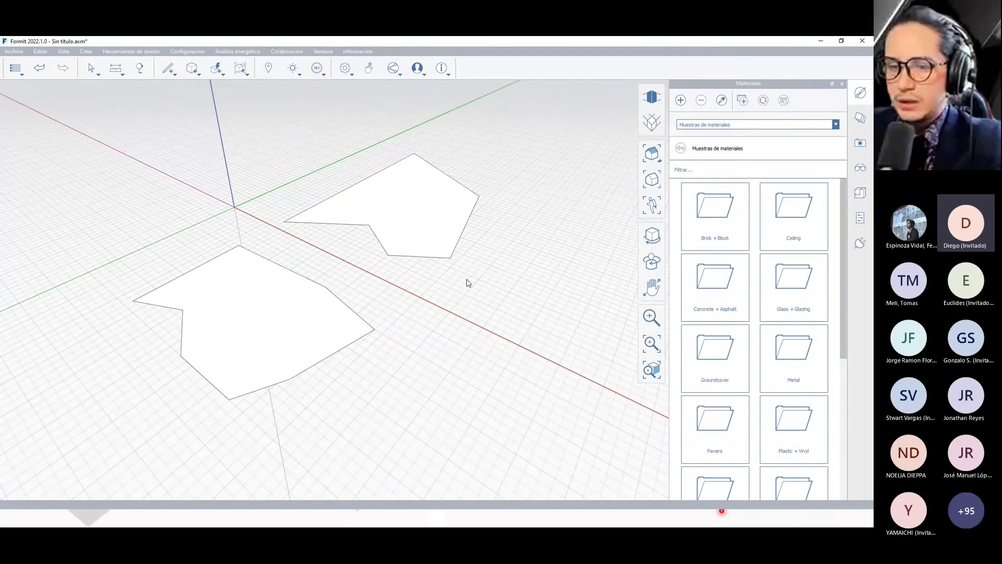
{"action": "left_click", "coordinate": [300, 307]}
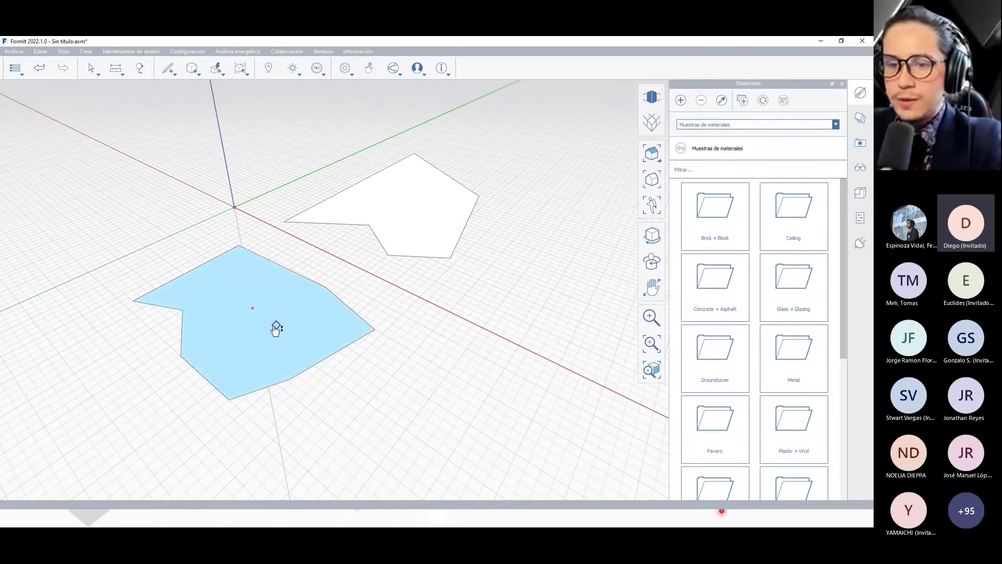
Push/Pull the front face up into a solid block.
{"action": "left_click_drag", "start_coordinate": [253, 347], "coordinate": [261, 203]}
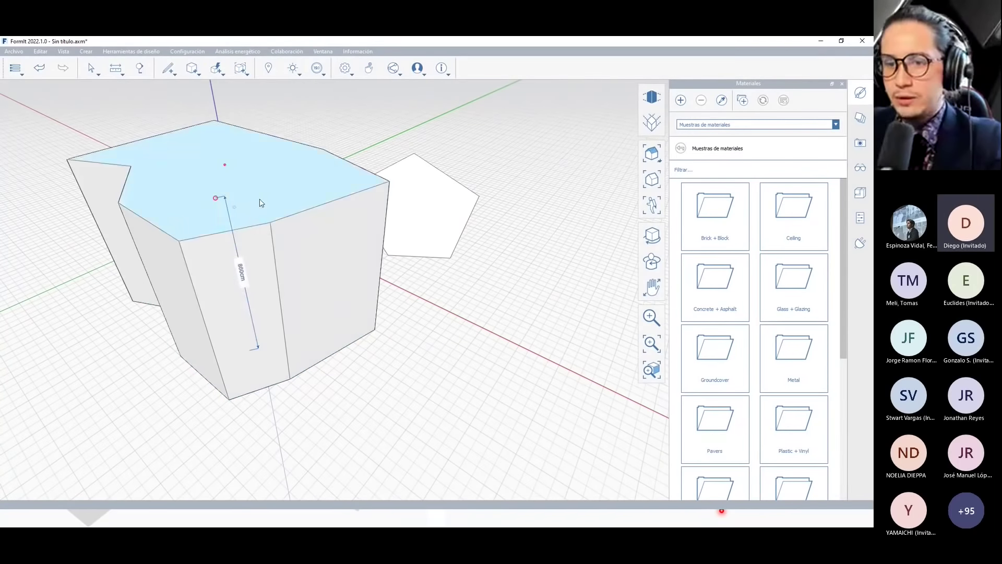
{"action": "scroll", "coordinate": [329, 259], "scroll_direction": "down", "scroll_amount": 4}
{"action": "mouse_move", "coordinate": [390, 306]}
{"action": "middle_mouse_down"}
{"action": "mouse_move", "coordinate": [413, 291]}
{"action": "mouse_move", "coordinate": [365, 313]}
{"action": "middle_mouse_up"}
{"action": "scroll", "coordinate": [413, 290], "scroll_direction": "down", "scroll_amount": 3}
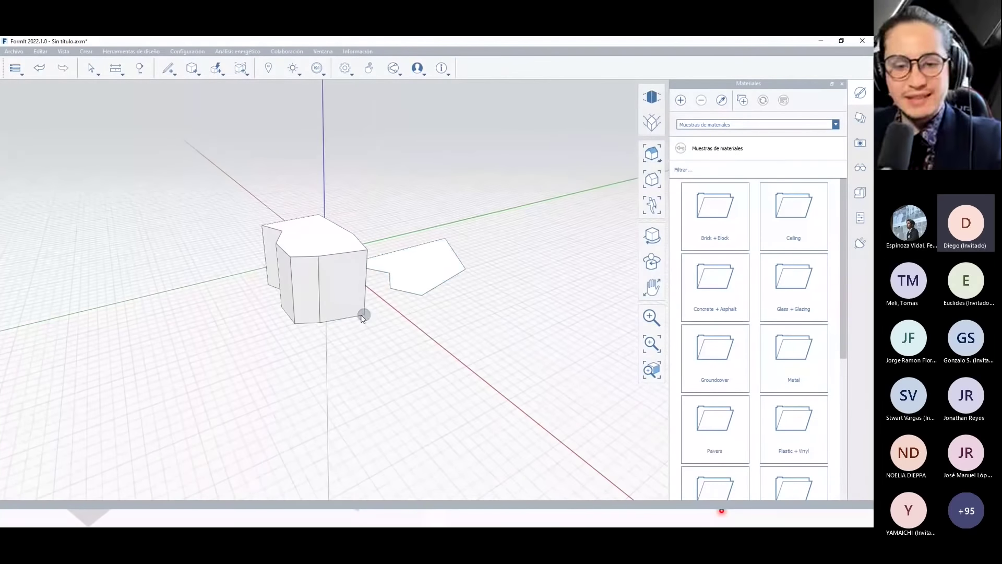
Raise the rear face into a taller prism and orbit around both masses.
{"action": "double_click", "coordinate": [416, 278]}
{"action": "mouse_move", "coordinate": [416, 278]}
{"action": "middle_mouse_down"}
{"action": "mouse_move", "coordinate": [370, 315]}
{"action": "mouse_move", "coordinate": [339, 296]}
{"action": "middle_mouse_up"}
{"action": "scroll", "coordinate": [335, 287], "scroll_direction": "up", "scroll_amount": 2}
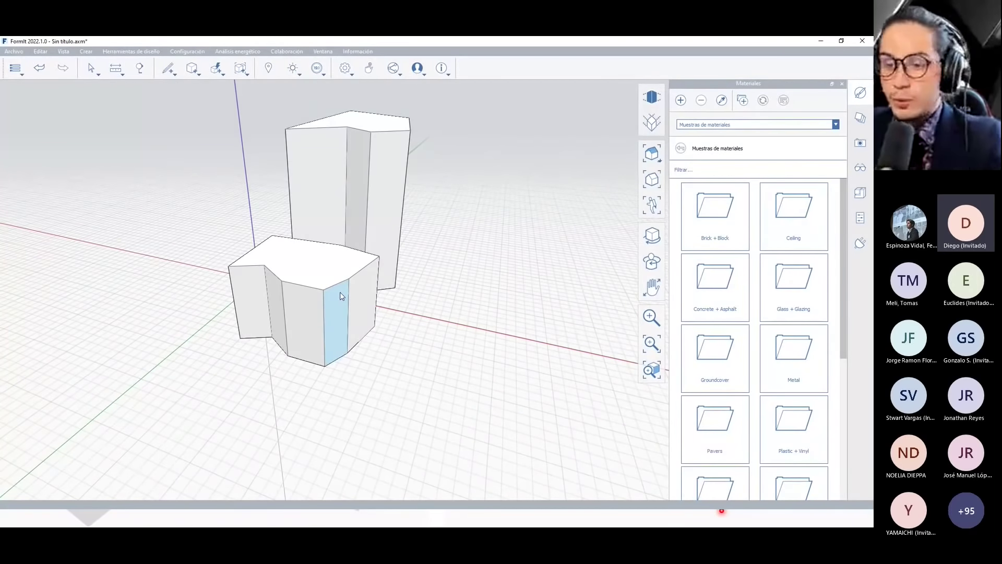
{"action": "mouse_move", "coordinate": [340, 295]}
{"action": "middle_mouse_down"}
{"action": "mouse_move", "coordinate": [316, 317]}
{"action": "mouse_move", "coordinate": [322, 324]}
{"action": "middle_mouse_up"}
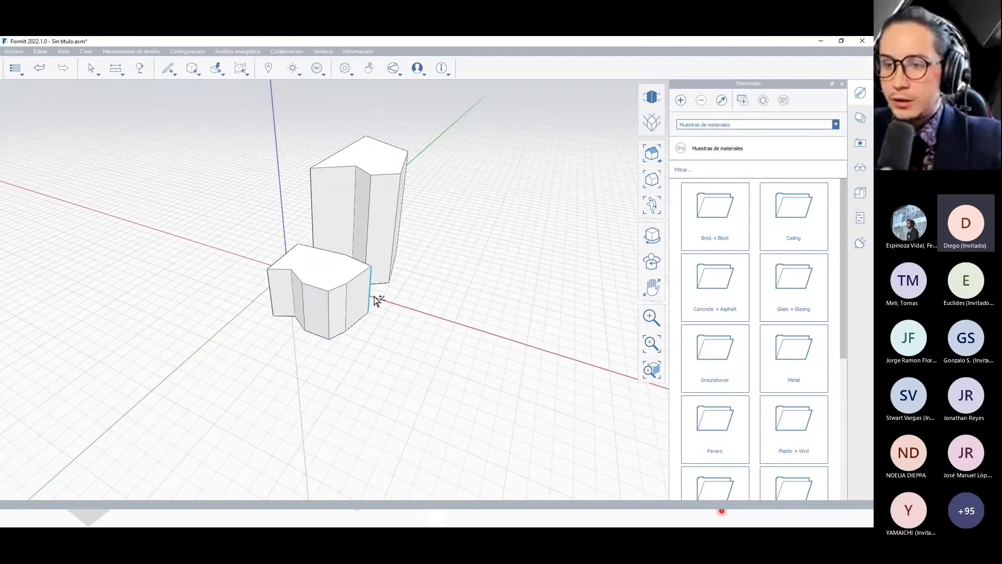
{"action": "middle_click_drag", "start_coordinate": [378, 301], "coordinate": [228, 159]}
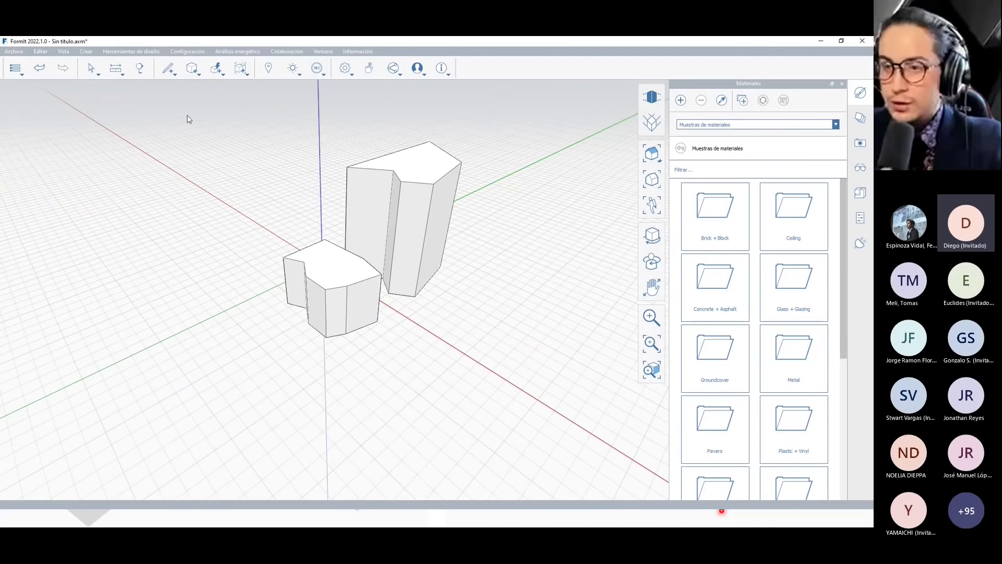
Delete both existing building masses.
{"action": "left_click_drag", "start_coordinate": [188, 119], "coordinate": [532, 360]}
{"action": "key", "text": "Delete"}
{"action": "scroll", "coordinate": [230, 320], "scroll_direction": "up", "scroll_amount": 2}
{"action": "scroll", "coordinate": [242, 306], "scroll_direction": "up", "scroll_amount": 2}
Draw a closed L-shaped ground outline beginning with a 700cm edge.
{"action": "left_click", "coordinate": [237, 290]}
{"action": "left_click", "coordinate": [287, 334]}
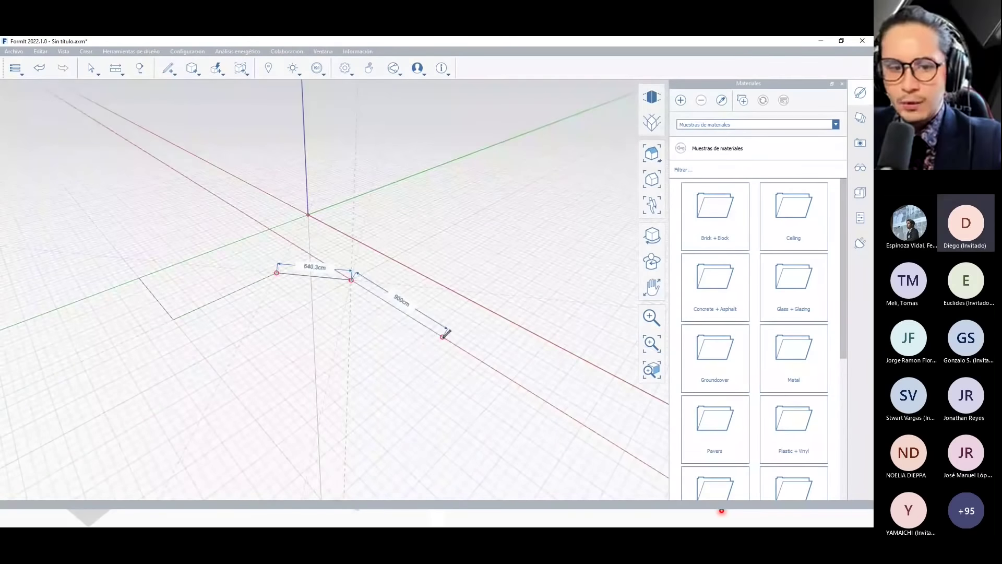
{"action": "left_click", "coordinate": [431, 329]}
{"action": "left_click", "coordinate": [470, 300]}
{"action": "left_click", "coordinate": [308, 214]}
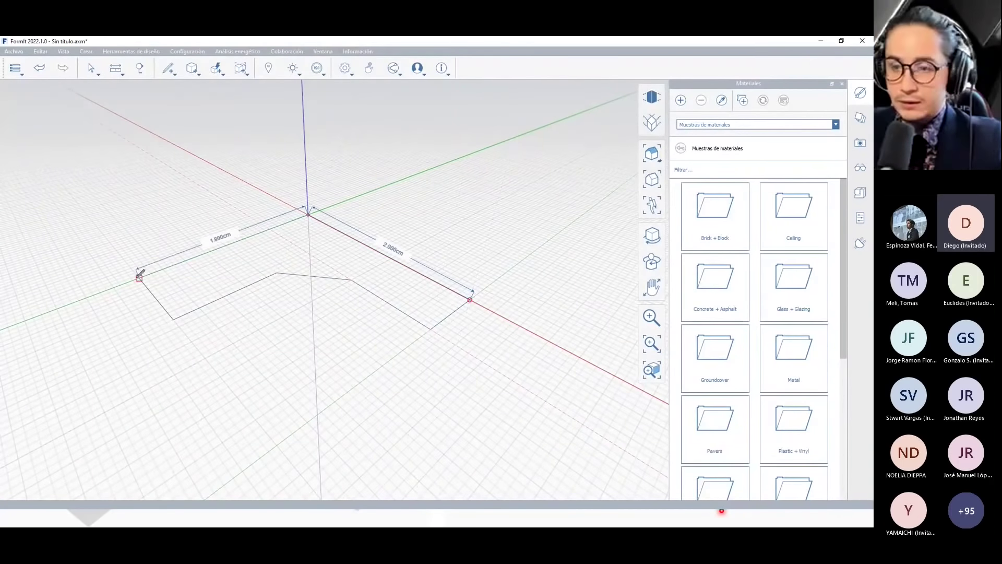
{"action": "left_click", "coordinate": [139, 278]}
Push/Pull the L-shaped face up into walls about 1550cm tall.
{"action": "scroll", "coordinate": [248, 271], "scroll_direction": "down", "scroll_amount": 2}
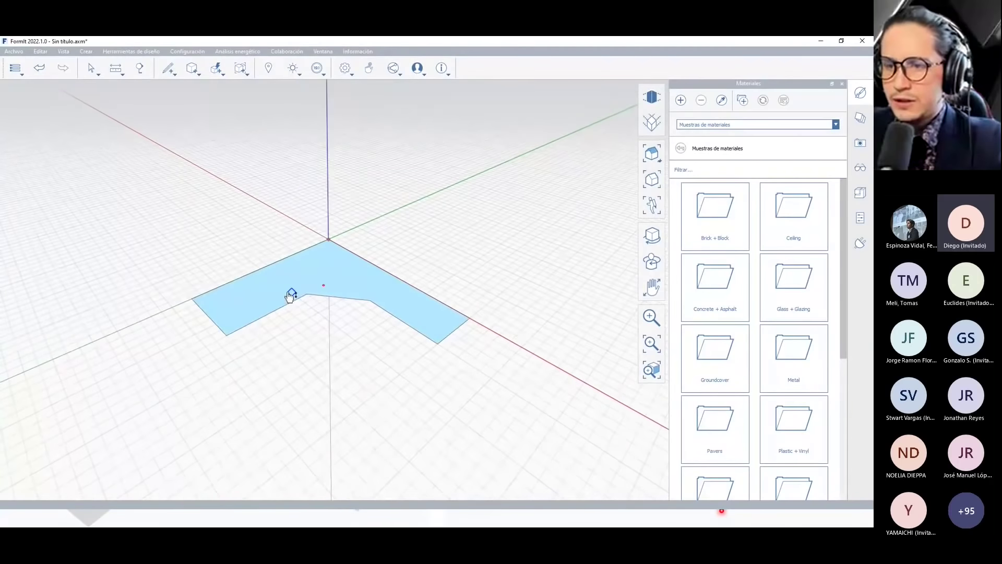
{"action": "left_click_drag", "start_coordinate": [289, 294], "coordinate": [256, 131]}
{"action": "scroll", "coordinate": [255, 131], "scroll_direction": "down", "scroll_amount": 2}
{"action": "middle_click_drag", "start_coordinate": [303, 276], "coordinate": [398, 261]}
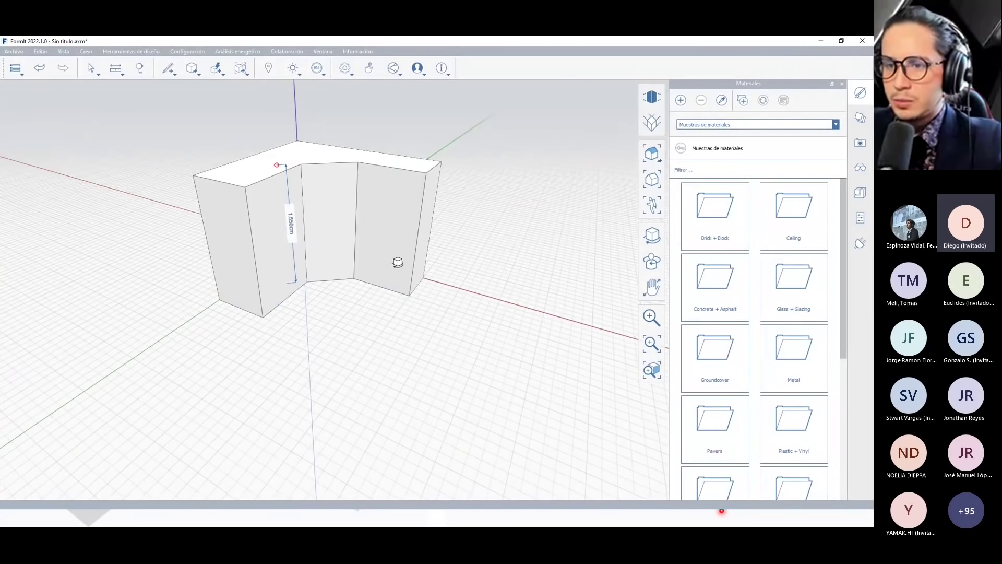
{"action": "mouse_move", "coordinate": [421, 306]}
{"action": "middle_mouse_down"}
{"action": "mouse_move", "coordinate": [282, 274]}
{"action": "mouse_move", "coordinate": [224, 291]}
{"action": "mouse_move", "coordinate": [290, 293]}
{"action": "mouse_move", "coordinate": [328, 281]}
{"action": "mouse_move", "coordinate": [295, 317]}
{"action": "middle_mouse_up"}
{"action": "scroll", "coordinate": [295, 317], "scroll_direction": "up", "scroll_amount": 2}
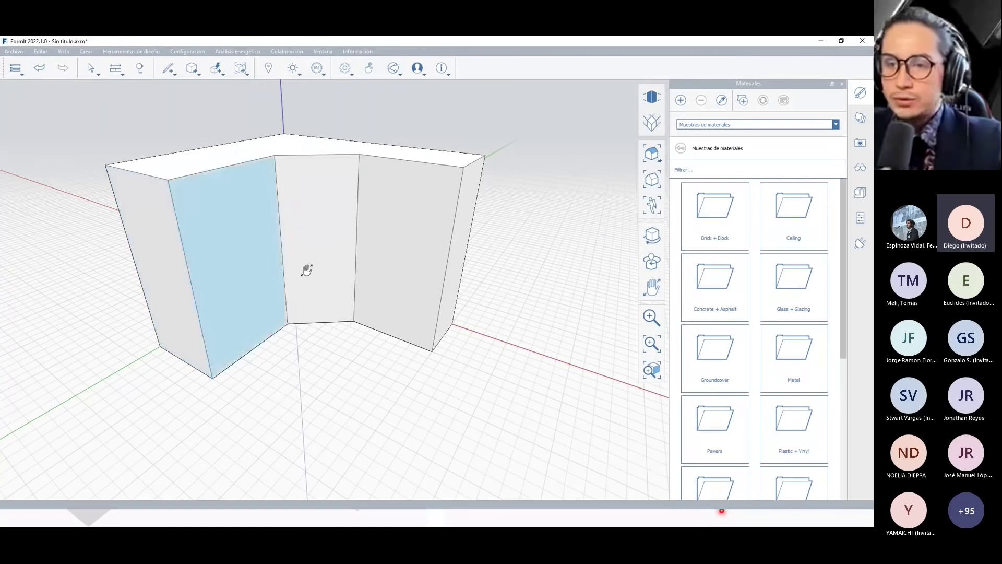
Push/Pull the left wing's end face outward from 800cm to 1,050cm.
{"action": "middle_click_drag", "start_coordinate": [307, 270], "coordinate": [321, 207]}
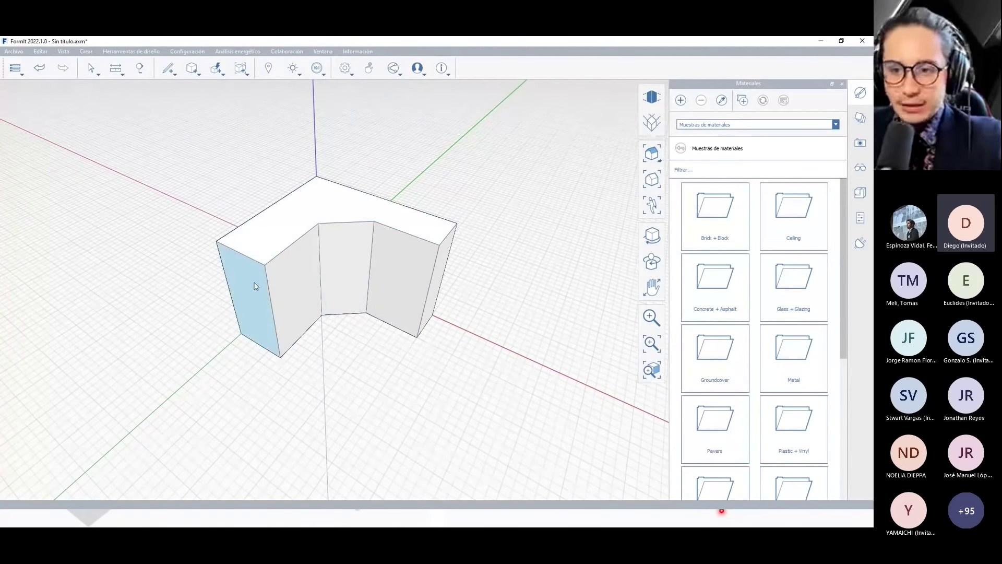
{"action": "scroll", "coordinate": [342, 313], "scroll_direction": "up", "scroll_amount": 2}
{"action": "scroll", "coordinate": [341, 295], "scroll_direction": "up", "scroll_amount": 2}
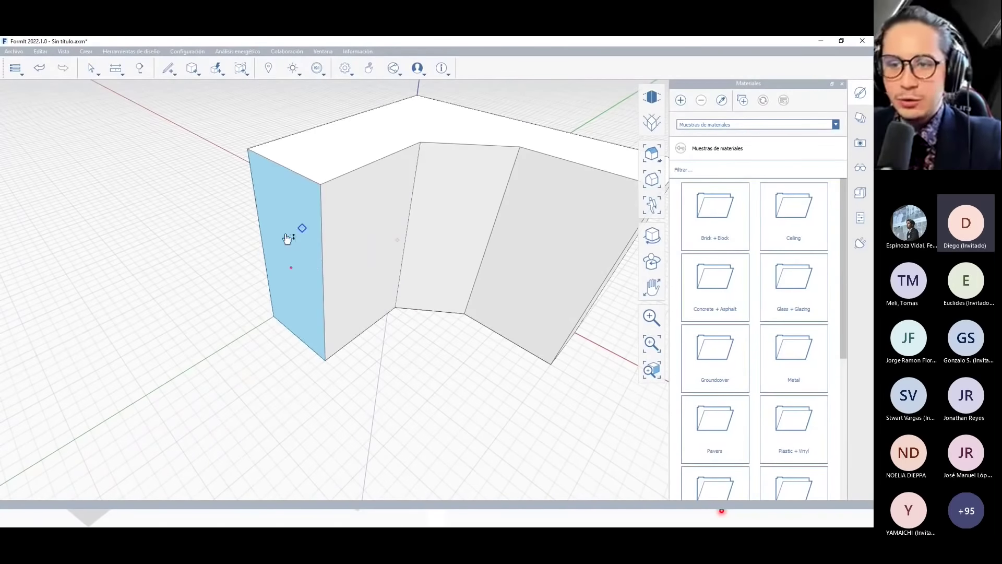
{"action": "scroll", "coordinate": [175, 299], "scroll_direction": "up", "scroll_amount": 2}
{"action": "left_click_drag", "start_coordinate": [174, 298], "coordinate": [138, 309]}
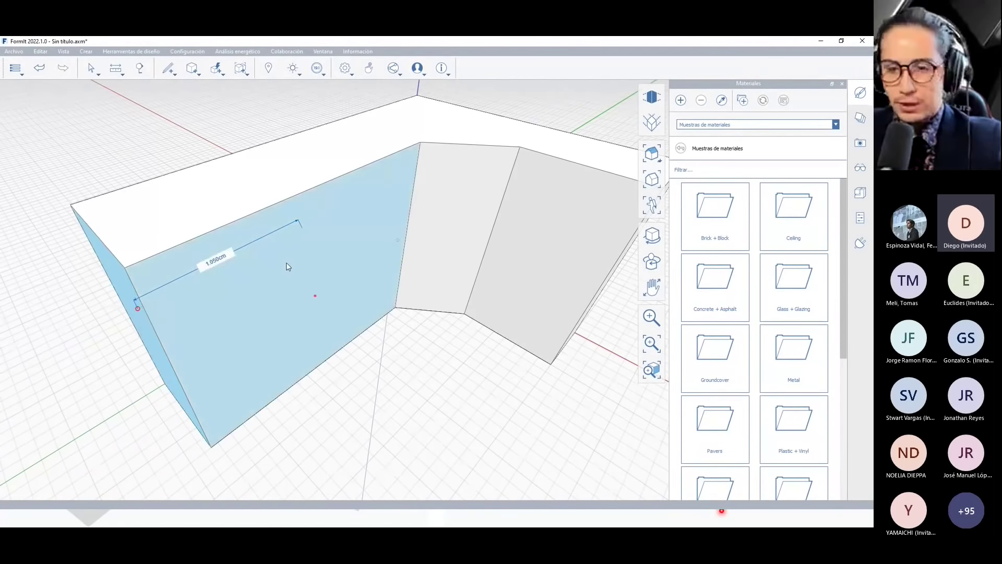
{"action": "scroll", "coordinate": [287, 267], "scroll_direction": "down", "scroll_amount": 1}
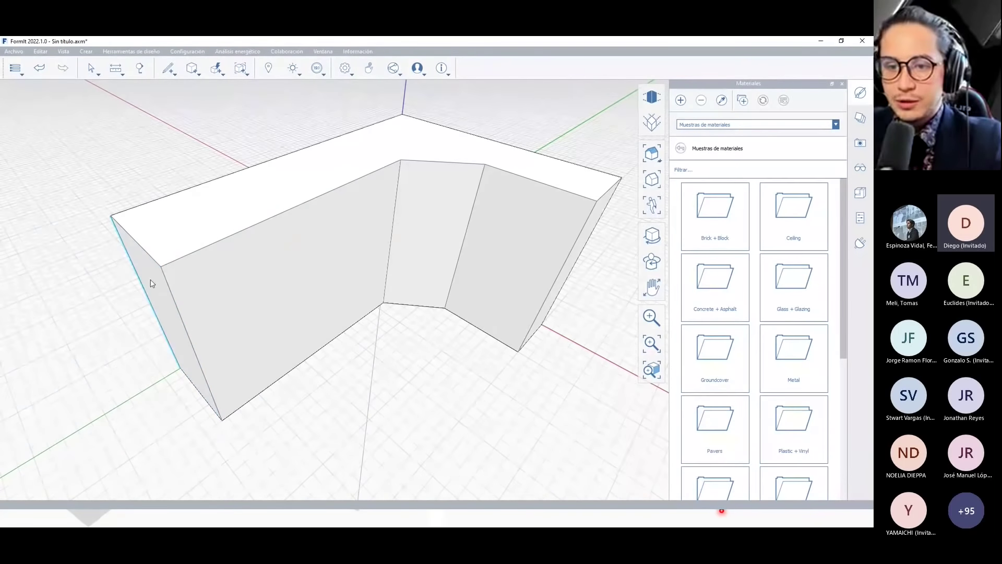
{"action": "middle_click_drag", "start_coordinate": [168, 314], "coordinate": [276, 177]}
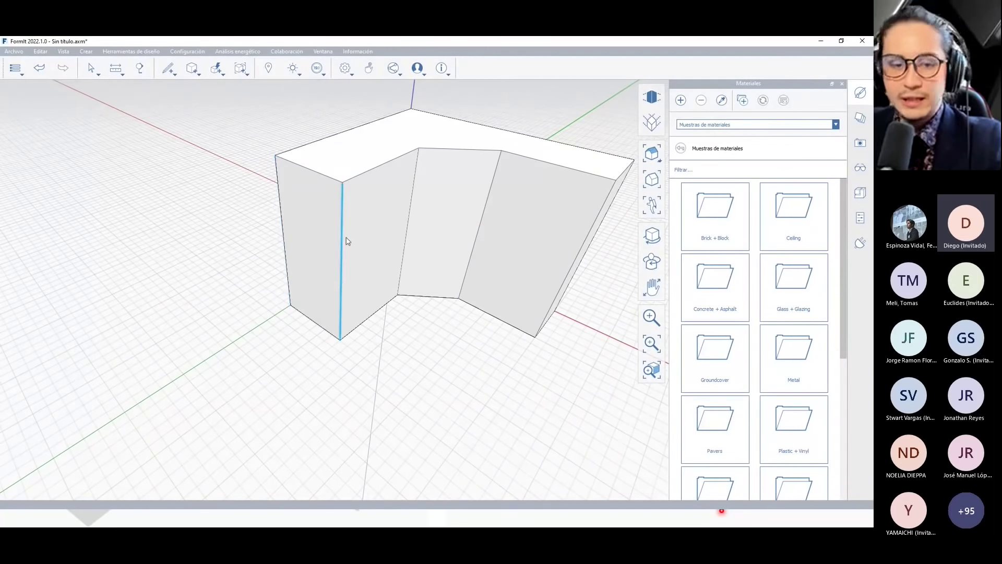
Shift two vertical corner edges of the wall block, one right and one left.
{"action": "scroll", "coordinate": [312, 219], "scroll_direction": "up", "scroll_amount": 2}
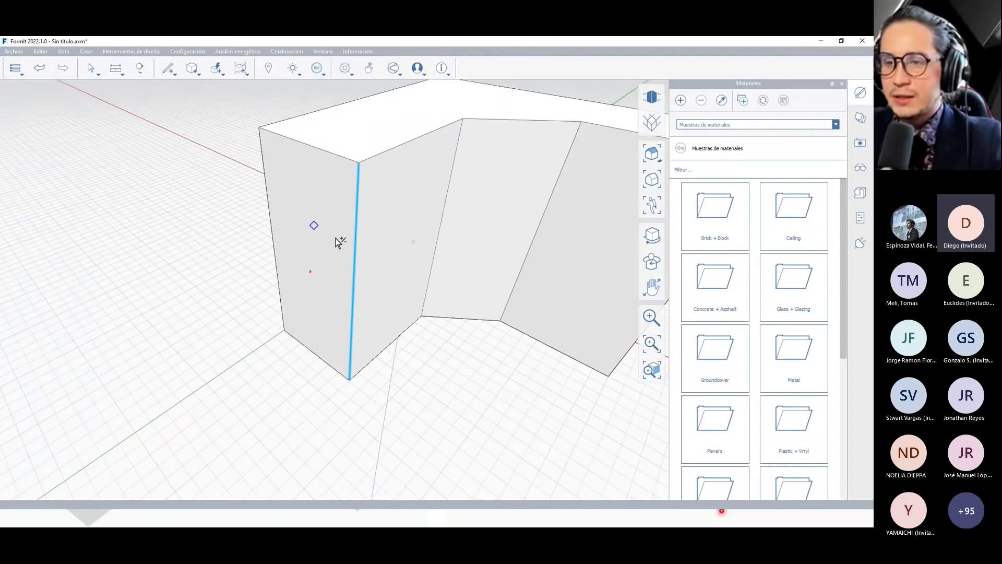
{"action": "middle_click_drag", "start_coordinate": [369, 245], "coordinate": [443, 266]}
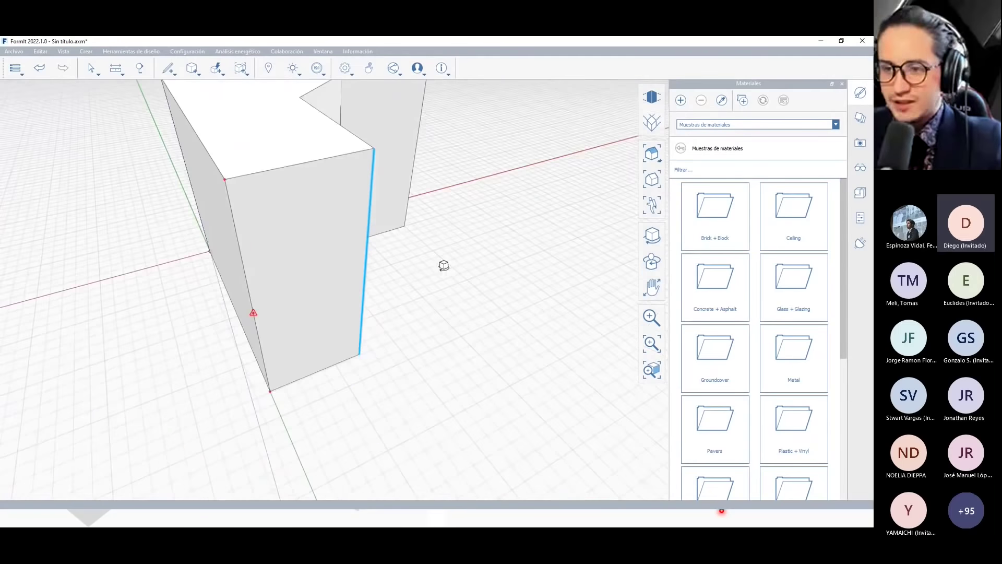
{"action": "mouse_move", "coordinate": [367, 243]}
{"action": "left_mouse_down"}
{"action": "mouse_move", "coordinate": [342, 241]}
{"action": "mouse_move", "coordinate": [437, 242]}
{"action": "mouse_move", "coordinate": [443, 232]}
{"action": "left_mouse_up"}
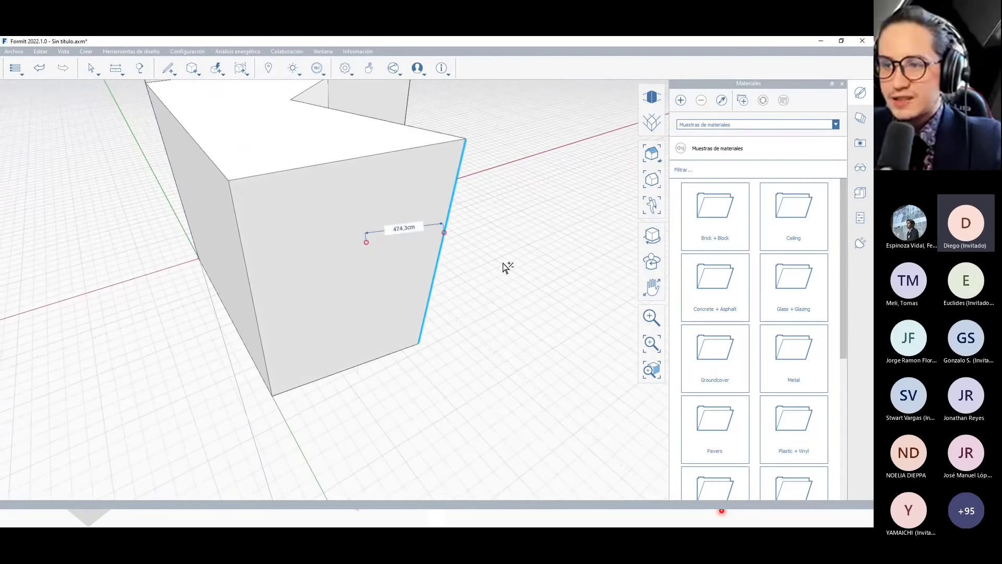
{"action": "mouse_move", "coordinate": [489, 271]}
{"action": "middle_mouse_down"}
{"action": "mouse_move", "coordinate": [277, 277]}
{"action": "mouse_move", "coordinate": [351, 299]}
{"action": "middle_mouse_up"}
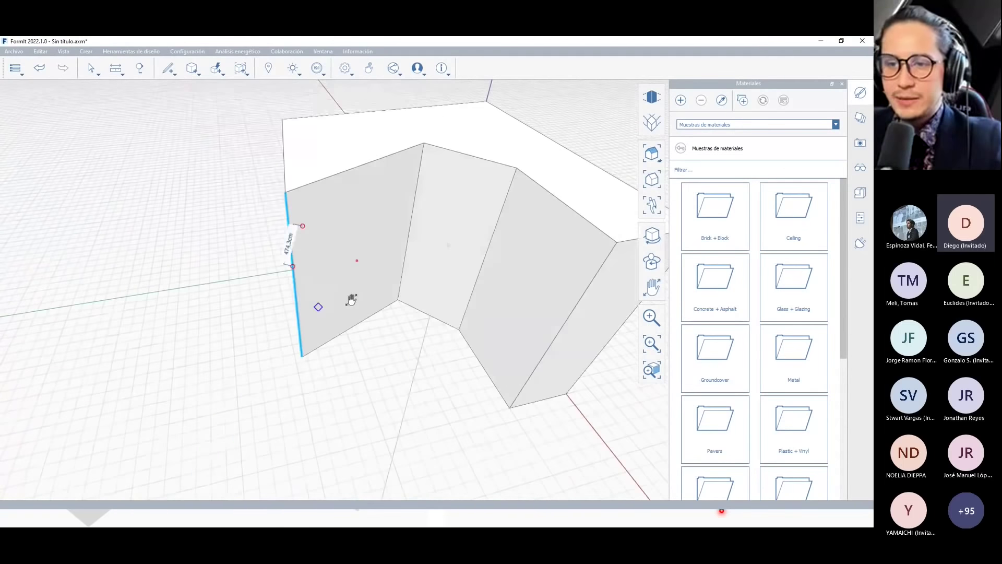
{"action": "left_click_drag", "start_coordinate": [291, 213], "coordinate": [199, 201]}
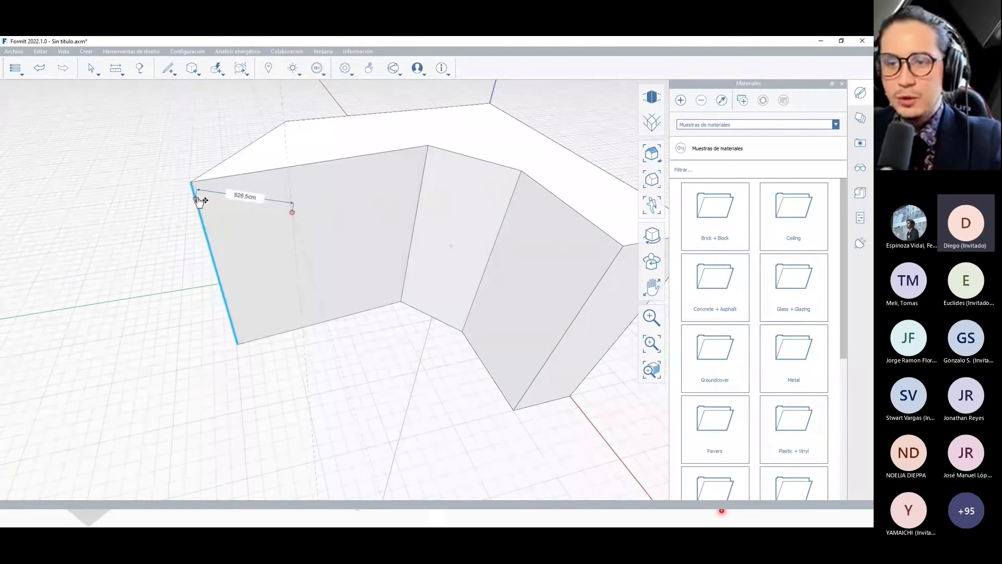
{"action": "mouse_move", "coordinate": [284, 267]}
{"action": "middle_mouse_down"}
{"action": "mouse_move", "coordinate": [291, 286]}
{"action": "mouse_move", "coordinate": [485, 245]}
{"action": "middle_mouse_up"}
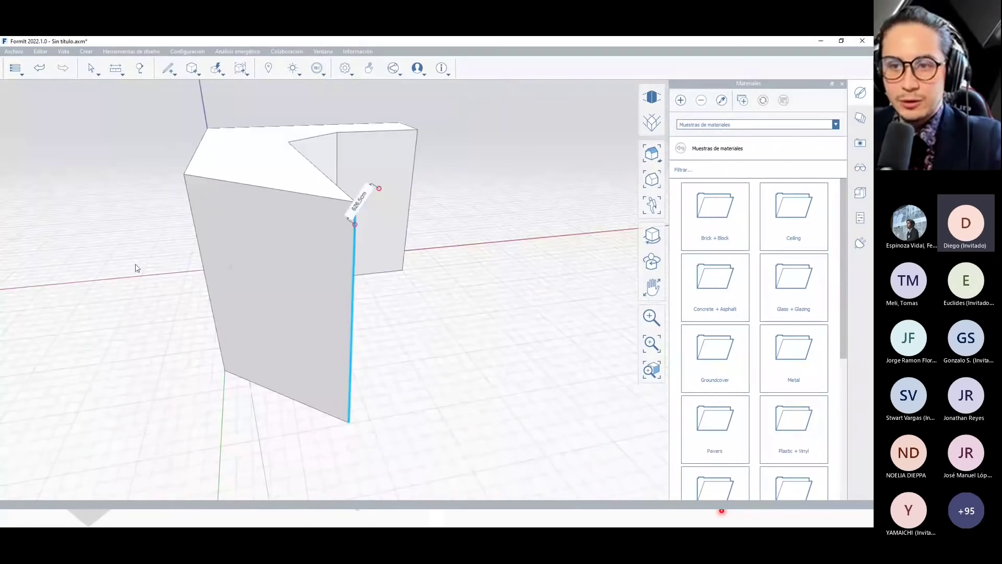
{"action": "mouse_move", "coordinate": [135, 266]}
{"action": "middle_mouse_down"}
{"action": "mouse_move", "coordinate": [347, 336]}
{"action": "mouse_move", "coordinate": [305, 338]}
{"action": "mouse_move", "coordinate": [389, 342]}
{"action": "mouse_move", "coordinate": [335, 351]}
{"action": "mouse_move", "coordinate": [392, 262]}
{"action": "mouse_move", "coordinate": [311, 287]}
{"action": "mouse_move", "coordinate": [345, 287]}
{"action": "middle_mouse_up"}
Select the left wall face and trace its top edge between the two top vertices.
{"action": "left_click", "coordinate": [331, 350]}
{"action": "left_click", "coordinate": [299, 239]}
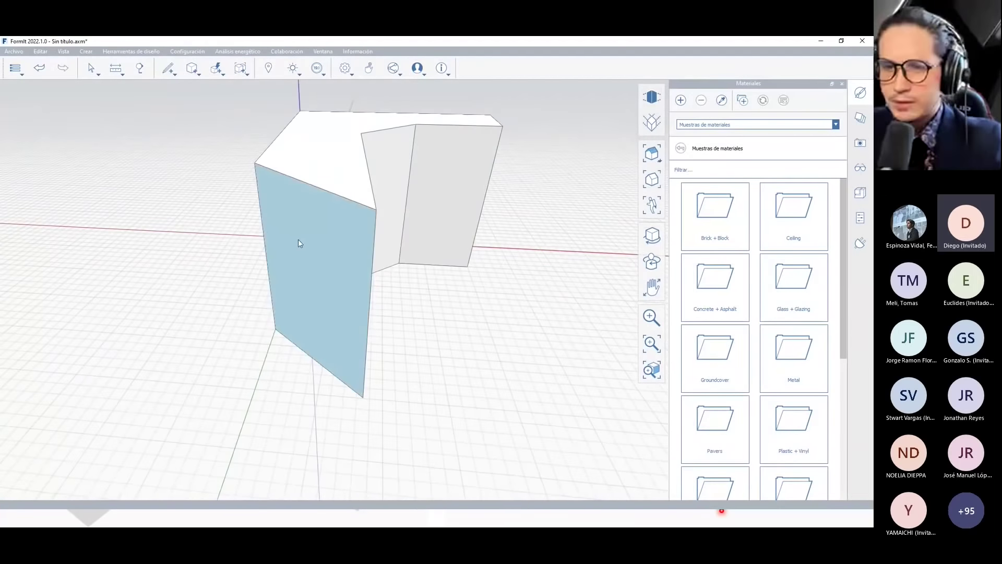
{"action": "left_click", "coordinate": [376, 210]}
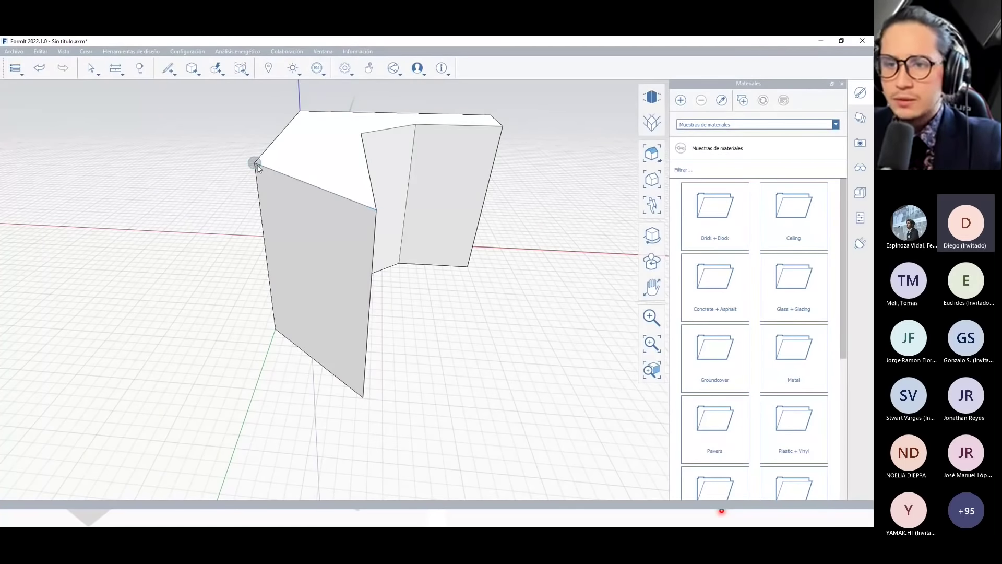
{"action": "left_click", "coordinate": [256, 164]}
{"action": "left_click", "coordinate": [376, 210]}
{"action": "mouse_move", "coordinate": [440, 267]}
{"action": "middle_mouse_down"}
{"action": "mouse_move", "coordinate": [242, 264]}
{"action": "mouse_move", "coordinate": [302, 242]}
{"action": "mouse_move", "coordinate": [372, 239]}
{"action": "middle_mouse_up"}
Move the block's front top corner to the left.
{"action": "scroll", "coordinate": [217, 219], "scroll_direction": "down", "scroll_amount": 2}
{"action": "scroll", "coordinate": [311, 259], "scroll_direction": "up", "scroll_amount": 5}
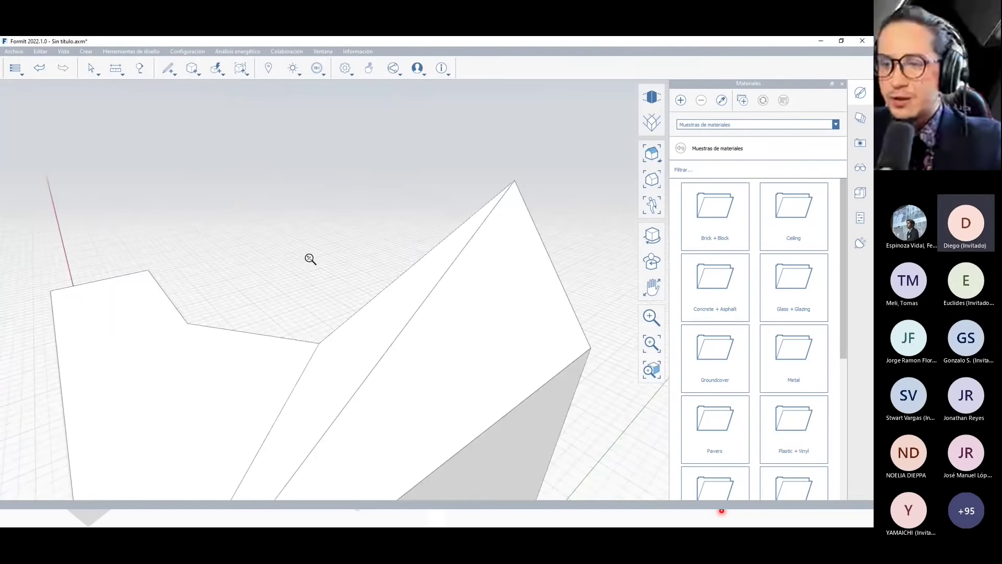
{"action": "scroll", "coordinate": [311, 260], "scroll_direction": "down", "scroll_amount": 5}
{"action": "mouse_move", "coordinate": [425, 291]}
{"action": "middle_mouse_down"}
{"action": "mouse_move", "coordinate": [284, 266]}
{"action": "mouse_move", "coordinate": [365, 313]}
{"action": "mouse_move", "coordinate": [530, 343]}
{"action": "mouse_move", "coordinate": [371, 356]}
{"action": "mouse_move", "coordinate": [336, 378]}
{"action": "mouse_move", "coordinate": [366, 371]}
{"action": "mouse_move", "coordinate": [357, 366]}
{"action": "middle_mouse_up"}
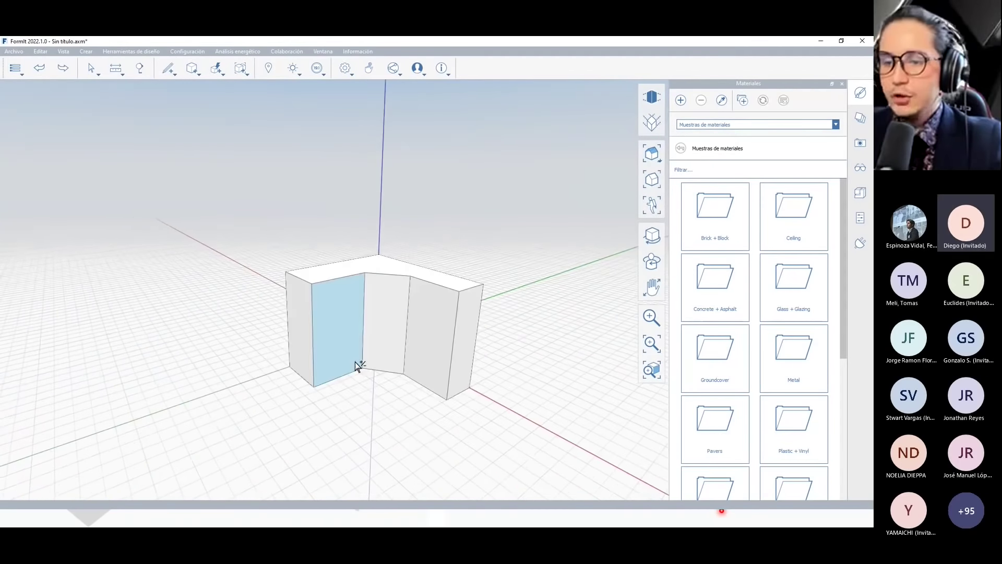
{"action": "scroll", "coordinate": [319, 308], "scroll_direction": "up", "scroll_amount": 3}
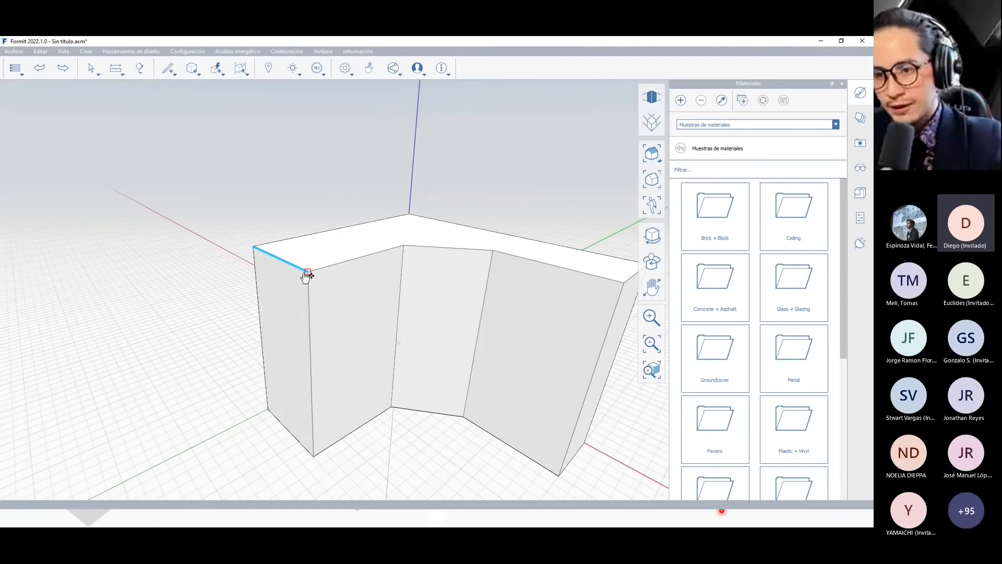
{"action": "left_click_drag", "start_coordinate": [307, 273], "coordinate": [234, 293]}
{"action": "scroll", "coordinate": [324, 336], "scroll_direction": "down", "scroll_amount": 3}
Shift the end wall face about 300 cm and pull a top corner left to slant the wall.
{"action": "mouse_move", "coordinate": [324, 335]}
{"action": "middle_mouse_down"}
{"action": "mouse_move", "coordinate": [528, 291]}
{"action": "mouse_move", "coordinate": [437, 351]}
{"action": "mouse_move", "coordinate": [454, 246]}
{"action": "mouse_move", "coordinate": [423, 284]}
{"action": "middle_mouse_up"}
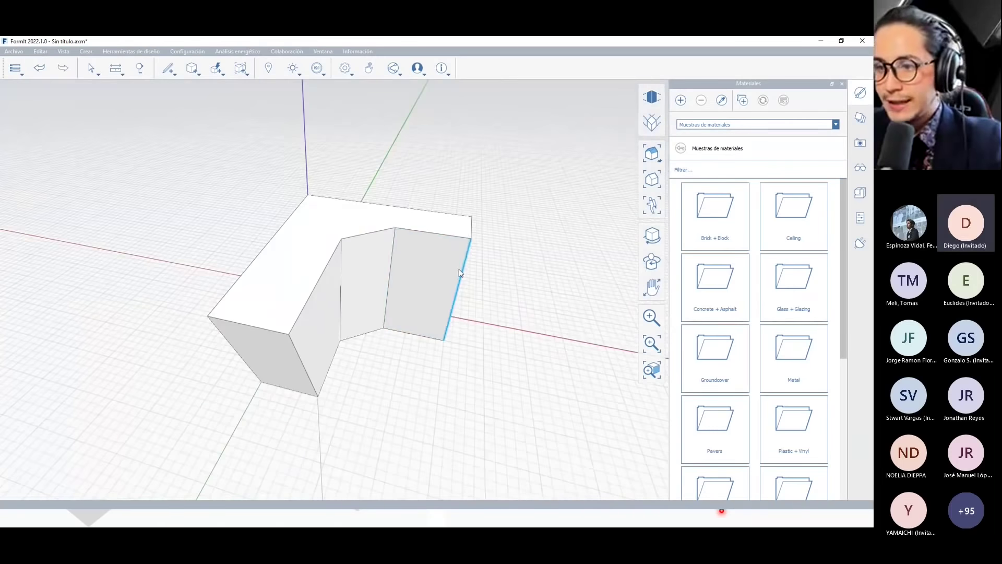
{"action": "left_click_drag", "start_coordinate": [424, 284], "coordinate": [427, 296]}
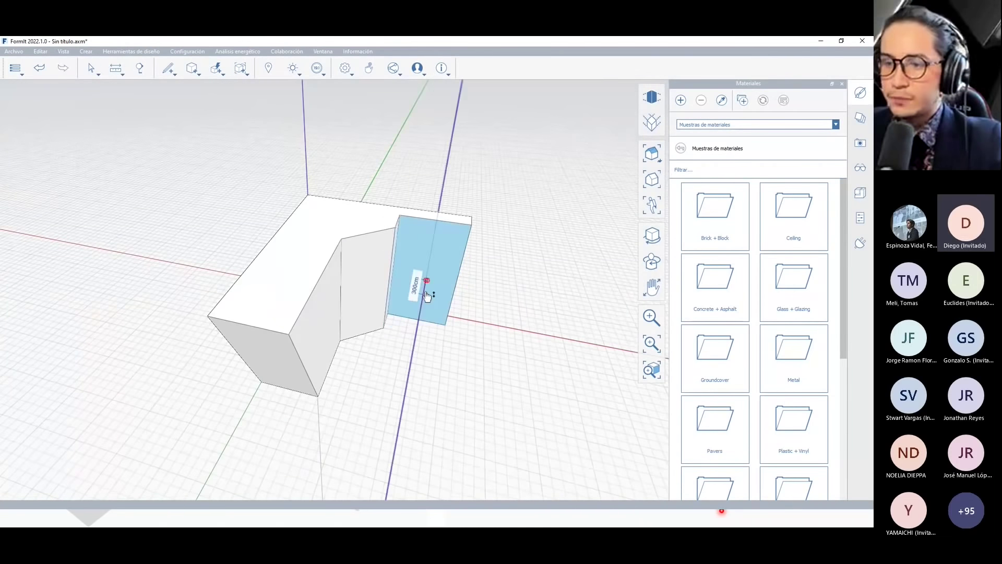
{"action": "middle_click_drag", "start_coordinate": [456, 299], "coordinate": [376, 223]}
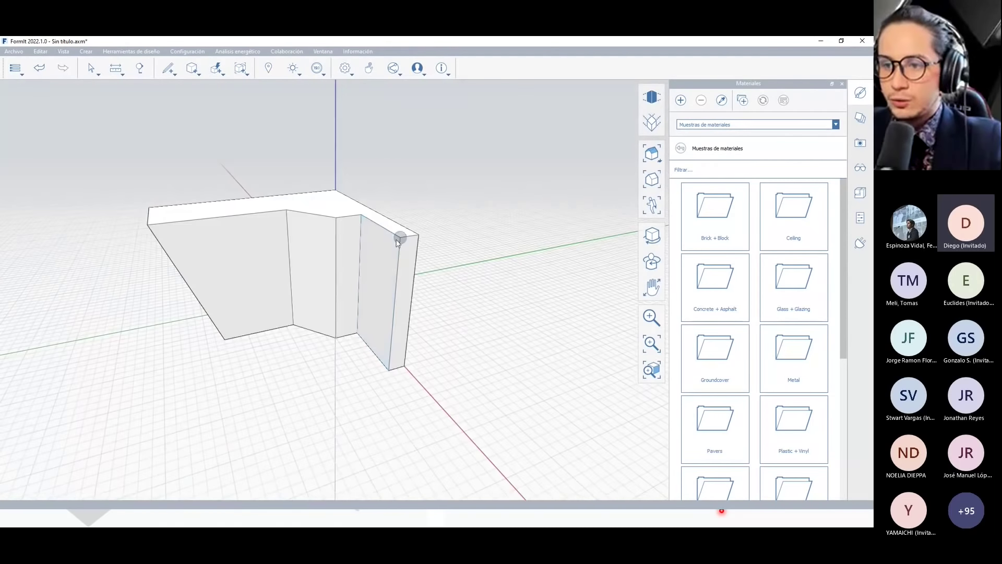
{"action": "left_click_drag", "start_coordinate": [399, 239], "coordinate": [372, 242]}
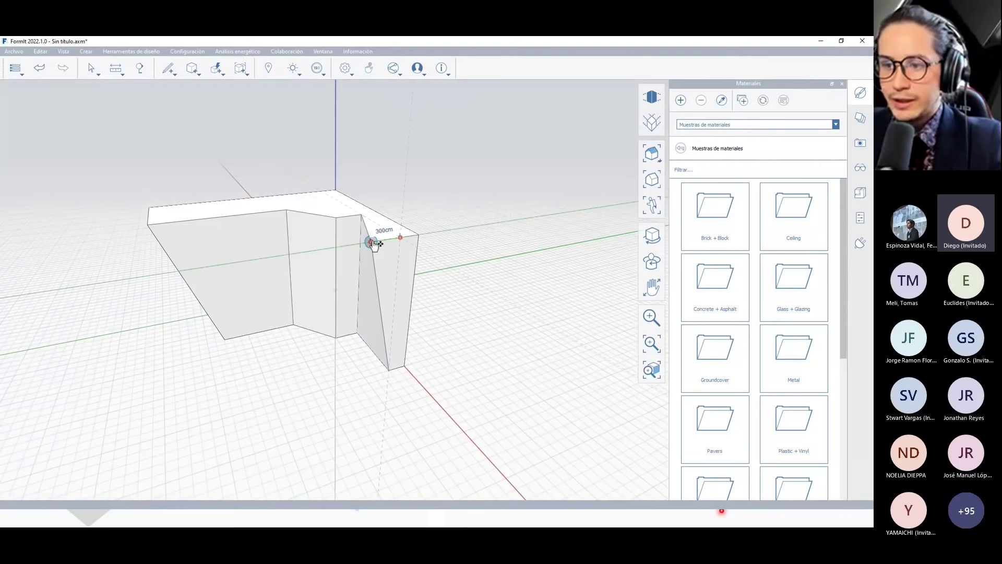
{"action": "mouse_move", "coordinate": [336, 308]}
{"action": "middle_mouse_down"}
{"action": "mouse_move", "coordinate": [406, 327]}
{"action": "mouse_move", "coordinate": [354, 304]}
{"action": "middle_mouse_up"}
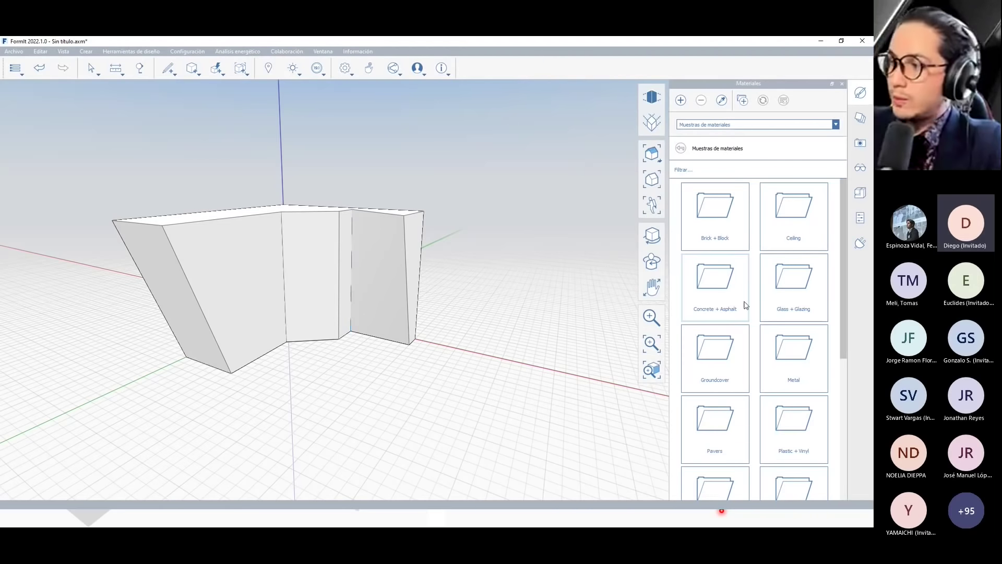
Open the Brick + Block material samples in the Materials panel.
{"action": "scroll", "coordinate": [736, 324], "scroll_direction": "down", "scroll_amount": 2}
{"action": "scroll", "coordinate": [715, 235], "scroll_direction": "up", "scroll_amount": 2}
{"action": "left_click", "coordinate": [713, 227]}
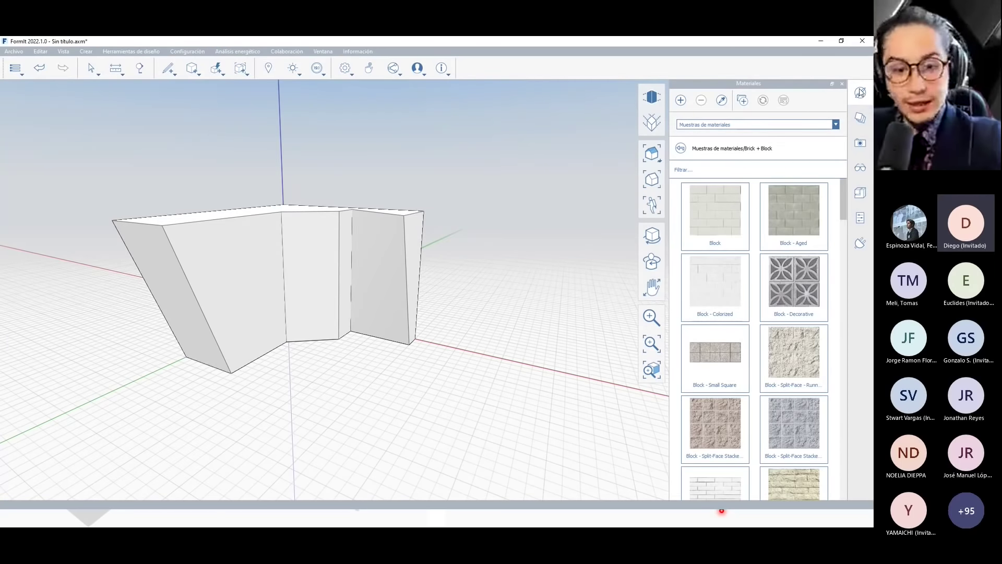
Toggle the Materials panel off and on via Ventana > Materiales, then pick the Block material.
{"action": "left_click", "coordinate": [322, 52]}
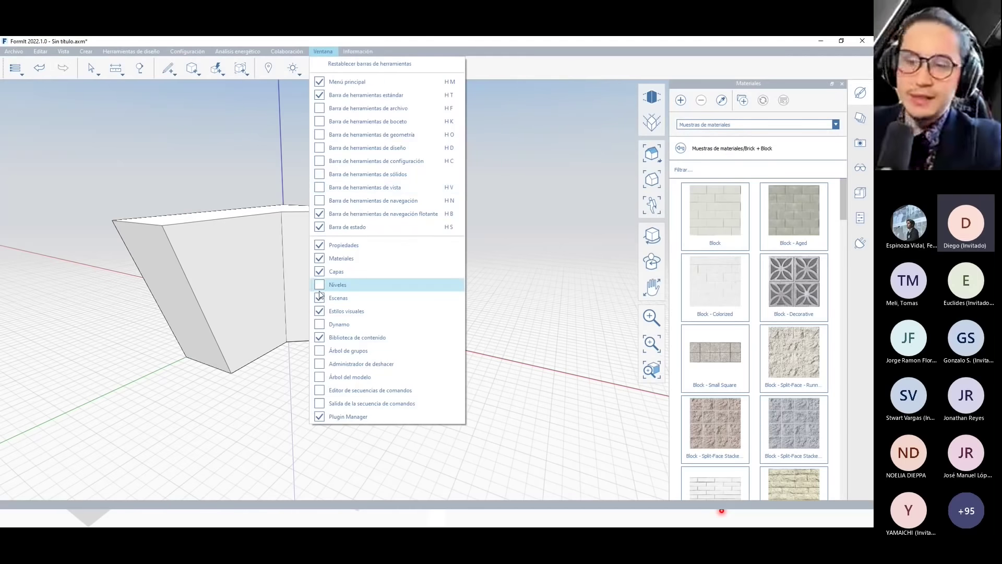
{"action": "left_click", "coordinate": [319, 259]}
{"action": "left_click", "coordinate": [319, 259]}
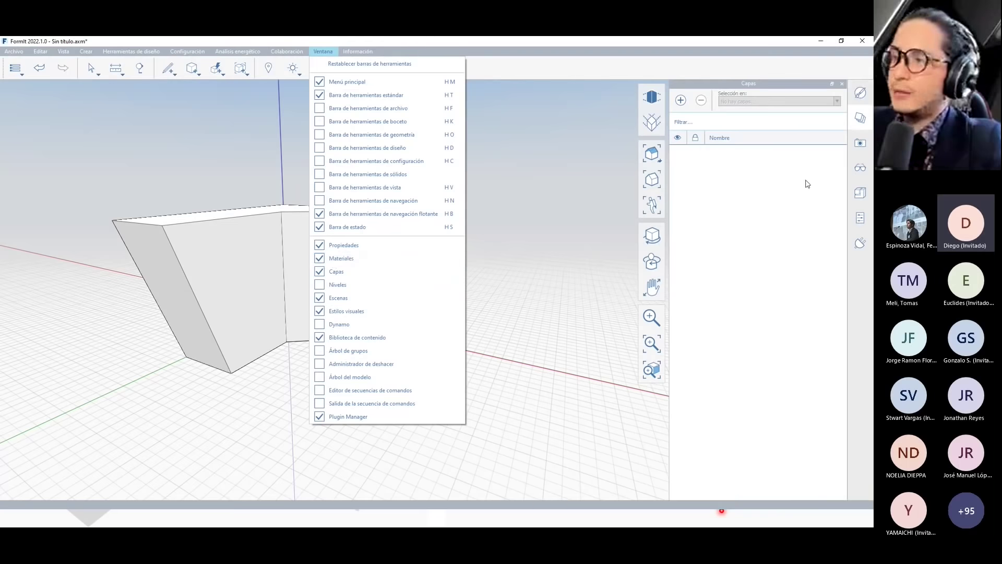
{"action": "left_click", "coordinate": [862, 95]}
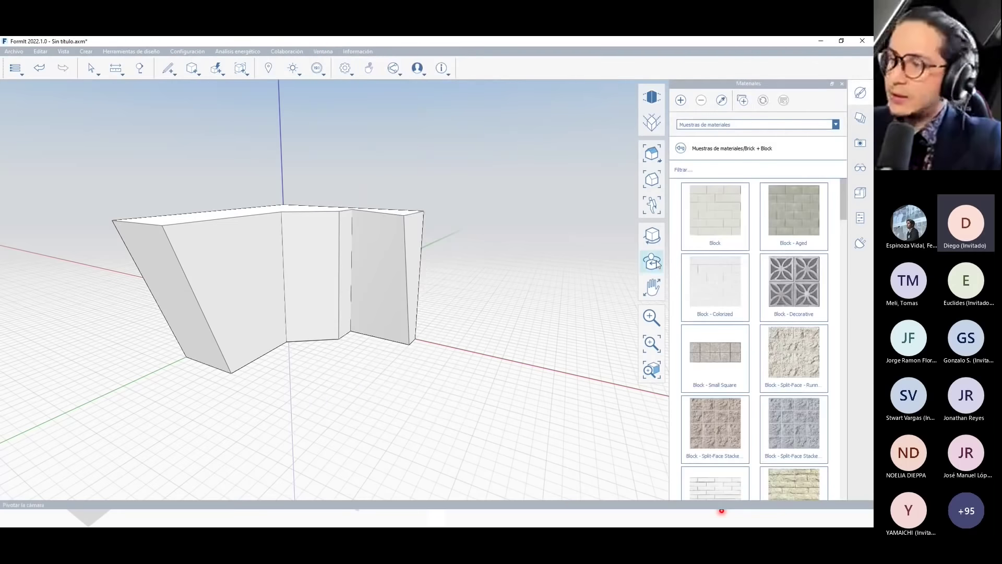
{"action": "left_click", "coordinate": [729, 213]}
Paint the right wall and the narrow wall face with the Block material.
{"action": "left_click", "coordinate": [381, 253]}
{"action": "scroll", "coordinate": [365, 266], "scroll_direction": "up", "scroll_amount": 5}
{"action": "left_click", "coordinate": [342, 249]}
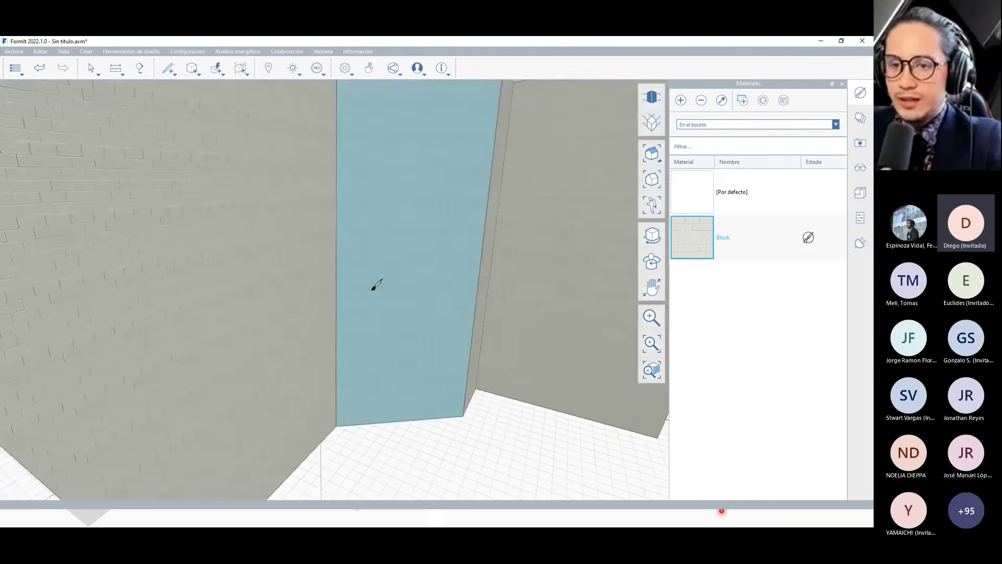
{"action": "middle_click_drag", "start_coordinate": [272, 259], "coordinate": [276, 284]}
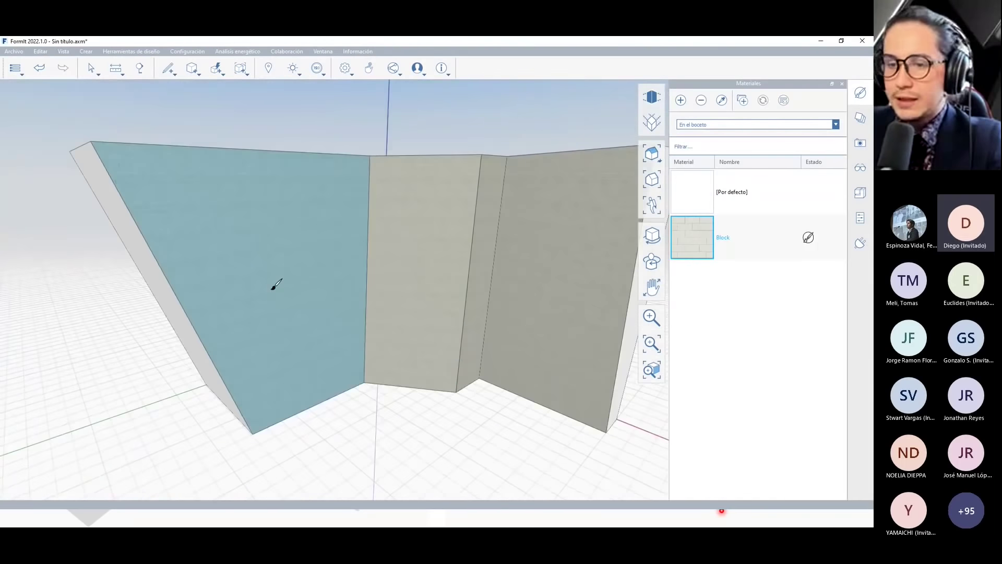
Orbit and zoom in on the Block-textured walls, then open the general settings menu.
{"action": "scroll", "coordinate": [171, 259], "scroll_direction": "up", "scroll_amount": 5}
{"action": "mouse_move", "coordinate": [170, 260]}
{"action": "middle_mouse_down"}
{"action": "mouse_move", "coordinate": [202, 250]}
{"action": "mouse_move", "coordinate": [186, 271]}
{"action": "mouse_move", "coordinate": [90, 277]}
{"action": "mouse_move", "coordinate": [285, 234]}
{"action": "mouse_move", "coordinate": [226, 284]}
{"action": "mouse_move", "coordinate": [353, 282]}
{"action": "mouse_move", "coordinate": [165, 298]}
{"action": "mouse_move", "coordinate": [402, 295]}
{"action": "mouse_move", "coordinate": [170, 252]}
{"action": "mouse_move", "coordinate": [235, 314]}
{"action": "middle_mouse_up"}
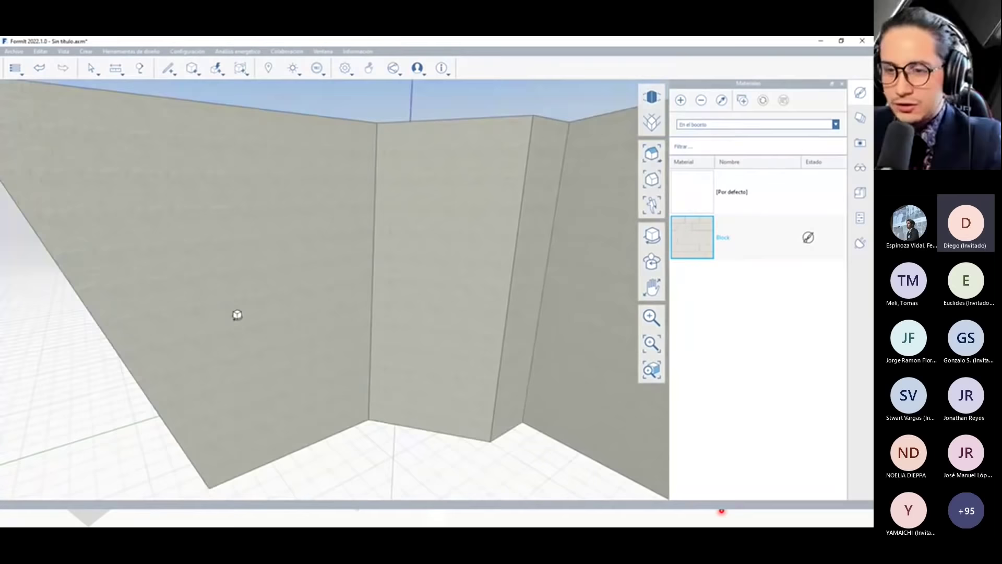
{"action": "scroll", "coordinate": [254, 245], "scroll_direction": "down", "scroll_amount": 5}
{"action": "middle_click_drag", "start_coordinate": [254, 245], "coordinate": [371, 197]}
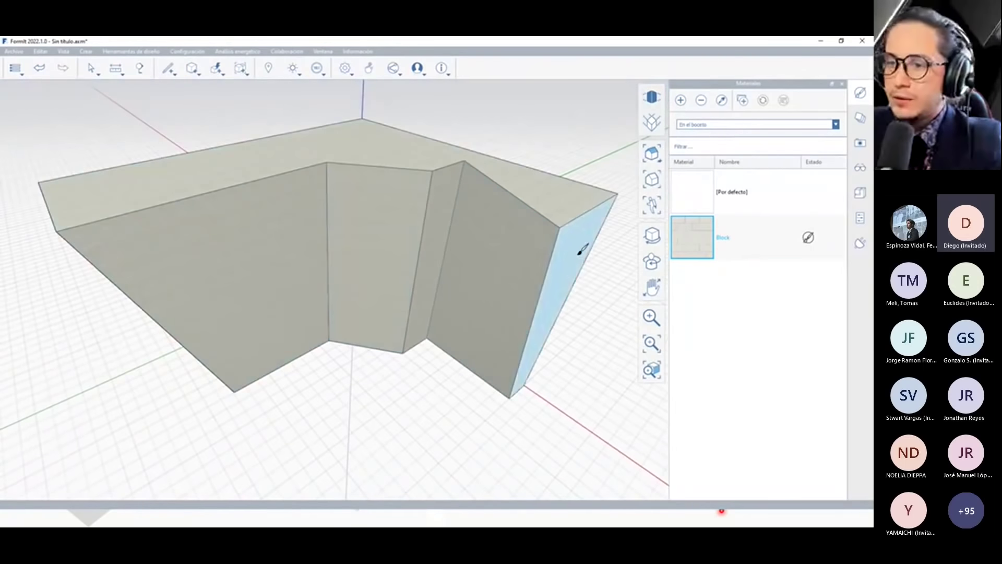
{"action": "scroll", "coordinate": [358, 296], "scroll_direction": "up", "scroll_amount": 5}
{"action": "scroll", "coordinate": [325, 277], "scroll_direction": "up", "scroll_amount": 3}
{"action": "mouse_move", "coordinate": [317, 268]}
{"action": "middle_mouse_down"}
{"action": "mouse_move", "coordinate": [268, 215]}
{"action": "mouse_move", "coordinate": [330, 269]}
{"action": "middle_mouse_up"}
{"action": "scroll", "coordinate": [330, 268], "scroll_direction": "down", "scroll_amount": 5}
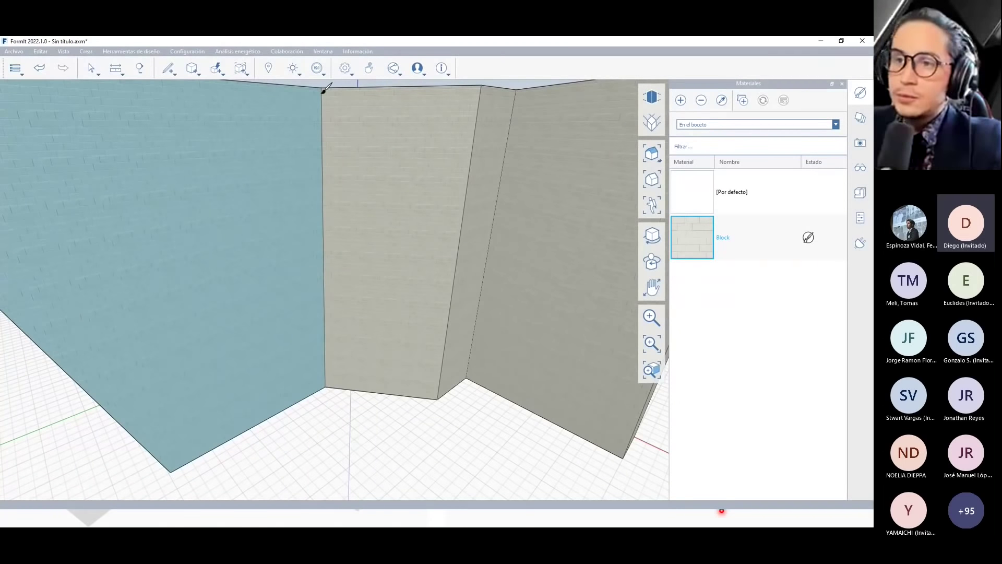
{"action": "left_click", "coordinate": [342, 76]}
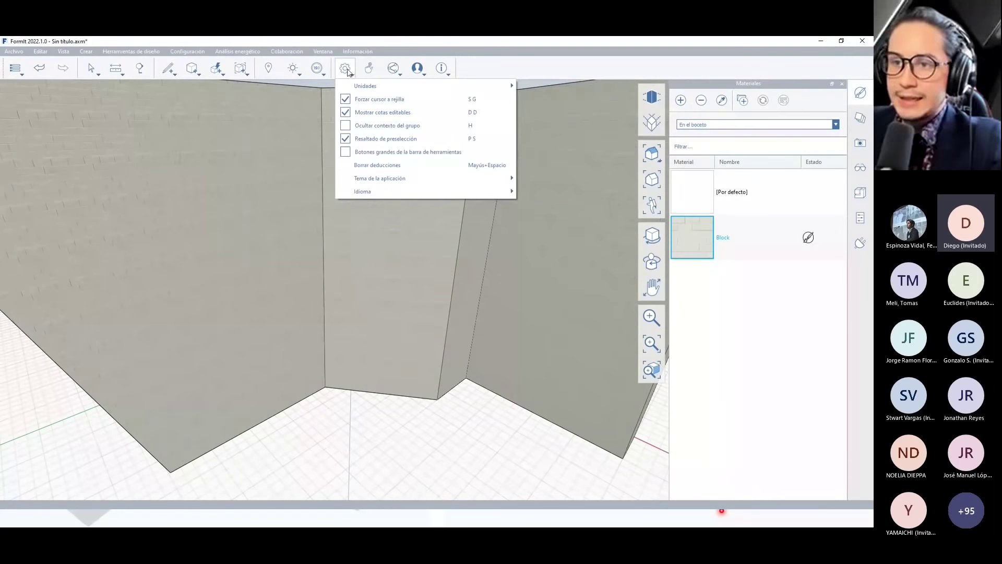
{"action": "left_click", "coordinate": [168, 68]}
{"action": "left_click", "coordinate": [166, 92]}
{"action": "scroll", "coordinate": [319, 239], "scroll_direction": "down", "scroll_amount": 3}
{"action": "scroll", "coordinate": [319, 240], "scroll_direction": "down", "scroll_amount": 2}
{"action": "mouse_move", "coordinate": [402, 353]}
{"action": "middle_mouse_down"}
{"action": "mouse_move", "coordinate": [382, 409]}
{"action": "mouse_move", "coordinate": [389, 421]}
{"action": "mouse_move", "coordinate": [411, 290]}
{"action": "middle_mouse_up"}
{"action": "left_click", "coordinate": [411, 291]}
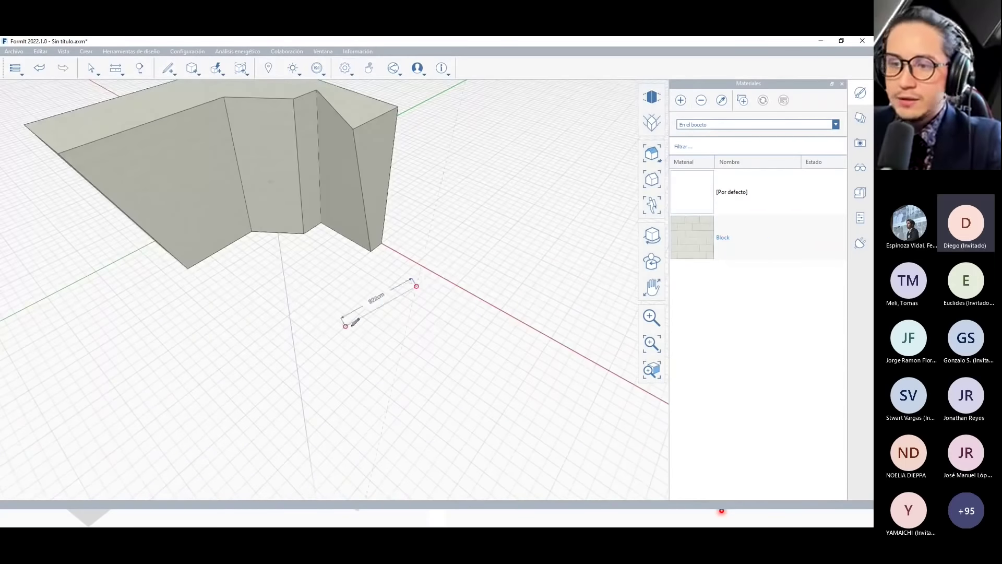
{"action": "scroll", "coordinate": [385, 323], "scroll_direction": "up", "scroll_amount": 2}
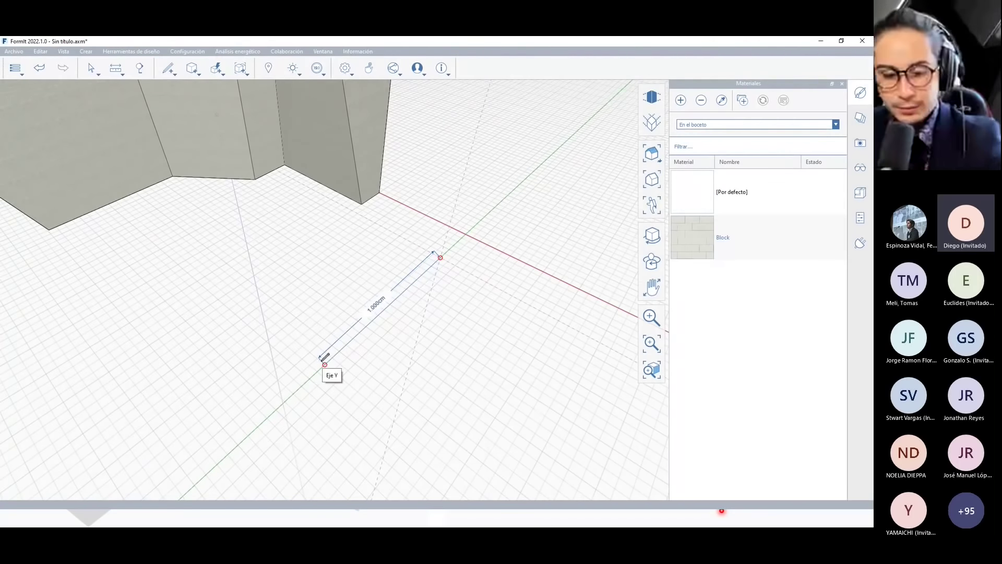
{"action": "key", "text": "Tab"}
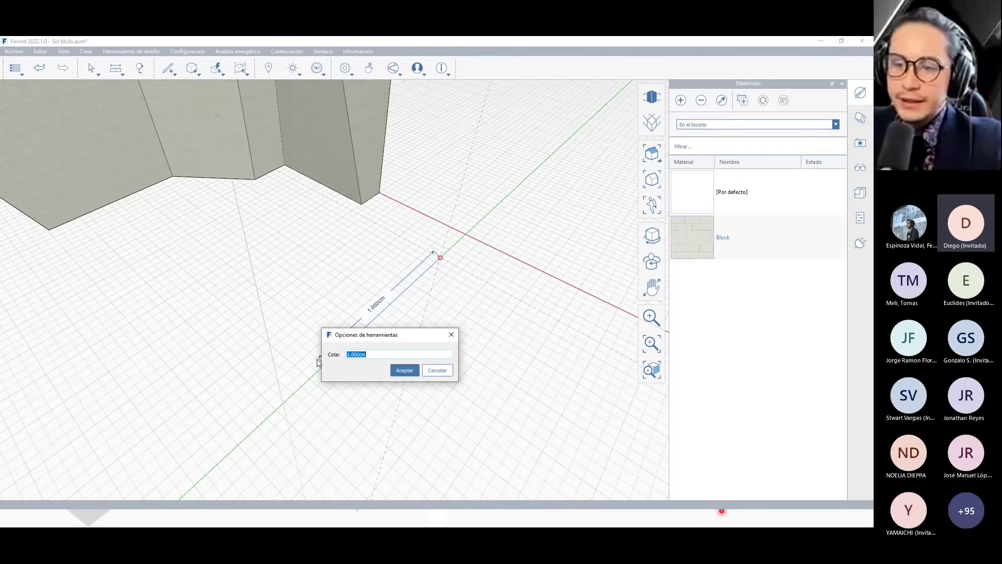
{"action": "left_click_drag", "start_coordinate": [326, 346], "coordinate": [297, 228]}
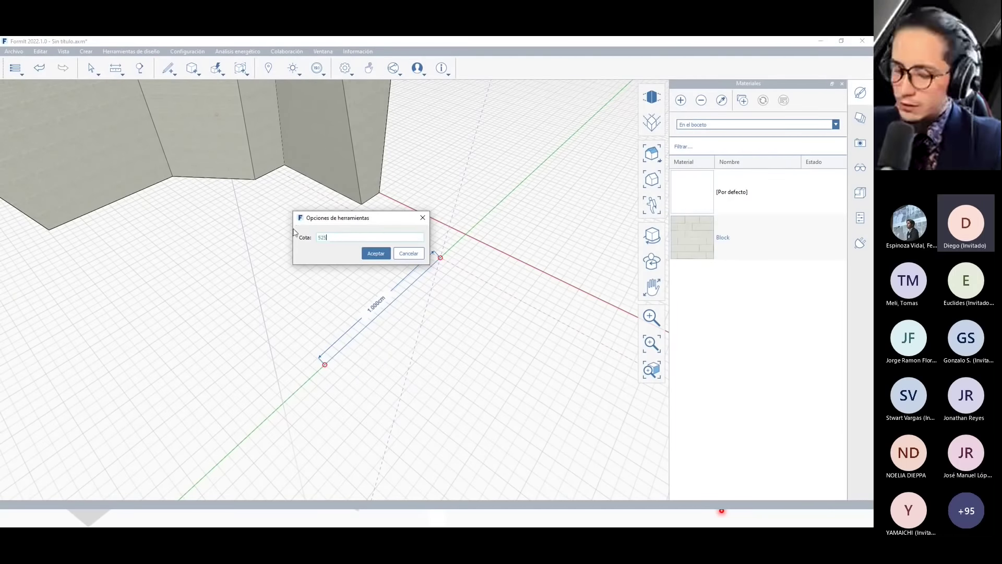
{"action": "type", "text": "525"}
{"action": "key", "text": "Return"}
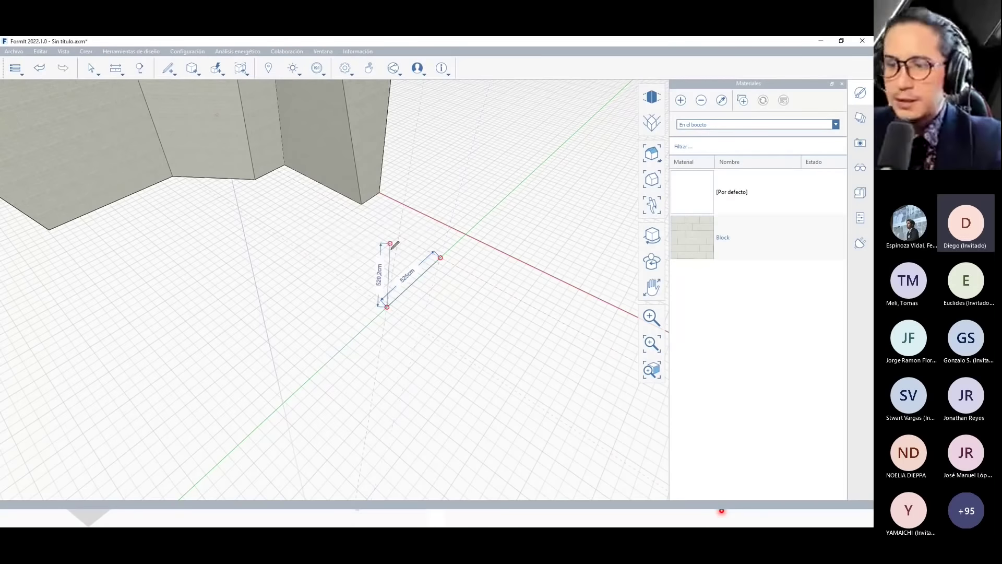
{"action": "scroll", "coordinate": [394, 245], "scroll_direction": "up", "scroll_amount": 3}
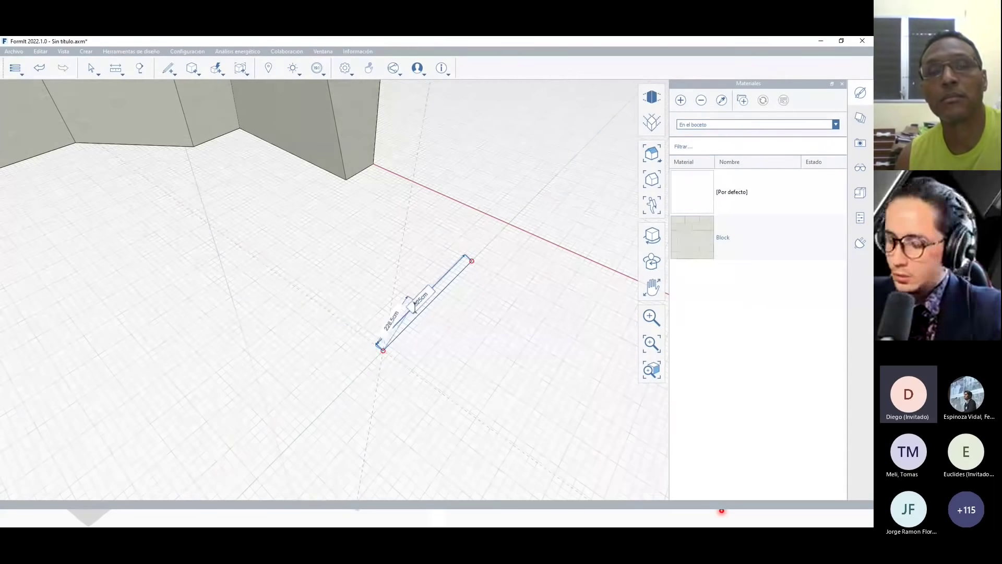
{"action": "type", "text": "175"}
{"action": "key", "text": "Return"}
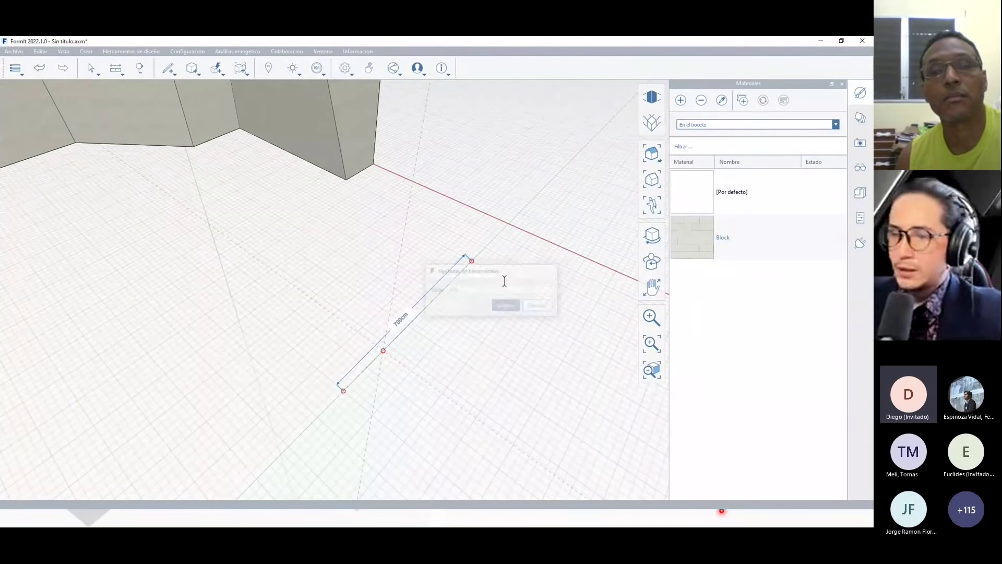
{"action": "left_click", "coordinate": [269, 299]}
{"action": "left_click", "coordinate": [366, 227]}
{"action": "scroll", "coordinate": [374, 264], "scroll_direction": "down", "scroll_amount": 3}
{"action": "scroll", "coordinate": [418, 324], "scroll_direction": "down", "scroll_amount": 2}
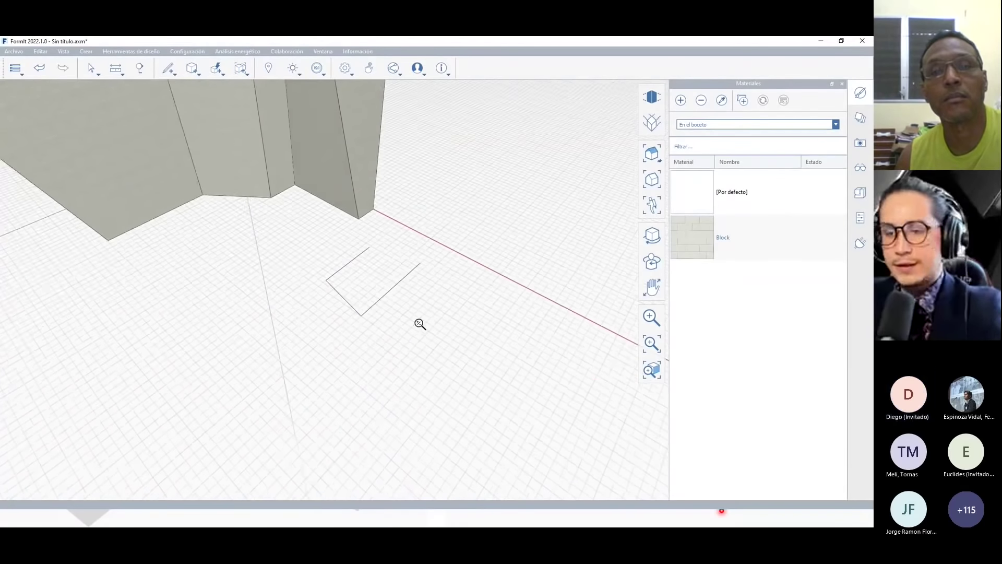
{"action": "left_click_drag", "start_coordinate": [423, 319], "coordinate": [321, 264]}
{"action": "key", "text": "Delete"}
{"action": "scroll", "coordinate": [364, 340], "scroll_direction": "down", "scroll_amount": 3}
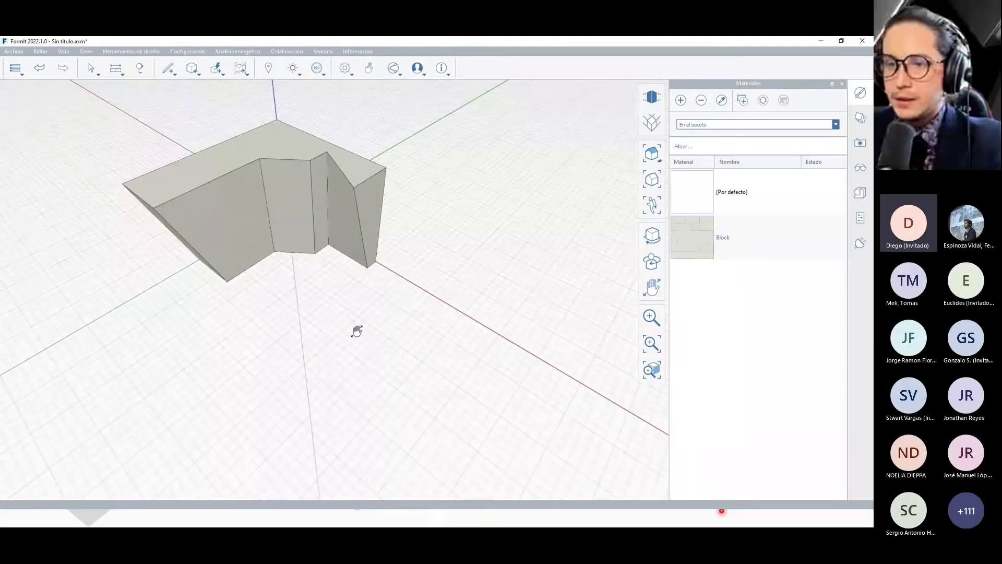
{"action": "scroll", "coordinate": [366, 321], "scroll_direction": "down", "scroll_amount": 2}
{"action": "scroll", "coordinate": [339, 276], "scroll_direction": "up", "scroll_amount": 3}
Inspect the front faces, selecting and then clearing the middle front face.
{"action": "mouse_move", "coordinate": [303, 239]}
{"action": "middle_mouse_down"}
{"action": "mouse_move", "coordinate": [322, 217]}
{"action": "mouse_move", "coordinate": [342, 230]}
{"action": "mouse_move", "coordinate": [240, 279]}
{"action": "middle_mouse_up"}
{"action": "left_click", "coordinate": [392, 294]}
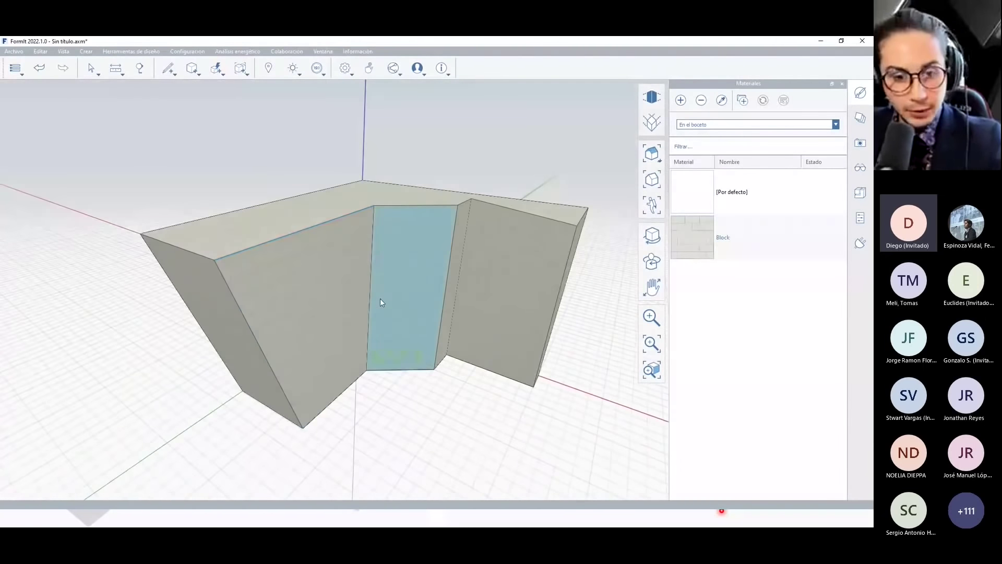
{"action": "left_click", "coordinate": [183, 129]}
{"action": "middle_click_drag", "start_coordinate": [183, 129], "coordinate": [266, 237]}
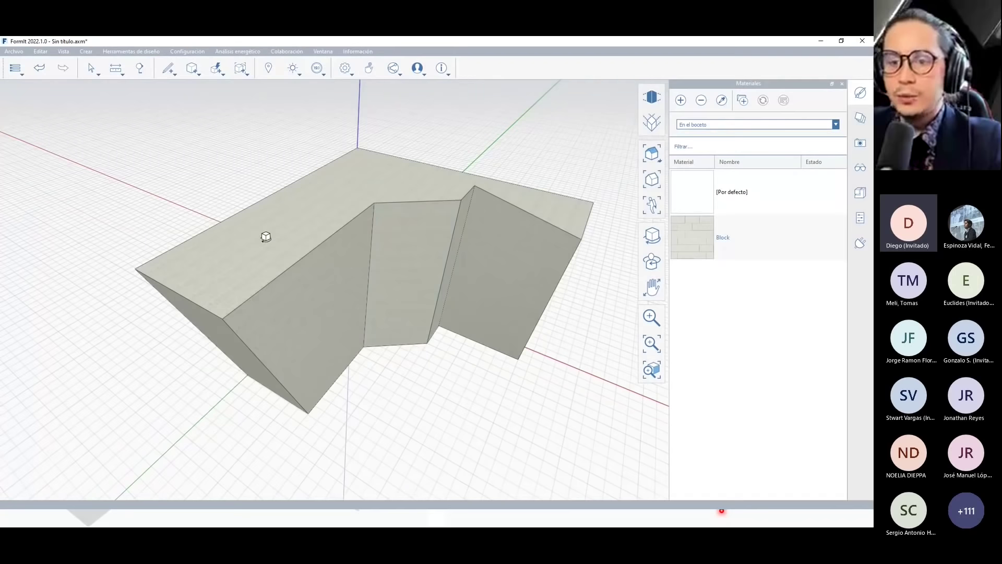
{"action": "mouse_move", "coordinate": [167, 68]}
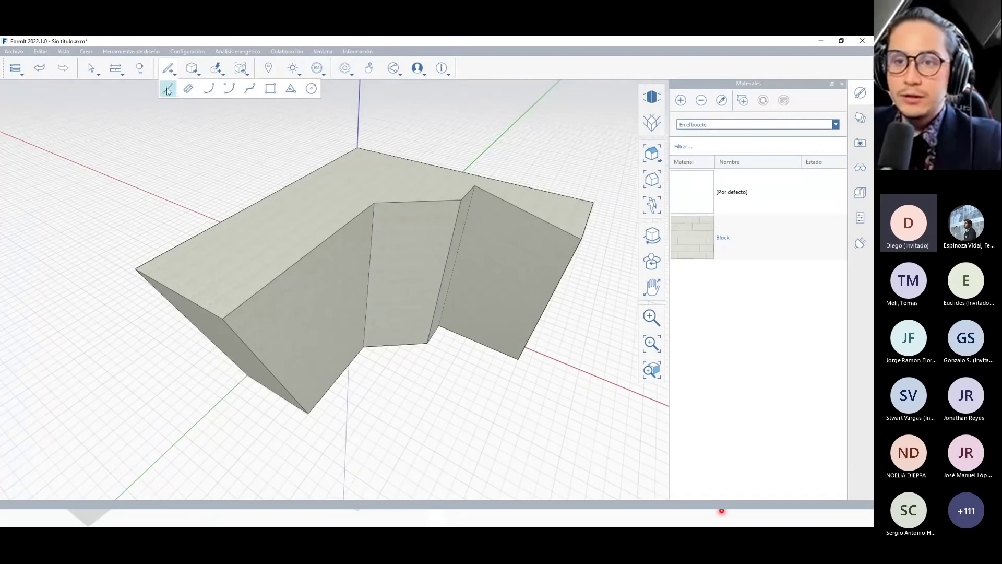
Draw an arc across the top face's left end and push the curved face down through the mass.
{"action": "left_click", "coordinate": [214, 93]}
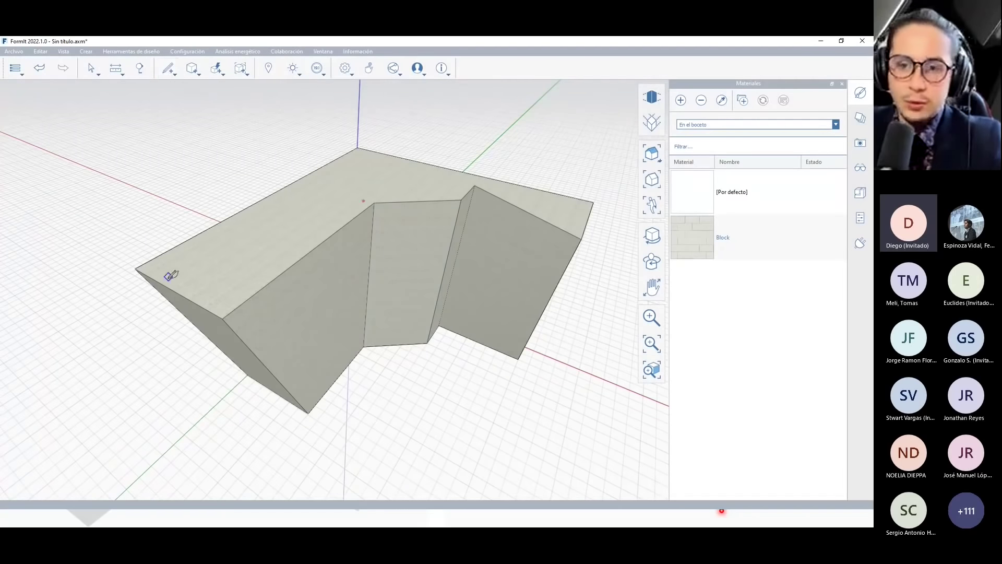
{"action": "left_click", "coordinate": [167, 287]}
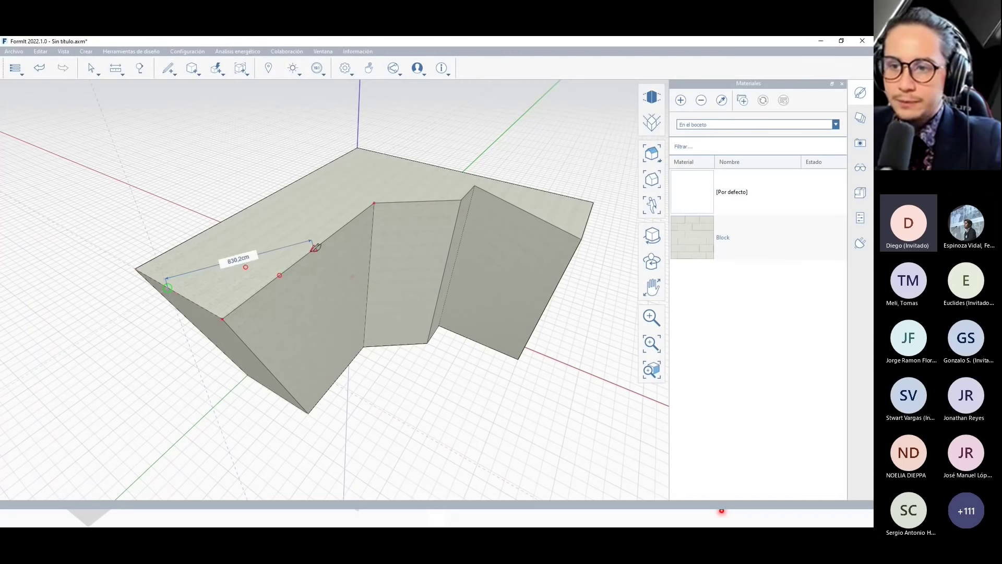
{"action": "left_click", "coordinate": [313, 248]}
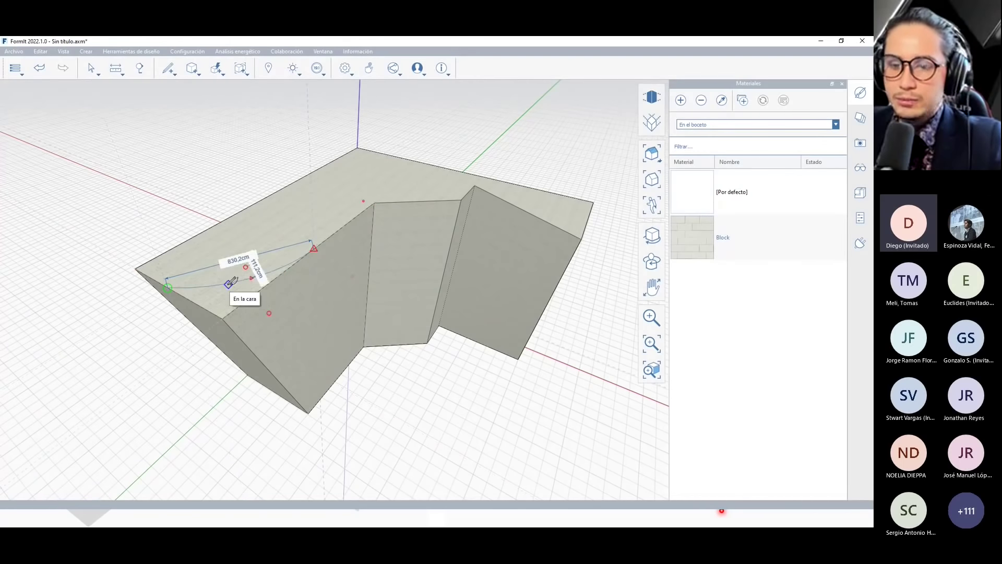
{"action": "left_click", "coordinate": [226, 286]}
{"action": "scroll", "coordinate": [220, 293], "scroll_direction": "up", "scroll_amount": 3}
{"action": "mouse_move", "coordinate": [213, 290]}
{"action": "middle_mouse_down"}
{"action": "mouse_move", "coordinate": [261, 356]}
{"action": "mouse_move", "coordinate": [261, 274]}
{"action": "middle_mouse_up"}
{"action": "mouse_move", "coordinate": [262, 266]}
{"action": "left_mouse_down"}
{"action": "mouse_move", "coordinate": [279, 349]}
{"action": "mouse_move", "coordinate": [329, 430]}
{"action": "mouse_move", "coordinate": [408, 439]}
{"action": "left_mouse_up"}
Orbit around the curved block from several low, close angles with line drawing active.
{"action": "scroll", "coordinate": [407, 445], "scroll_direction": "down", "scroll_amount": 2}
{"action": "scroll", "coordinate": [341, 335], "scroll_direction": "down", "scroll_amount": 3}
{"action": "mouse_move", "coordinate": [408, 317]}
{"action": "middle_mouse_down"}
{"action": "mouse_move", "coordinate": [268, 213]}
{"action": "mouse_move", "coordinate": [106, 219]}
{"action": "middle_mouse_up"}
{"action": "scroll", "coordinate": [271, 211], "scroll_direction": "up", "scroll_amount": 5}
{"action": "scroll", "coordinate": [315, 223], "scroll_direction": "down", "scroll_amount": 5}
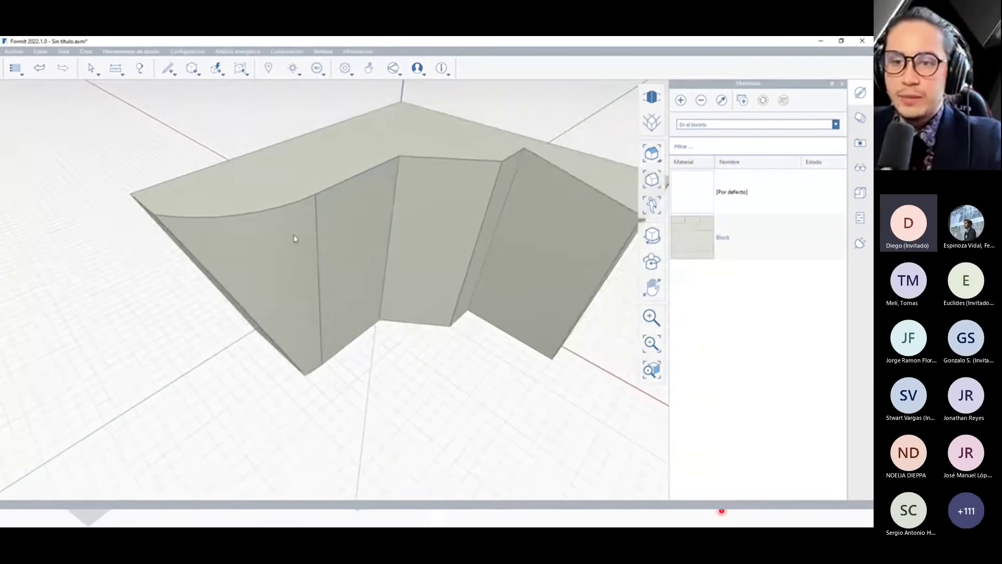
{"action": "middle_click_drag", "start_coordinate": [315, 223], "coordinate": [302, 230]}
{"action": "left_click", "coordinate": [301, 231]}
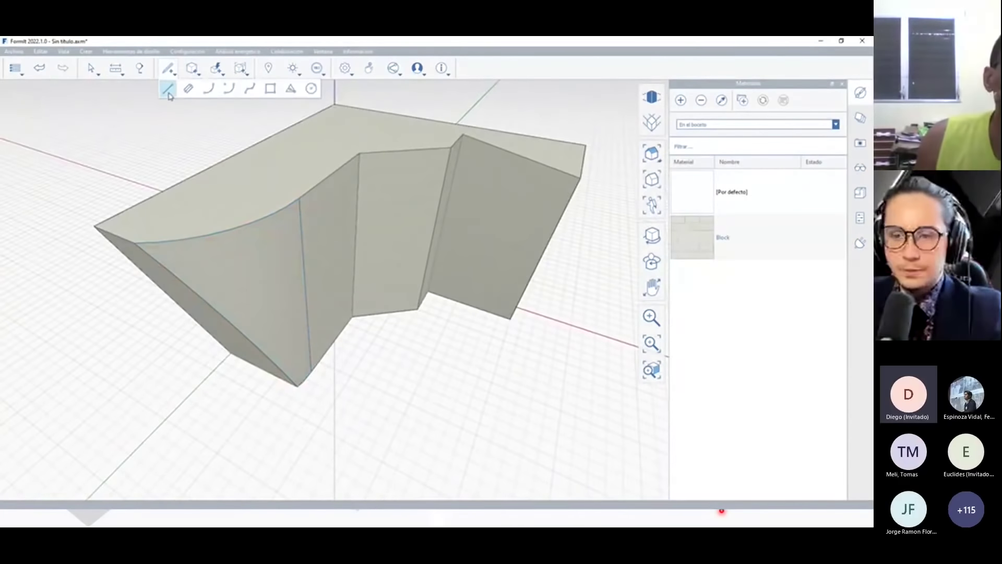
{"action": "scroll", "coordinate": [329, 224], "scroll_direction": "down", "scroll_amount": 3}
{"action": "middle_click_drag", "start_coordinate": [329, 223], "coordinate": [287, 273]}
{"action": "scroll", "coordinate": [327, 264], "scroll_direction": "up", "scroll_amount": 3}
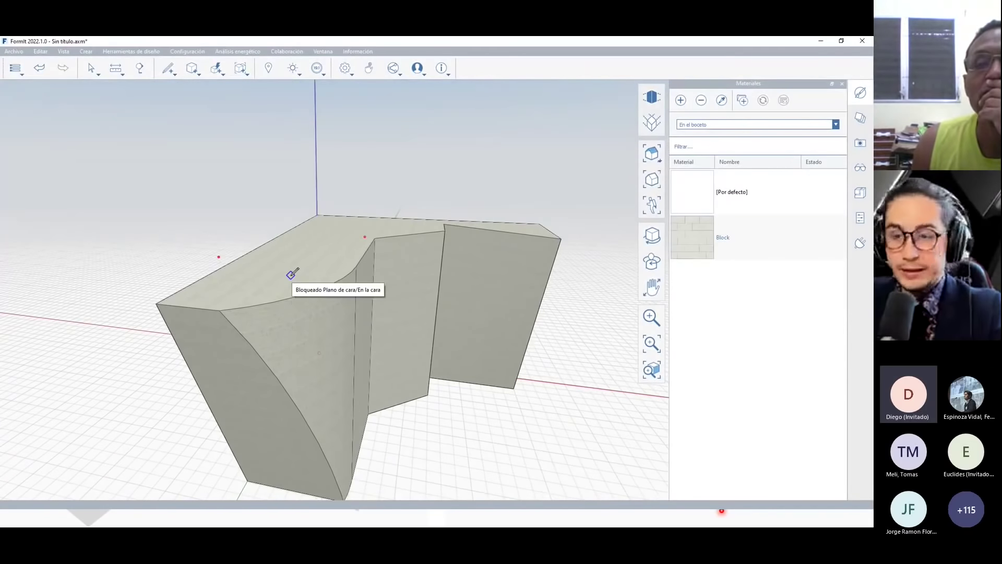
{"action": "middle_click_drag", "start_coordinate": [346, 281], "coordinate": [407, 292]}
{"action": "scroll", "coordinate": [282, 257], "scroll_direction": "up", "scroll_amount": 3}
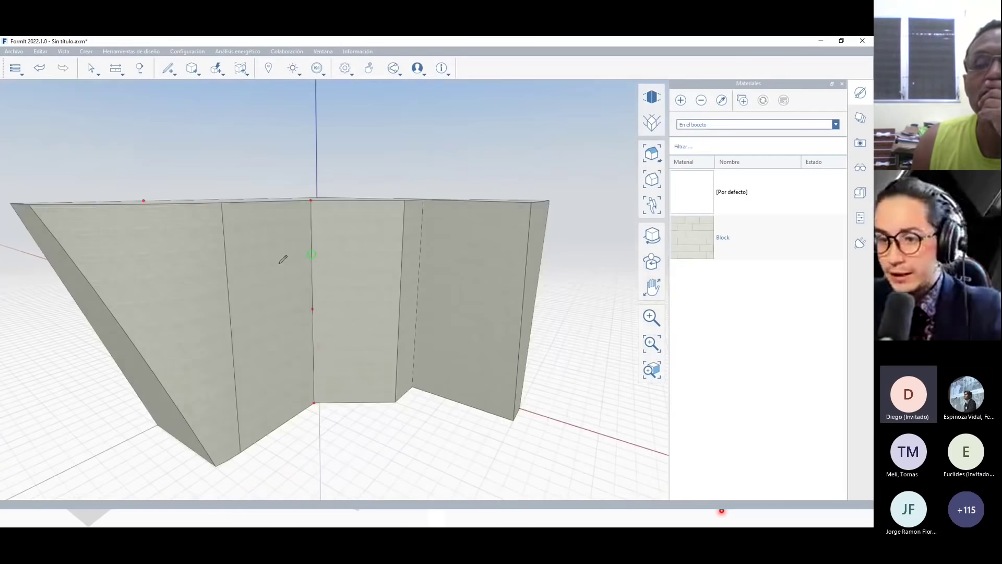
Draw a closed four-sided outline on the second front wall face.
{"action": "scroll", "coordinate": [235, 226], "scroll_direction": "up", "scroll_amount": 3}
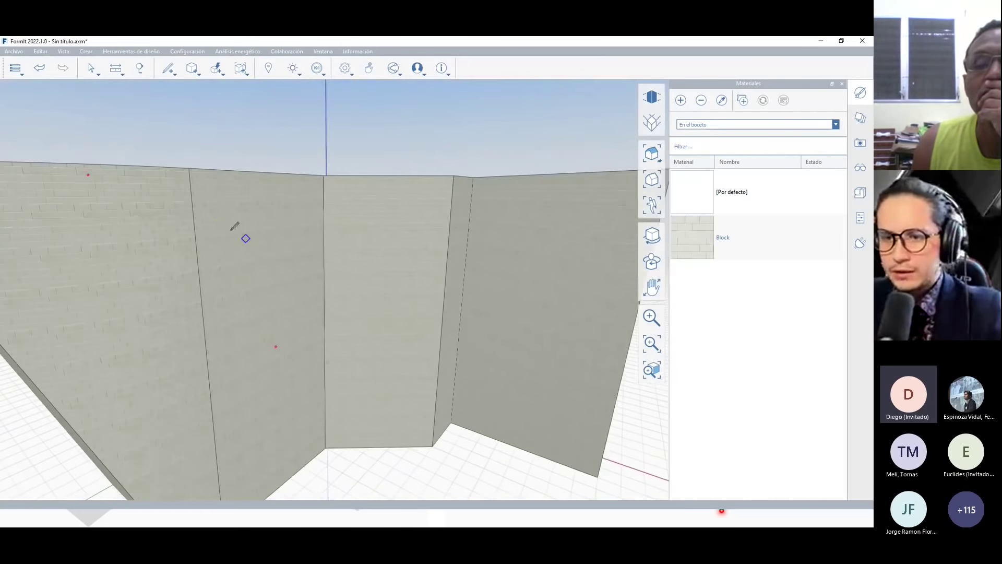
{"action": "left_click", "coordinate": [303, 212]}
{"action": "left_click", "coordinate": [304, 287]}
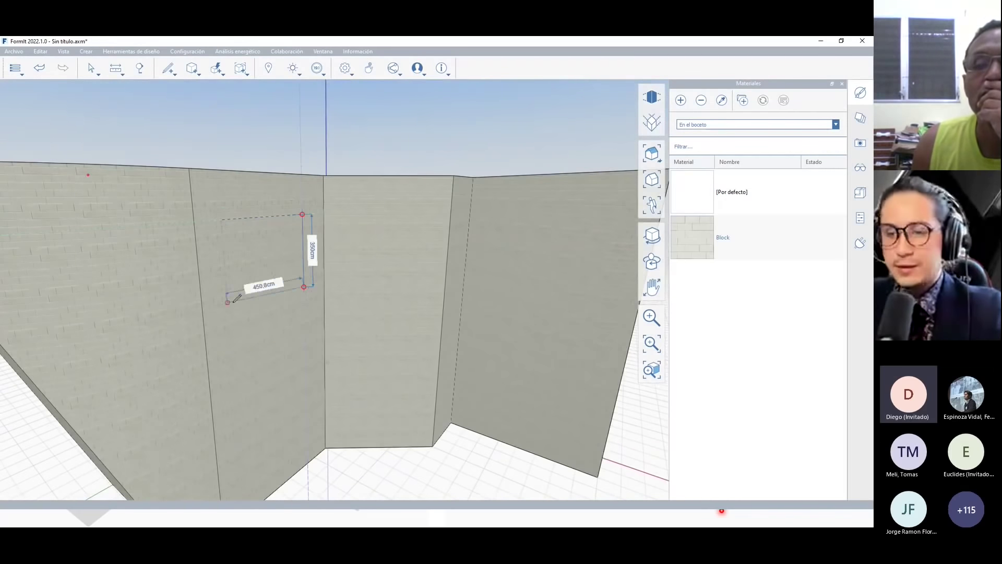
{"action": "left_click", "coordinate": [263, 291]}
{"action": "left_click", "coordinate": [221, 228]}
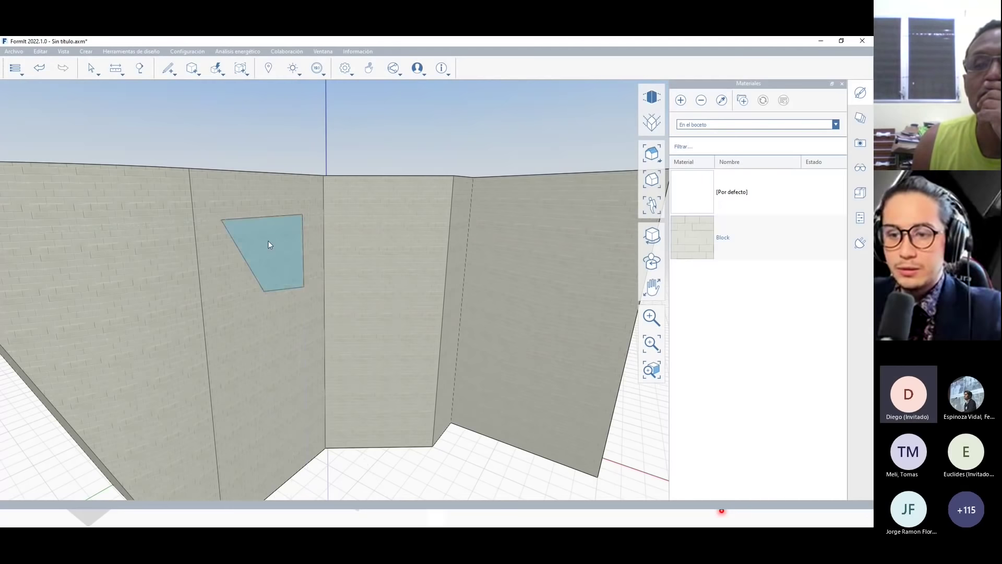
Push the quadrilateral face through the wall to create a window opening.
{"action": "left_click_drag", "start_coordinate": [286, 263], "coordinate": [236, 245]}
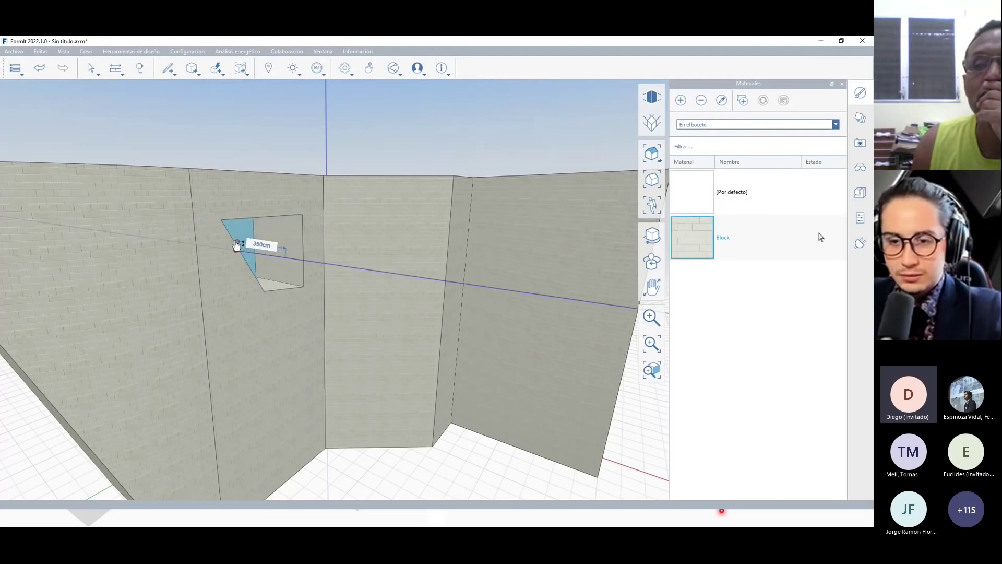
{"action": "middle_click_drag", "start_coordinate": [236, 245], "coordinate": [181, 186]}
{"action": "left_click", "coordinate": [286, 233]}
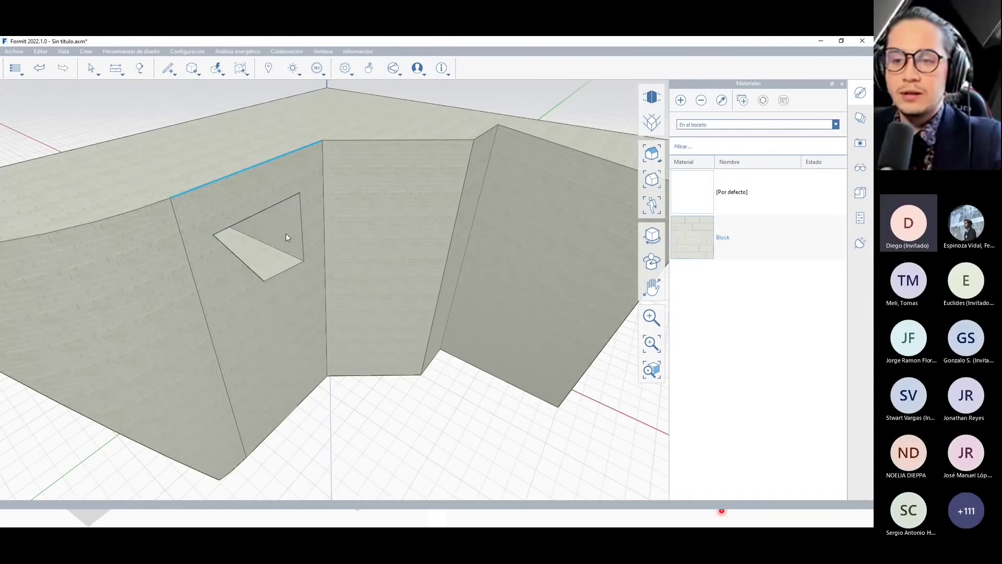
{"action": "mouse_move", "coordinate": [252, 212]}
{"action": "middle_mouse_down"}
{"action": "mouse_move", "coordinate": [210, 180]}
{"action": "mouse_move", "coordinate": [332, 297]}
{"action": "middle_mouse_up"}
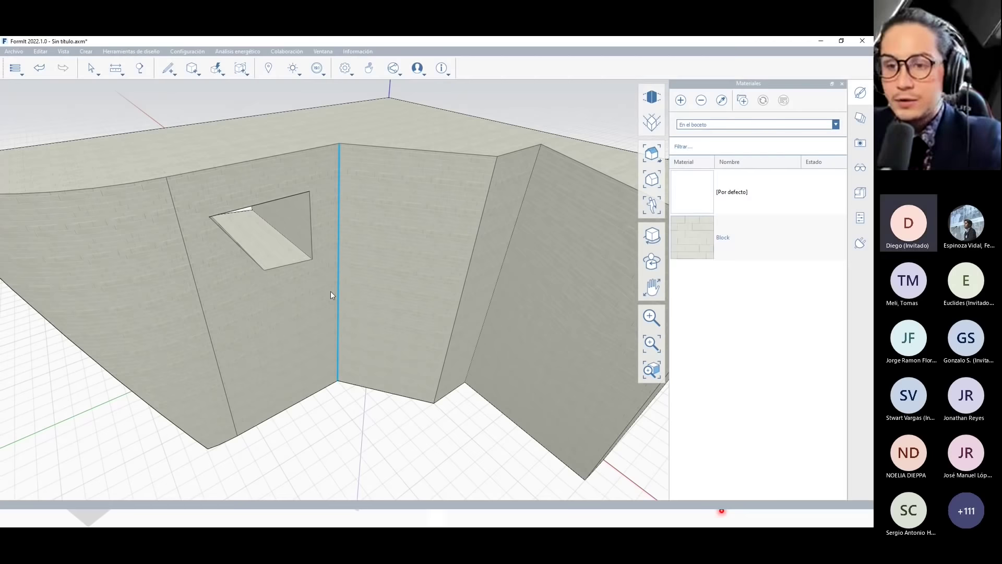
{"action": "scroll", "coordinate": [335, 290], "scroll_direction": "down", "scroll_amount": 5}
{"action": "middle_click_drag", "start_coordinate": [299, 308], "coordinate": [324, 276]}
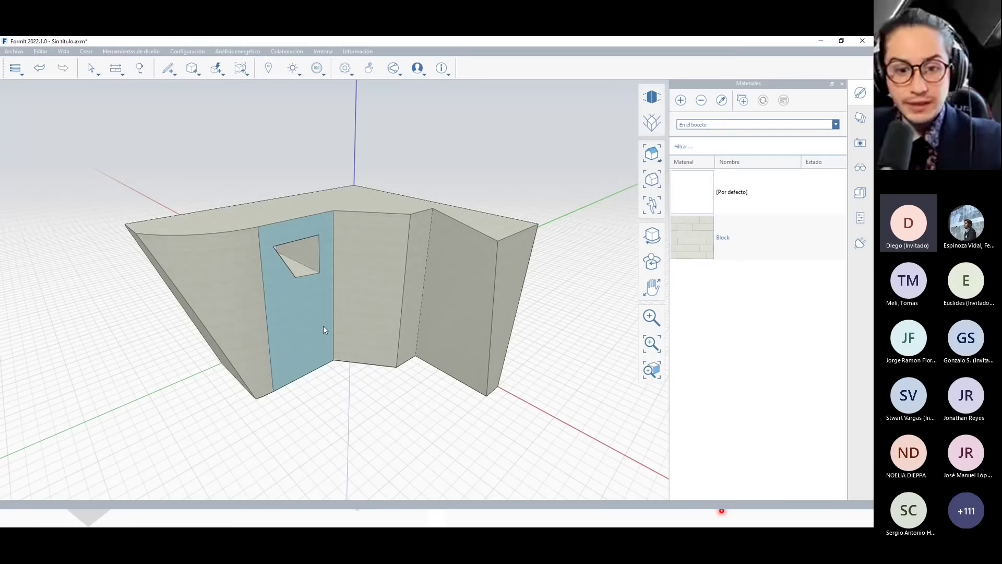
Paint the walls with the Block brick material.
{"action": "left_click", "coordinate": [690, 244]}
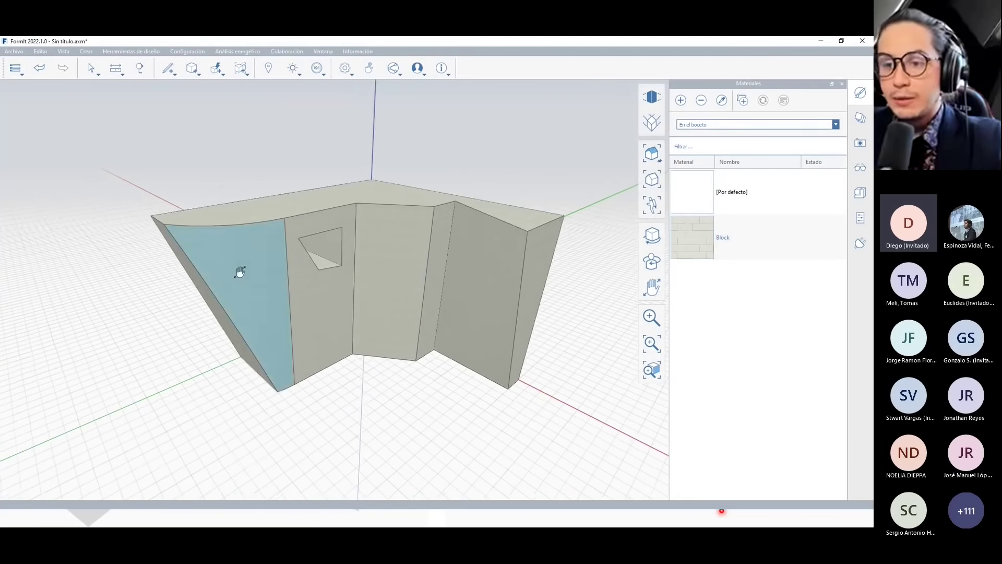
{"action": "left_click", "coordinate": [240, 269]}
{"action": "scroll", "coordinate": [283, 276], "scroll_direction": "up", "scroll_amount": 5}
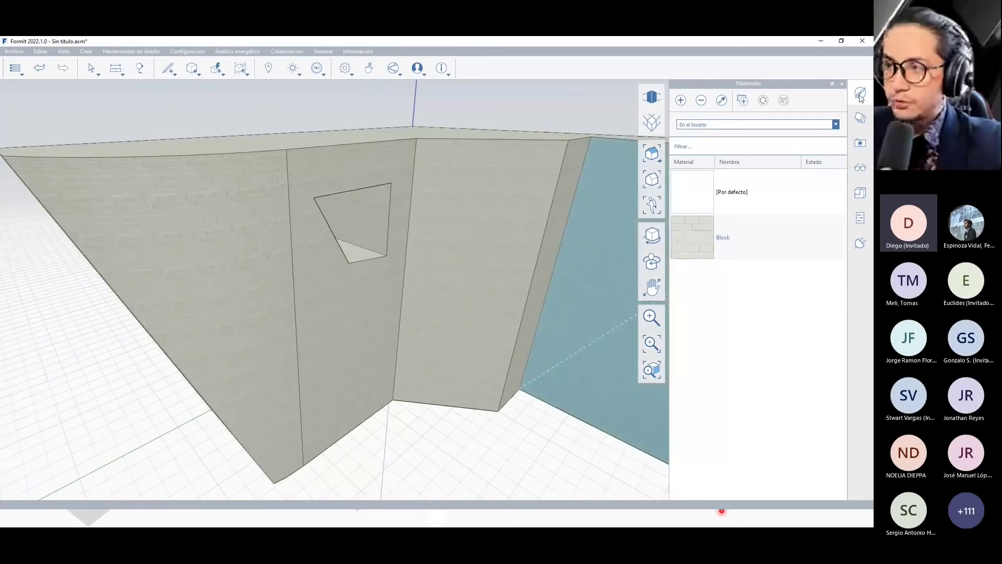
Paint the middle wall face with Stucco - Colorized 2 from the Wall Texture samples.
{"action": "left_click", "coordinate": [726, 126]}
{"action": "left_click", "coordinate": [717, 151]}
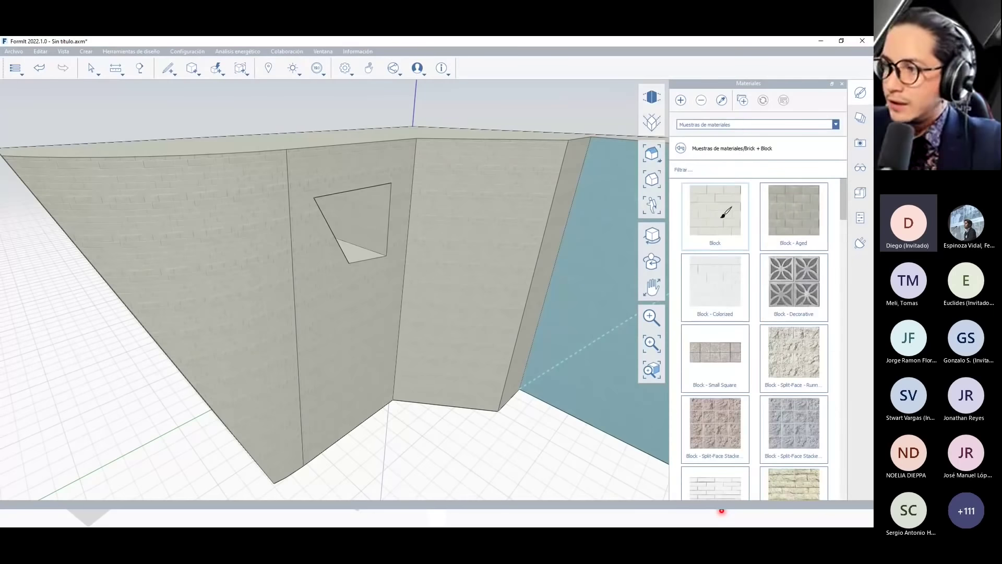
{"action": "left_click", "coordinate": [680, 148]}
{"action": "scroll", "coordinate": [741, 341], "scroll_direction": "down", "scroll_amount": 5}
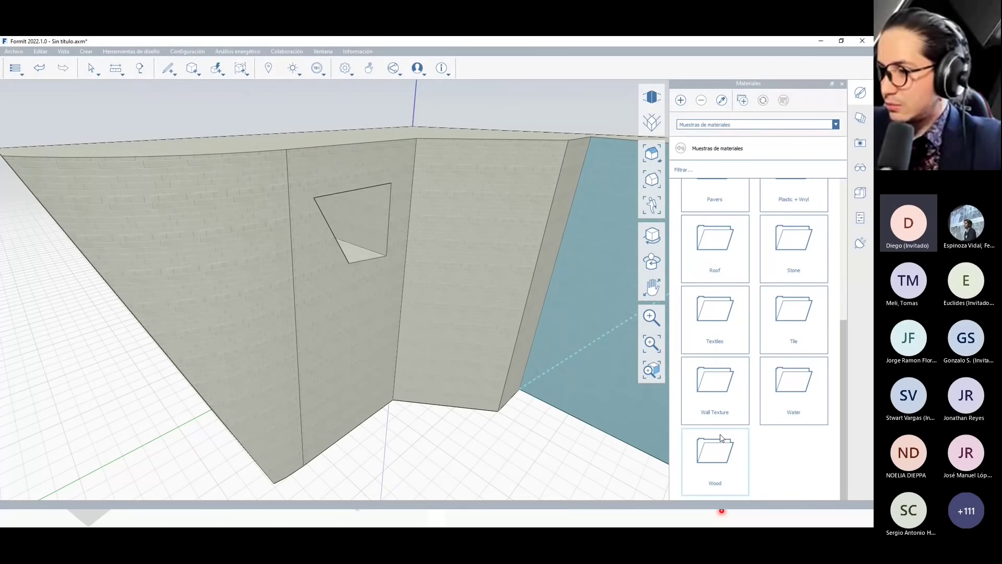
{"action": "left_click", "coordinate": [715, 389]}
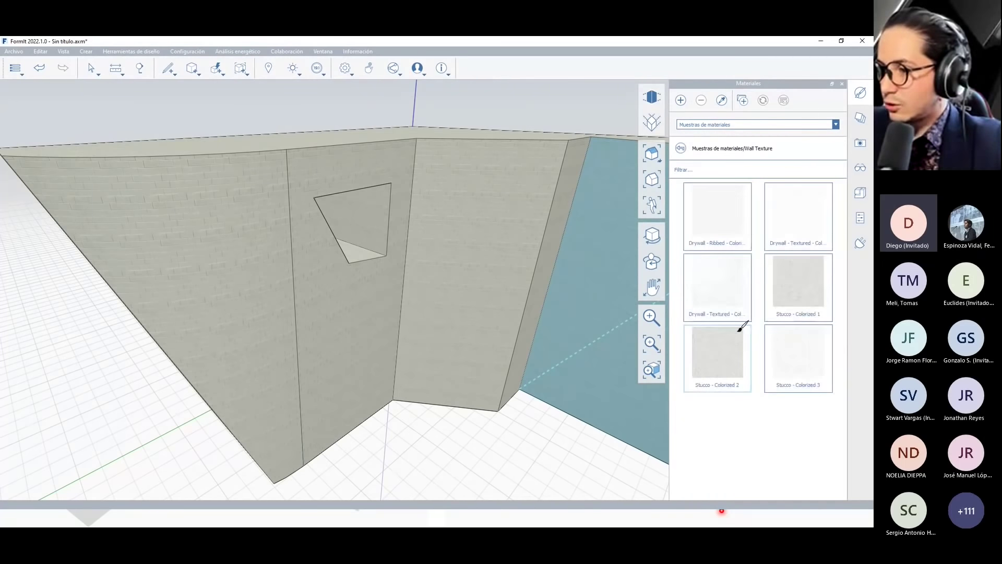
{"action": "left_click", "coordinate": [720, 352]}
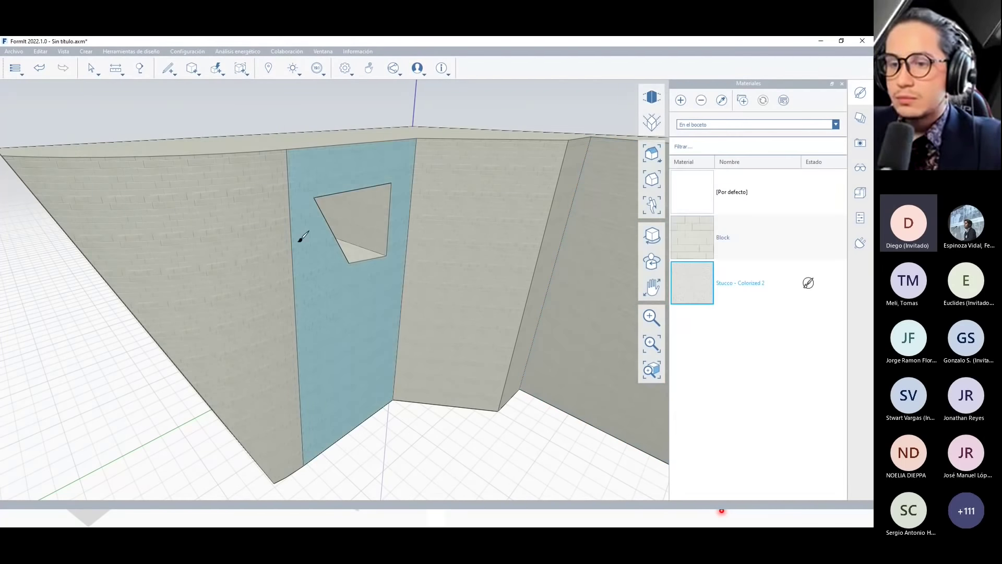
{"action": "left_click", "coordinate": [301, 238]}
Apply the stucco to another wall face, viewing the walls from another side.
{"action": "scroll", "coordinate": [369, 267], "scroll_direction": "up", "scroll_amount": 5}
{"action": "scroll", "coordinate": [329, 251], "scroll_direction": "down", "scroll_amount": 5}
{"action": "scroll", "coordinate": [283, 281], "scroll_direction": "up", "scroll_amount": 5}
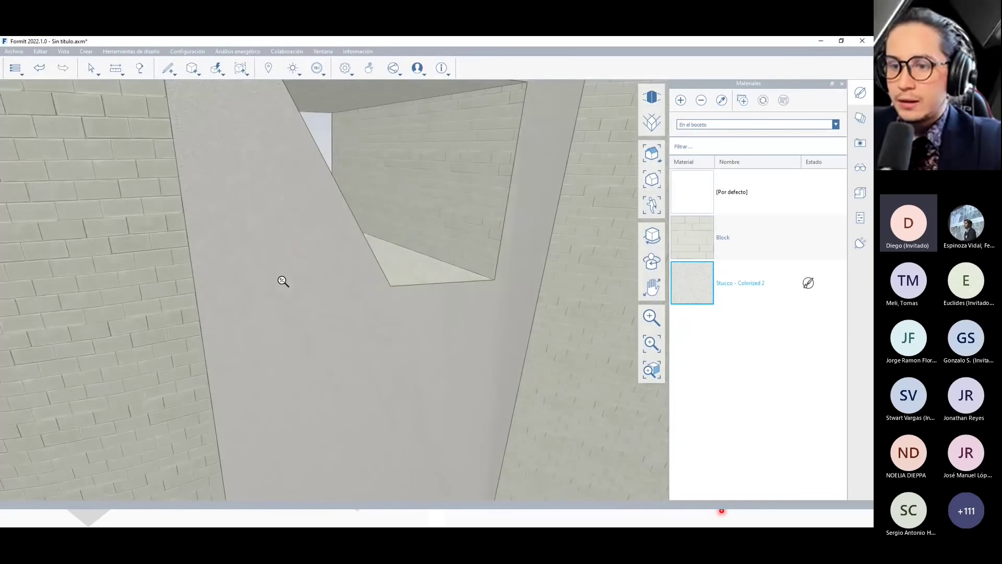
{"action": "scroll", "coordinate": [283, 281], "scroll_direction": "up", "scroll_amount": 3}
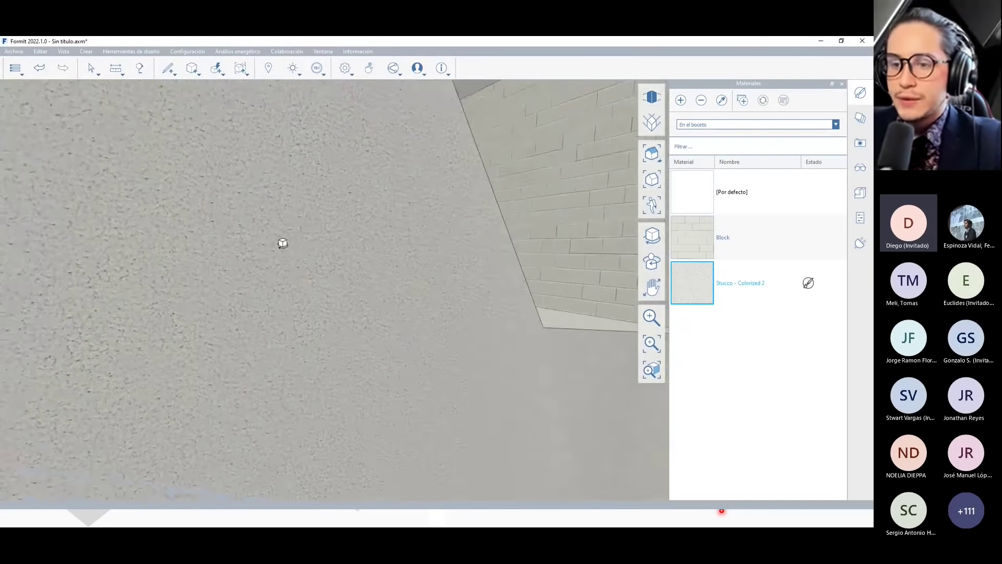
{"action": "scroll", "coordinate": [311, 293], "scroll_direction": "down", "scroll_amount": 5}
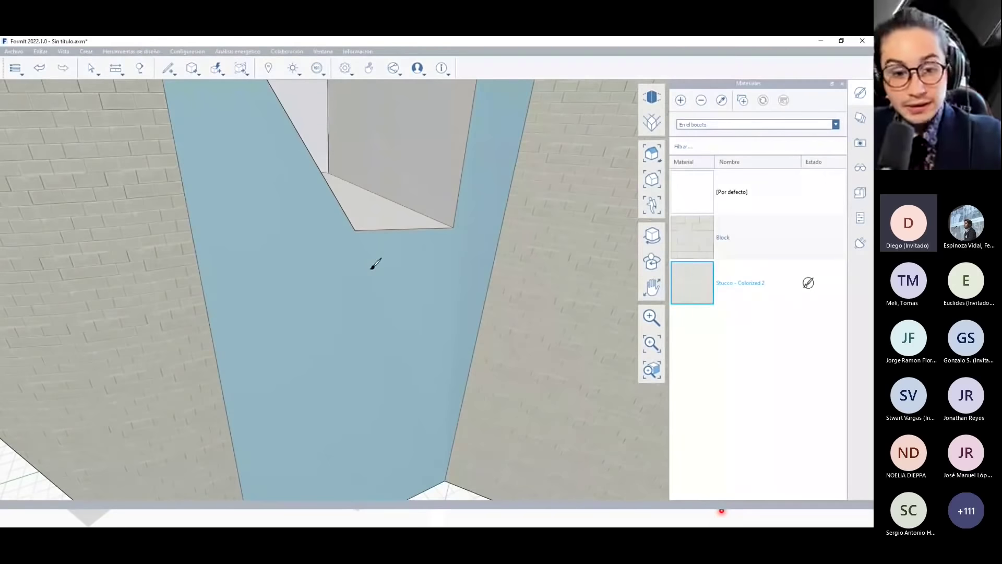
{"action": "scroll", "coordinate": [322, 266], "scroll_direction": "down", "scroll_amount": 3}
{"action": "scroll", "coordinate": [317, 263], "scroll_direction": "down", "scroll_amount": 2}
{"action": "scroll", "coordinate": [317, 262], "scroll_direction": "down", "scroll_amount": 3}
{"action": "scroll", "coordinate": [375, 268], "scroll_direction": "down", "scroll_amount": 3}
{"action": "mouse_move", "coordinate": [387, 284]}
{"action": "middle_mouse_down"}
{"action": "mouse_move", "coordinate": [273, 313]}
{"action": "mouse_move", "coordinate": [185, 309]}
{"action": "mouse_move", "coordinate": [396, 217]}
{"action": "mouse_move", "coordinate": [336, 298]}
{"action": "mouse_move", "coordinate": [376, 306]}
{"action": "middle_mouse_up"}
{"action": "left_click", "coordinate": [373, 300]}
{"action": "scroll", "coordinate": [374, 296], "scroll_direction": "up", "scroll_amount": 5}
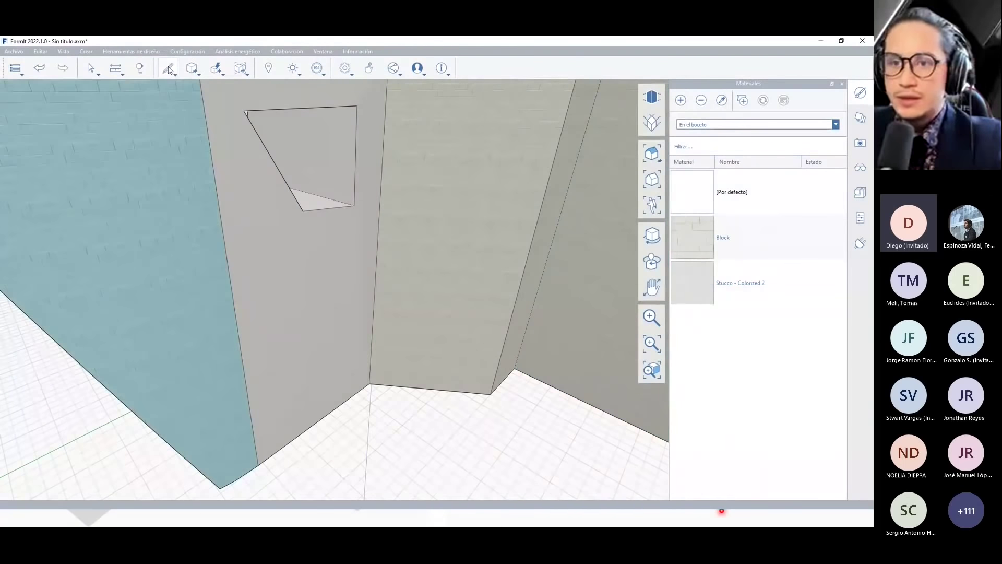
{"action": "mouse_move", "coordinate": [381, 348]}
{"action": "middle_mouse_down"}
{"action": "mouse_move", "coordinate": [314, 241]}
{"action": "mouse_move", "coordinate": [262, 224]}
{"action": "middle_mouse_up"}
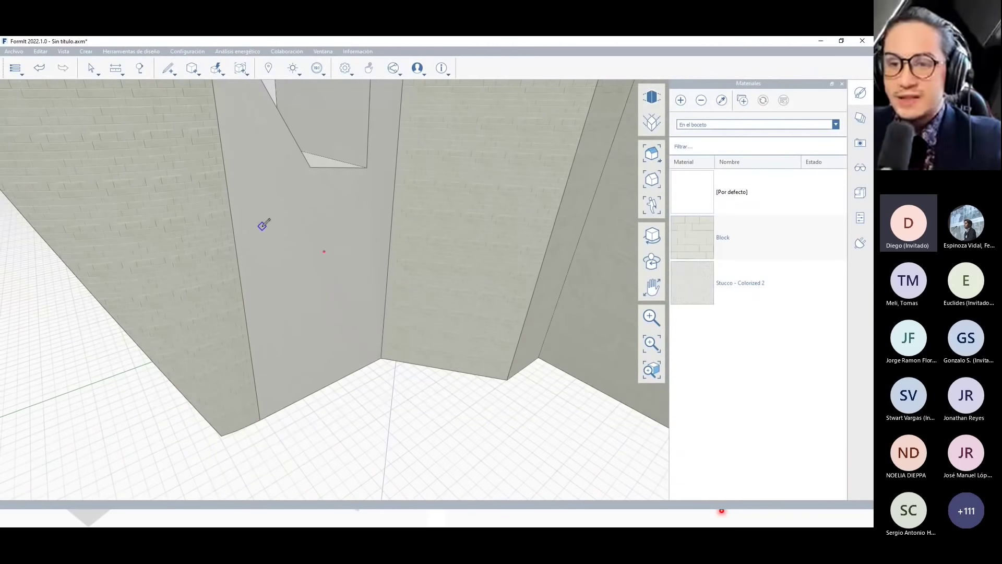
Draw horizontal dividing lines across the middle and right wall faces.
{"action": "left_click", "coordinate": [232, 216]}
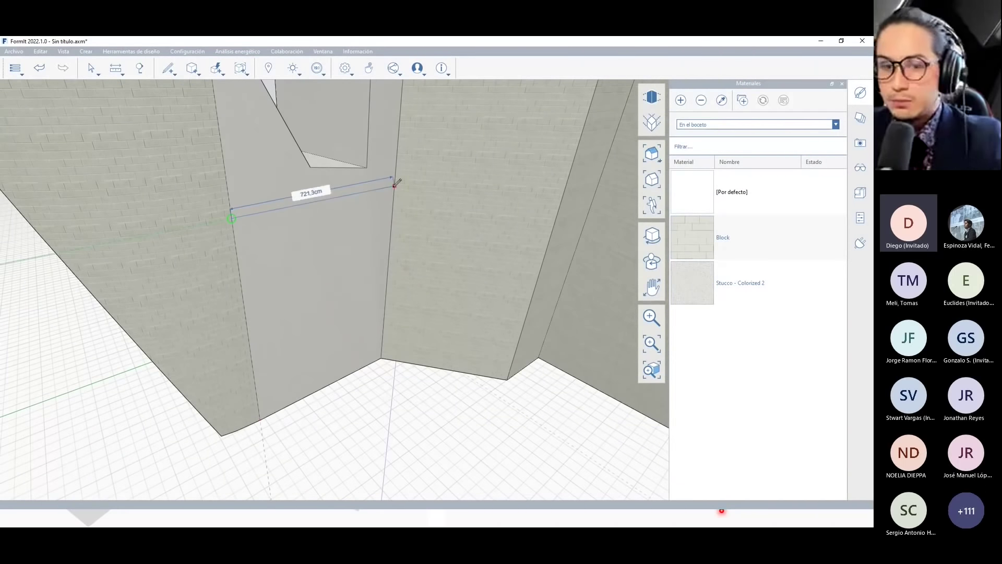
{"action": "left_click", "coordinate": [394, 186]}
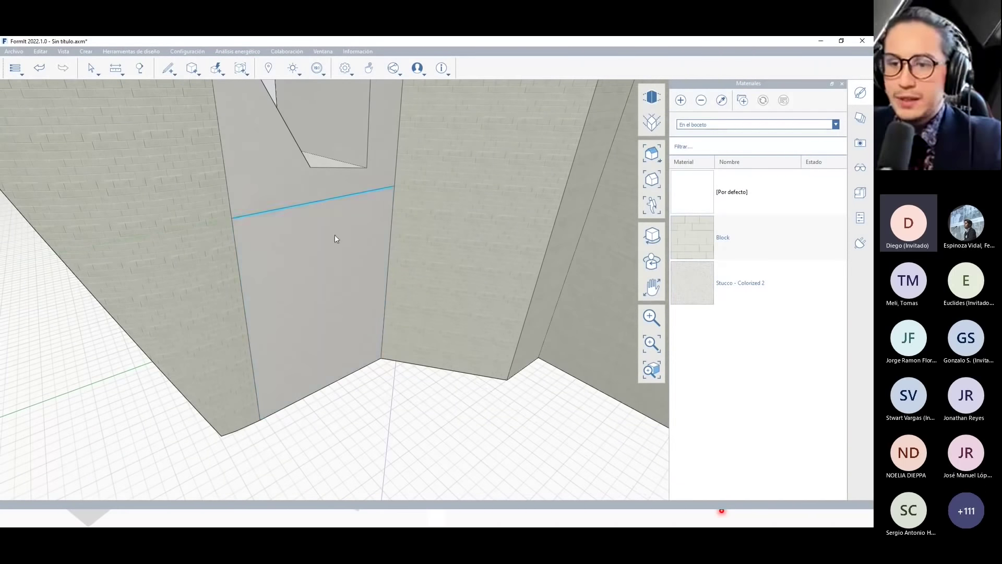
{"action": "middle_click_drag", "start_coordinate": [262, 192], "coordinate": [261, 321]}
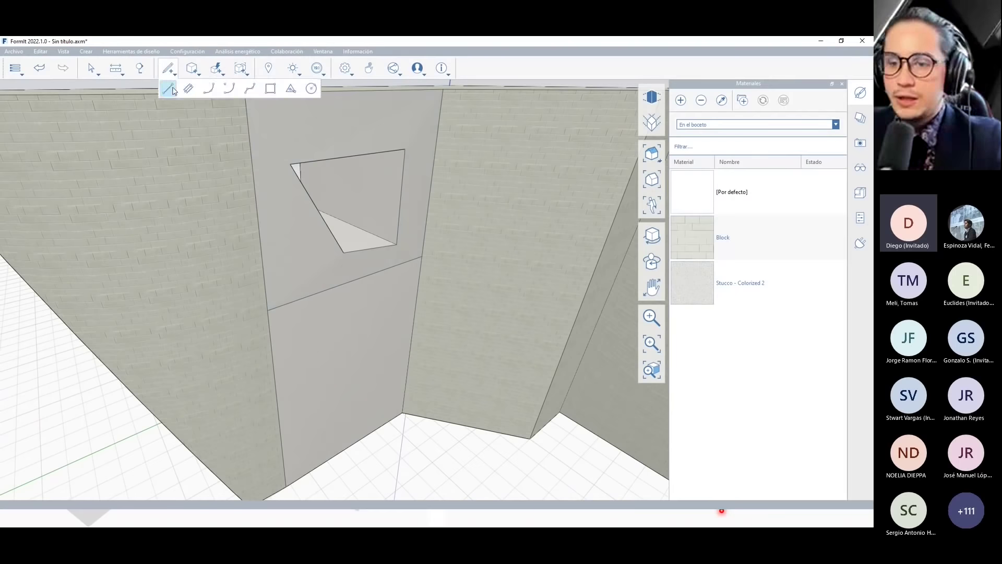
{"action": "left_click", "coordinate": [421, 270]}
{"action": "left_click", "coordinate": [585, 289]}
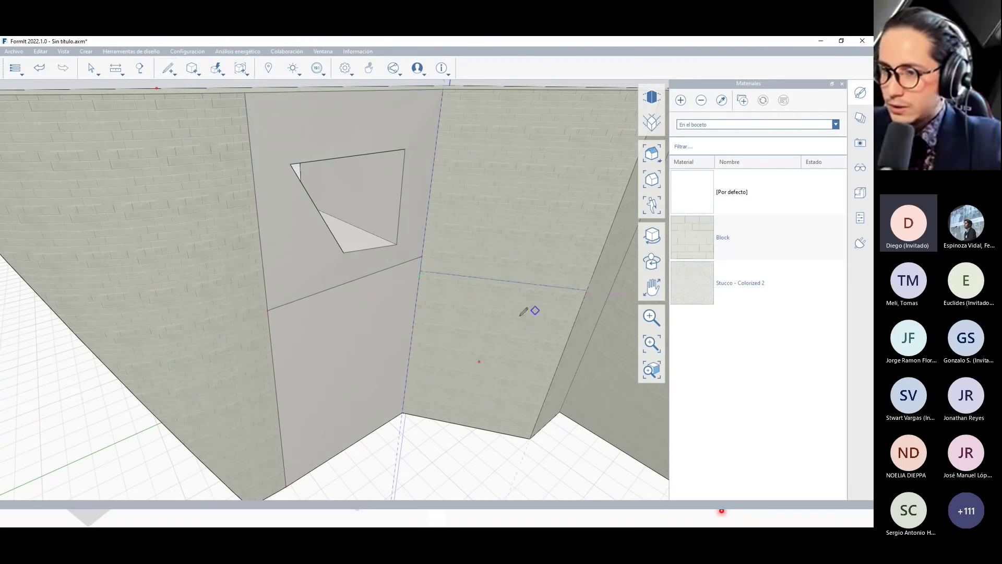
Paint the lower right wall face with the Block material.
{"action": "scroll", "coordinate": [475, 323], "scroll_direction": "down", "scroll_amount": 3}
{"action": "scroll", "coordinate": [496, 243], "scroll_direction": "up", "scroll_amount": 2}
{"action": "left_click", "coordinate": [821, 237]}
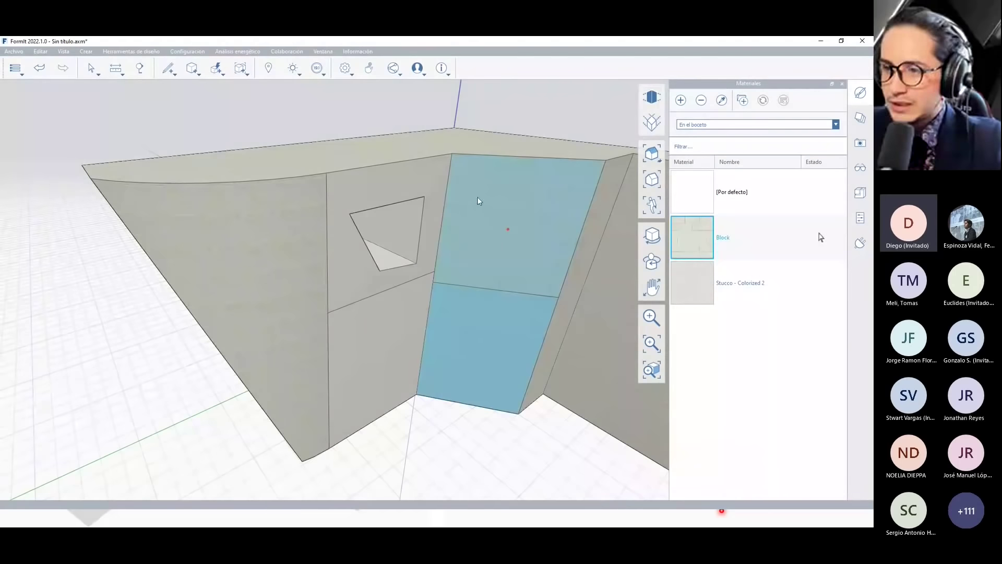
{"action": "left_click", "coordinate": [425, 313]}
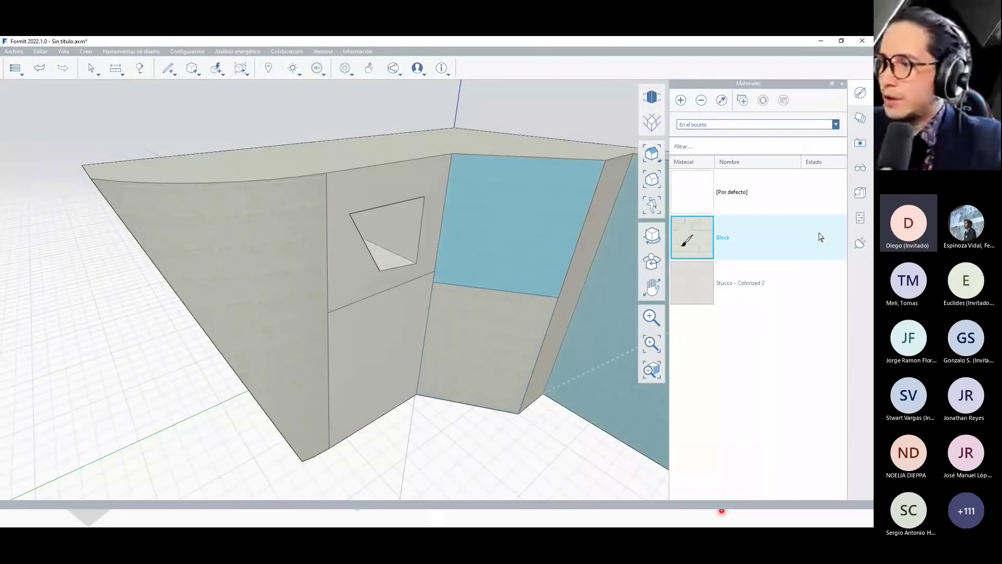
Apply Glass - Storefront with Spandrel from Glass + Glazing to the lower right wall.
{"action": "key", "text": "Escape"}
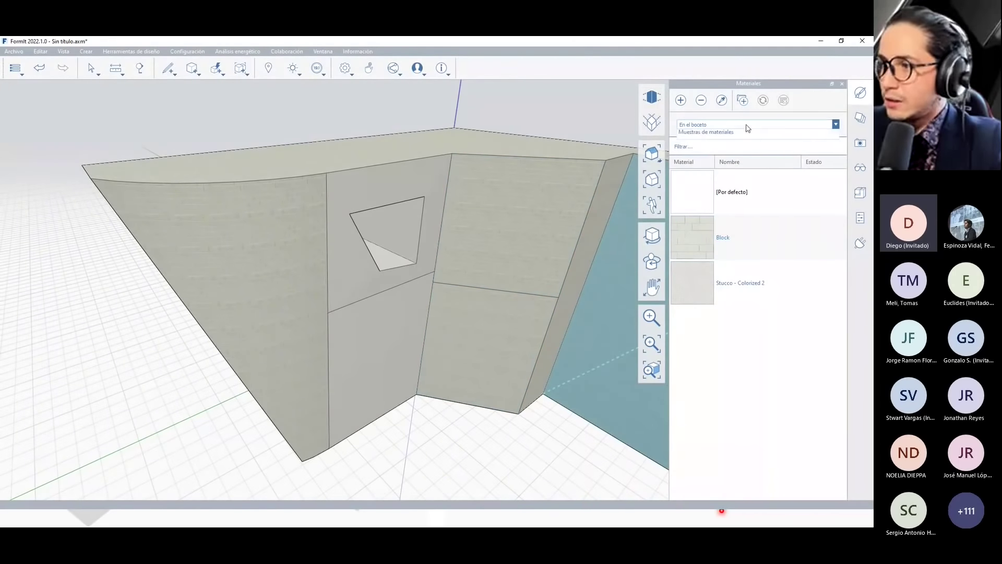
{"action": "left_click", "coordinate": [741, 131]}
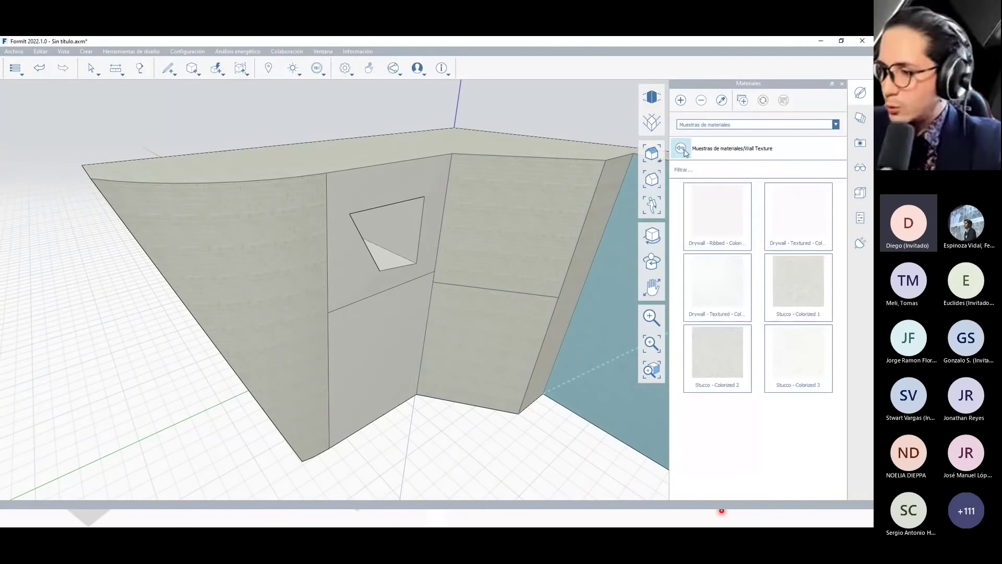
{"action": "left_click", "coordinate": [682, 149]}
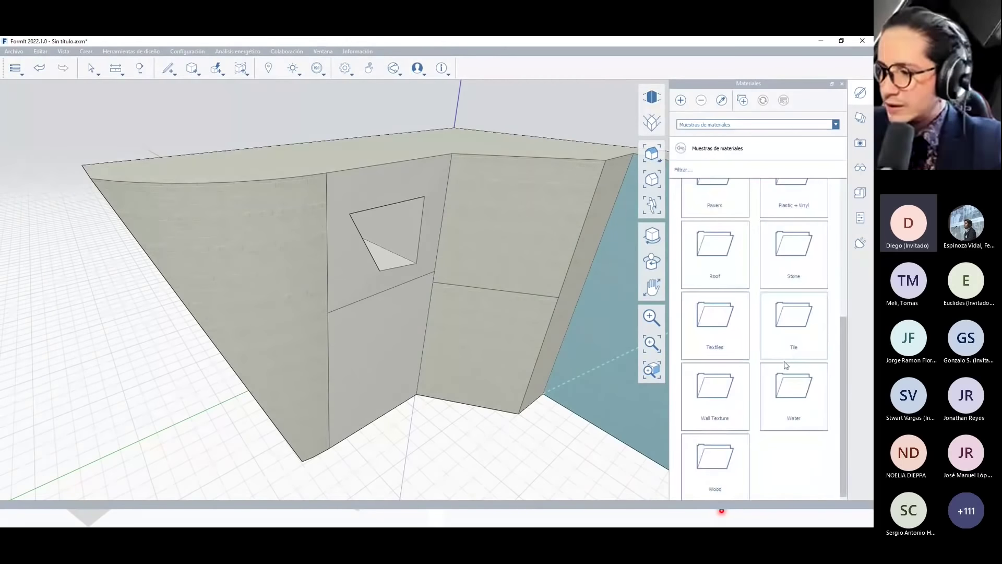
{"action": "scroll", "coordinate": [727, 379], "scroll_direction": "up", "scroll_amount": 1}
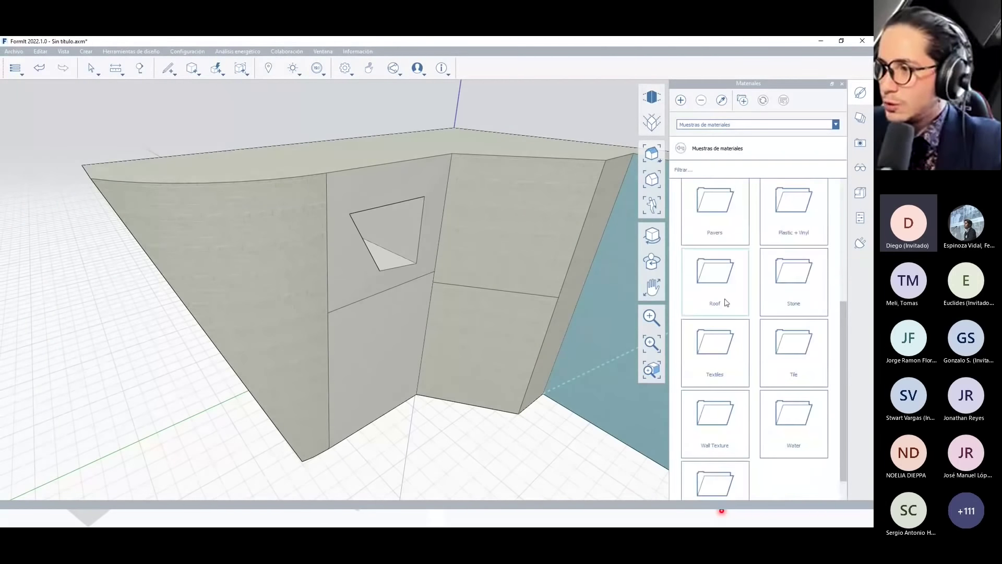
{"action": "scroll", "coordinate": [726, 365], "scroll_direction": "up", "scroll_amount": 1}
{"action": "scroll", "coordinate": [725, 313], "scroll_direction": "up", "scroll_amount": 2}
{"action": "scroll", "coordinate": [726, 301], "scroll_direction": "up", "scroll_amount": 2}
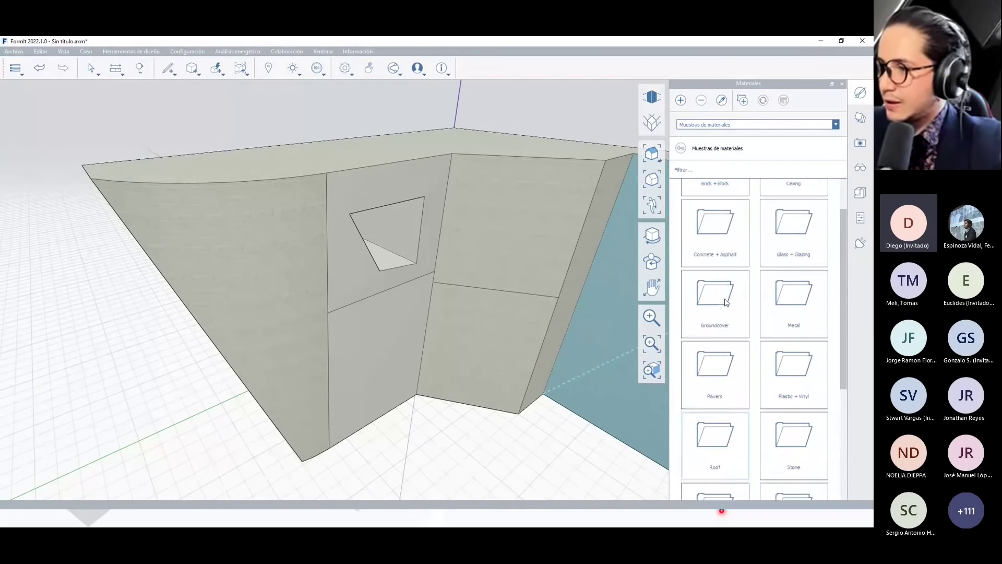
{"action": "left_click", "coordinate": [785, 239]}
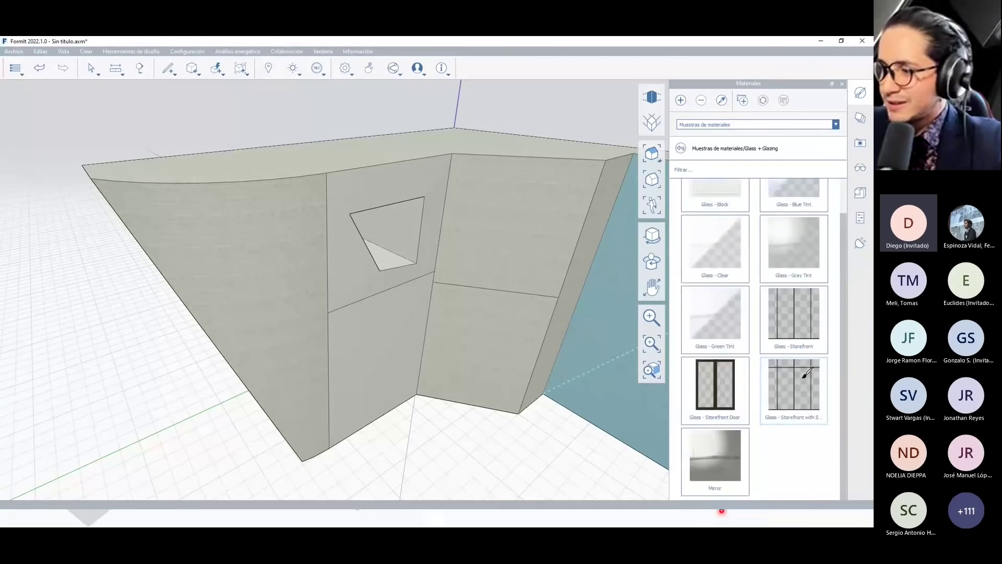
{"action": "left_click", "coordinate": [796, 386]}
{"action": "left_click", "coordinate": [483, 342]}
Paint the left wall face with the Block material.
{"action": "scroll", "coordinate": [485, 376], "scroll_direction": "up", "scroll_amount": 3}
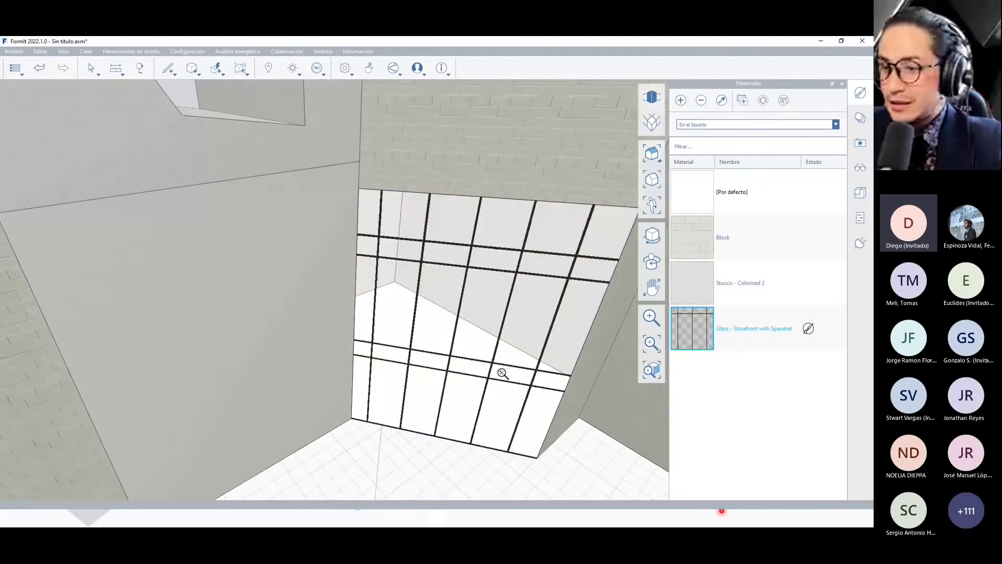
{"action": "scroll", "coordinate": [412, 321], "scroll_direction": "up", "scroll_amount": 2}
{"action": "scroll", "coordinate": [342, 320], "scroll_direction": "up", "scroll_amount": 2}
{"action": "scroll", "coordinate": [343, 319], "scroll_direction": "down", "scroll_amount": 1}
{"action": "left_click", "coordinate": [700, 240]}
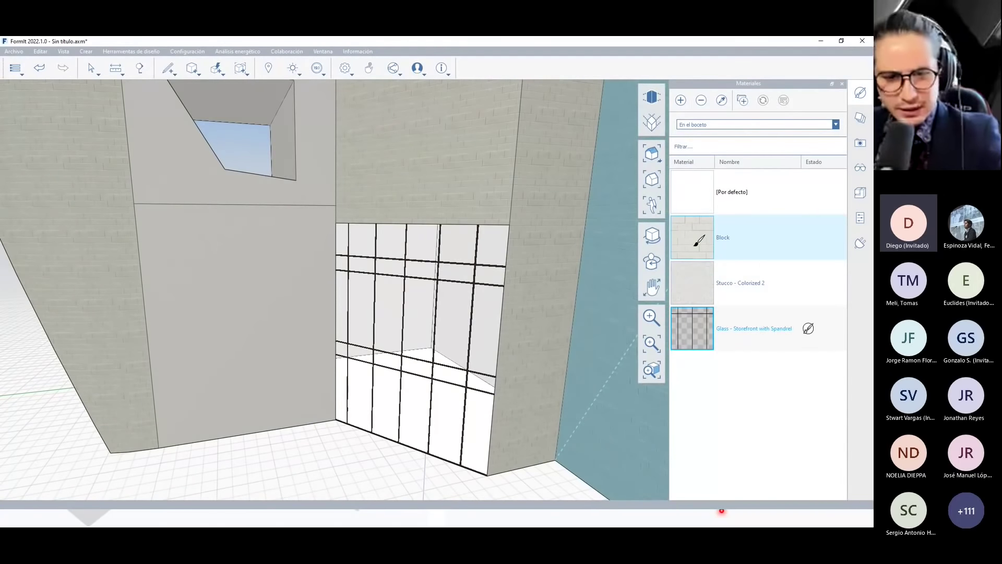
{"action": "scroll", "coordinate": [361, 241], "scroll_direction": "down", "scroll_amount": 3}
{"action": "scroll", "coordinate": [366, 261], "scroll_direction": "down", "scroll_amount": 2}
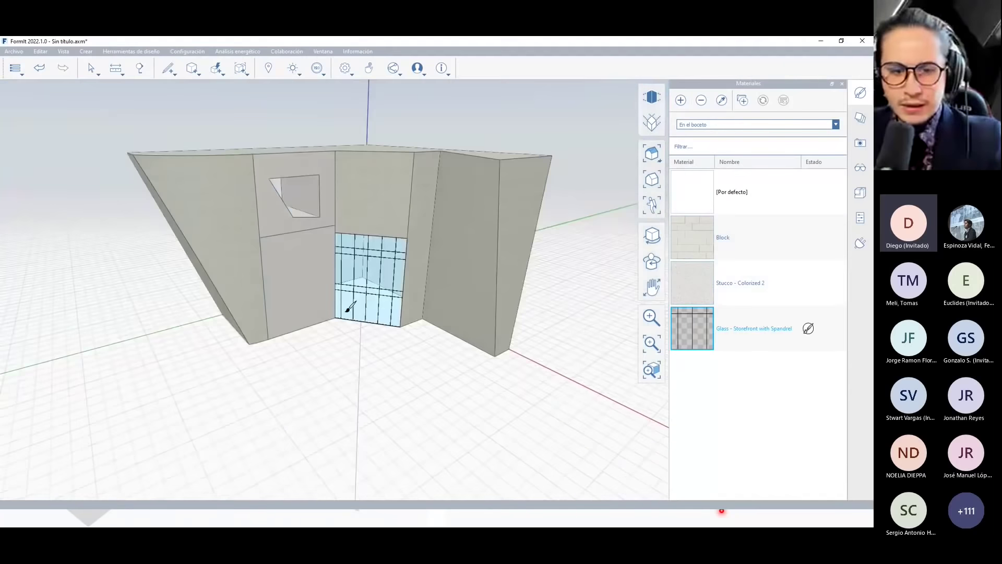
{"action": "middle_click_drag", "start_coordinate": [381, 299], "coordinate": [352, 333]}
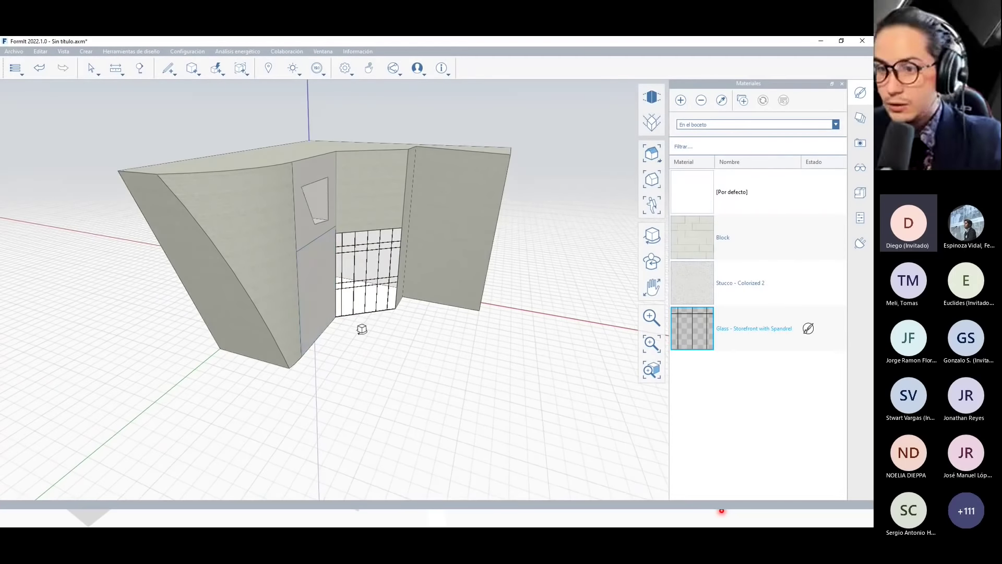
{"action": "middle_click_drag", "start_coordinate": [360, 328], "coordinate": [336, 335]}
{"action": "key", "text": "Escape"}
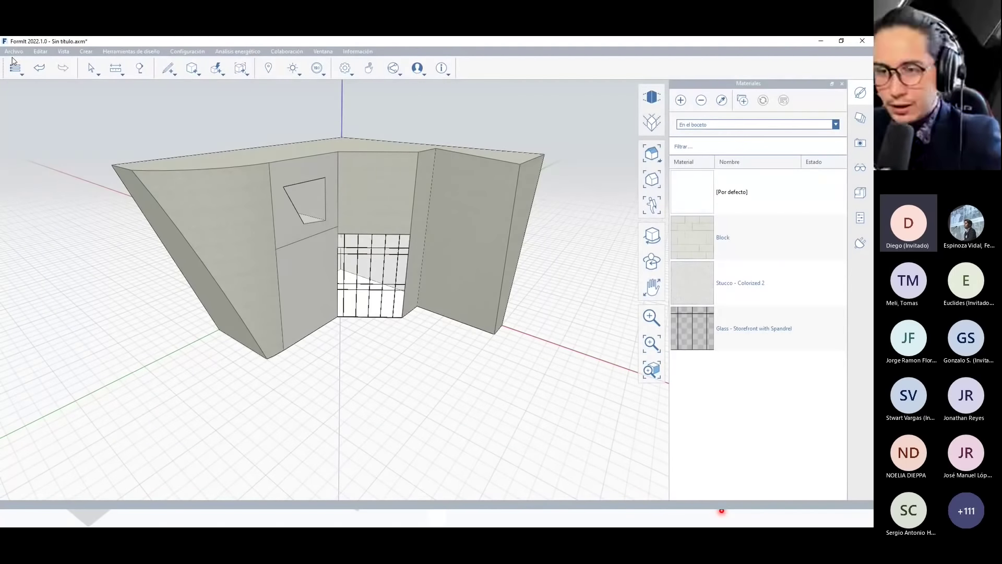
{"action": "left_click", "coordinate": [14, 52]}
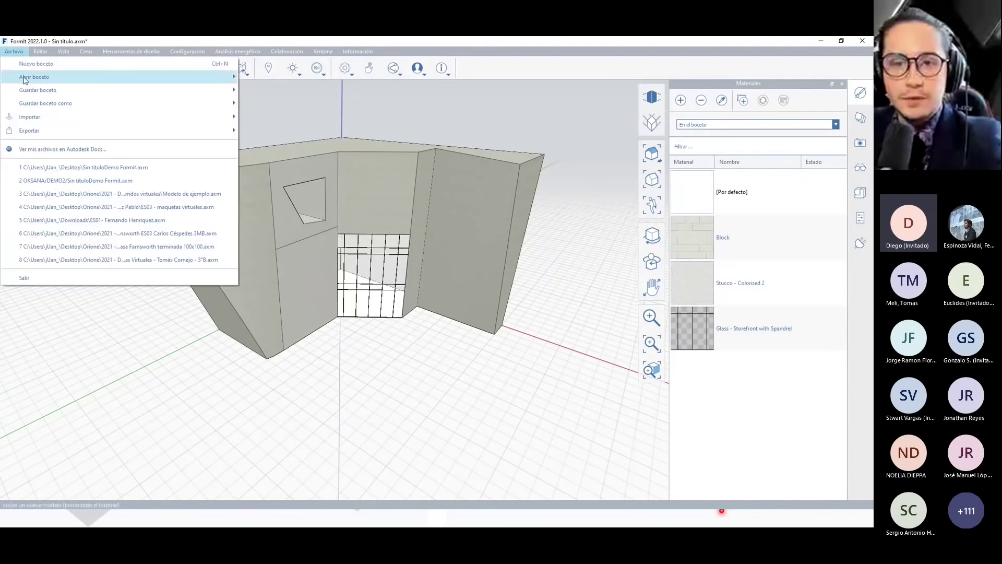
{"action": "mouse_move", "coordinate": [117, 130]}
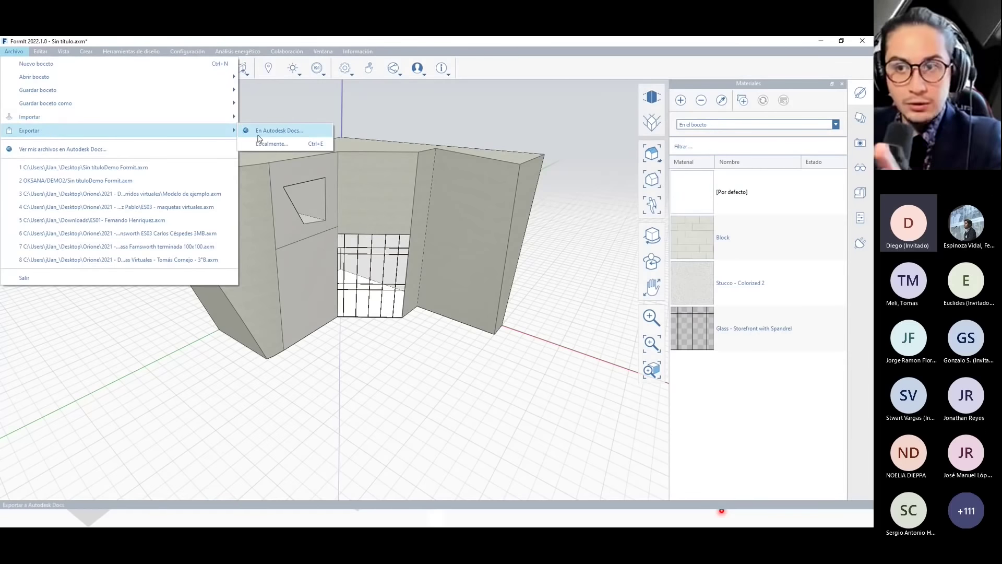
{"action": "left_click", "coordinate": [276, 144]}
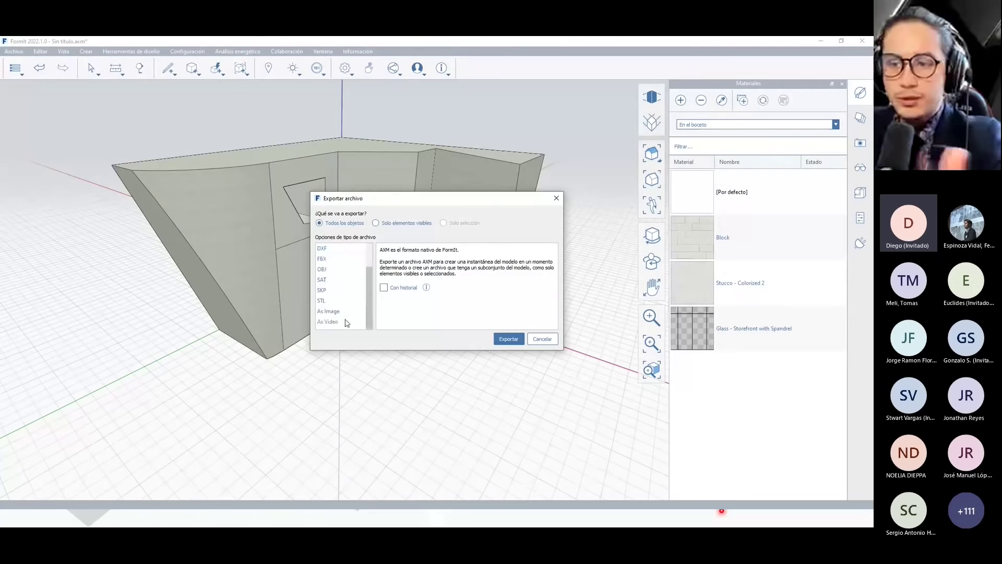
{"action": "left_click", "coordinate": [340, 313]}
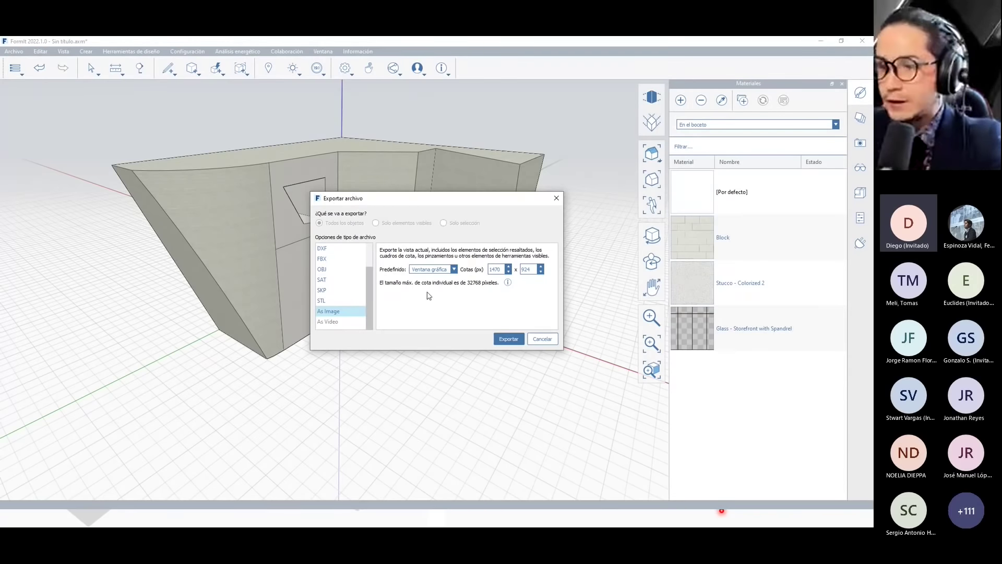
{"action": "left_click", "coordinate": [543, 342]}
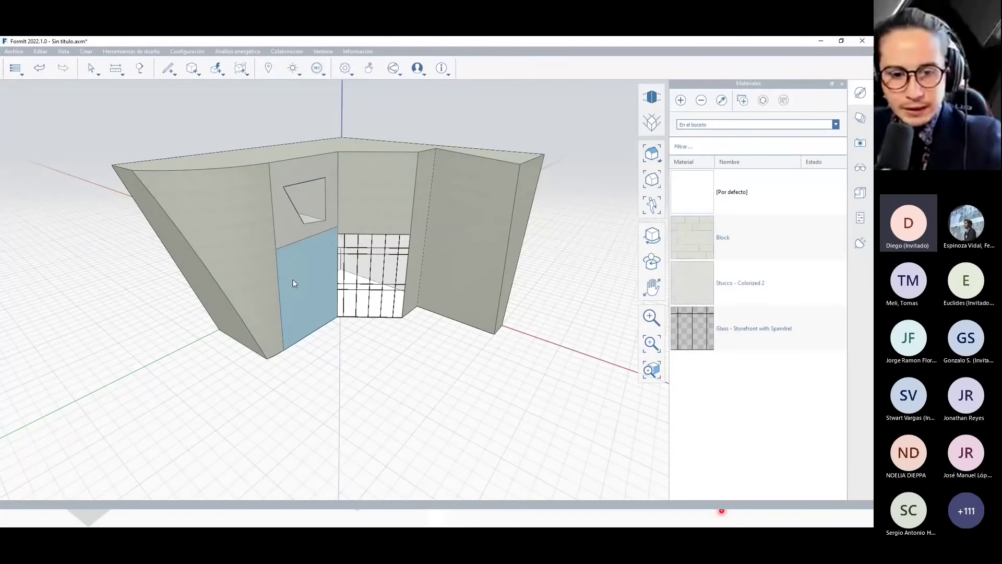
{"action": "left_click", "coordinate": [21, 53]}
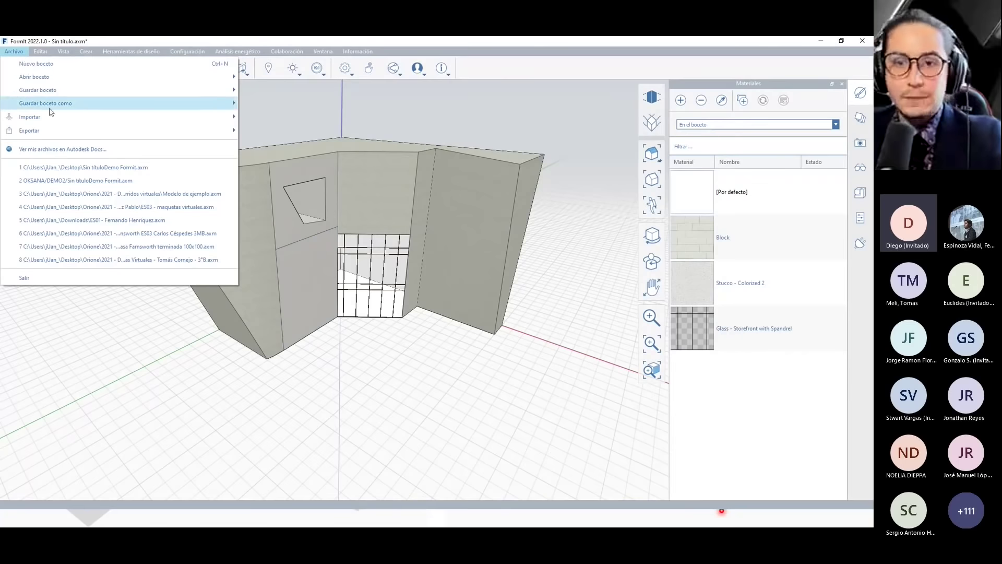
{"action": "mouse_move", "coordinate": [30, 117]}
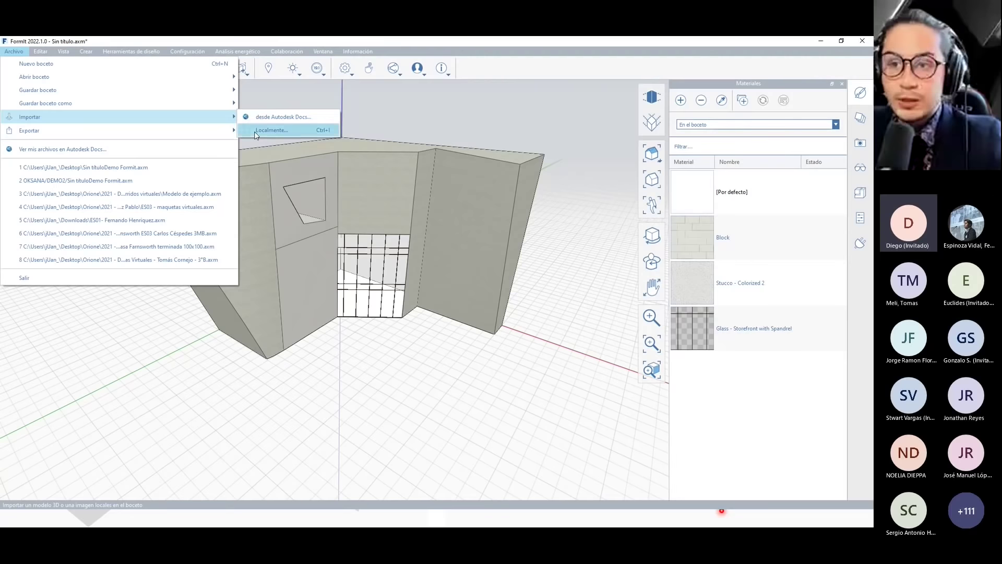
{"action": "left_click", "coordinate": [256, 135]}
{"action": "left_click", "coordinate": [397, 264]}
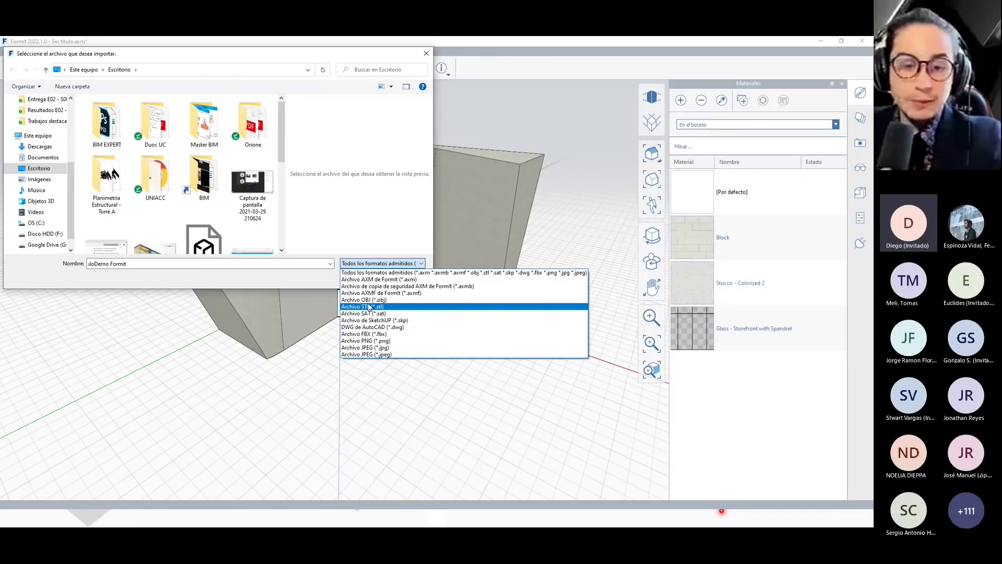
{"action": "left_click", "coordinate": [426, 54]}
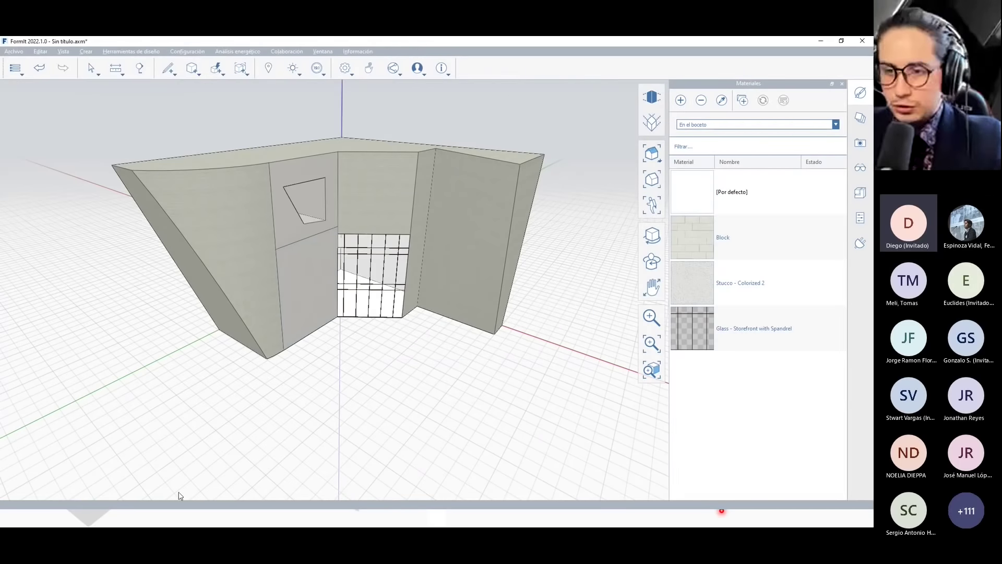
Switch from FormIt to the PowerPoint slideshow with Alt+Tab.
{"action": "key", "text": "alt+Tab"}
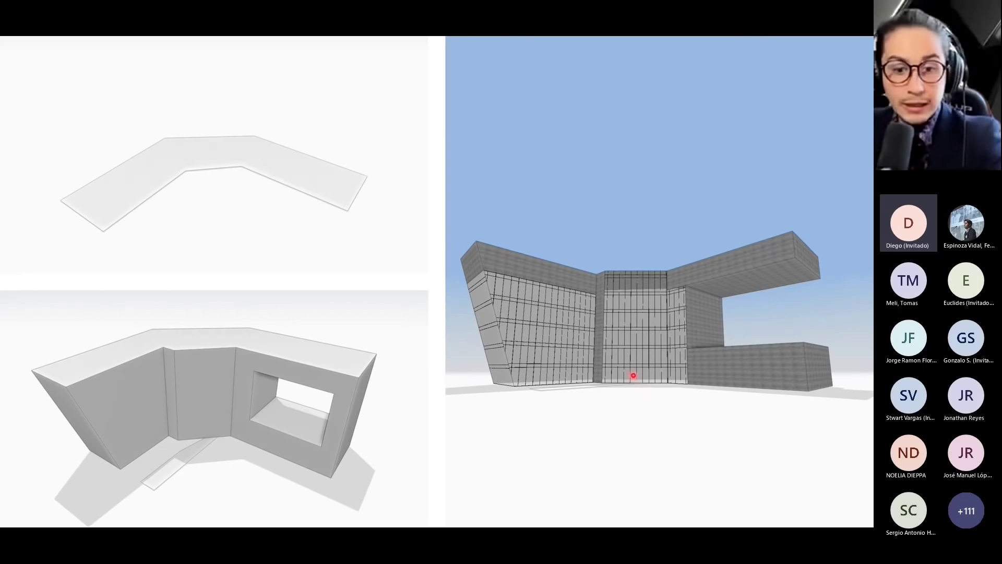
Advance to the 'Integración con Revit' slide and show the Casa Farnsworth 3D view in Revit.
{"action": "left_click", "coordinate": [455, 287]}
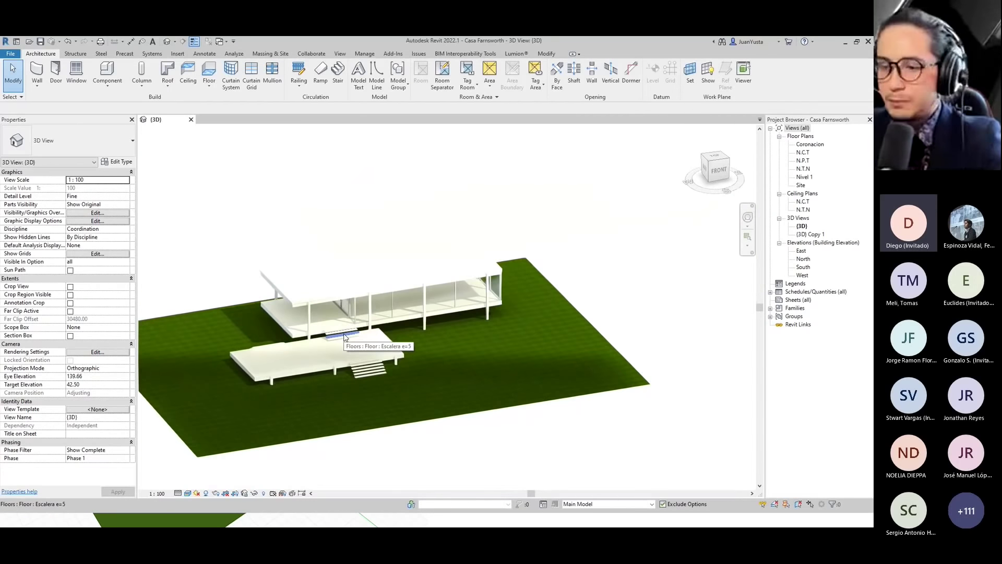
{"action": "mouse_move", "coordinate": [344, 337]}
{"action": "middle_mouse_down", "text": "shift"}
{"action": "mouse_move", "coordinate": [392, 353]}
{"action": "mouse_move", "coordinate": [413, 302]}
{"action": "middle_mouse_up", "text": "shift"}
{"action": "scroll", "coordinate": [416, 293], "scroll_direction": "up", "scroll_amount": 4}
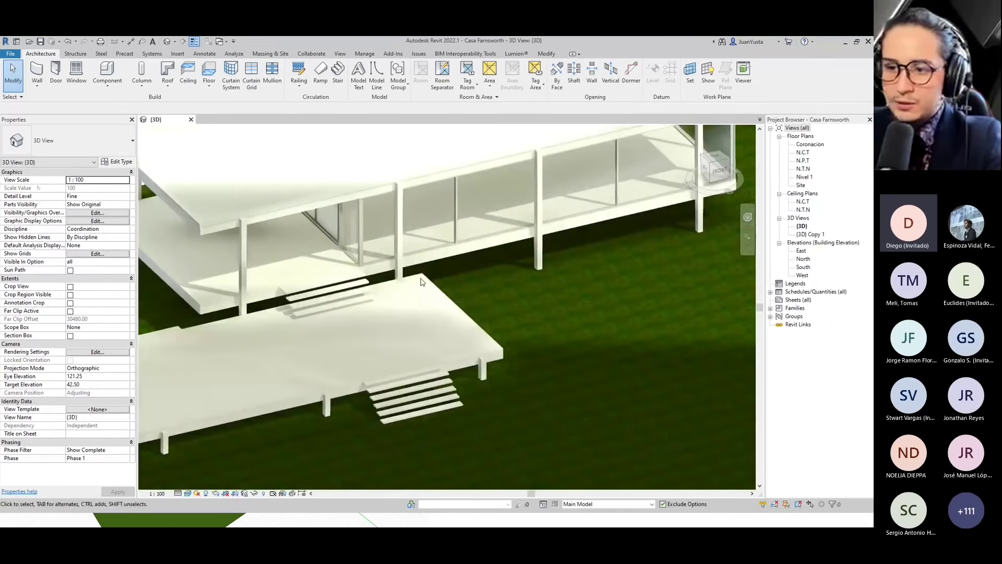
{"action": "left_click", "coordinate": [422, 281]}
{"action": "scroll", "coordinate": [412, 290], "scroll_direction": "down", "scroll_amount": 3}
{"action": "middle_click_drag", "start_coordinate": [403, 299], "coordinate": [361, 288], "text": "shift"}
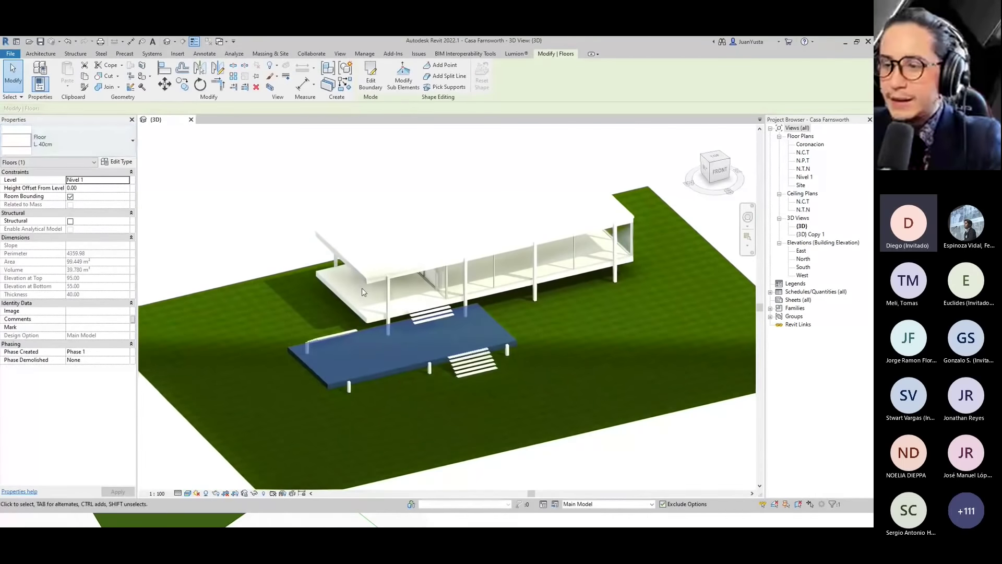
{"action": "left_click", "coordinate": [387, 298]}
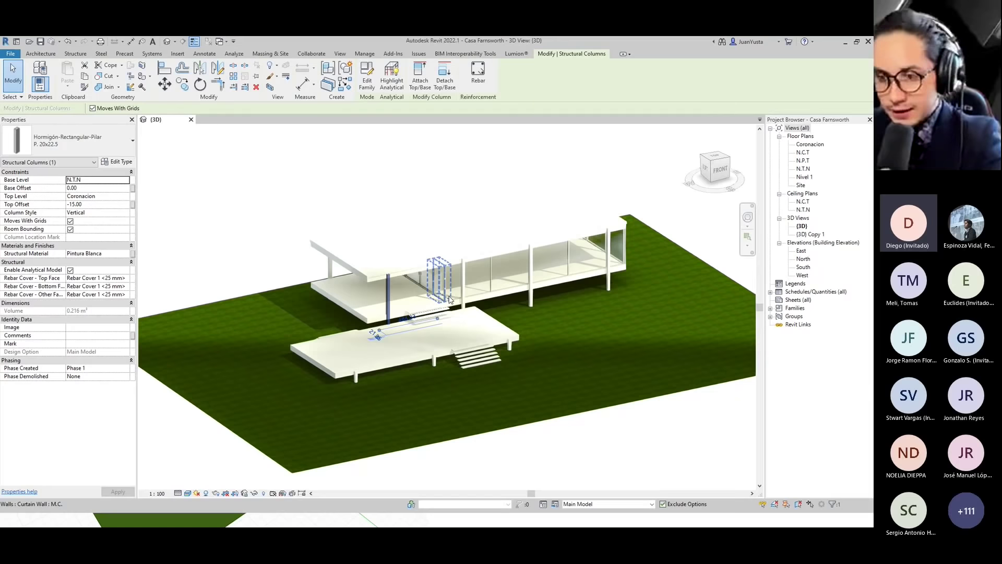
{"action": "left_click", "coordinate": [255, 214]}
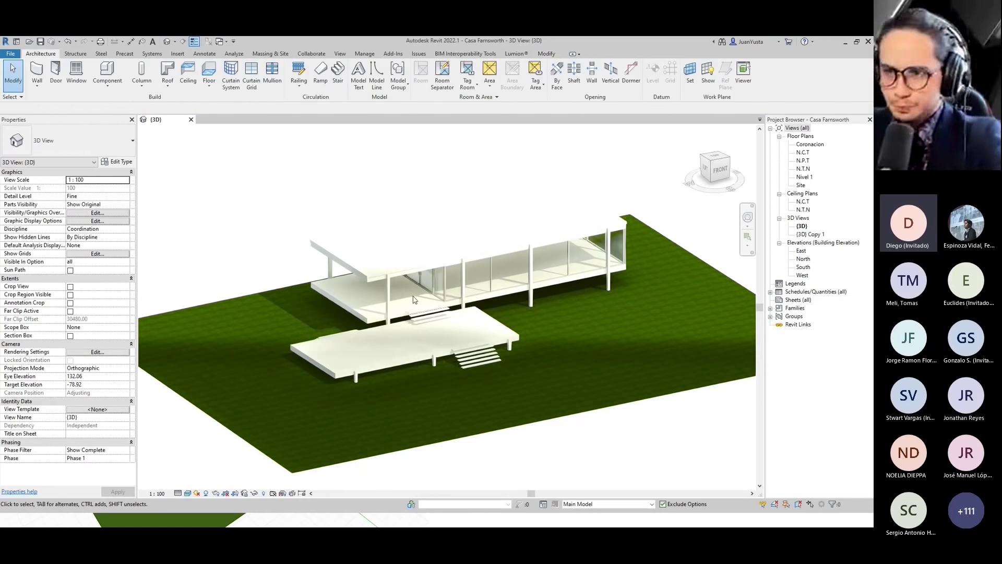
Start 3D Sketch from the Massing & Site tab to get the Open FormIt prompt.
{"action": "left_click", "coordinate": [284, 58]}
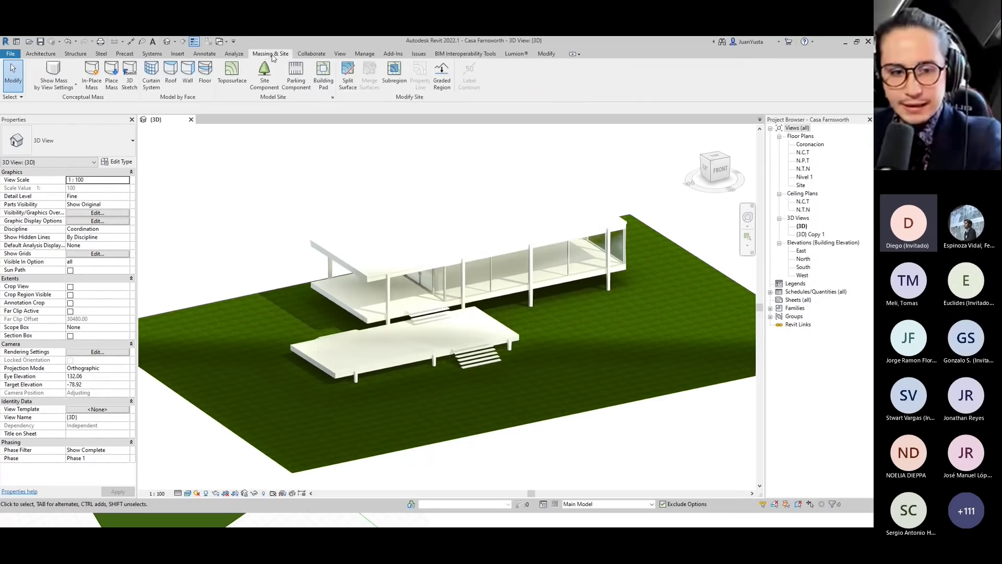
{"action": "left_click", "coordinate": [271, 58]}
{"action": "left_click", "coordinate": [269, 57]}
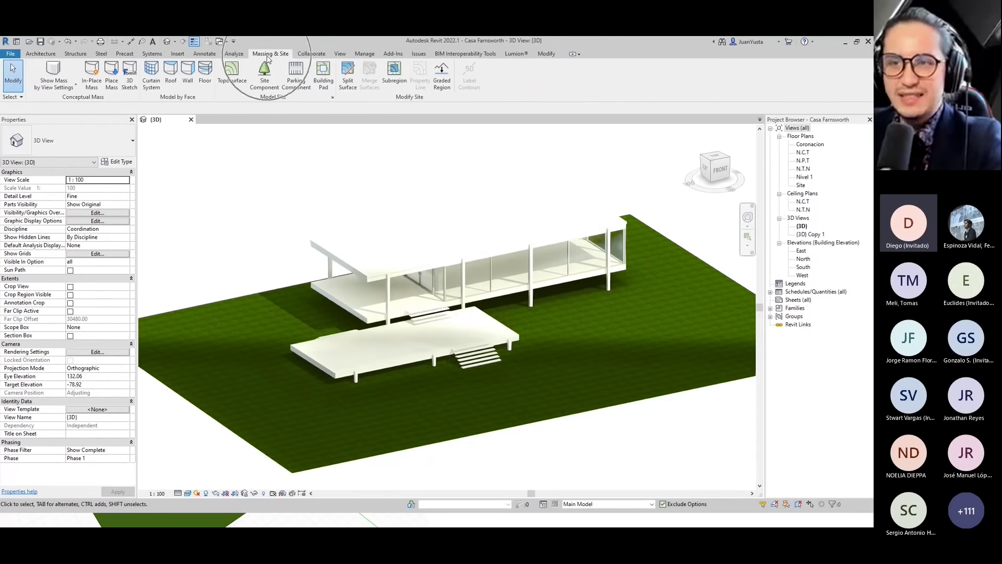
{"action": "left_click", "coordinate": [268, 58]}
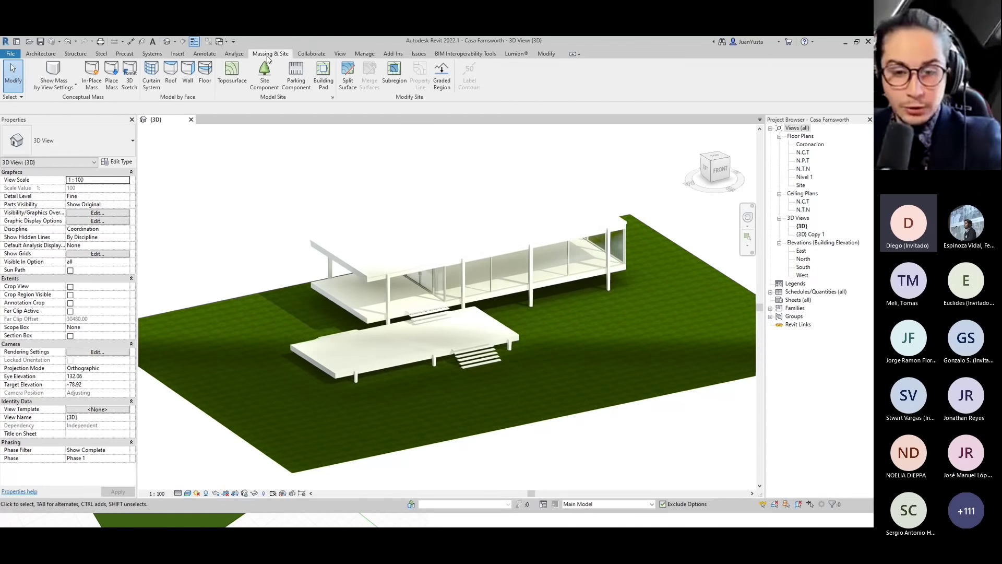
{"action": "left_click", "coordinate": [268, 57]}
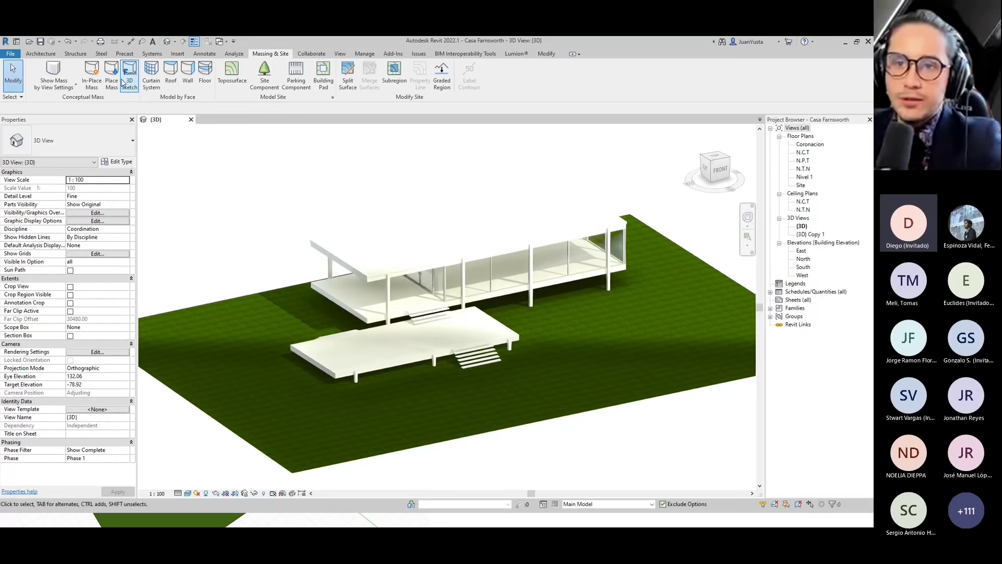
{"action": "left_click", "coordinate": [134, 88]}
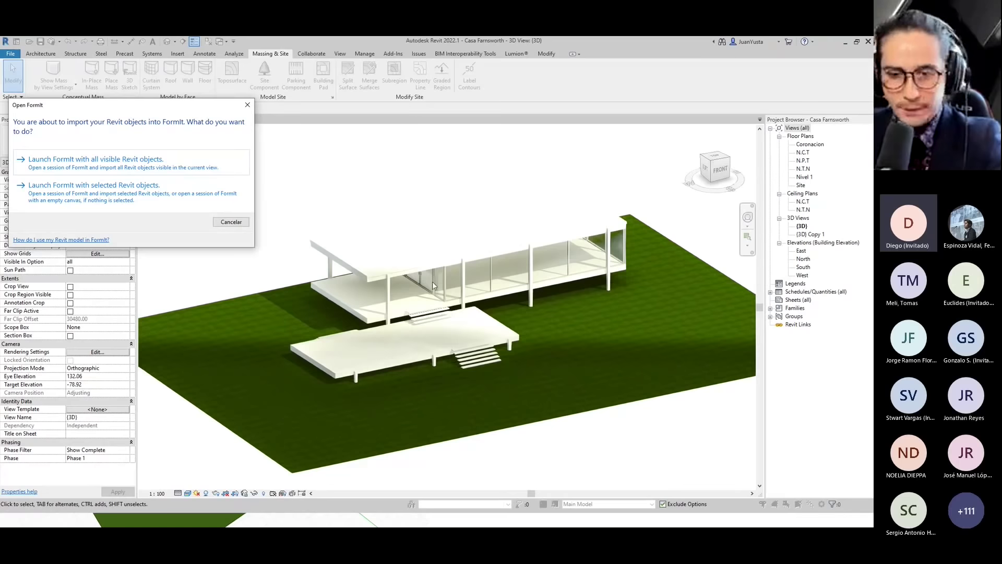
Dismiss the FormIt prompt, box-select the terrace deck elements, then clear the selection.
{"action": "left_click_drag", "start_coordinate": [149, 110], "coordinate": [462, 209]}
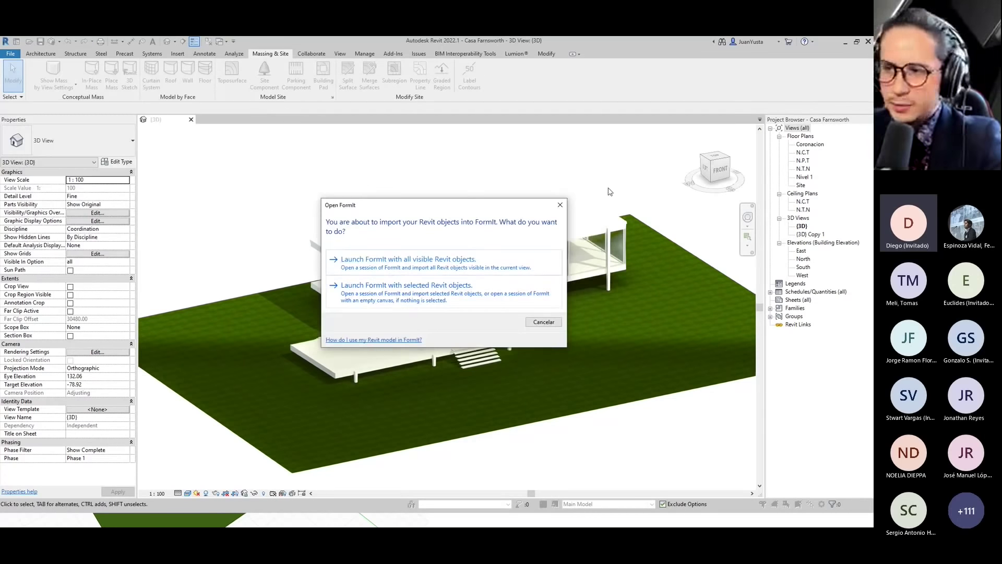
{"action": "left_click", "coordinate": [560, 205]}
{"action": "left_click_drag", "start_coordinate": [254, 199], "coordinate": [530, 380]}
{"action": "middle_click_drag", "start_coordinate": [537, 334], "coordinate": [515, 366], "text": "shift"}
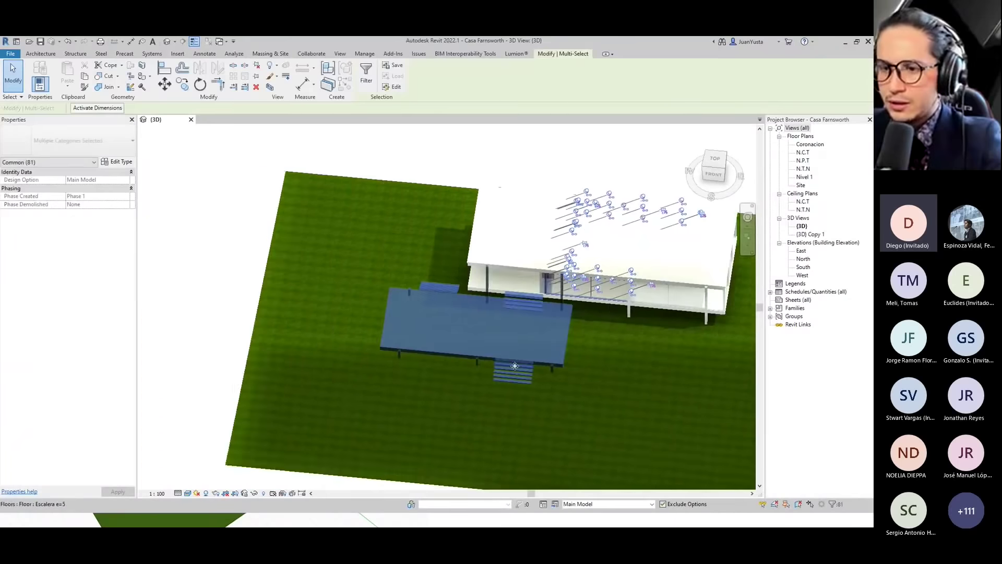
{"action": "scroll", "coordinate": [514, 365], "scroll_direction": "down", "scroll_amount": 2}
{"action": "left_click_drag", "start_coordinate": [289, 293], "coordinate": [486, 347]}
{"action": "scroll", "coordinate": [446, 294], "scroll_direction": "up", "scroll_amount": 5}
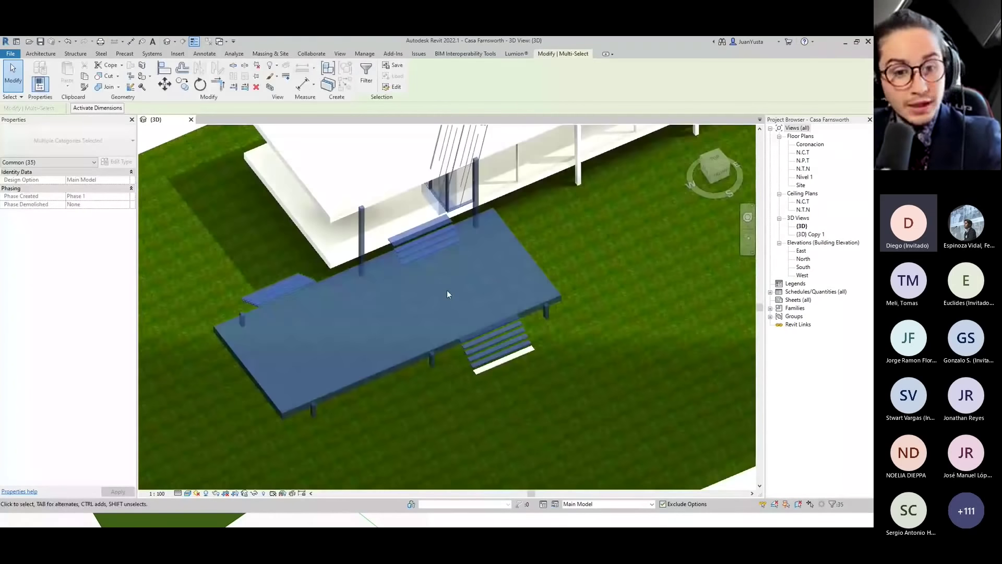
{"action": "scroll", "coordinate": [447, 294], "scroll_direction": "down", "scroll_amount": 4}
{"action": "mouse_move", "coordinate": [447, 294]}
{"action": "middle_mouse_down", "text": "shift"}
{"action": "mouse_move", "coordinate": [473, 287]}
{"action": "mouse_move", "coordinate": [336, 201]}
{"action": "middle_mouse_up", "text": "shift"}
{"action": "left_click", "coordinate": [335, 202]}
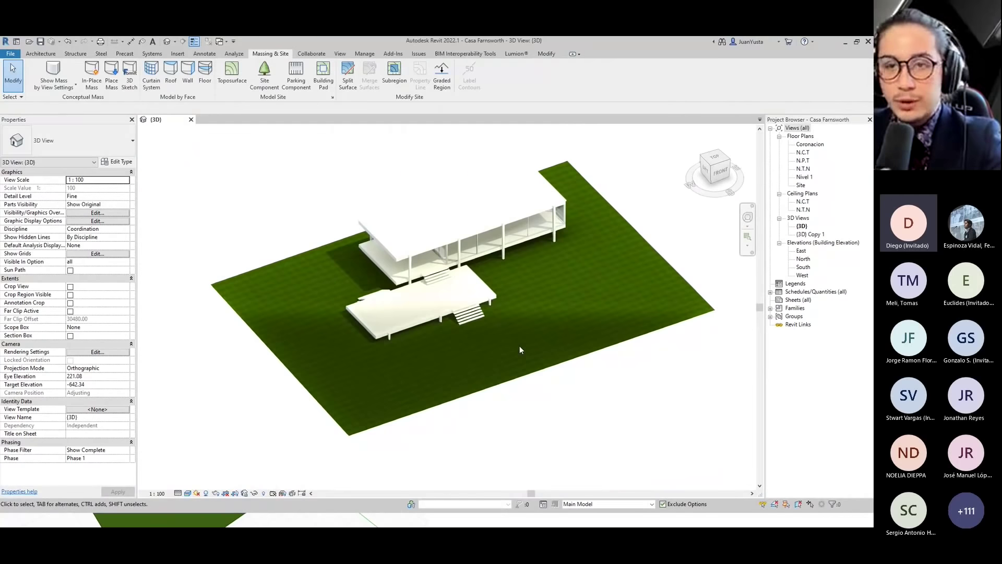
Orbit to a frontal view and launch FormIt with all visible Revit objects.
{"action": "middle_click_drag", "start_coordinate": [518, 345], "coordinate": [470, 334], "text": "shift"}
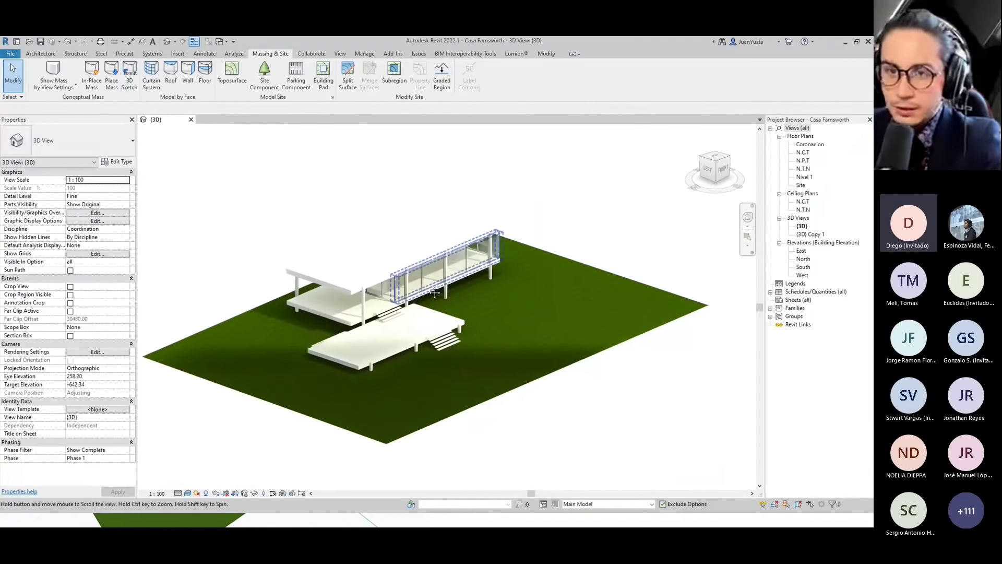
{"action": "left_click", "coordinate": [125, 83]}
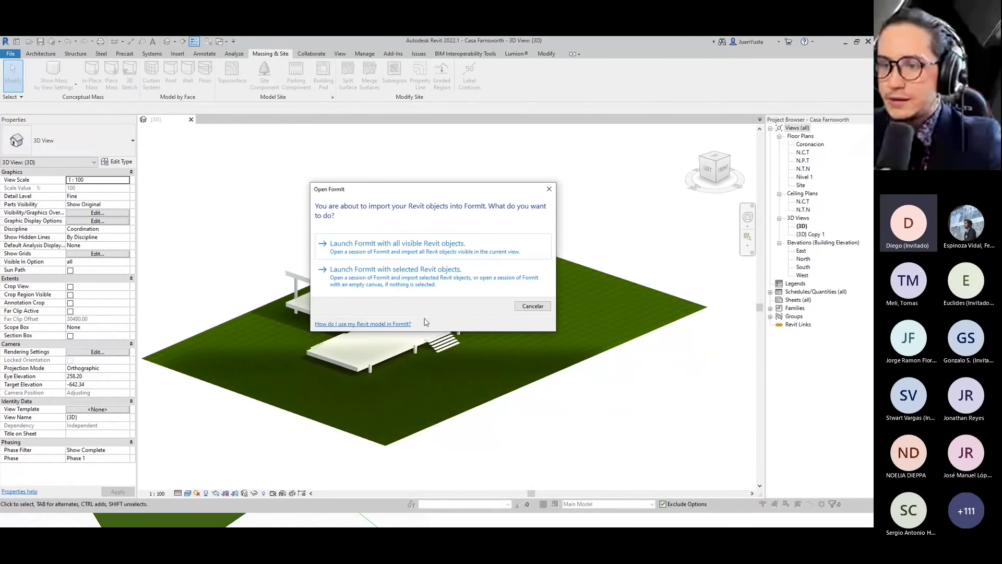
{"action": "left_click", "coordinate": [470, 249]}
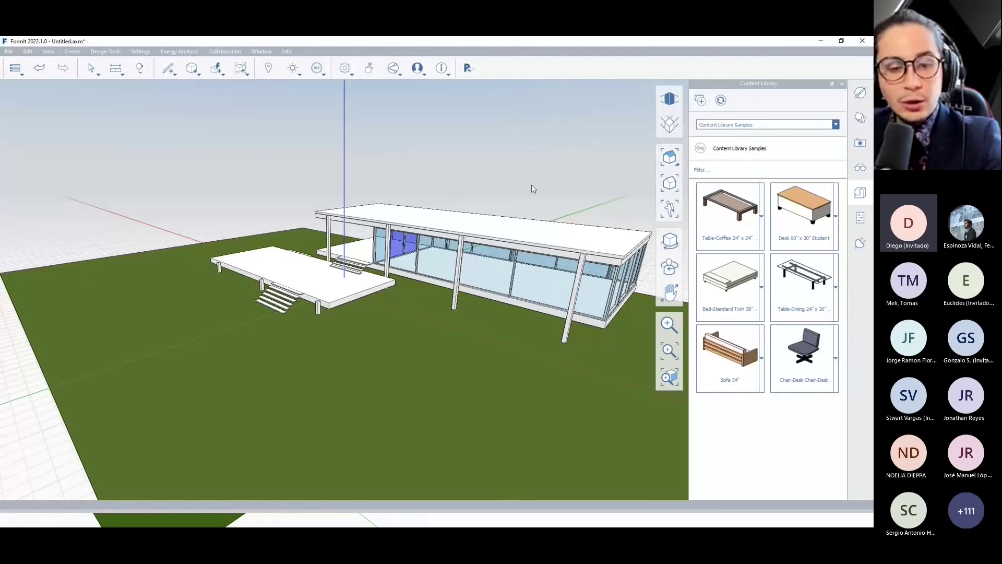
{"action": "left_click", "coordinate": [268, 68]}
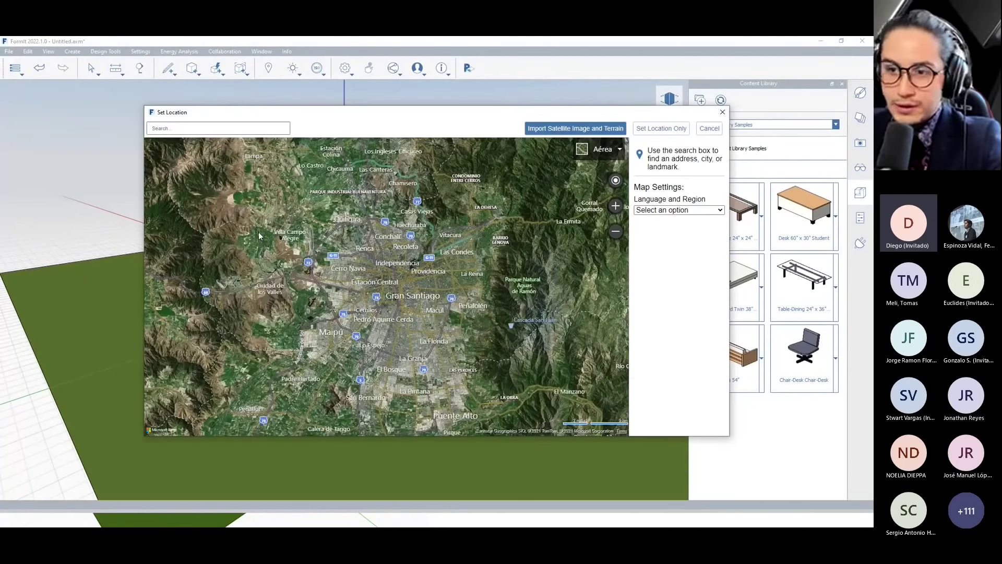
{"action": "scroll", "coordinate": [426, 272], "scroll_direction": "up", "scroll_amount": 2}
{"action": "scroll", "coordinate": [426, 272], "scroll_direction": "up", "scroll_amount": 2}
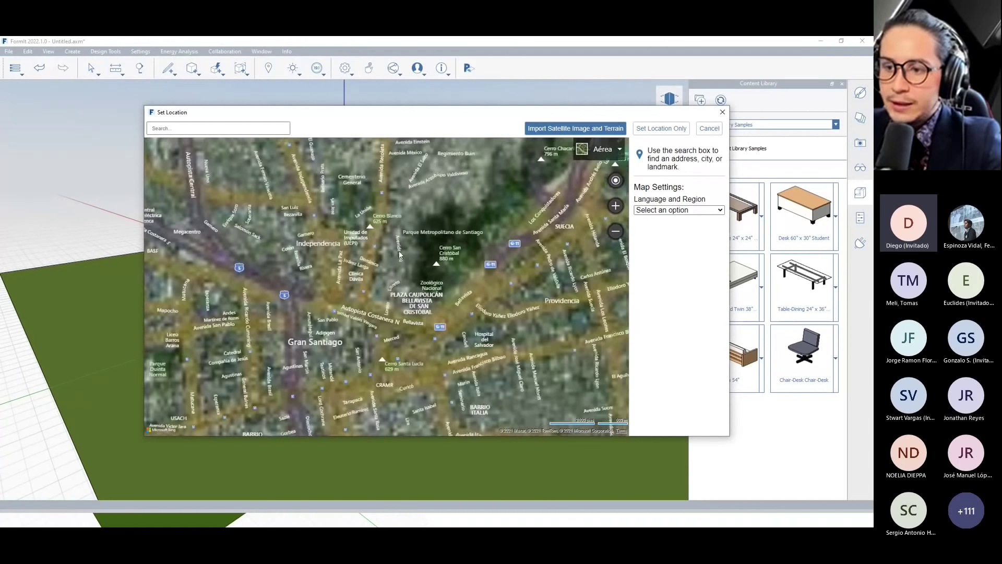
{"action": "scroll", "coordinate": [399, 255], "scroll_direction": "up", "scroll_amount": 3}
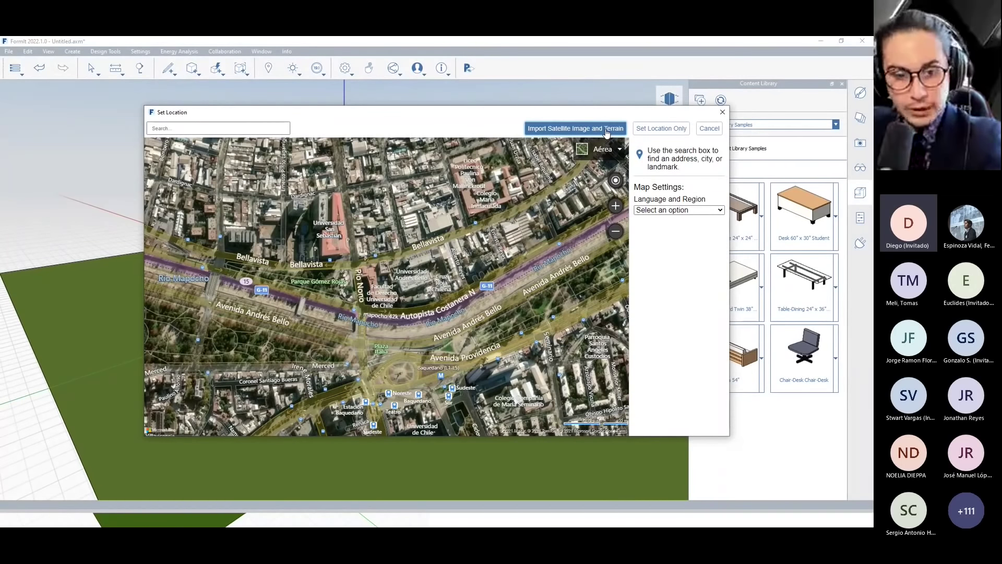
{"action": "left_click", "coordinate": [722, 111]}
{"action": "mouse_move", "coordinate": [282, 298]}
{"action": "middle_mouse_down"}
{"action": "mouse_move", "coordinate": [431, 343]}
{"action": "mouse_move", "coordinate": [293, 328]}
{"action": "middle_mouse_up"}
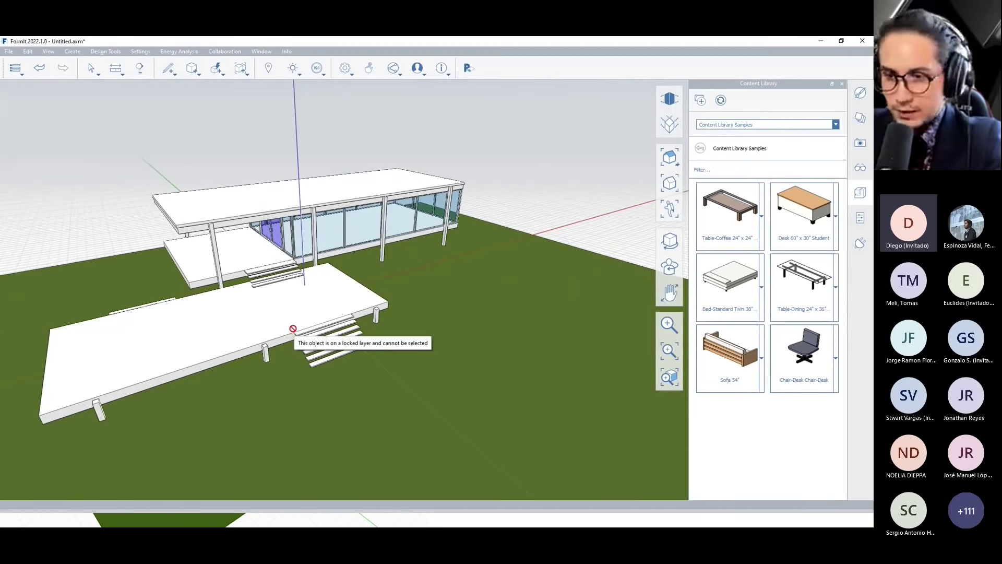
{"action": "mouse_move", "coordinate": [293, 329]}
{"action": "middle_mouse_down"}
{"action": "mouse_move", "coordinate": [330, 360]}
{"action": "mouse_move", "coordinate": [320, 351]}
{"action": "mouse_move", "coordinate": [221, 351]}
{"action": "mouse_move", "coordinate": [324, 359]}
{"action": "middle_mouse_up"}
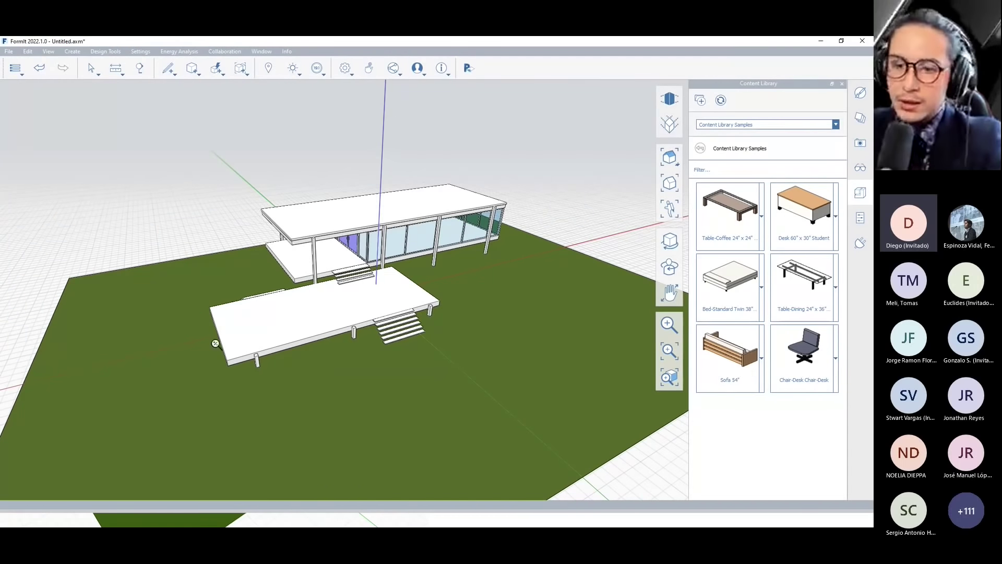
{"action": "middle_click_drag", "start_coordinate": [215, 343], "coordinate": [391, 326]}
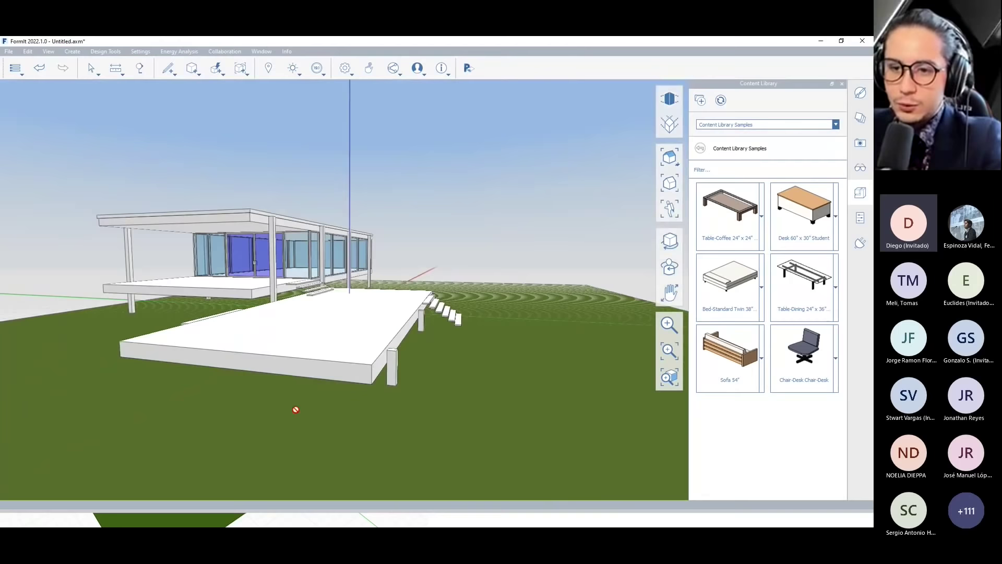
{"action": "middle_click_drag", "start_coordinate": [295, 409], "coordinate": [364, 381]}
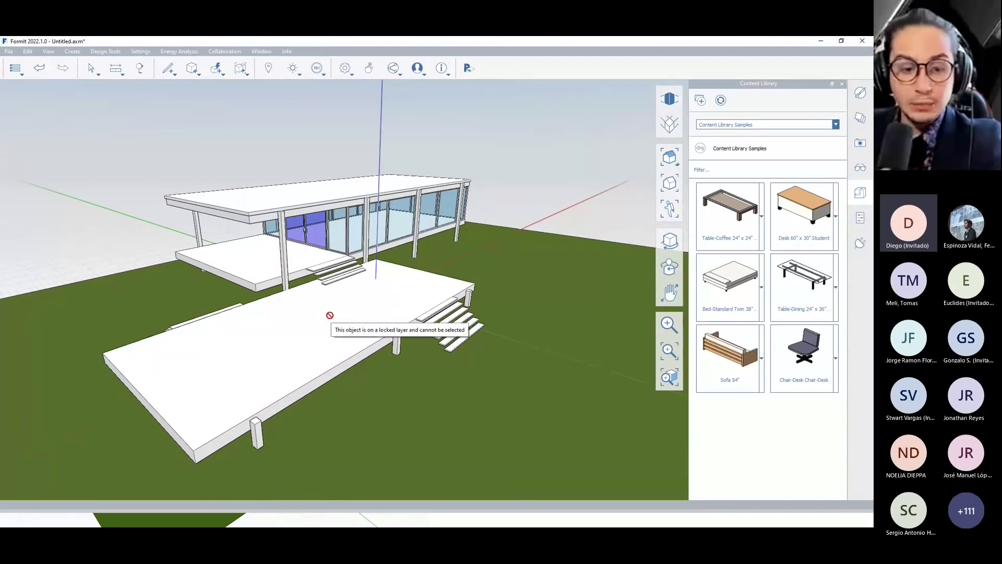
{"action": "scroll", "coordinate": [329, 315], "scroll_direction": "down", "scroll_amount": 2}
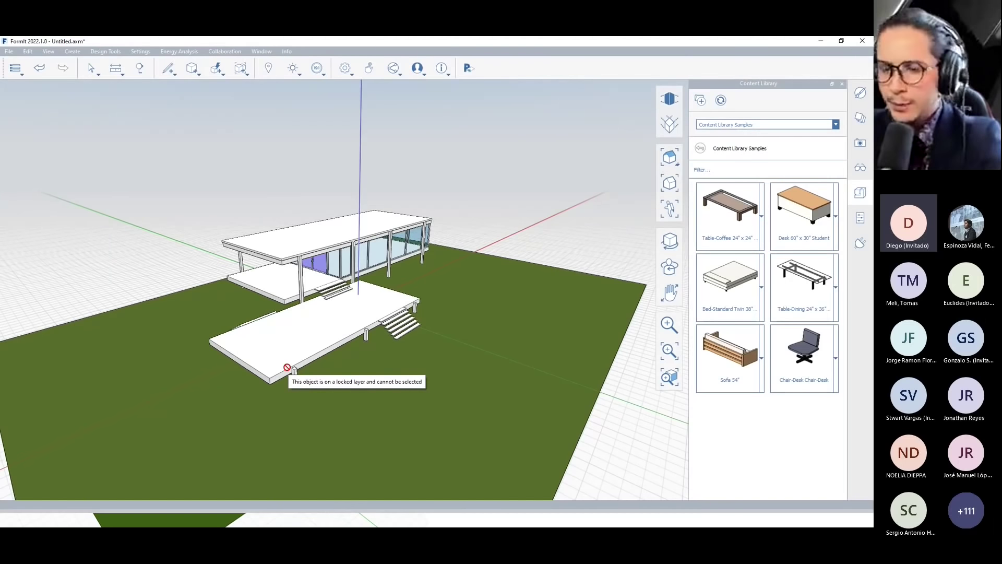
{"action": "middle_click_drag", "start_coordinate": [367, 347], "coordinate": [354, 358]}
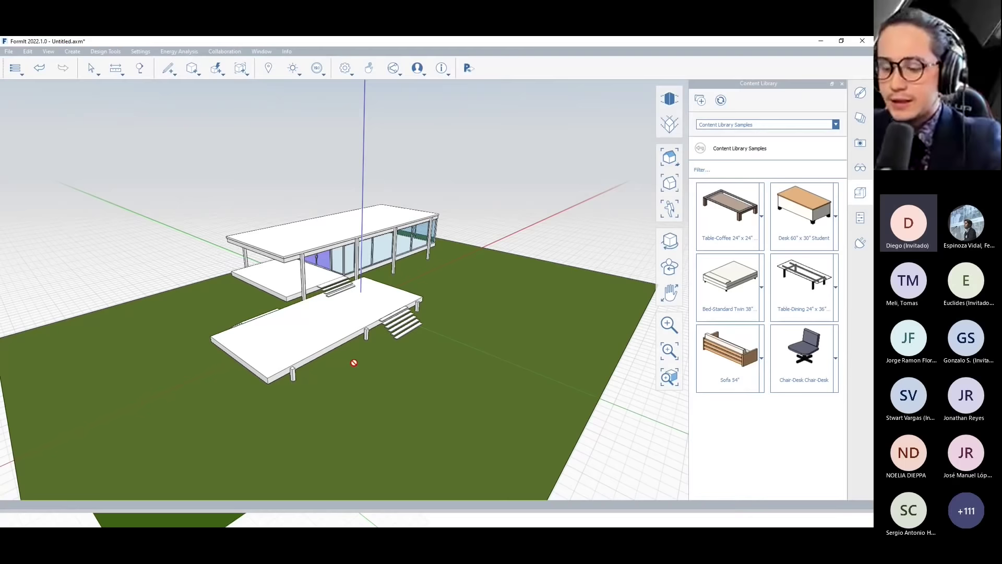
{"action": "middle_click_drag", "start_coordinate": [400, 334], "coordinate": [96, 319]}
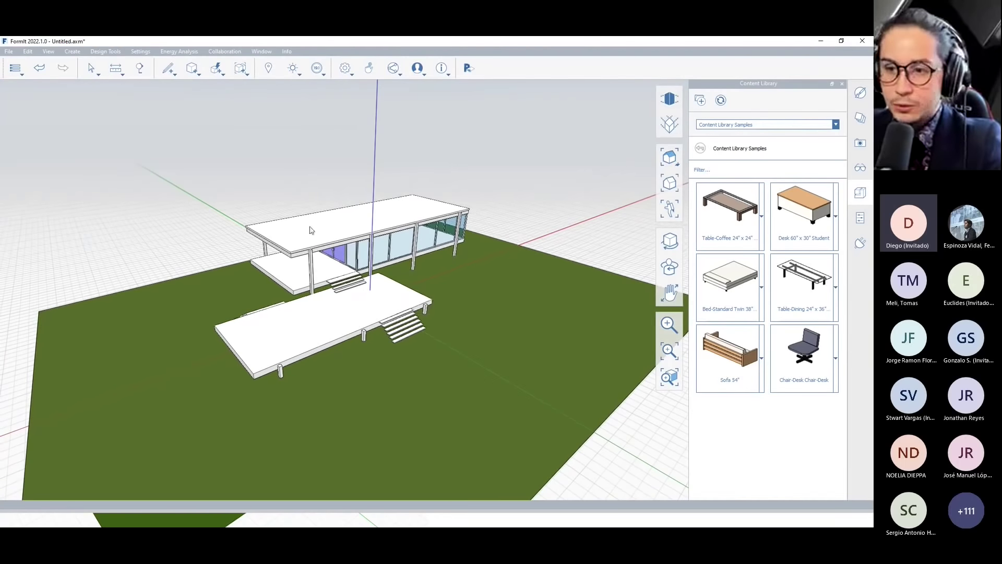
{"action": "scroll", "coordinate": [321, 251], "scroll_direction": "up", "scroll_amount": 2}
{"action": "scroll", "coordinate": [321, 252], "scroll_direction": "up", "scroll_amount": 2}
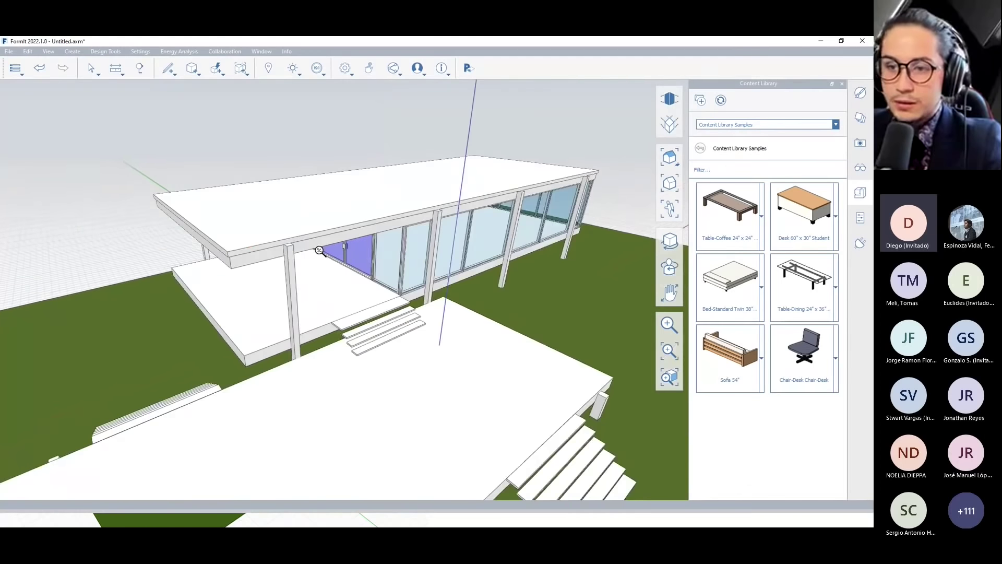
{"action": "scroll", "coordinate": [248, 242], "scroll_direction": "down", "scroll_amount": 1}
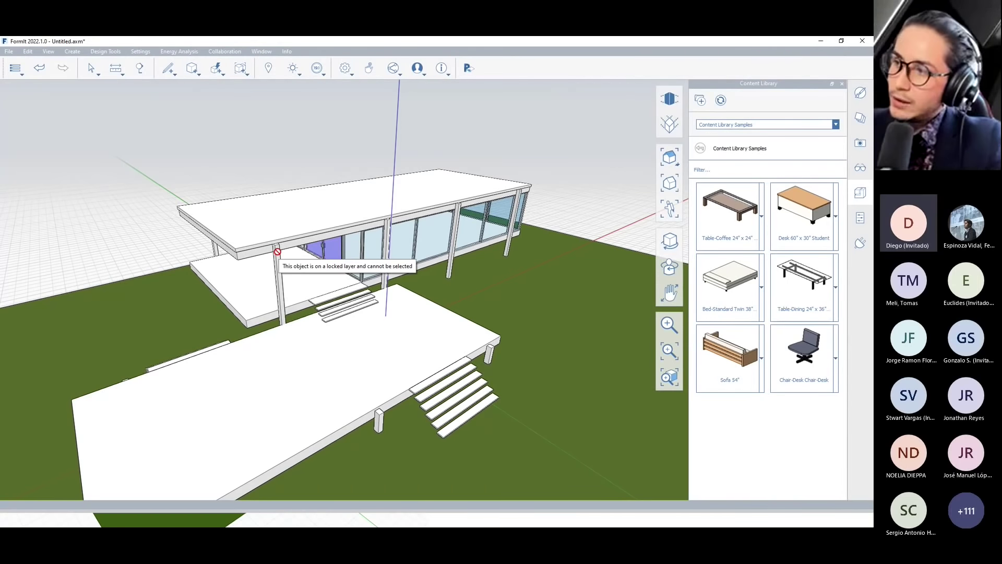
Show the Layers panel with its single Revit Context layer and add a new layer.
{"action": "left_click", "coordinate": [860, 119]}
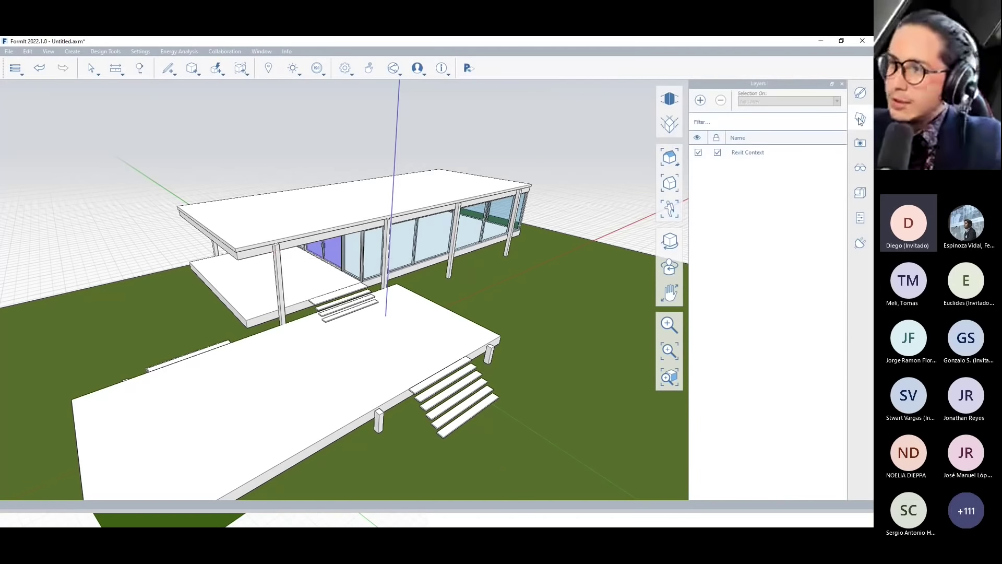
{"action": "key", "text": "ctrl"}
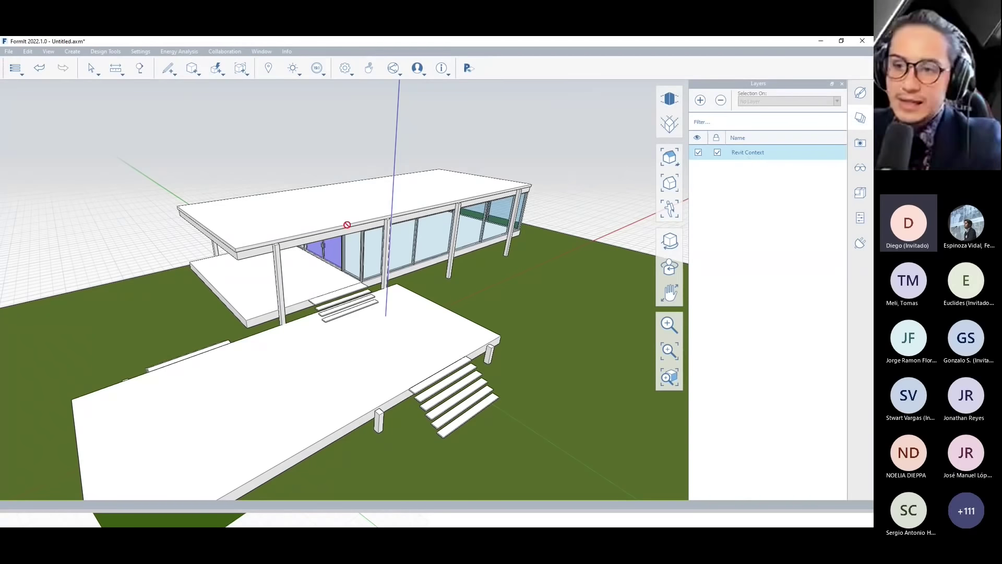
{"action": "left_click", "coordinate": [698, 154]}
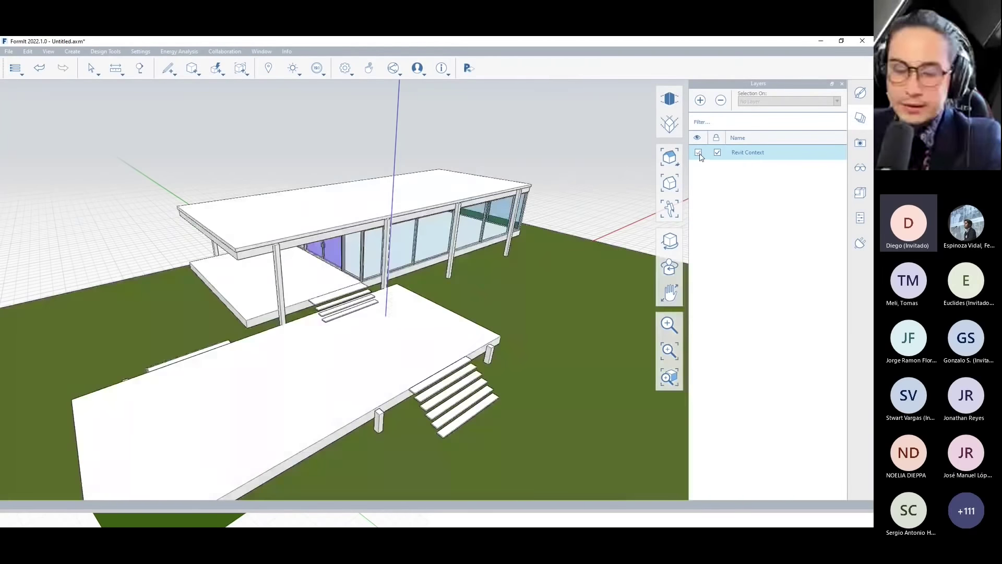
{"action": "left_click", "coordinate": [699, 99]}
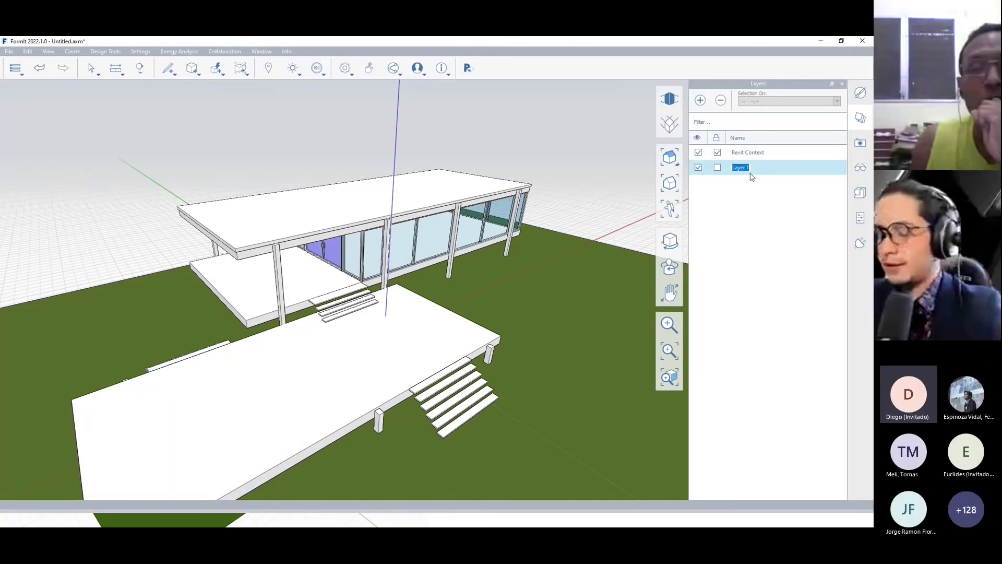
Name the new layer Opcion 1, then add a second layer named Opcion 2.
{"action": "type", "text": "pOC"}
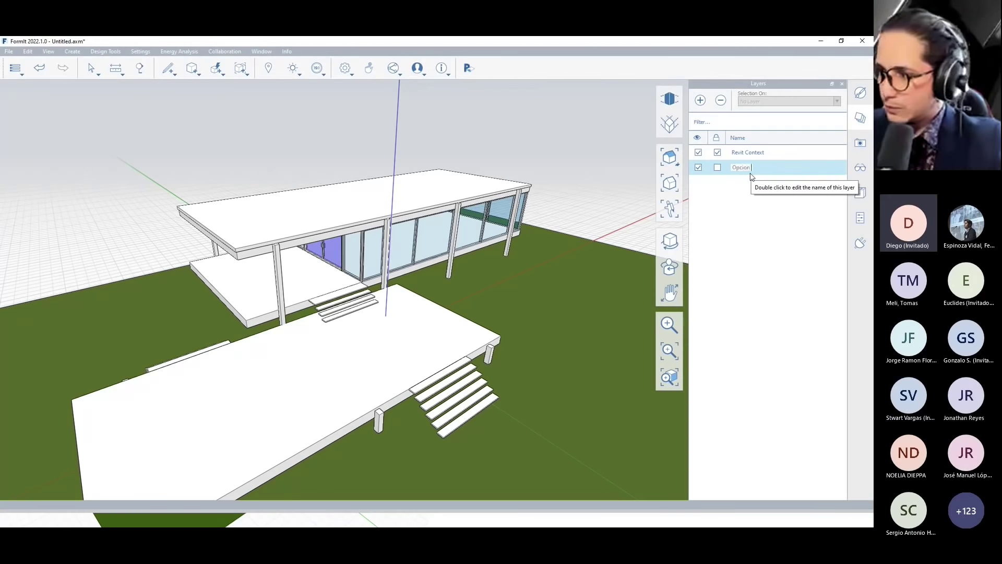
{"action": "type", "text": "1"}
{"action": "key", "text": "Return"}
{"action": "left_click", "coordinate": [700, 99]}
{"action": "double_click", "coordinate": [742, 182]}
{"action": "type", "text": "Opcion 2"}
{"action": "key", "text": "Return"}
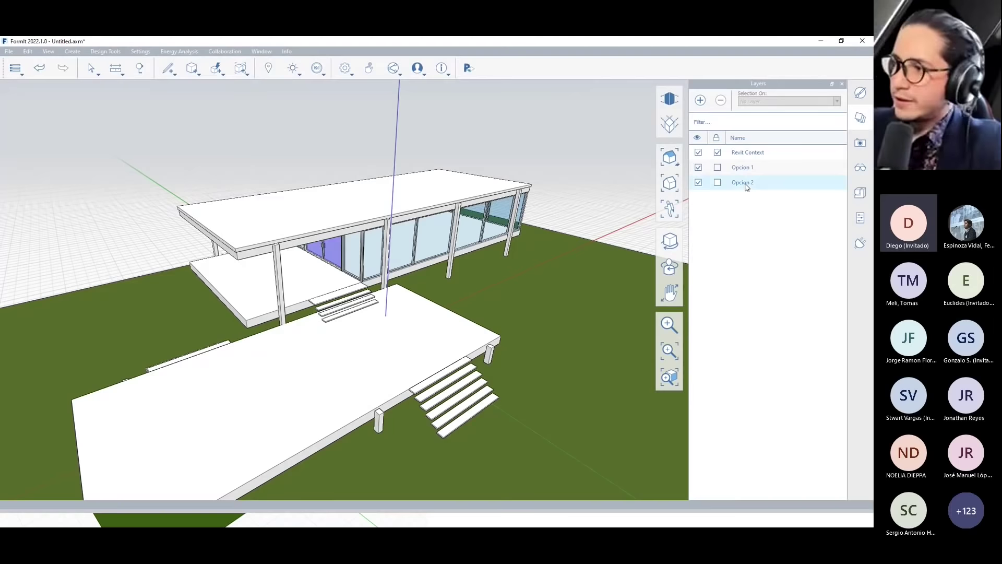
{"action": "scroll", "coordinate": [339, 352], "scroll_direction": "down", "scroll_amount": 3}
Switch to the Line tool and zoom in on the near corner of the terrace deck.
{"action": "middle_click_drag", "start_coordinate": [340, 351], "coordinate": [389, 326]}
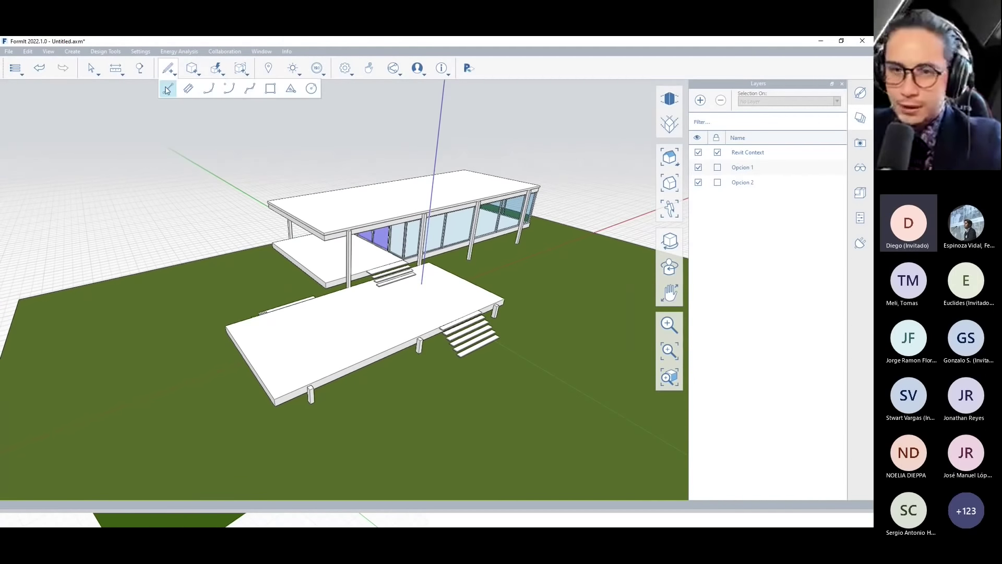
{"action": "left_click", "coordinate": [169, 89]}
{"action": "mouse_move", "coordinate": [310, 370]}
{"action": "middle_mouse_down"}
{"action": "mouse_move", "coordinate": [320, 377]}
{"action": "mouse_move", "coordinate": [342, 358]}
{"action": "mouse_move", "coordinate": [371, 317]}
{"action": "mouse_move", "coordinate": [305, 306]}
{"action": "mouse_move", "coordinate": [311, 369]}
{"action": "middle_mouse_up"}
{"action": "mouse_move", "coordinate": [347, 329]}
{"action": "middle_mouse_down"}
{"action": "mouse_move", "coordinate": [264, 448]}
{"action": "mouse_move", "coordinate": [326, 360]}
{"action": "mouse_move", "coordinate": [336, 287]}
{"action": "mouse_move", "coordinate": [331, 336]}
{"action": "middle_mouse_up"}
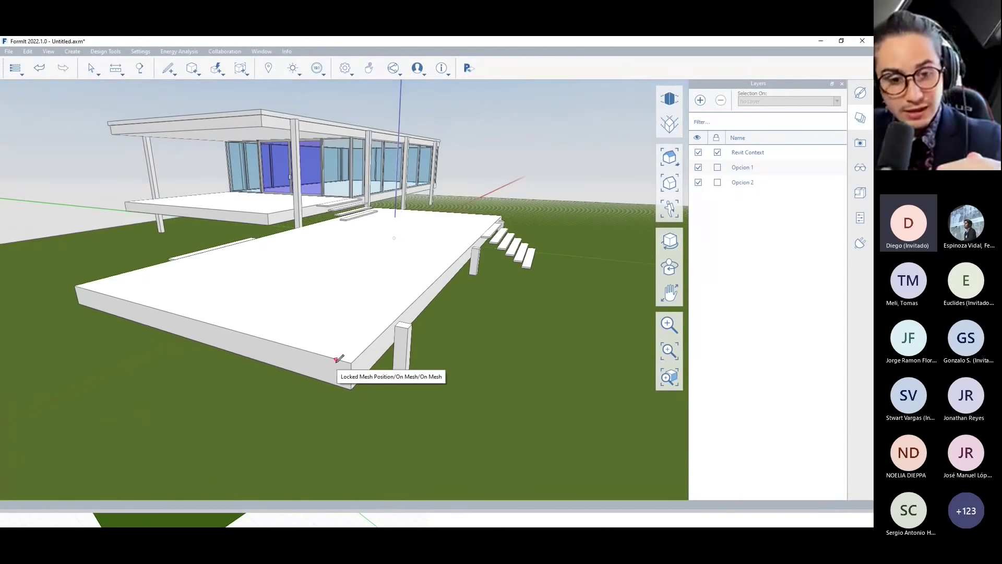
{"action": "middle_click_drag", "start_coordinate": [342, 347], "coordinate": [369, 339]}
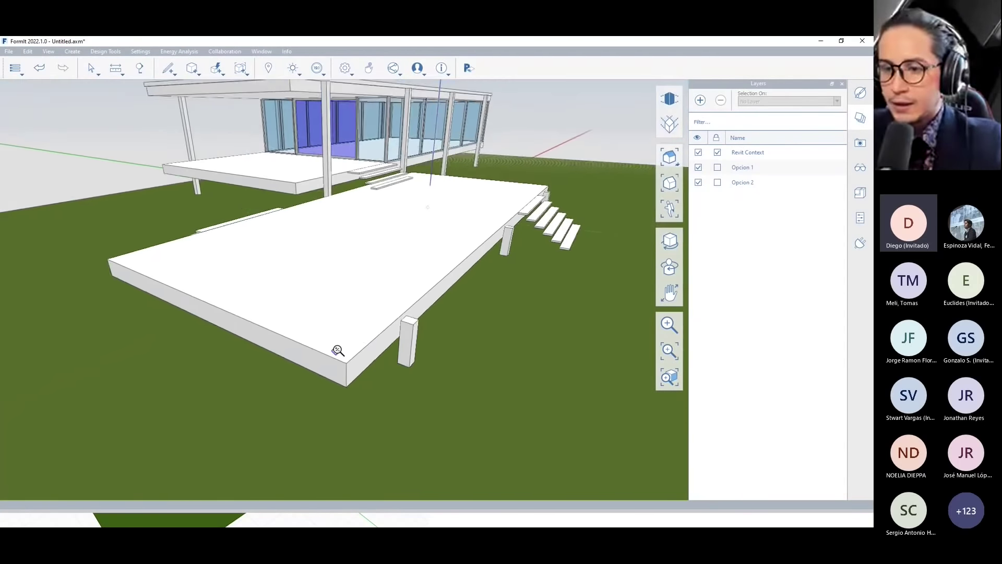
{"action": "scroll", "coordinate": [369, 339], "scroll_direction": "up", "scroll_amount": 2}
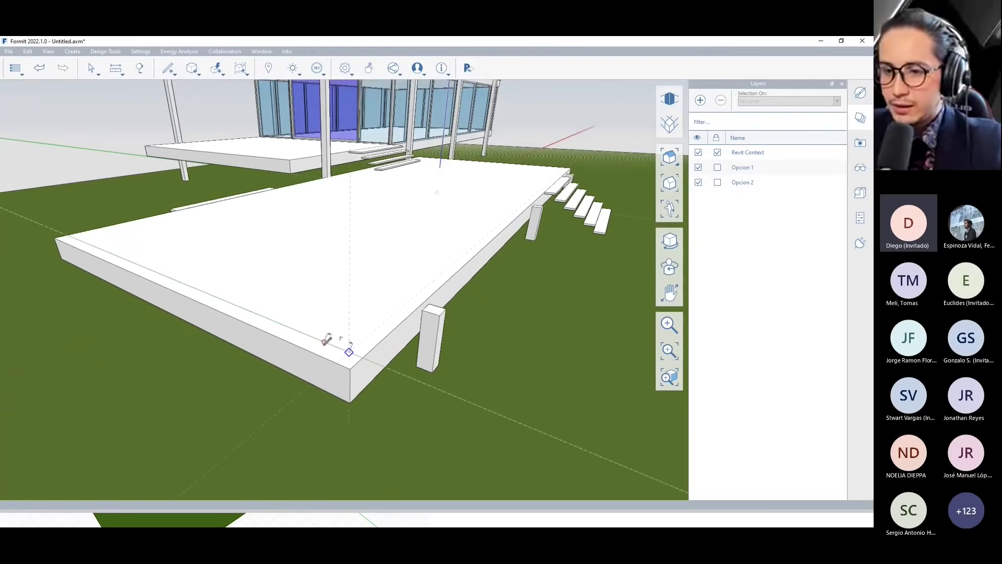
{"action": "scroll", "coordinate": [326, 340], "scroll_direction": "up", "scroll_amount": 2}
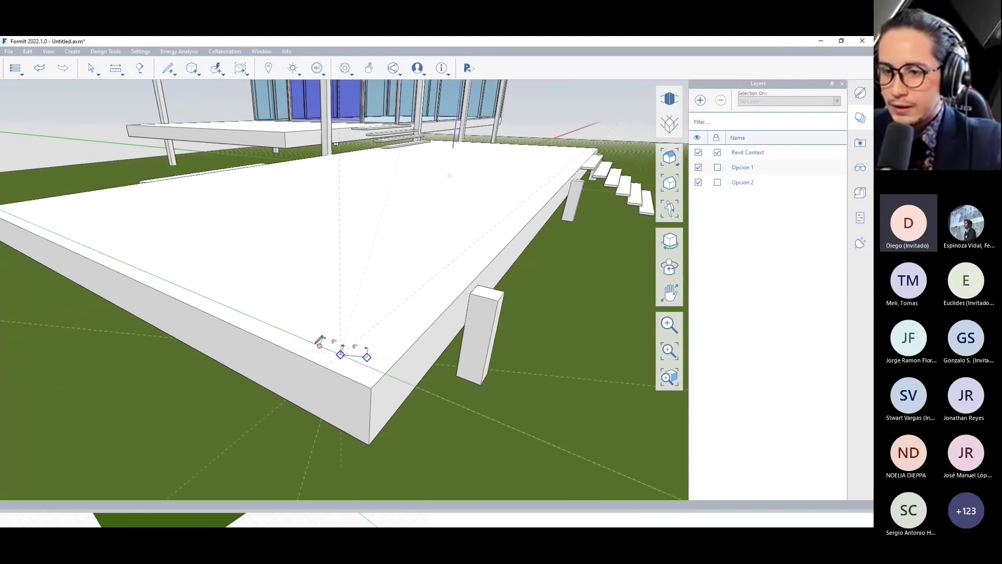
{"action": "middle_click_drag", "start_coordinate": [324, 335], "coordinate": [358, 340]}
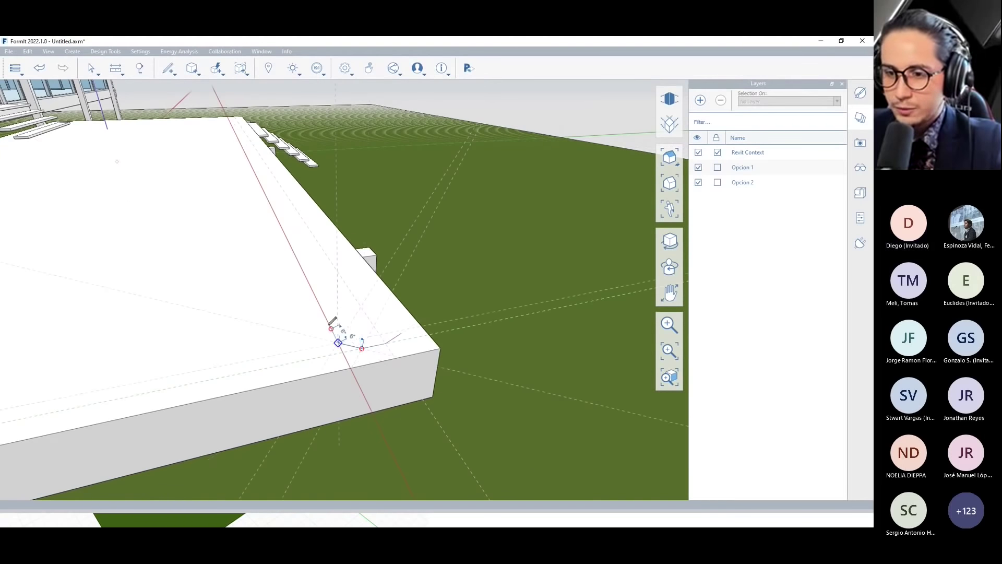
Draw a closed polygon on the deck corner and push it up into a tall column.
{"action": "left_click", "coordinate": [357, 308]}
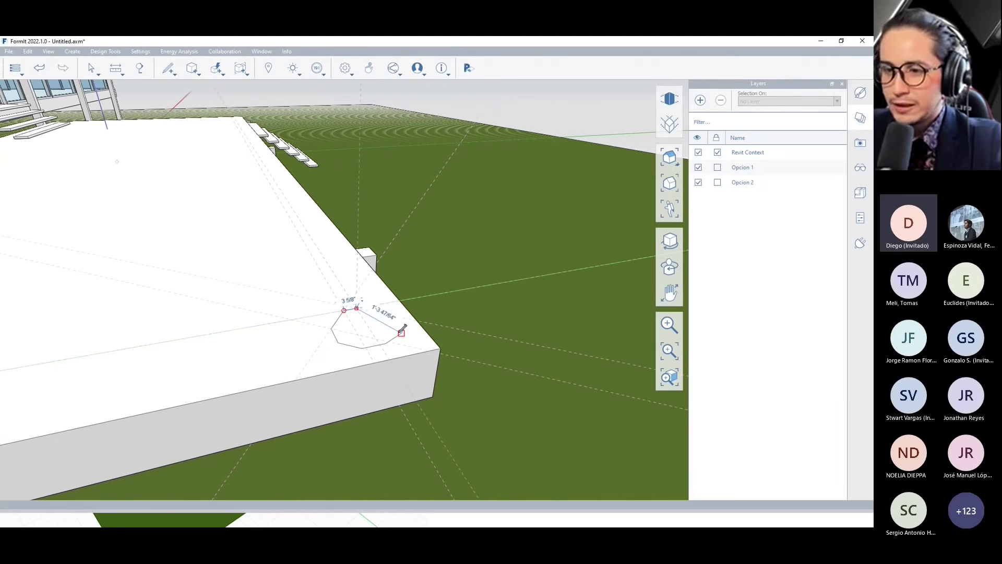
{"action": "left_click", "coordinate": [401, 332]}
{"action": "middle_click_drag", "start_coordinate": [401, 332], "coordinate": [266, 351]}
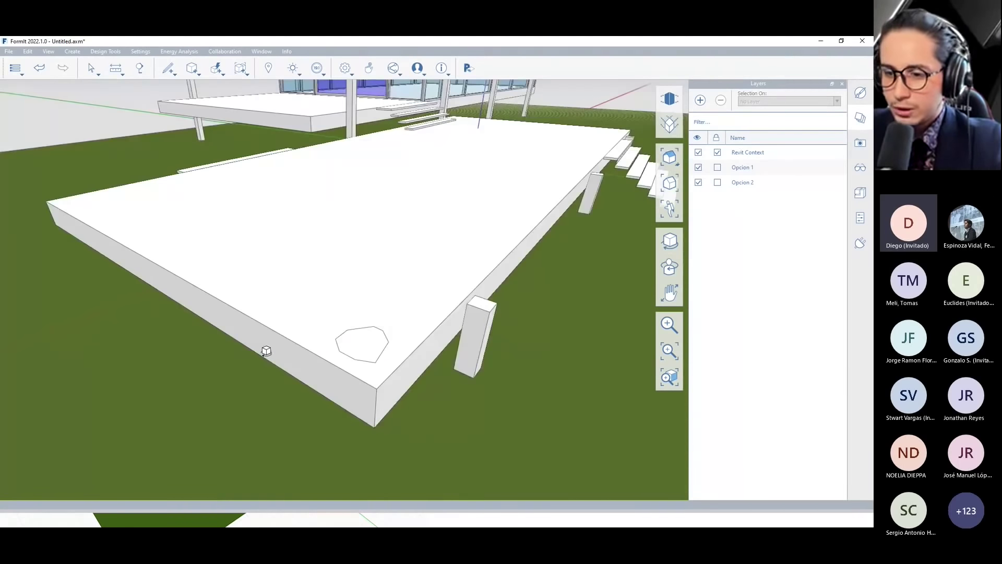
{"action": "mouse_move", "coordinate": [266, 350]}
{"action": "middle_mouse_down"}
{"action": "mouse_move", "coordinate": [458, 270]}
{"action": "mouse_move", "coordinate": [488, 228]}
{"action": "mouse_move", "coordinate": [397, 219]}
{"action": "middle_mouse_up"}
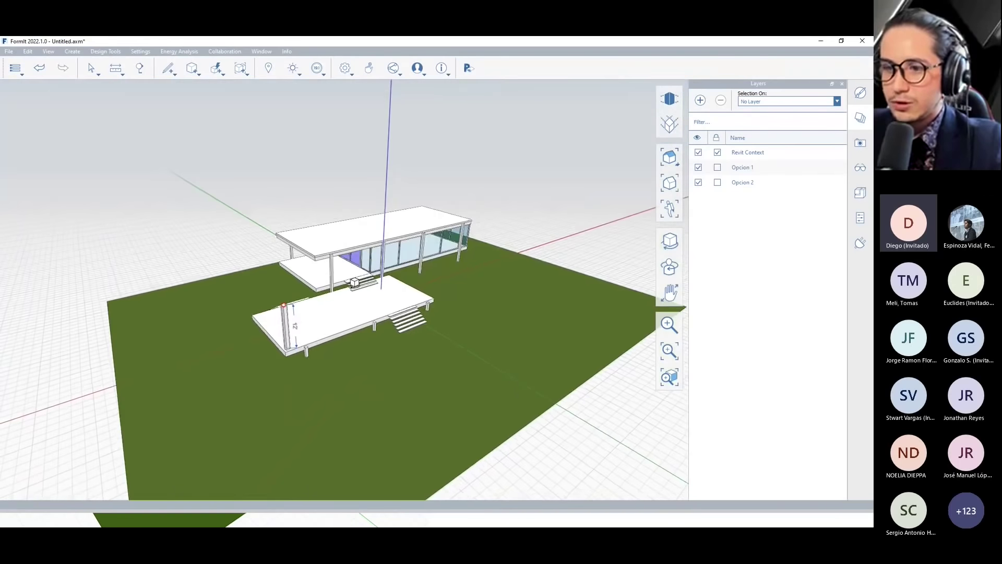
{"action": "left_click", "coordinate": [345, 67]}
{"action": "mouse_move", "coordinate": [362, 86]}
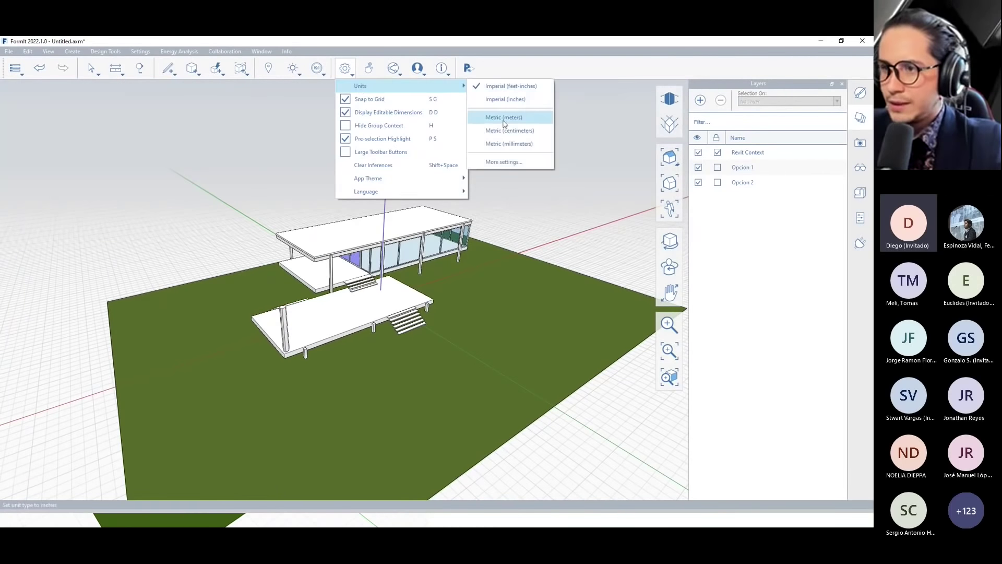
{"action": "scroll", "coordinate": [302, 309], "scroll_direction": "up", "scroll_amount": 5}
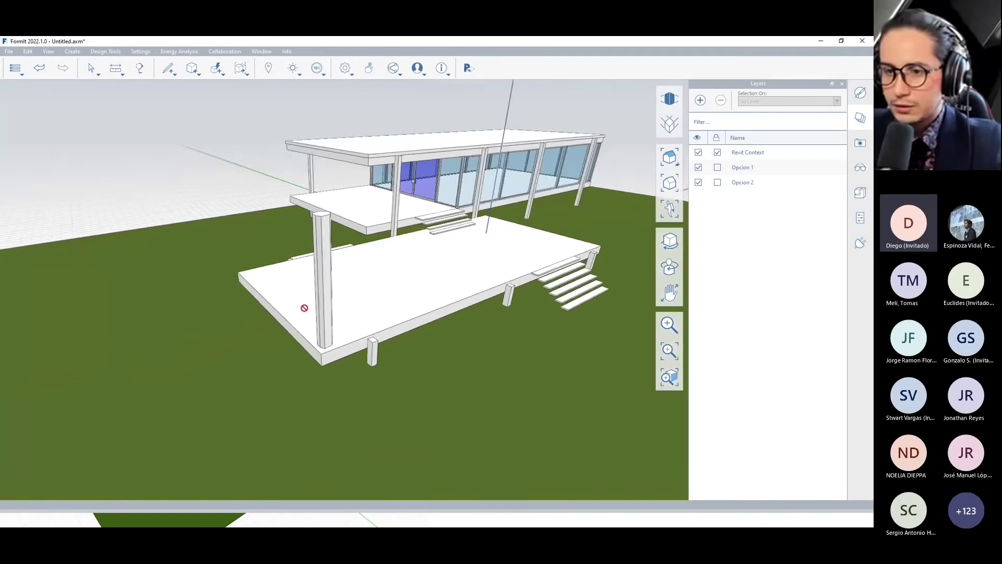
{"action": "middle_click_drag", "start_coordinate": [284, 293], "coordinate": [336, 253]}
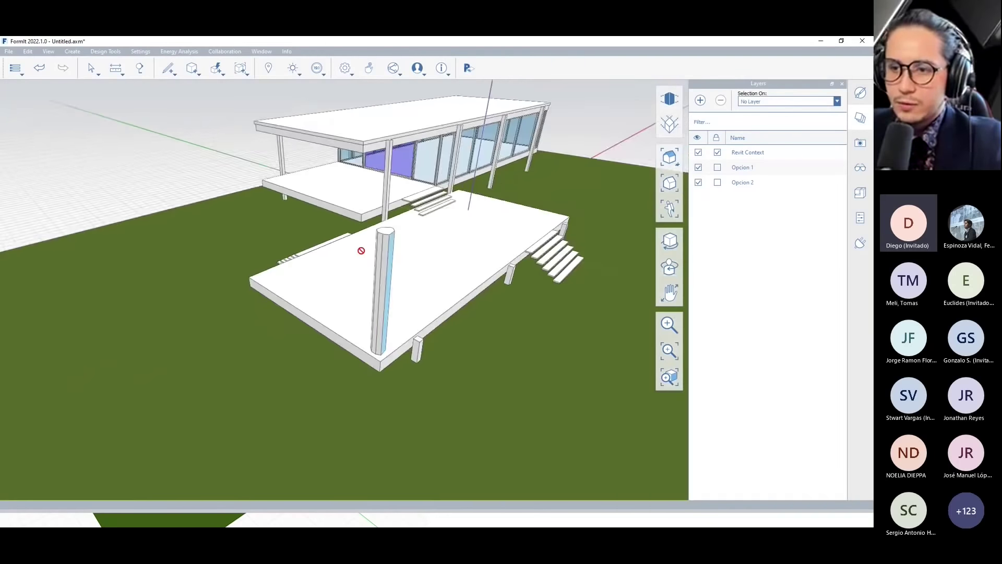
{"action": "scroll", "coordinate": [360, 249], "scroll_direction": "up", "scroll_amount": 5}
{"action": "mouse_move", "coordinate": [411, 248]}
{"action": "middle_mouse_down"}
{"action": "mouse_move", "coordinate": [346, 261]}
{"action": "mouse_move", "coordinate": [320, 280]}
{"action": "mouse_move", "coordinate": [374, 252]}
{"action": "middle_mouse_up"}
{"action": "left_click", "coordinate": [374, 253]}
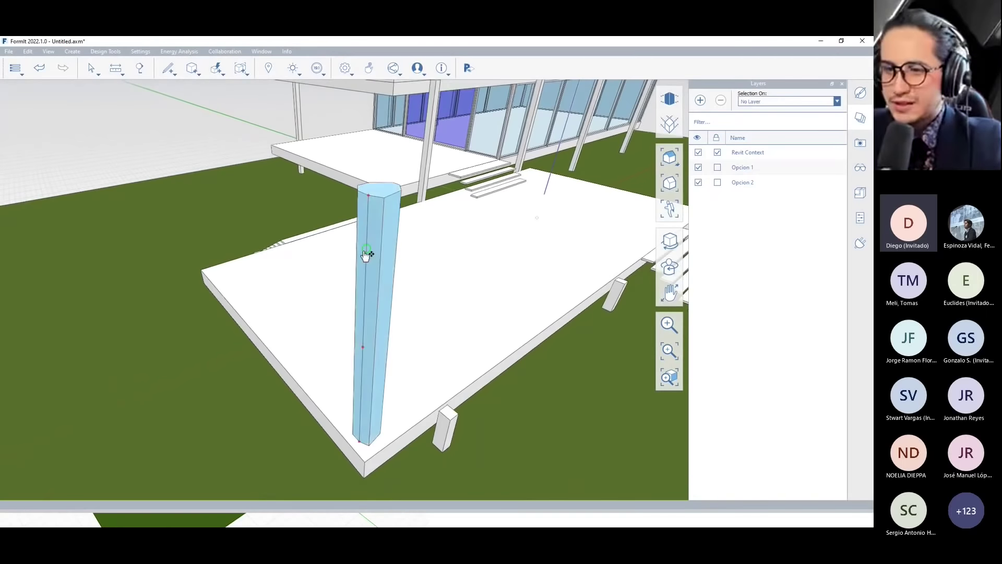
{"action": "scroll", "coordinate": [313, 320], "scroll_direction": "down", "scroll_amount": 5}
{"action": "mouse_move", "coordinate": [313, 320]}
{"action": "middle_mouse_down"}
{"action": "mouse_move", "coordinate": [316, 333]}
{"action": "mouse_move", "coordinate": [152, 328]}
{"action": "mouse_move", "coordinate": [398, 331]}
{"action": "mouse_move", "coordinate": [416, 252]}
{"action": "mouse_move", "coordinate": [302, 320]}
{"action": "middle_mouse_up"}
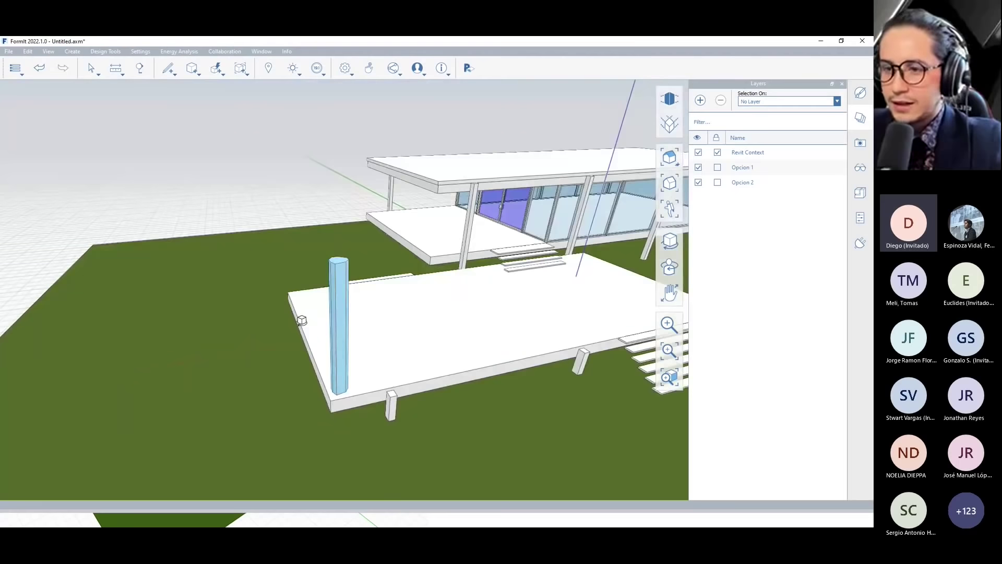
{"action": "middle_click_drag", "start_coordinate": [302, 319], "coordinate": [353, 320]}
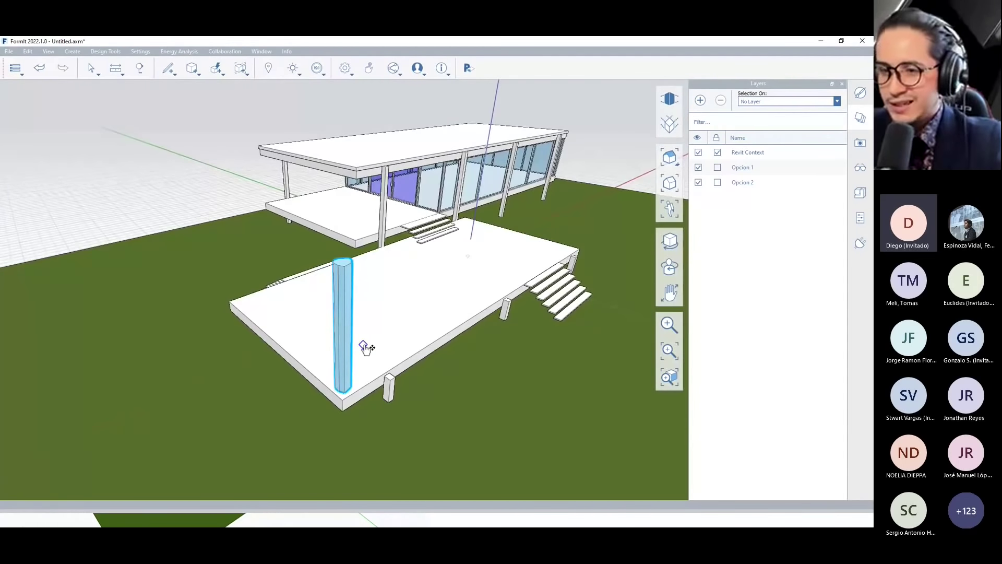
{"action": "middle_click_drag", "start_coordinate": [365, 348], "coordinate": [409, 354]}
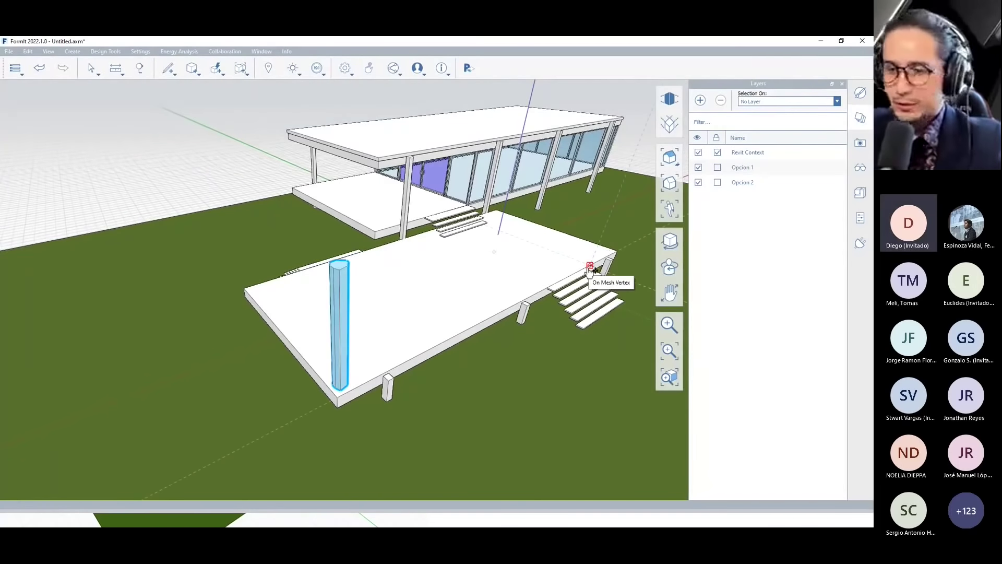
{"action": "key", "text": "Escape"}
{"action": "left_click", "coordinate": [345, 331]}
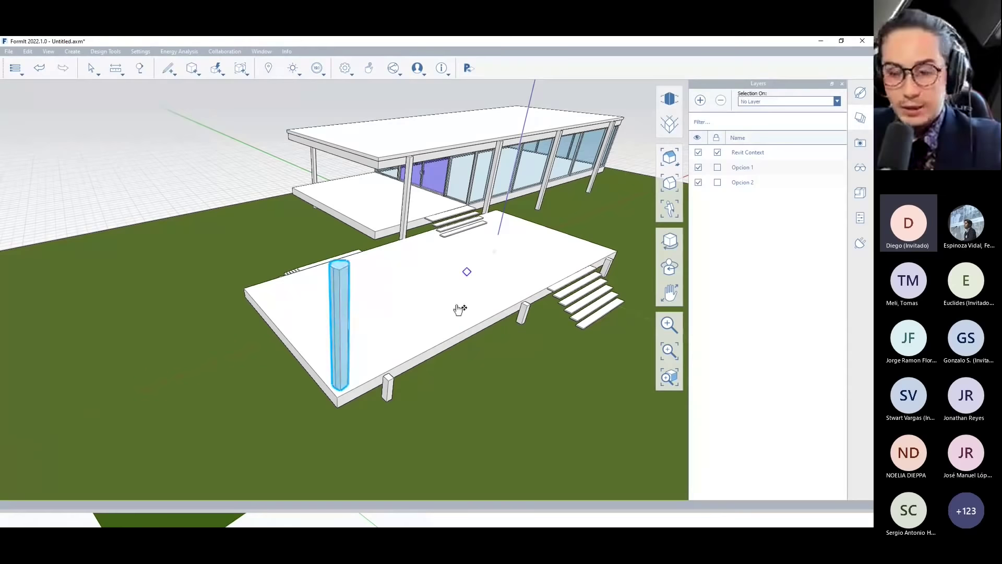
{"action": "left_click", "coordinate": [376, 309]}
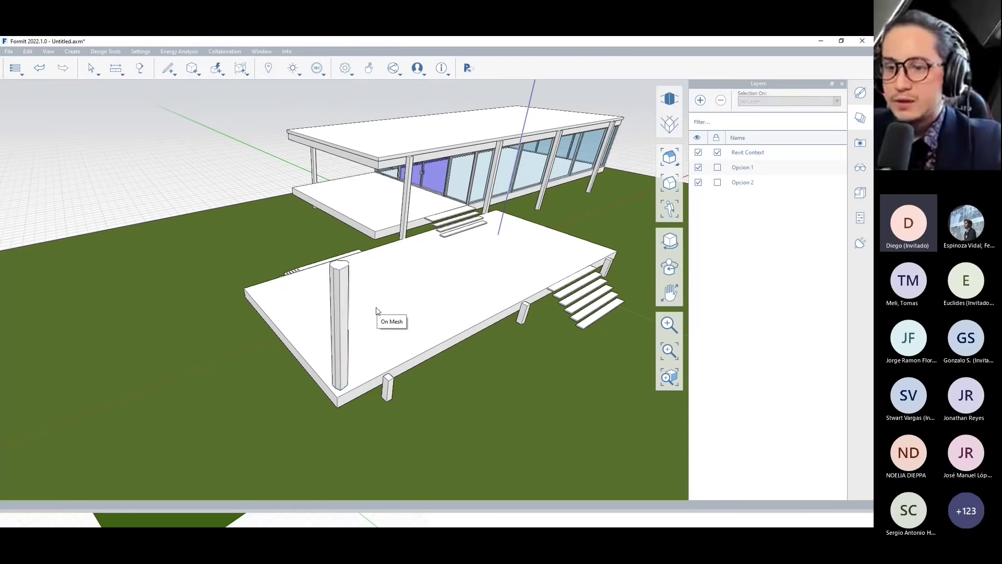
{"action": "left_click", "coordinate": [346, 314]}
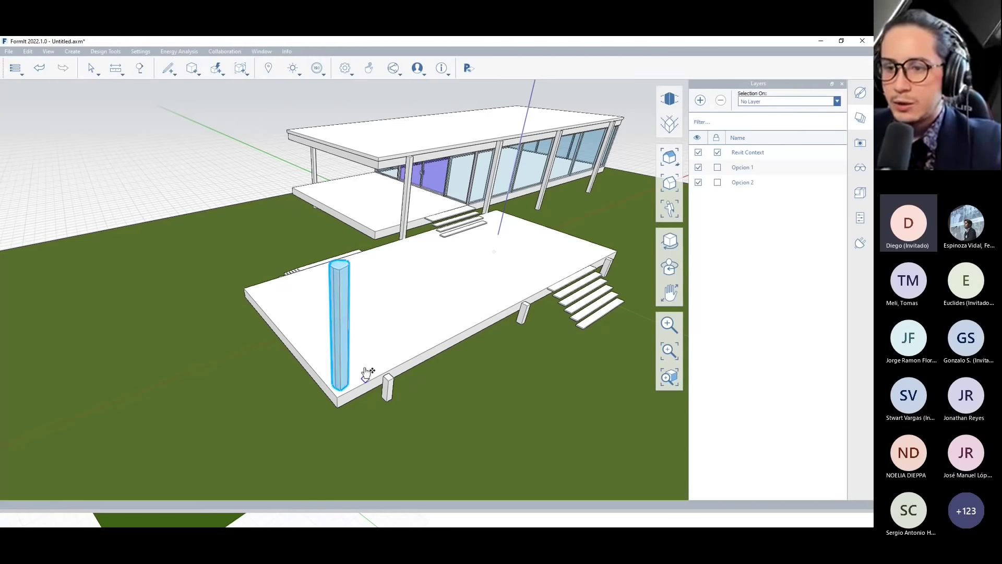
{"action": "scroll", "coordinate": [366, 373], "scroll_direction": "up", "scroll_amount": 3}
{"action": "scroll", "coordinate": [360, 360], "scroll_direction": "up", "scroll_amount": 2}
{"action": "key", "text": "Escape"}
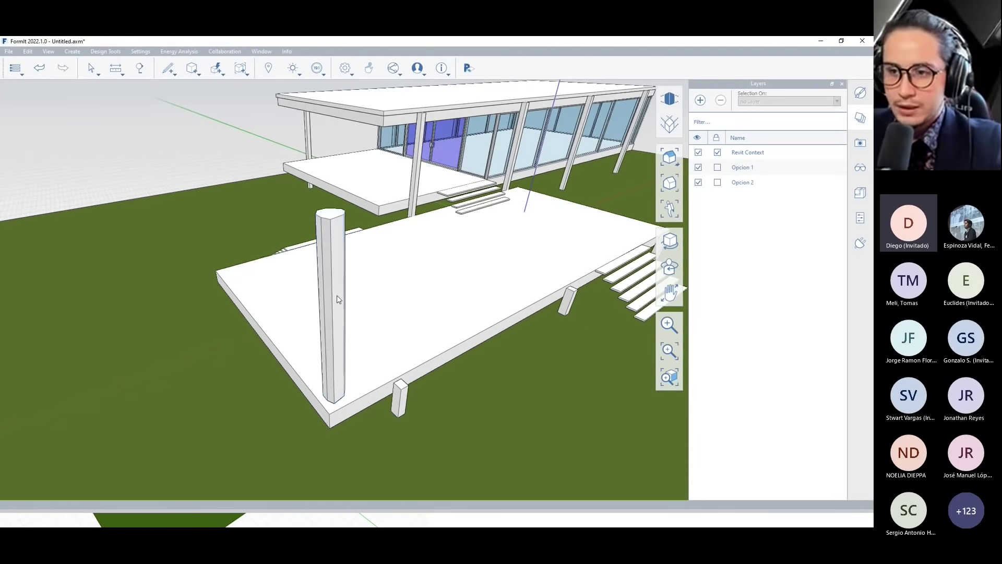
{"action": "left_click", "coordinate": [337, 242]}
{"action": "scroll", "coordinate": [332, 237], "scroll_direction": "up", "scroll_amount": 1}
{"action": "scroll", "coordinate": [326, 235], "scroll_direction": "up", "scroll_amount": 1}
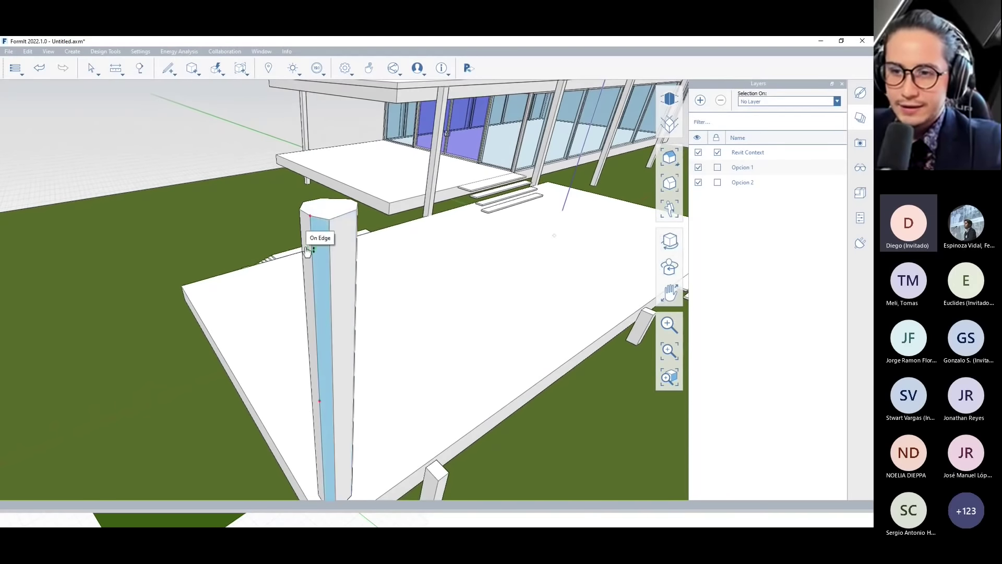
{"action": "scroll", "coordinate": [322, 222], "scroll_direction": "down", "scroll_amount": 2}
{"action": "scroll", "coordinate": [329, 224], "scroll_direction": "down", "scroll_amount": 1}
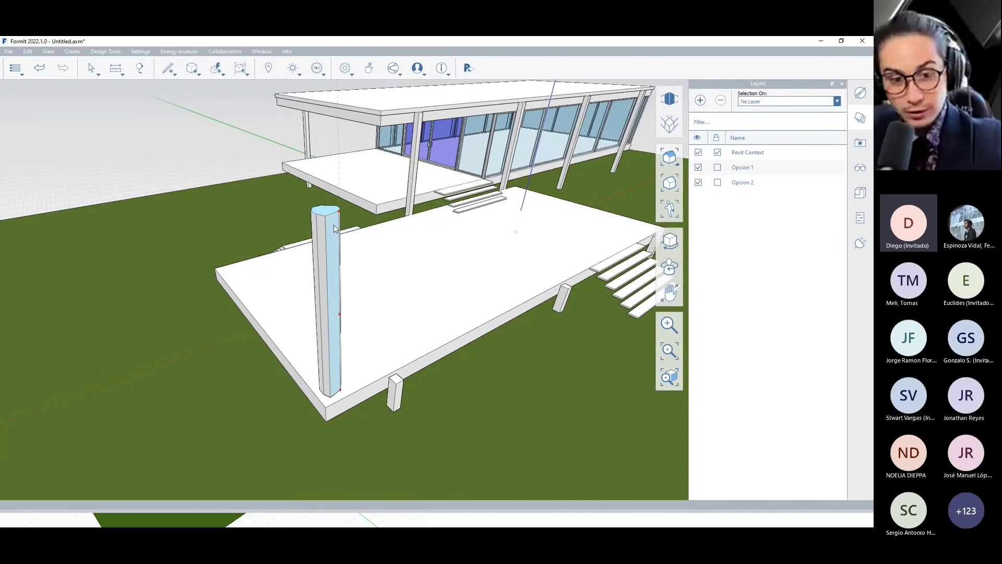
{"action": "left_click", "coordinate": [334, 238]}
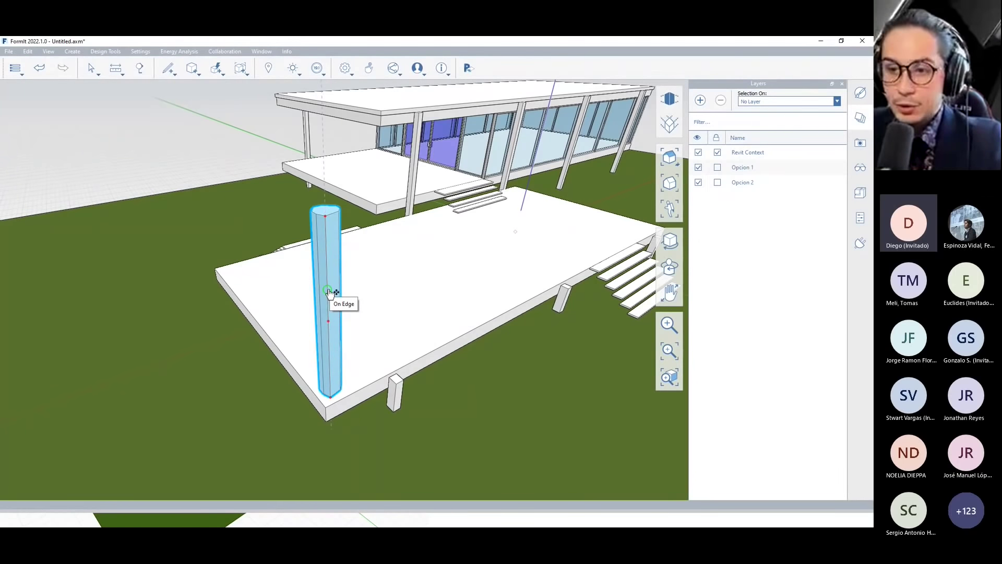
Configure a linear Total Length array of 10 copies with Group each solid kept on.
{"action": "right_click", "coordinate": [328, 291]}
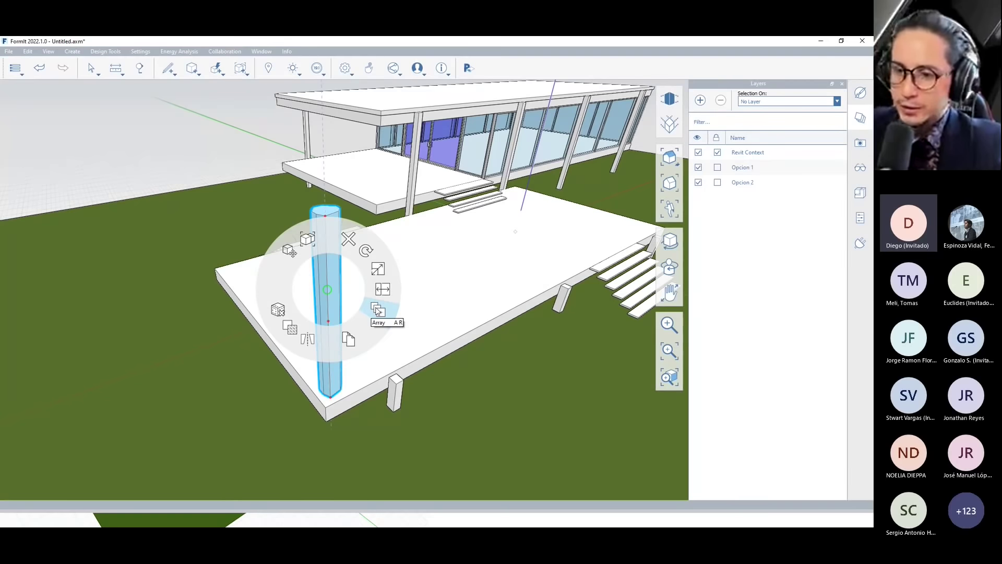
{"action": "left_click", "coordinate": [379, 310]}
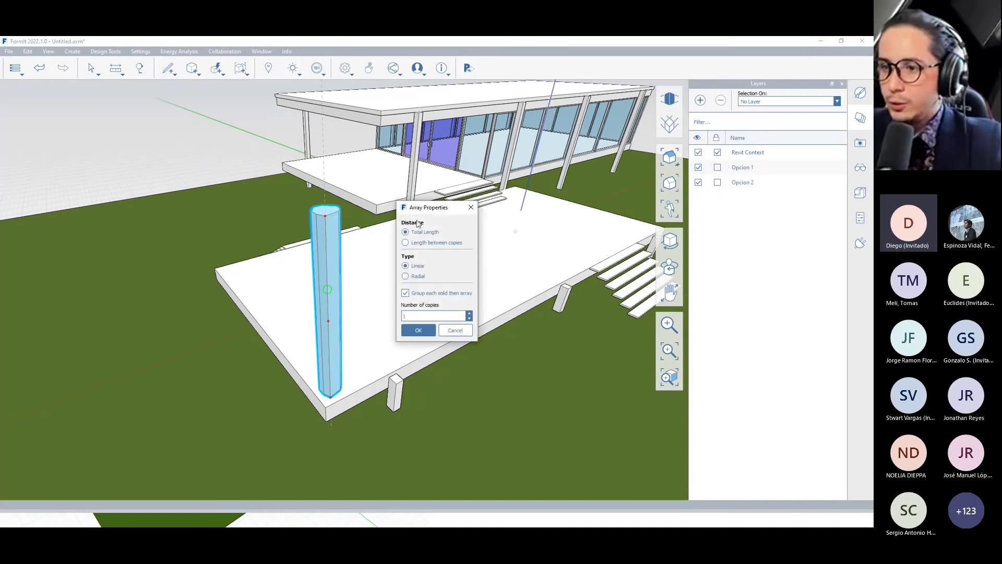
{"action": "left_click_drag", "start_coordinate": [428, 207], "coordinate": [505, 207]}
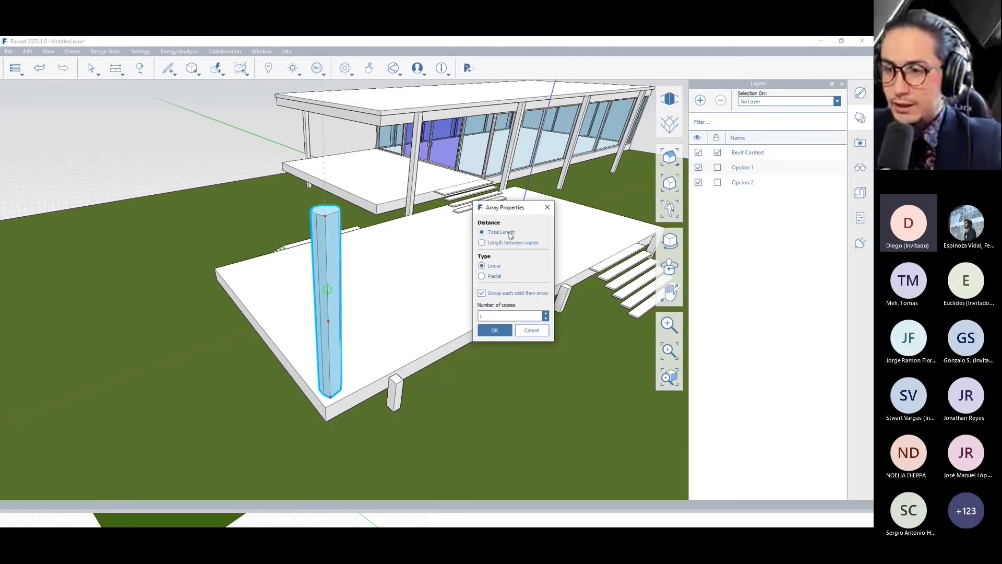
{"action": "left_click_drag", "start_coordinate": [500, 210], "coordinate": [158, 141]}
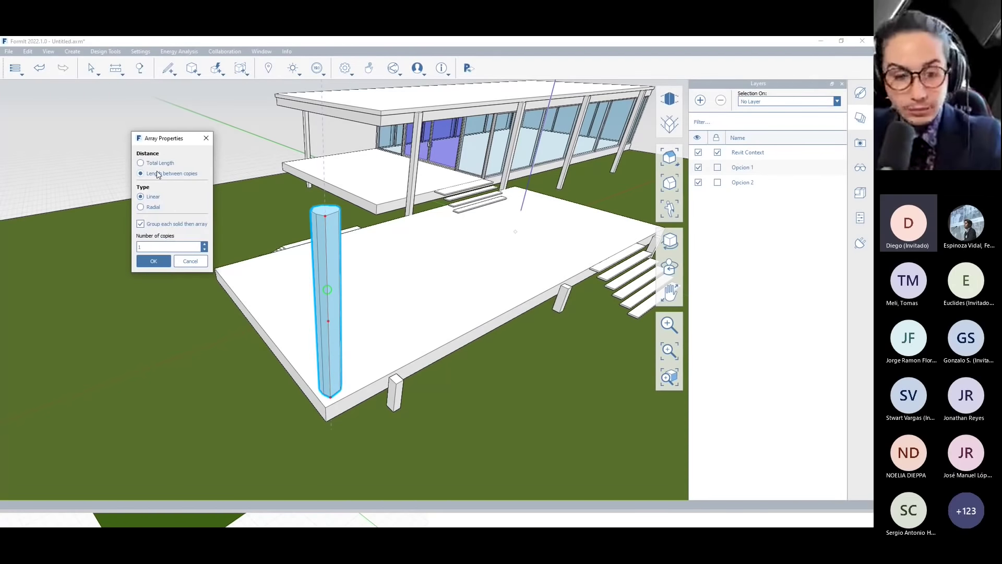
{"action": "left_click", "coordinate": [153, 167]}
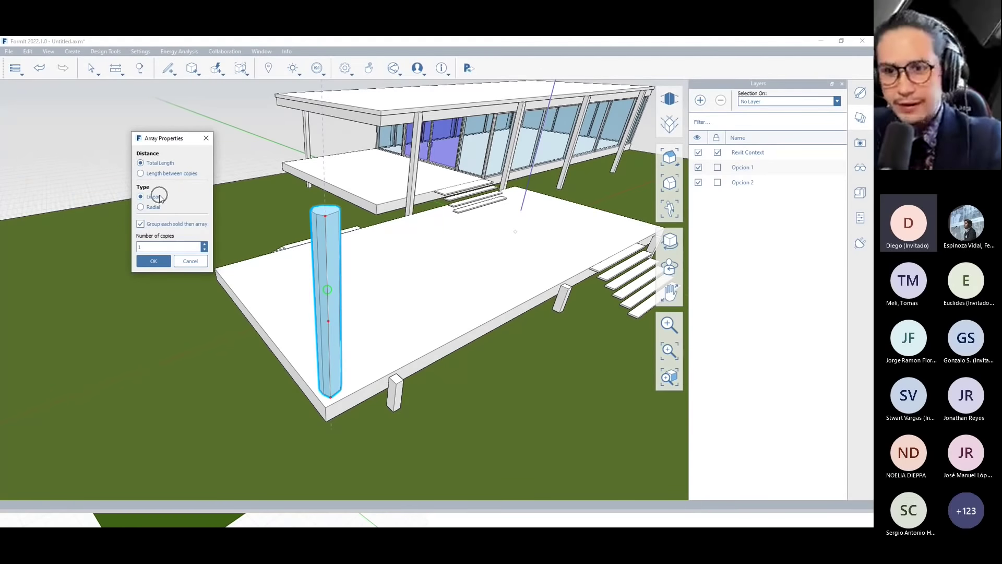
{"action": "left_click", "coordinate": [152, 246]}
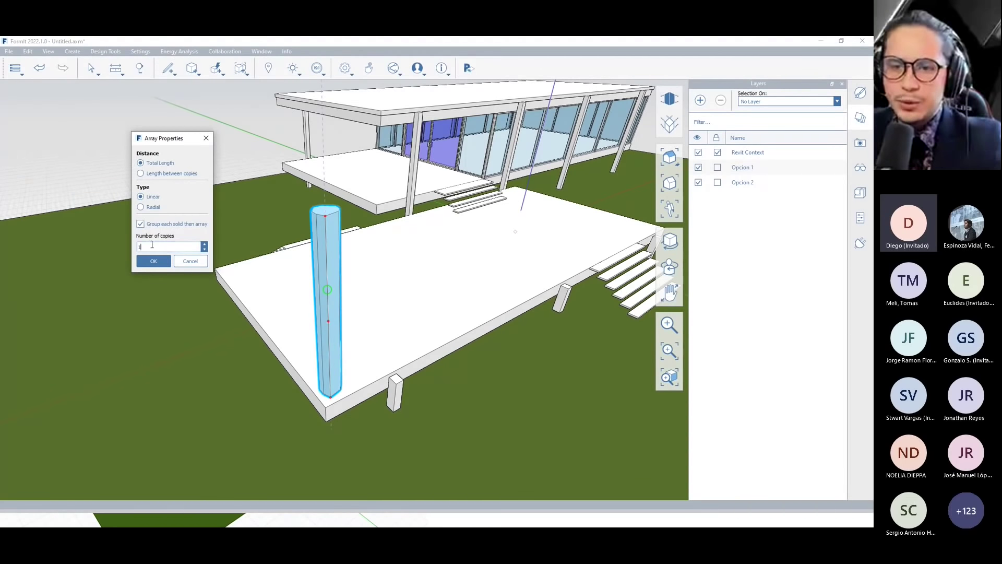
{"action": "type", "text": "10"}
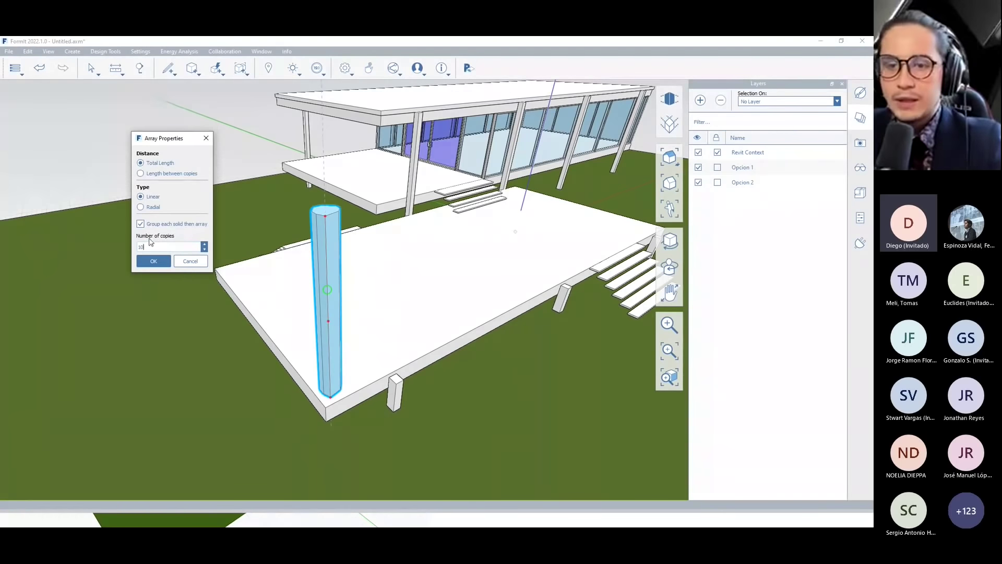
{"action": "left_click", "coordinate": [144, 223]}
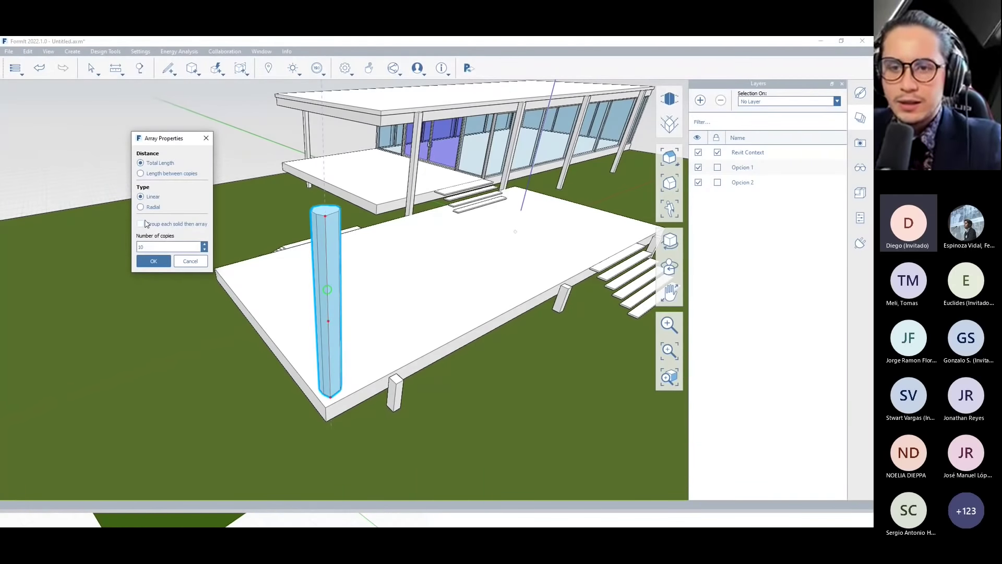
{"action": "left_click", "coordinate": [140, 224]}
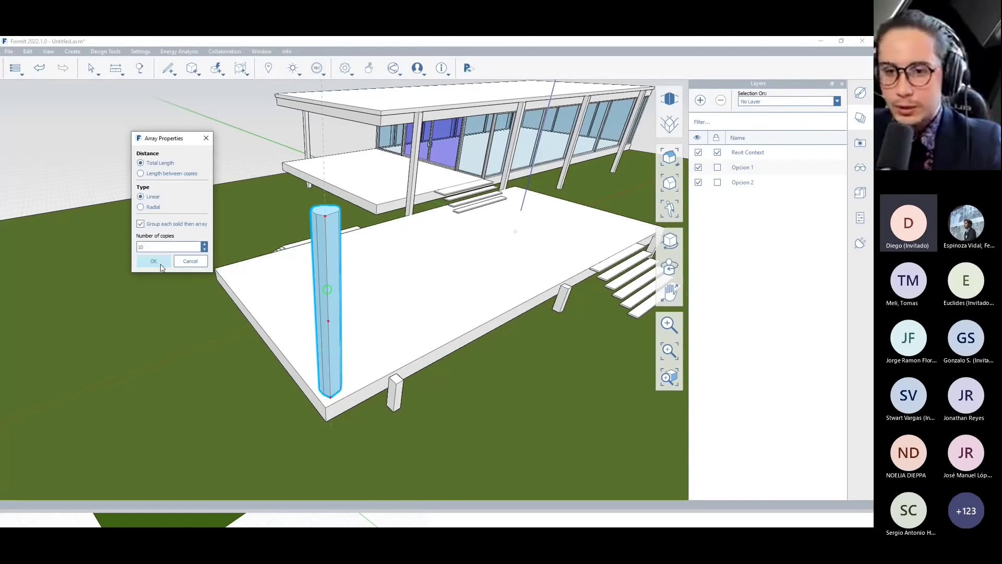
{"action": "left_click", "coordinate": [153, 260]}
{"action": "middle_click_drag", "start_coordinate": [453, 352], "coordinate": [314, 348]}
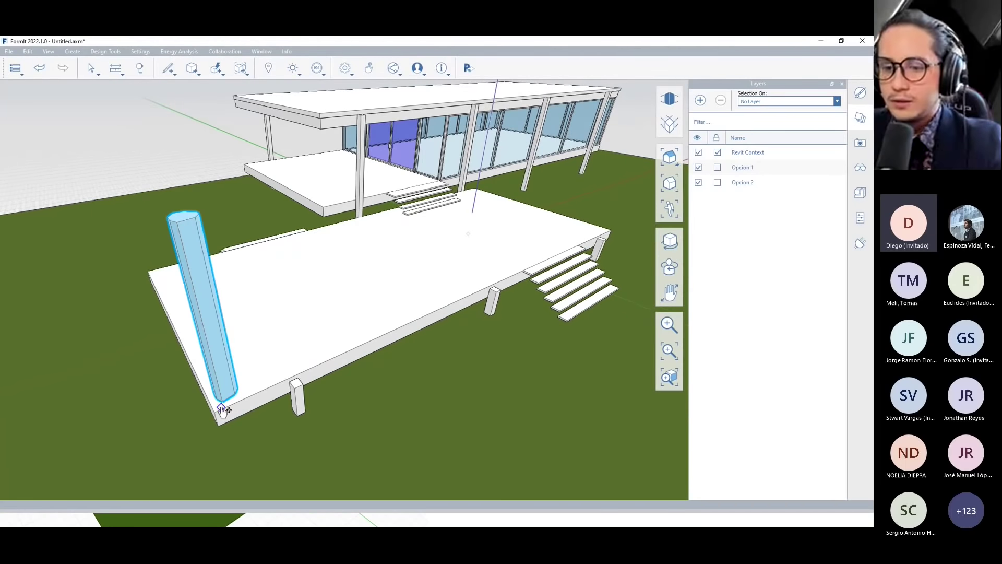
Array the column from its base to the slab corner by the stairs.
{"action": "left_click", "coordinate": [252, 398]}
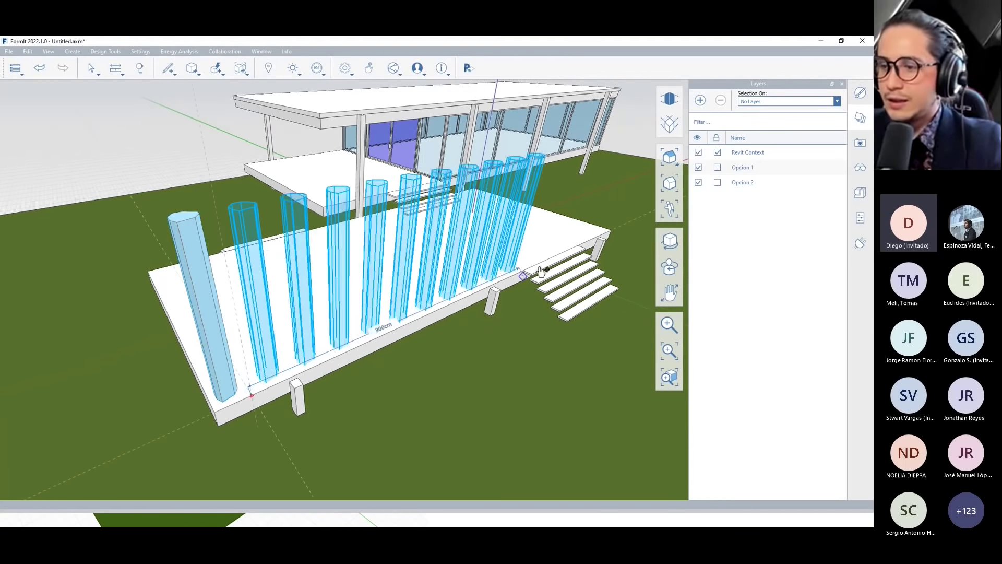
{"action": "left_click", "coordinate": [608, 234]}
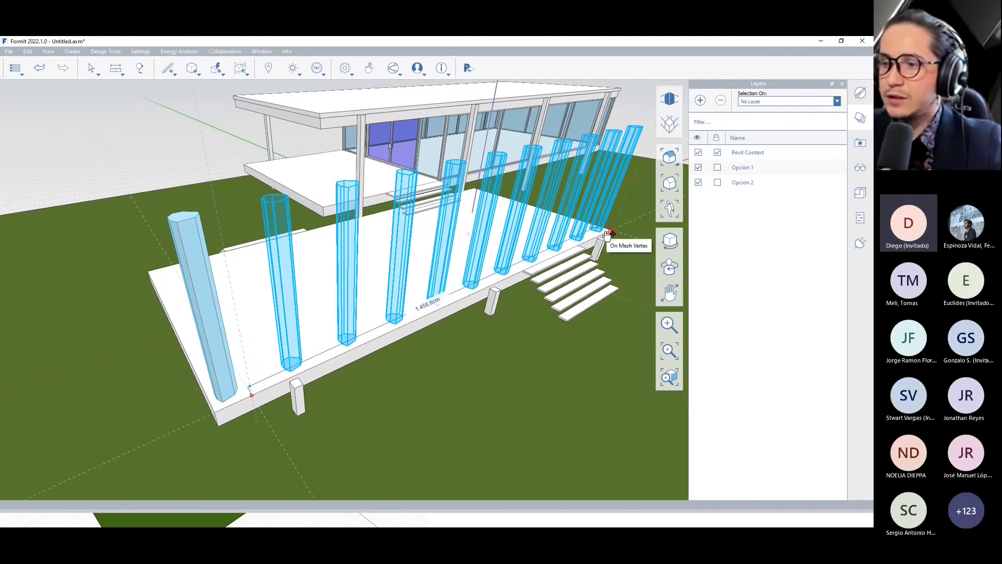
{"action": "scroll", "coordinate": [353, 292], "scroll_direction": "down", "scroll_amount": 3}
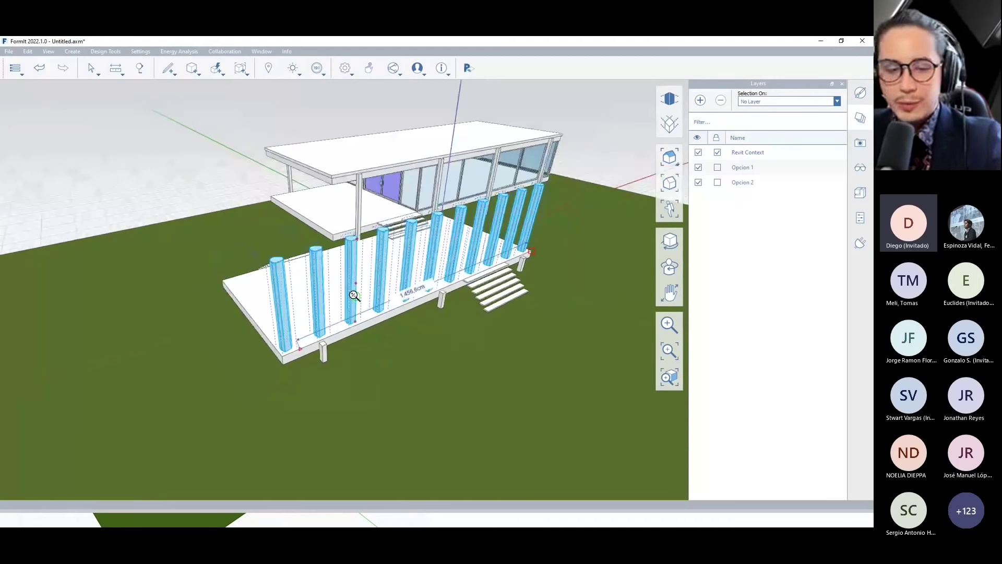
{"action": "scroll", "coordinate": [352, 293], "scroll_direction": "up", "scroll_amount": 5}
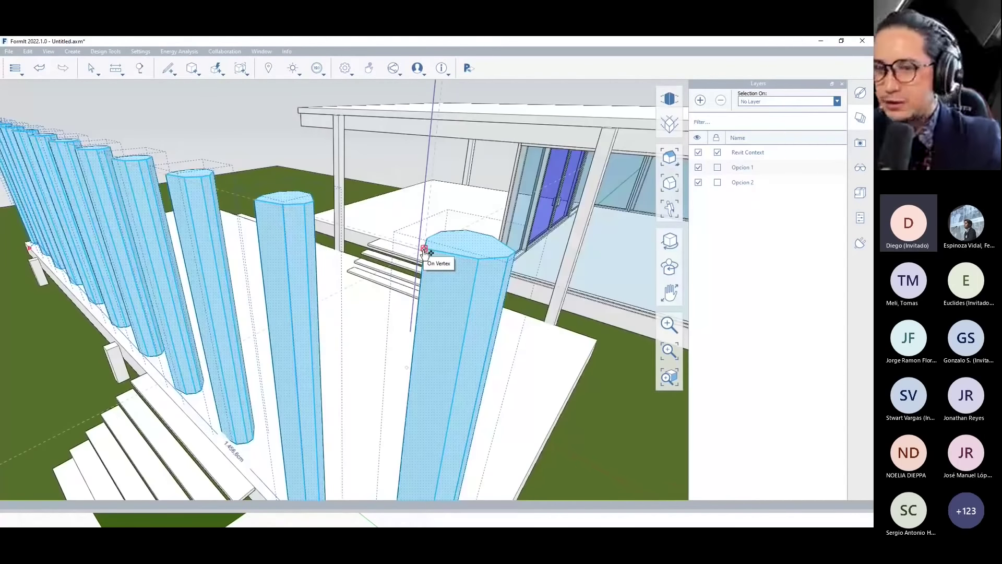
{"action": "scroll", "coordinate": [432, 253], "scroll_direction": "down", "scroll_amount": 5}
{"action": "mouse_move", "coordinate": [414, 286]}
{"action": "middle_mouse_down"}
{"action": "mouse_move", "coordinate": [389, 334]}
{"action": "mouse_move", "coordinate": [515, 326]}
{"action": "mouse_move", "coordinate": [546, 300]}
{"action": "mouse_move", "coordinate": [398, 327]}
{"action": "mouse_move", "coordinate": [367, 350]}
{"action": "mouse_move", "coordinate": [432, 310]}
{"action": "middle_mouse_up"}
{"action": "scroll", "coordinate": [399, 327], "scroll_direction": "down", "scroll_amount": 3}
{"action": "scroll", "coordinate": [441, 345], "scroll_direction": "up", "scroll_amount": 2}
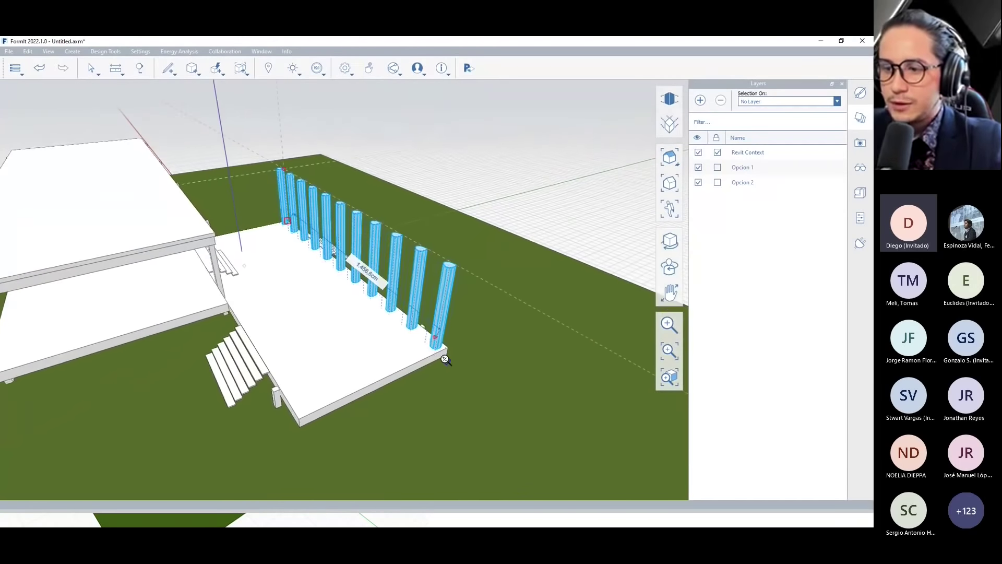
{"action": "scroll", "coordinate": [441, 346], "scroll_direction": "up", "scroll_amount": 1}
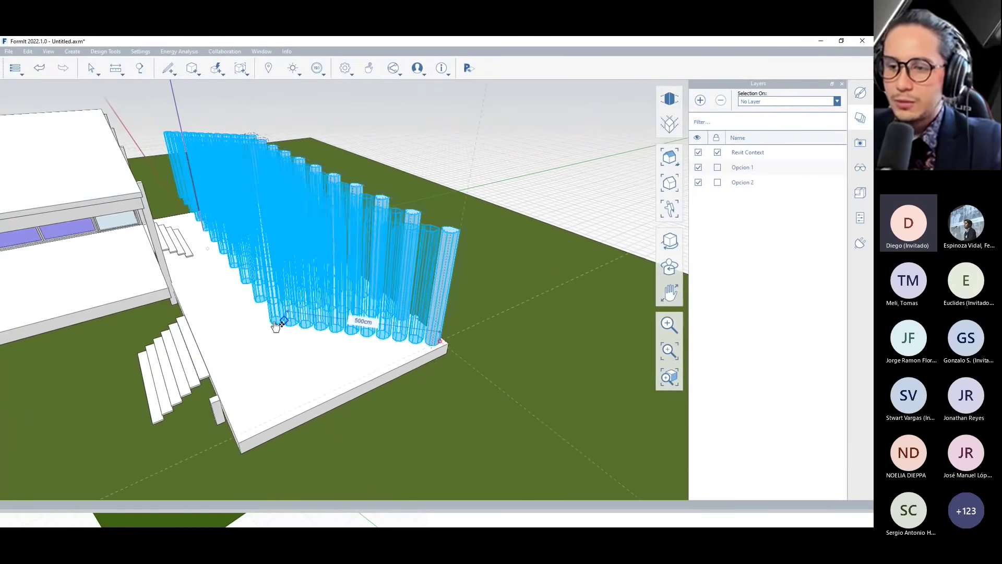
Clear the selection and window-select the whole row of columns.
{"action": "left_click", "coordinate": [481, 300]}
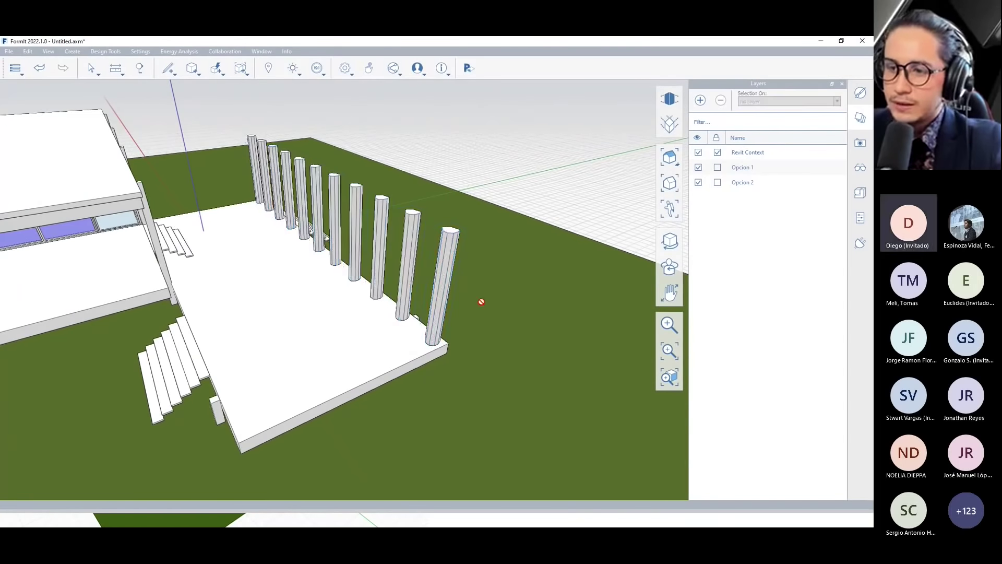
{"action": "scroll", "coordinate": [470, 240], "scroll_direction": "down", "scroll_amount": 3}
{"action": "left_click_drag", "start_coordinate": [257, 127], "coordinate": [519, 329]}
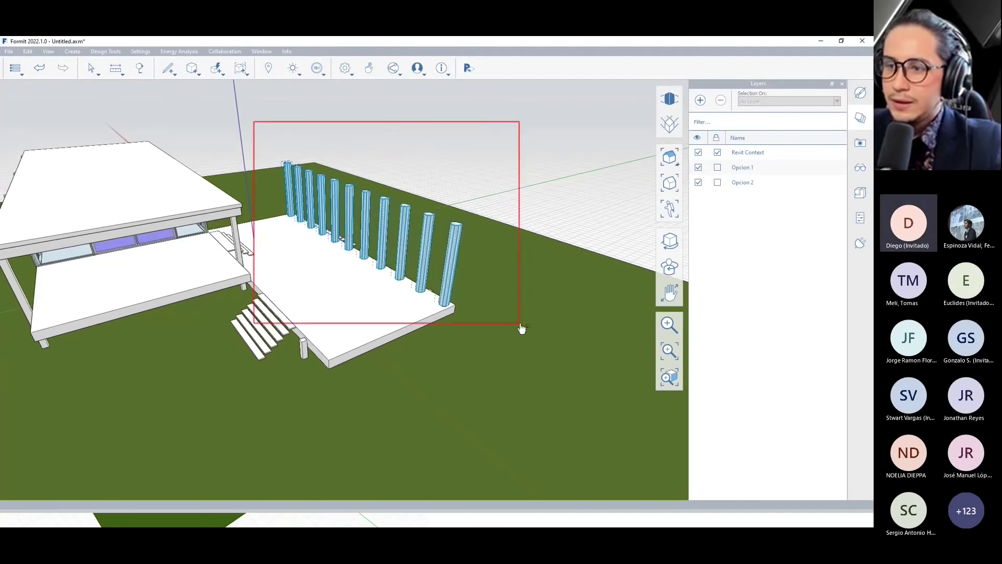
Copy the column row to the deck's opposite edge and orbit to check both rows.
{"action": "left_click_drag", "start_coordinate": [449, 305], "coordinate": [377, 309]}
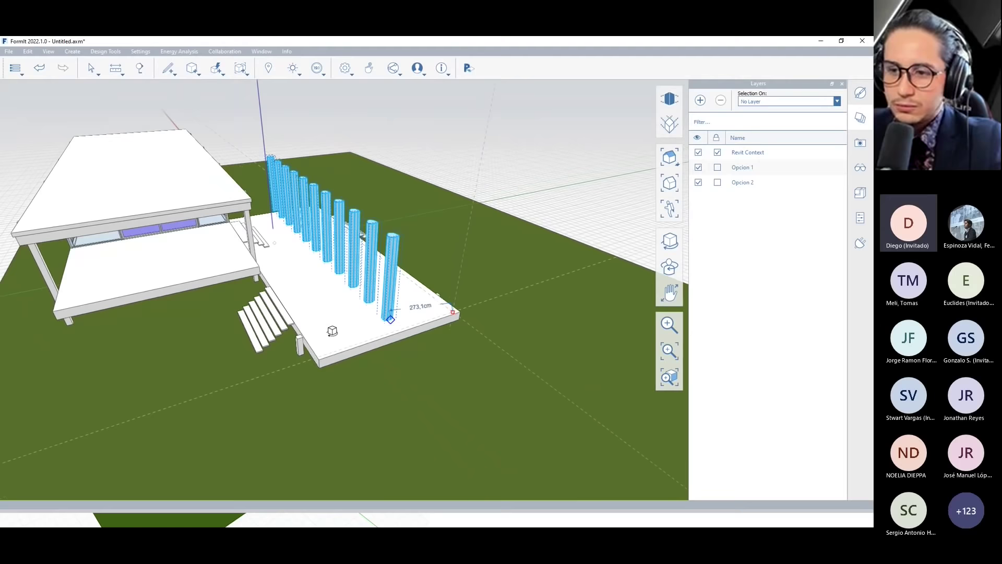
{"action": "middle_click_drag", "start_coordinate": [381, 313], "coordinate": [454, 342]}
{"action": "mouse_move", "coordinate": [377, 309]}
{"action": "left_mouse_down"}
{"action": "mouse_move", "coordinate": [455, 343]}
{"action": "mouse_move", "coordinate": [408, 325]}
{"action": "mouse_move", "coordinate": [306, 347]}
{"action": "left_mouse_up"}
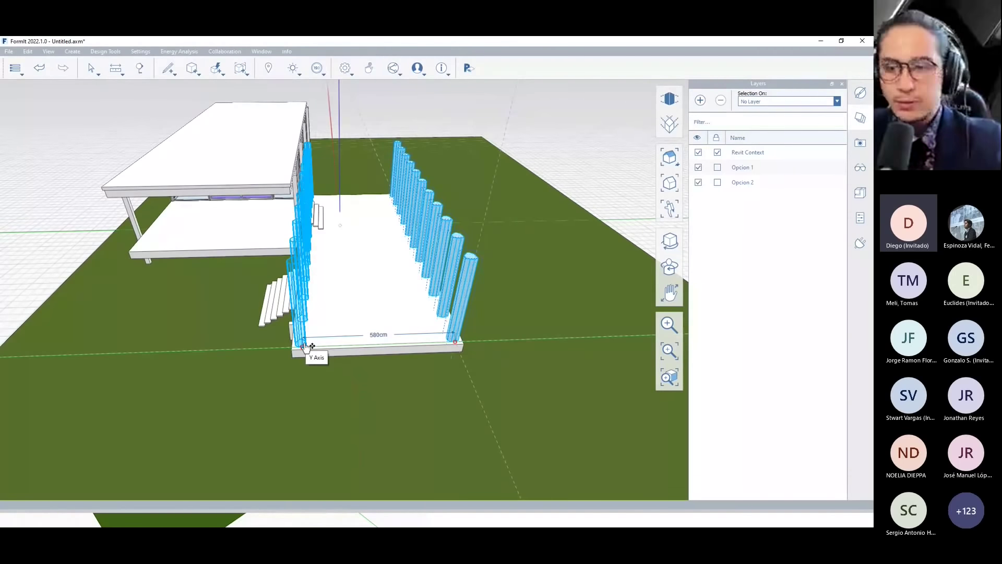
{"action": "middle_click_drag", "start_coordinate": [305, 347], "coordinate": [434, 206]}
{"action": "key", "text": "Escape"}
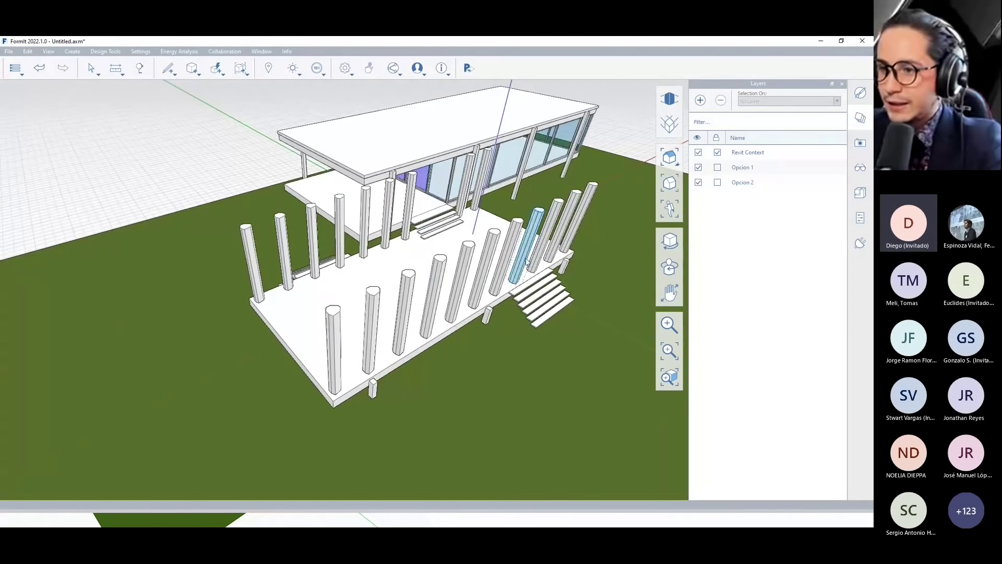
{"action": "mouse_move", "coordinate": [527, 262]}
{"action": "middle_mouse_down"}
{"action": "mouse_move", "coordinate": [459, 299]}
{"action": "mouse_move", "coordinate": [392, 251]}
{"action": "mouse_move", "coordinate": [377, 268]}
{"action": "mouse_move", "coordinate": [270, 256]}
{"action": "mouse_move", "coordinate": [379, 278]}
{"action": "mouse_move", "coordinate": [391, 311]}
{"action": "mouse_move", "coordinate": [425, 261]}
{"action": "middle_mouse_up"}
Draw a flat beam face with lines between the near and opposite column tops.
{"action": "left_click", "coordinate": [164, 74]}
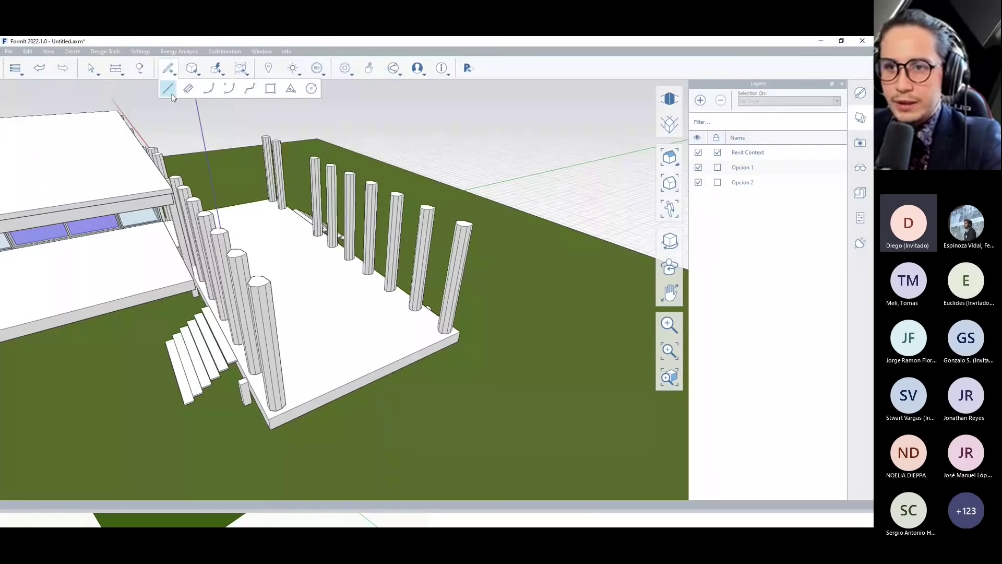
{"action": "left_click", "coordinate": [173, 98]}
{"action": "left_click", "coordinate": [250, 286]}
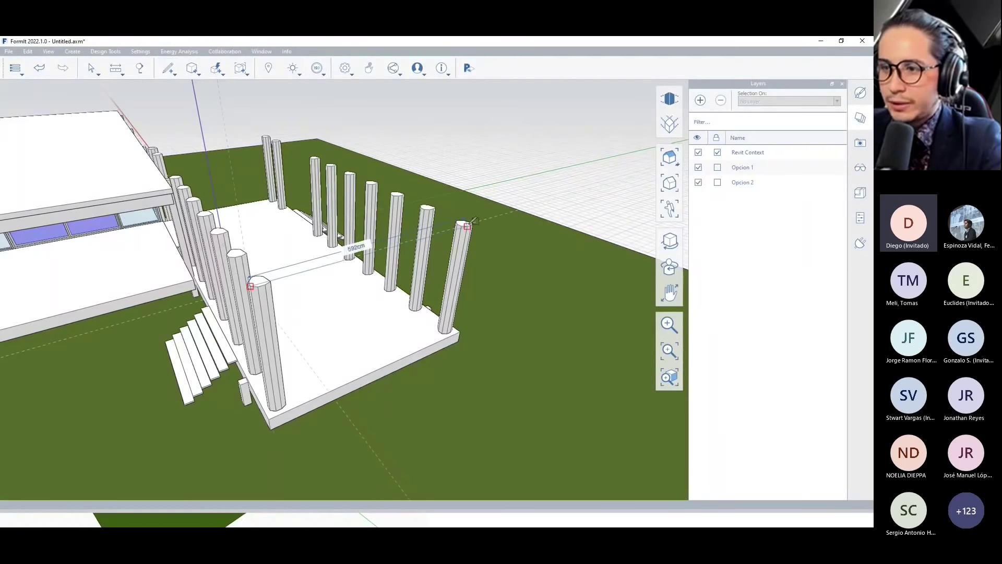
{"action": "left_click", "coordinate": [473, 223]}
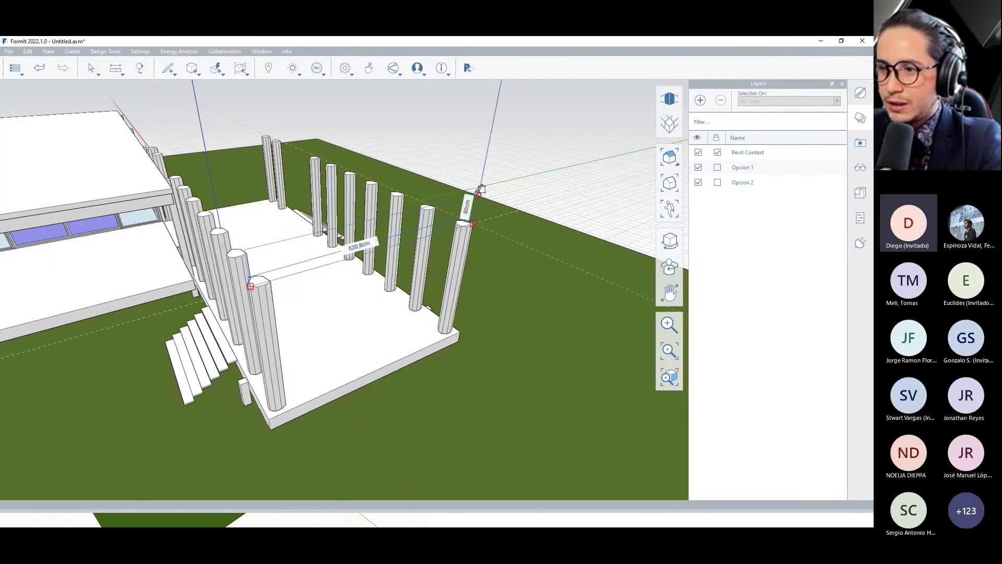
{"action": "left_click", "coordinate": [479, 187]}
{"action": "mouse_move", "coordinate": [469, 199]}
{"action": "middle_mouse_down"}
{"action": "mouse_move", "coordinate": [339, 242]}
{"action": "mouse_move", "coordinate": [285, 232]}
{"action": "mouse_move", "coordinate": [432, 231]}
{"action": "mouse_move", "coordinate": [284, 230]}
{"action": "middle_mouse_up"}
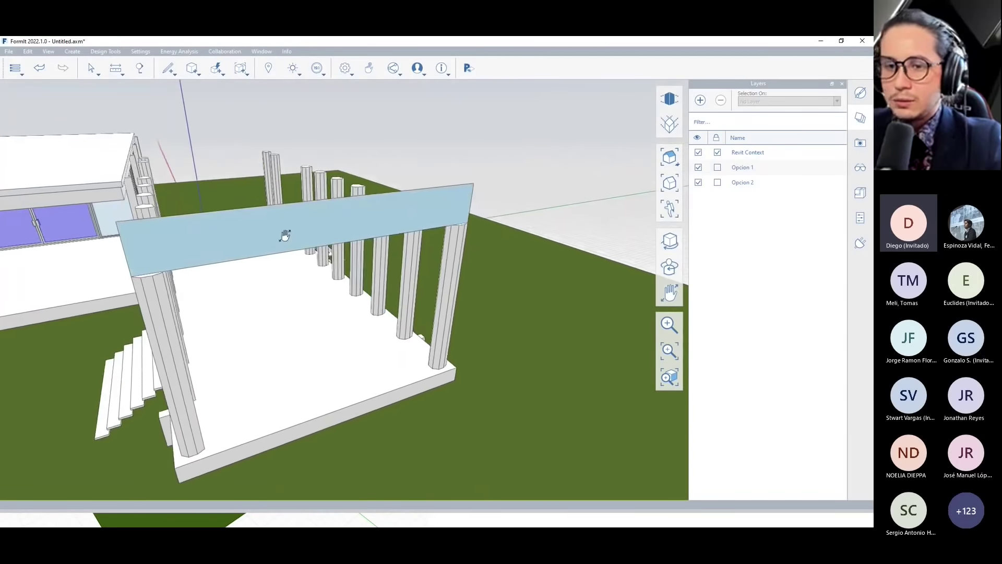
{"action": "mouse_move", "coordinate": [168, 68]}
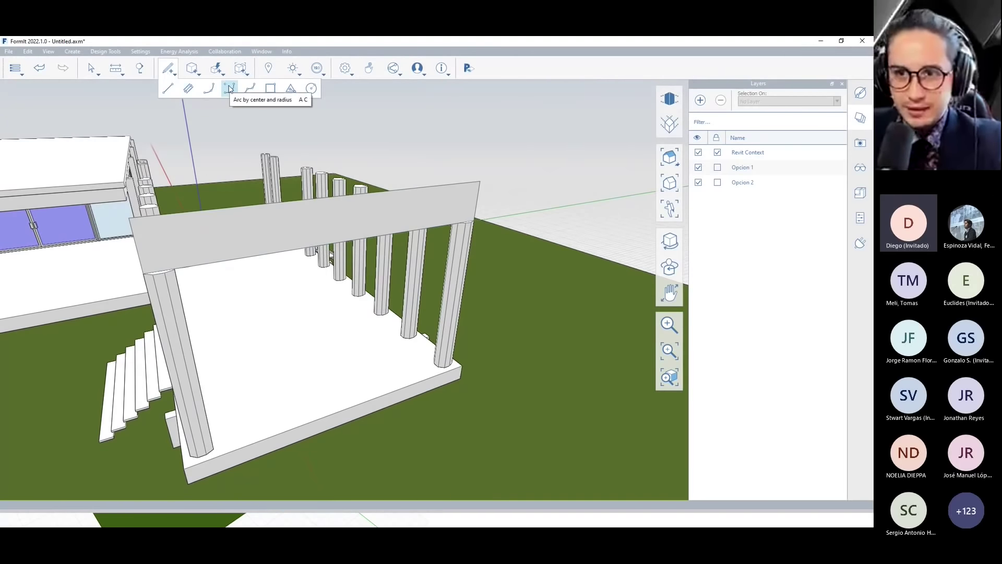
Curve the beam with two center-and-radius arcs, then select the curved surface.
{"action": "left_click", "coordinate": [208, 89]}
{"action": "left_click", "coordinate": [143, 272]}
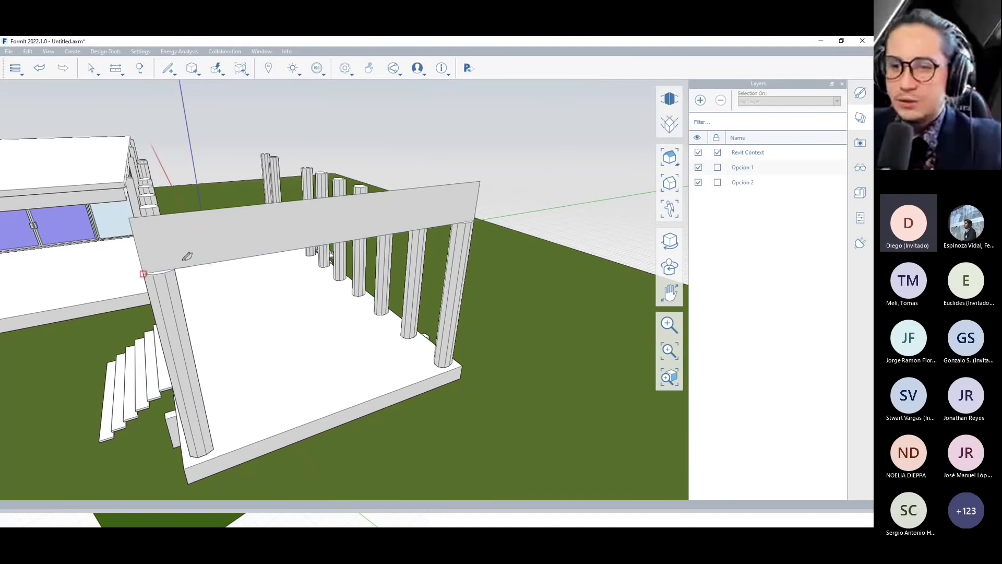
{"action": "left_click", "coordinate": [393, 204]}
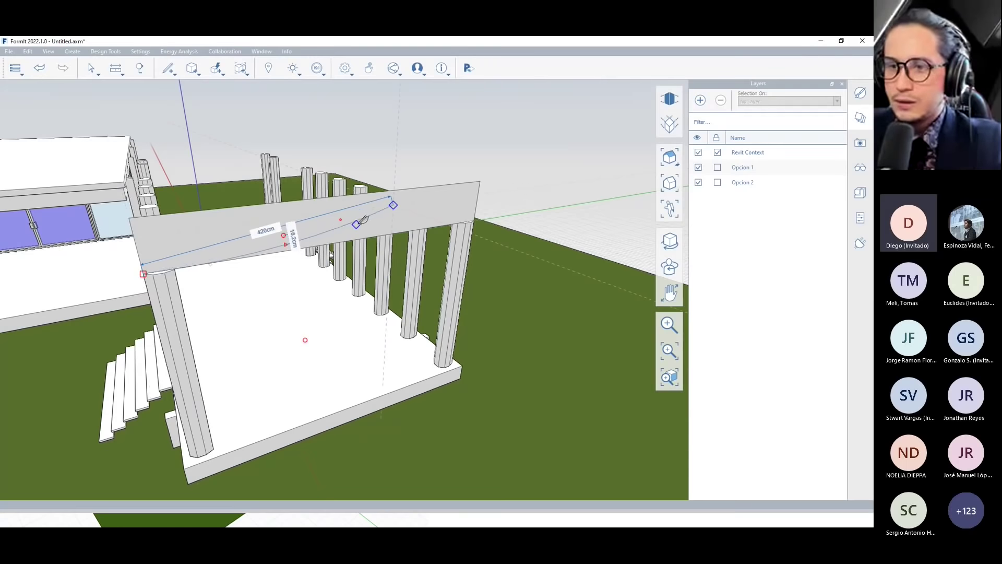
{"action": "left_click", "coordinate": [361, 216]}
{"action": "left_click", "coordinate": [393, 205]}
{"action": "left_click", "coordinate": [479, 181]}
{"action": "scroll", "coordinate": [456, 189], "scroll_direction": "up", "scroll_amount": 3}
{"action": "left_click", "coordinate": [390, 235]}
{"action": "scroll", "coordinate": [390, 235], "scroll_direction": "down", "scroll_amount": 5}
{"action": "middle_click_drag", "start_coordinate": [292, 225], "coordinate": [227, 219]}
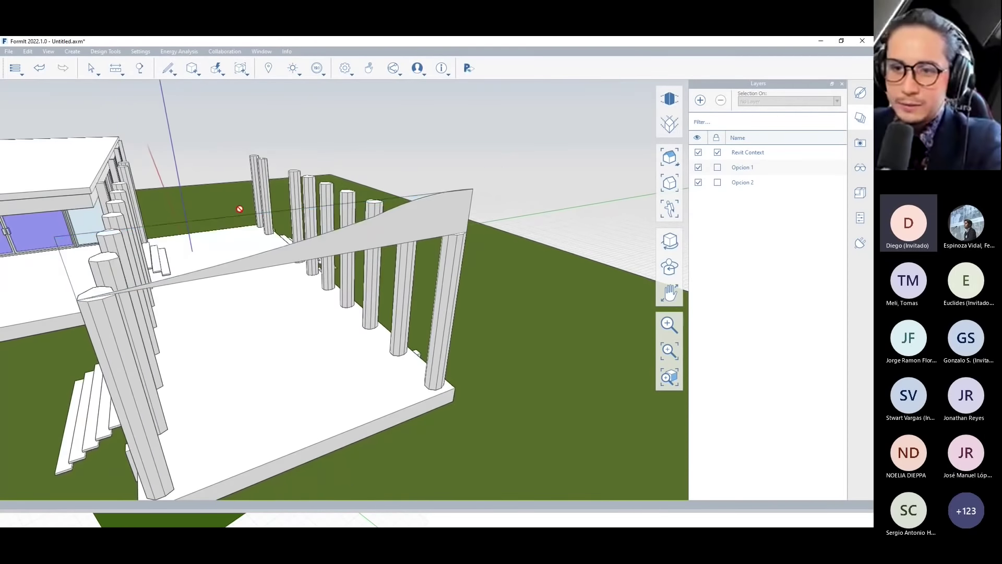
{"action": "left_click", "coordinate": [411, 238]}
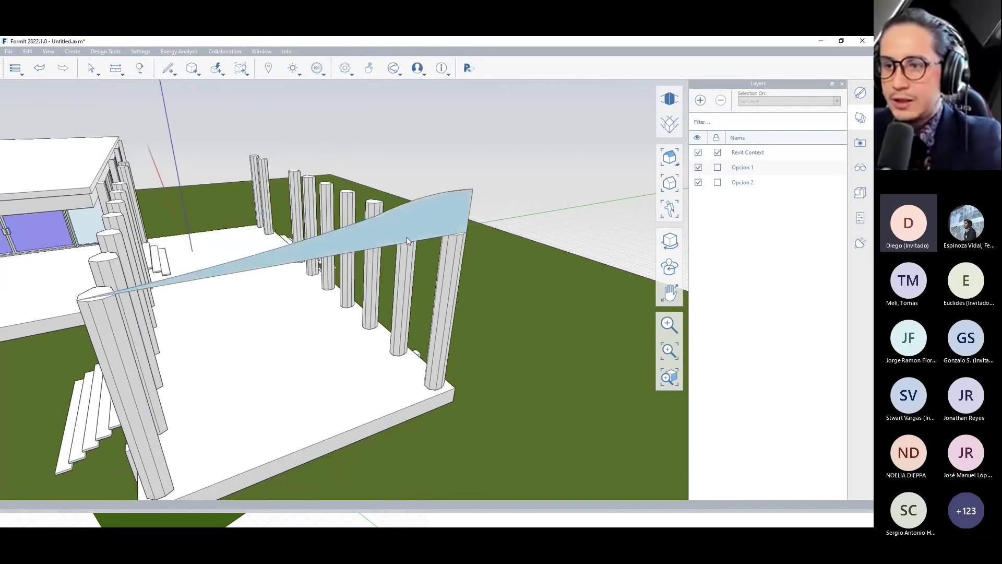
{"action": "scroll", "coordinate": [364, 247], "scroll_direction": "down", "scroll_amount": 5}
Extrude the curved face into a solid curved roof block.
{"action": "middle_click_drag", "start_coordinate": [364, 247], "coordinate": [343, 286]}
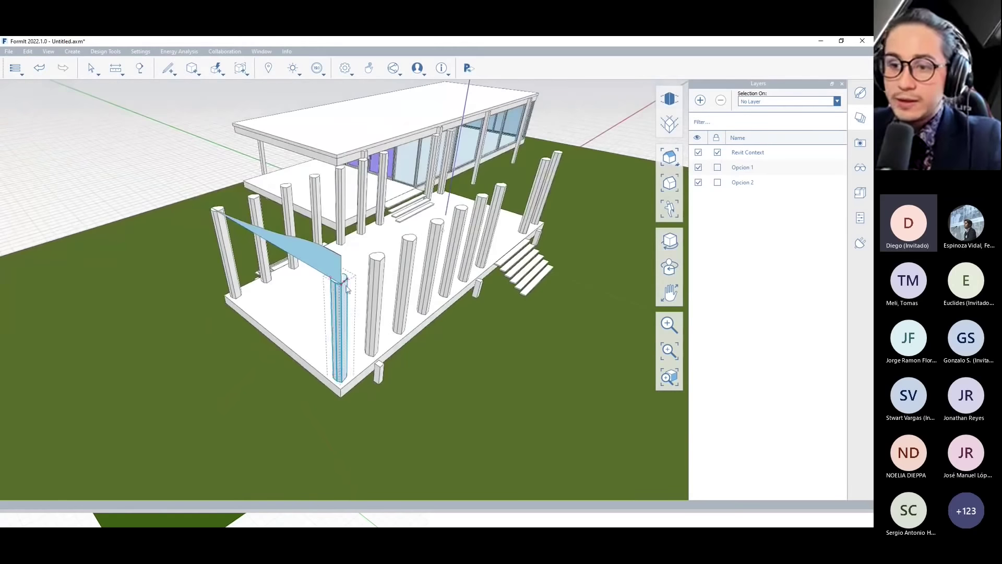
{"action": "mouse_move", "coordinate": [308, 254]}
{"action": "left_mouse_down"}
{"action": "mouse_move", "coordinate": [380, 247]}
{"action": "mouse_move", "coordinate": [424, 282]}
{"action": "left_mouse_up"}
{"action": "scroll", "coordinate": [424, 281], "scroll_direction": "down", "scroll_amount": 2}
{"action": "mouse_move", "coordinate": [424, 282]}
{"action": "middle_mouse_down"}
{"action": "mouse_move", "coordinate": [215, 287]}
{"action": "mouse_move", "coordinate": [447, 282]}
{"action": "middle_mouse_up"}
{"action": "left_click", "coordinate": [339, 261]}
{"action": "middle_click_drag", "start_coordinate": [340, 261], "coordinate": [340, 248]}
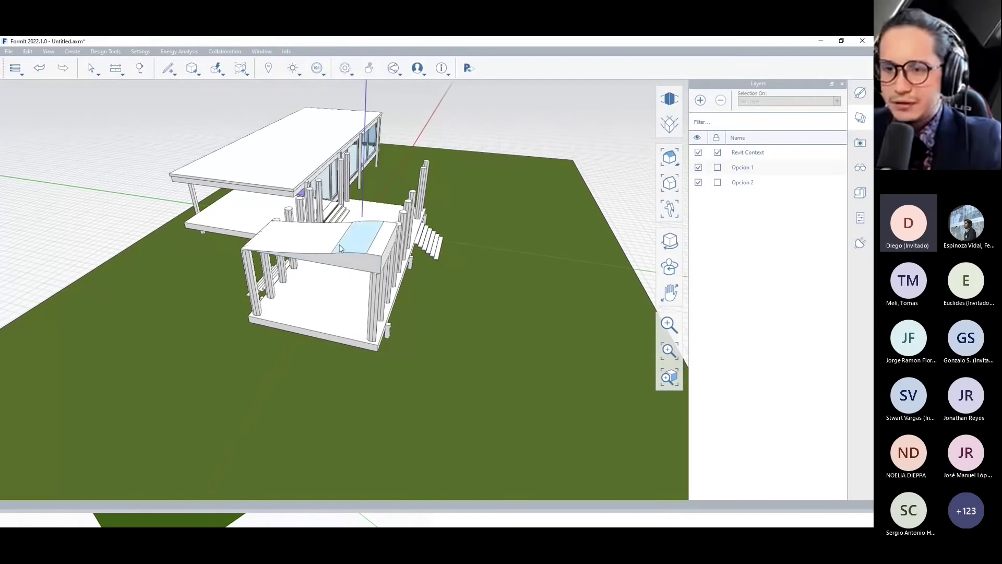
Move the copied roof block along the blue axis and snap it onto the column corner.
{"action": "mouse_move", "coordinate": [340, 248]}
{"action": "left_mouse_down"}
{"action": "mouse_move", "coordinate": [380, 266]}
{"action": "mouse_move", "coordinate": [454, 242]}
{"action": "left_mouse_up"}
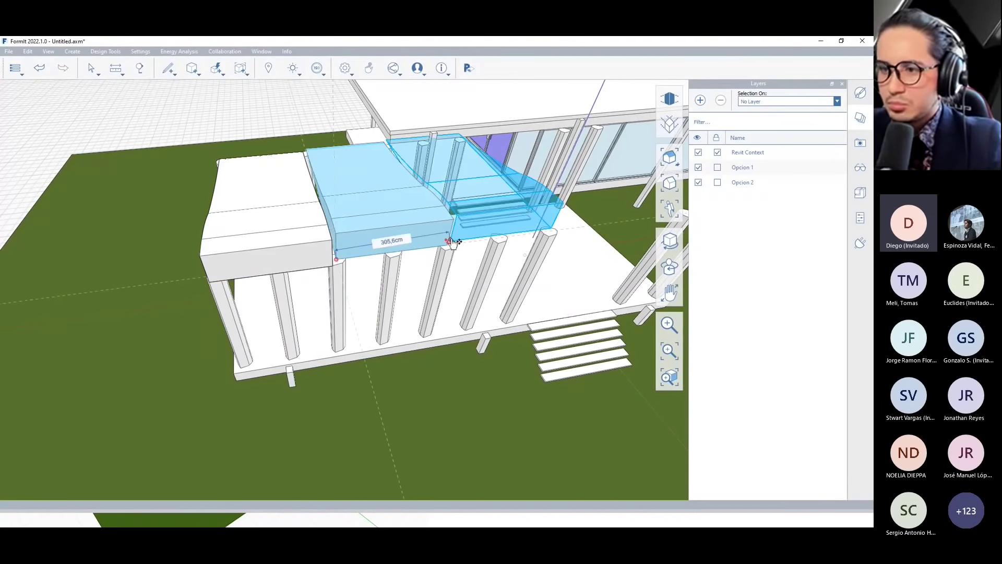
{"action": "mouse_move", "coordinate": [454, 242]}
{"action": "left_mouse_down"}
{"action": "mouse_move", "coordinate": [246, 294]}
{"action": "mouse_move", "coordinate": [371, 283]}
{"action": "left_mouse_up"}
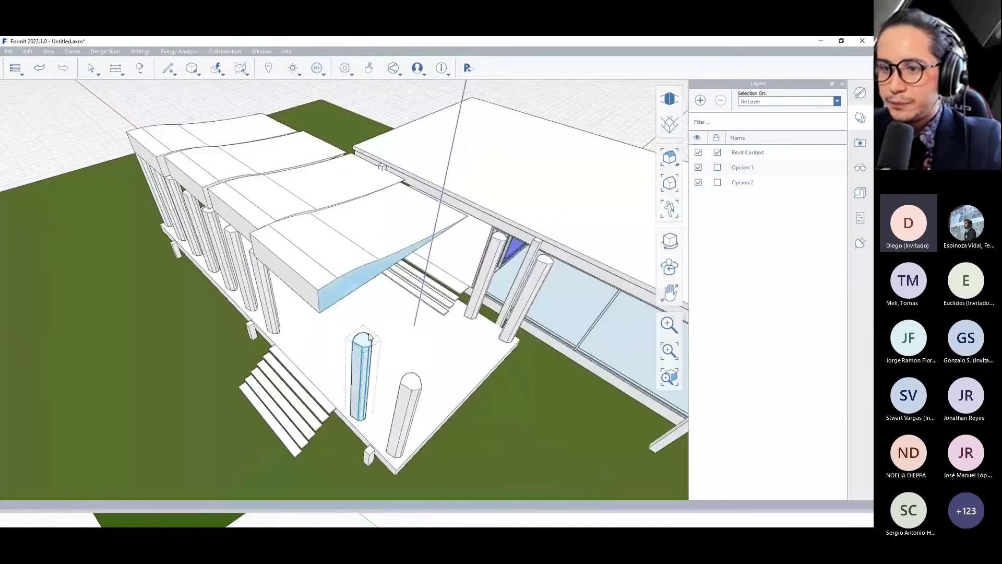
{"action": "middle_click_drag", "start_coordinate": [372, 283], "coordinate": [326, 271]}
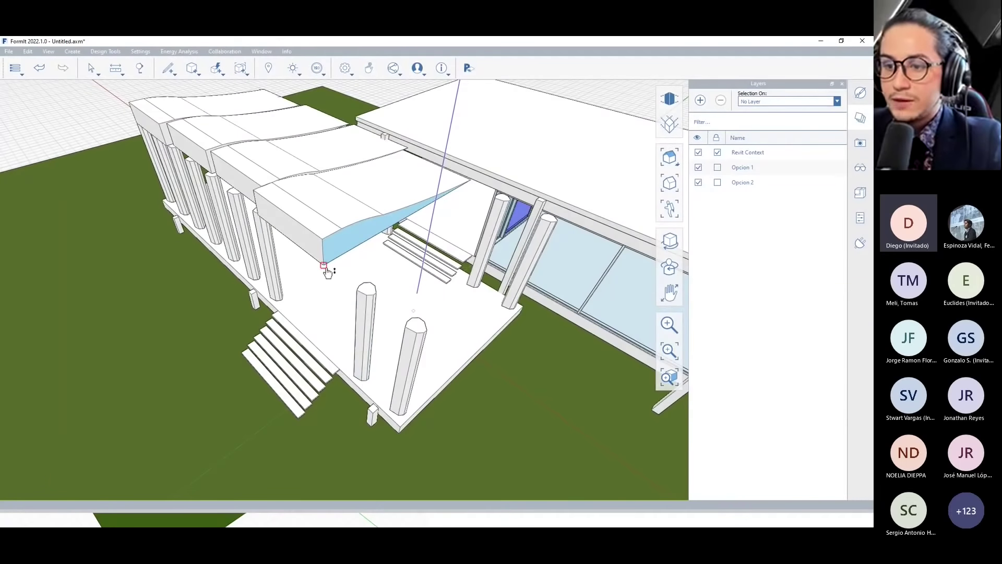
{"action": "left_click_drag", "start_coordinate": [326, 271], "coordinate": [420, 343]}
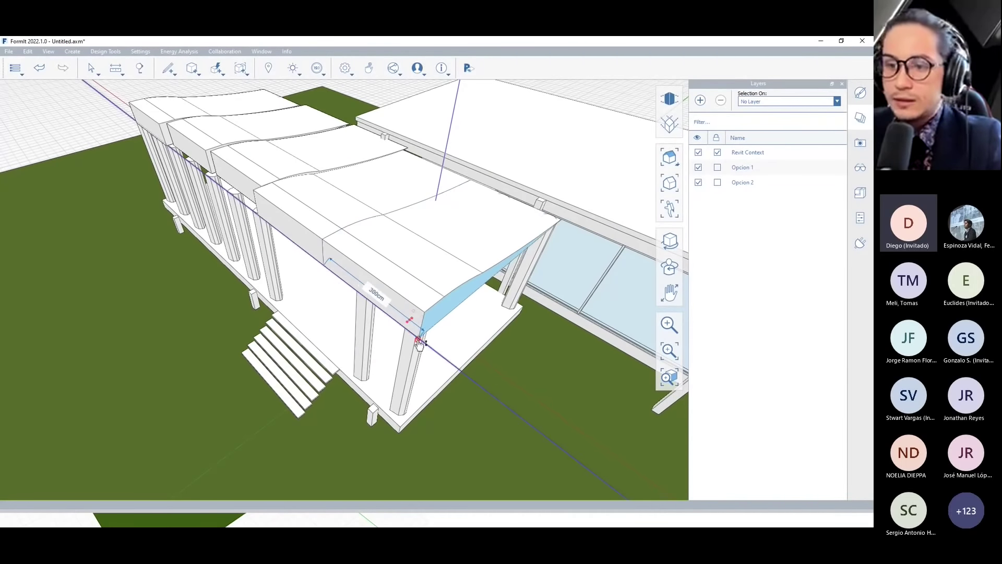
Zoom out to check the fully roofed pavilion, then bring up the materials library.
{"action": "scroll", "coordinate": [420, 343], "scroll_direction": "down", "scroll_amount": 5}
{"action": "middle_click_drag", "start_coordinate": [420, 343], "coordinate": [462, 310]}
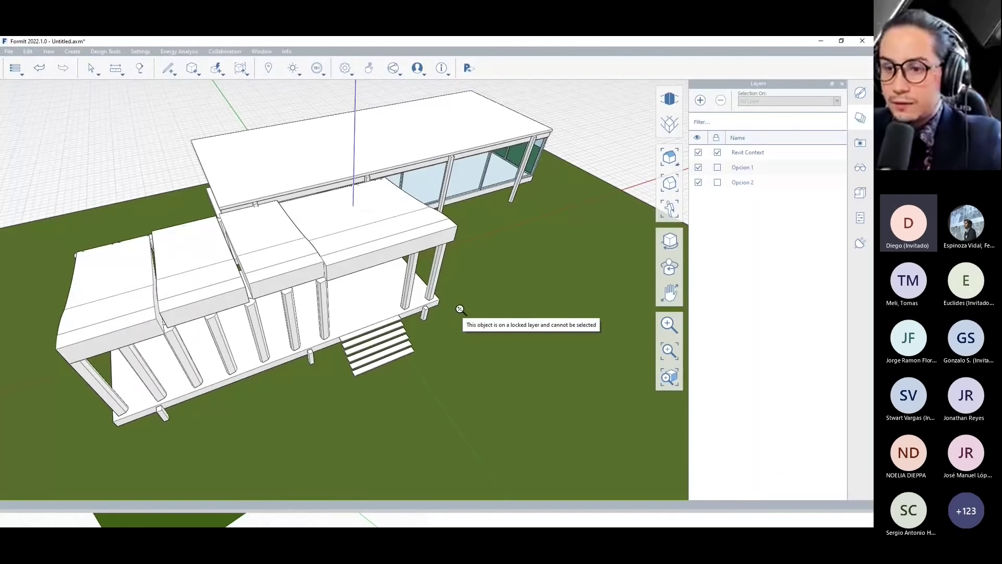
{"action": "middle_click_drag", "start_coordinate": [460, 309], "coordinate": [344, 303]}
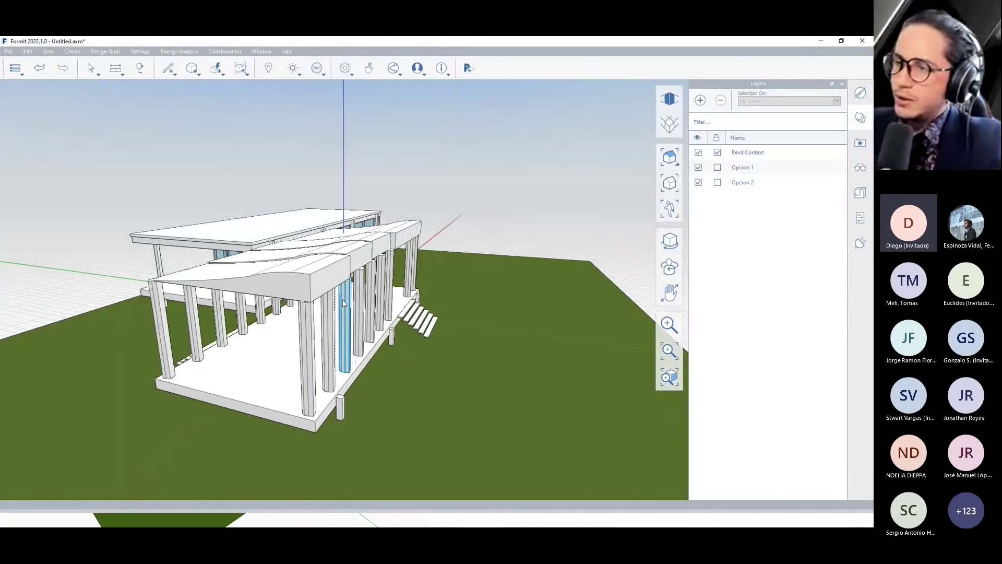
{"action": "left_click", "coordinate": [860, 93]}
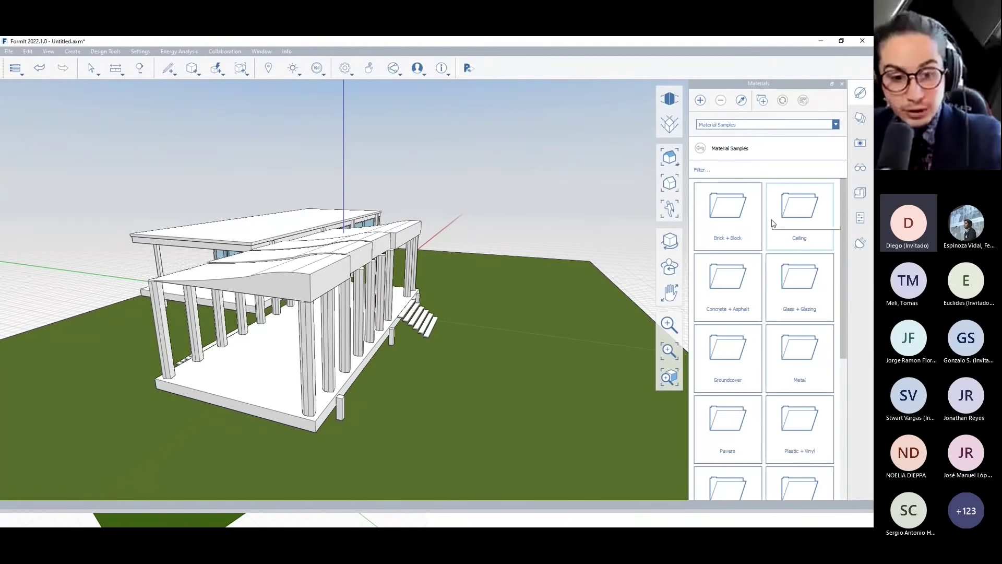
Browse past Pavers to the Textiles samples and pick Wood Mesh - Straw Weave.
{"action": "scroll", "coordinate": [777, 329], "scroll_direction": "down", "scroll_amount": 3}
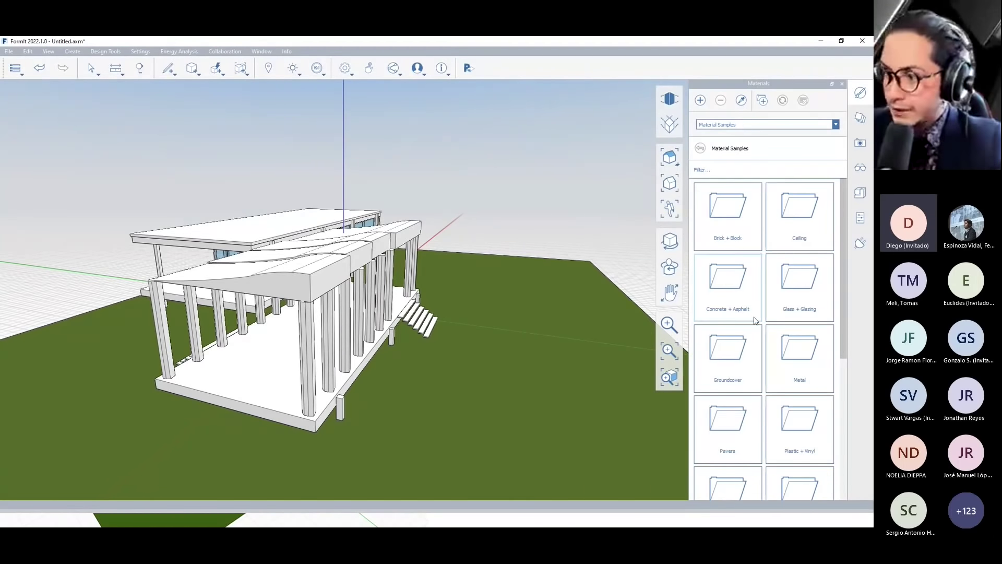
{"action": "scroll", "coordinate": [757, 318], "scroll_direction": "down", "scroll_amount": 1}
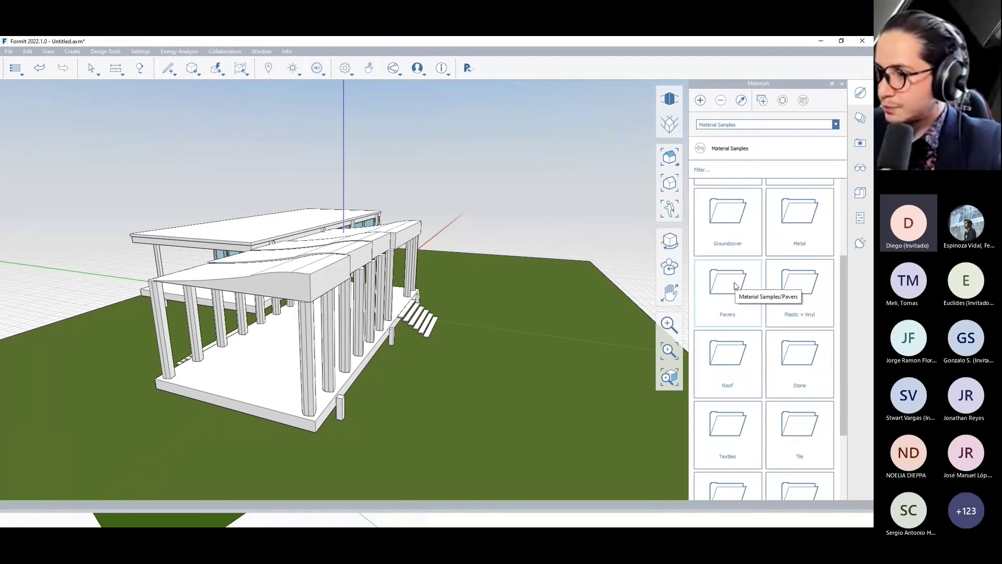
{"action": "left_click", "coordinate": [734, 286]}
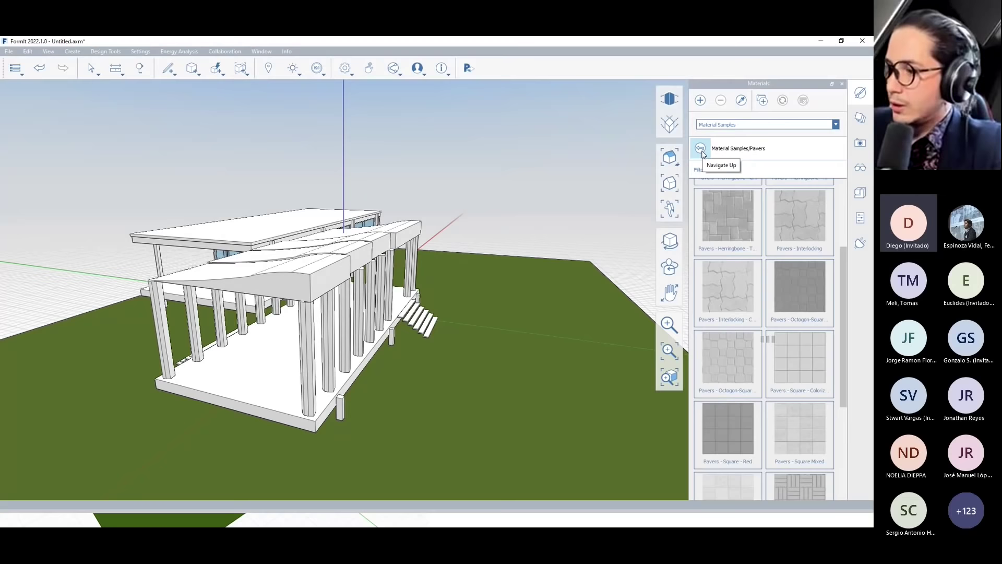
{"action": "left_click", "coordinate": [701, 150]}
{"action": "left_click", "coordinate": [732, 378]}
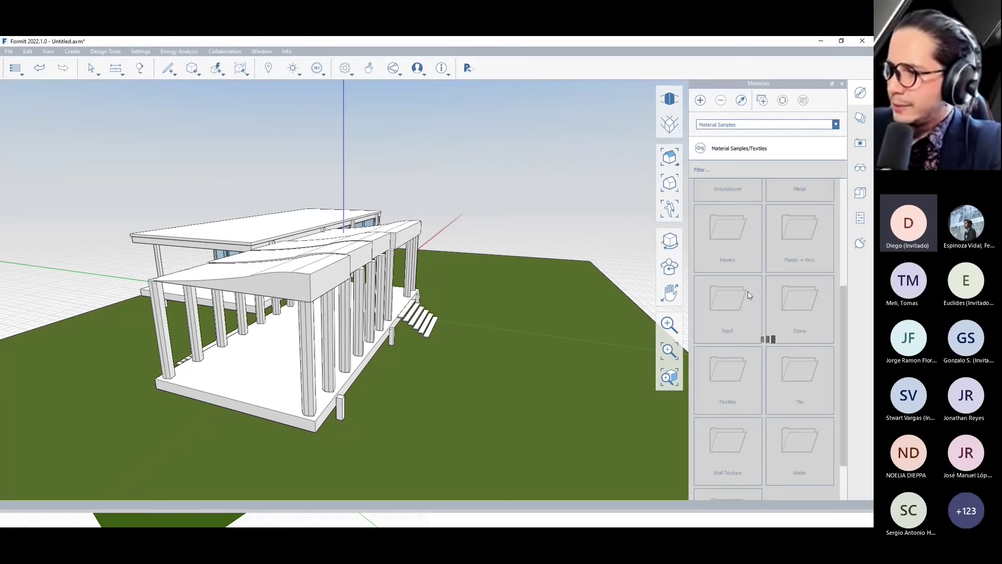
{"action": "scroll", "coordinate": [766, 337], "scroll_direction": "down", "scroll_amount": 5}
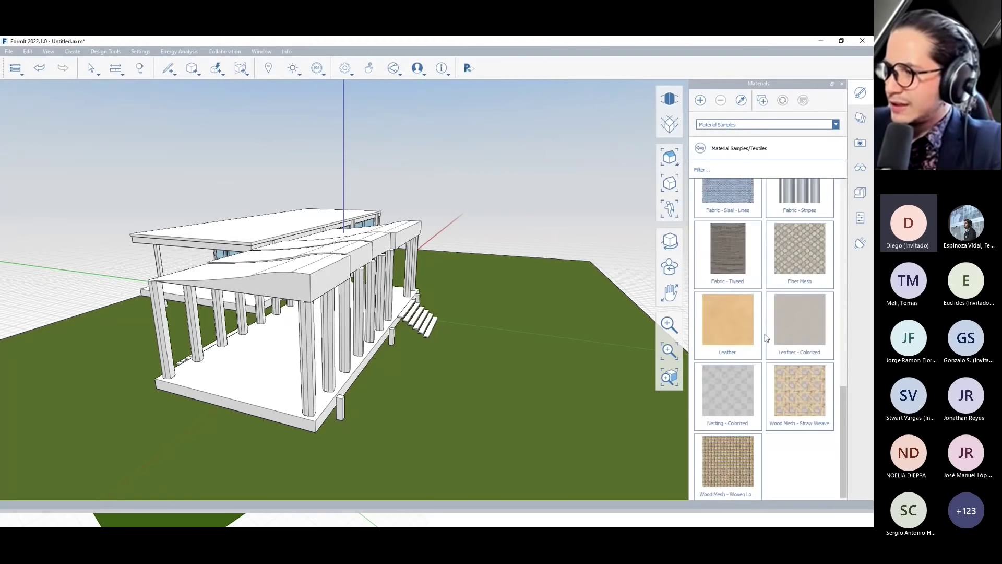
{"action": "left_click", "coordinate": [800, 391]}
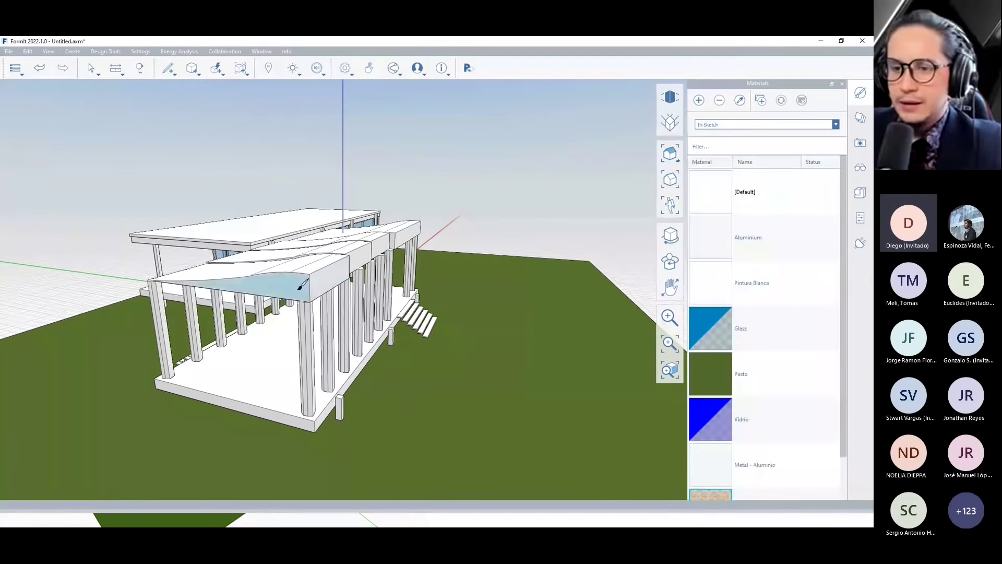
Paint the roof block's front, end and top faces with Wood Mesh - Straw Weave.
{"action": "left_click", "coordinate": [302, 285]}
{"action": "scroll", "coordinate": [323, 286], "scroll_direction": "up", "scroll_amount": 2}
{"action": "scroll", "coordinate": [316, 283], "scroll_direction": "up", "scroll_amount": 2}
{"action": "left_click", "coordinate": [309, 280]}
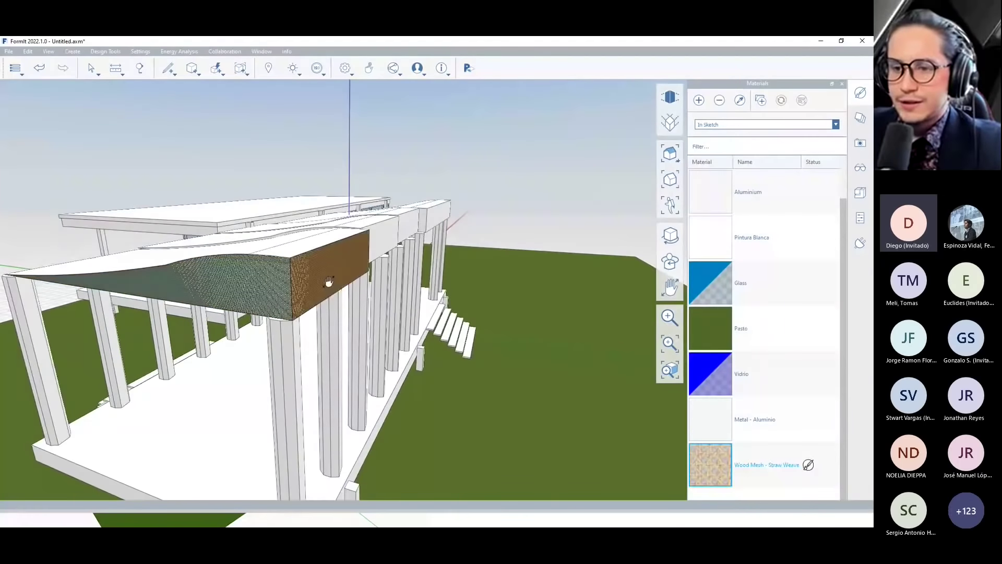
{"action": "scroll", "coordinate": [313, 276], "scroll_direction": "up", "scroll_amount": 2}
{"action": "scroll", "coordinate": [329, 269], "scroll_direction": "up", "scroll_amount": 2}
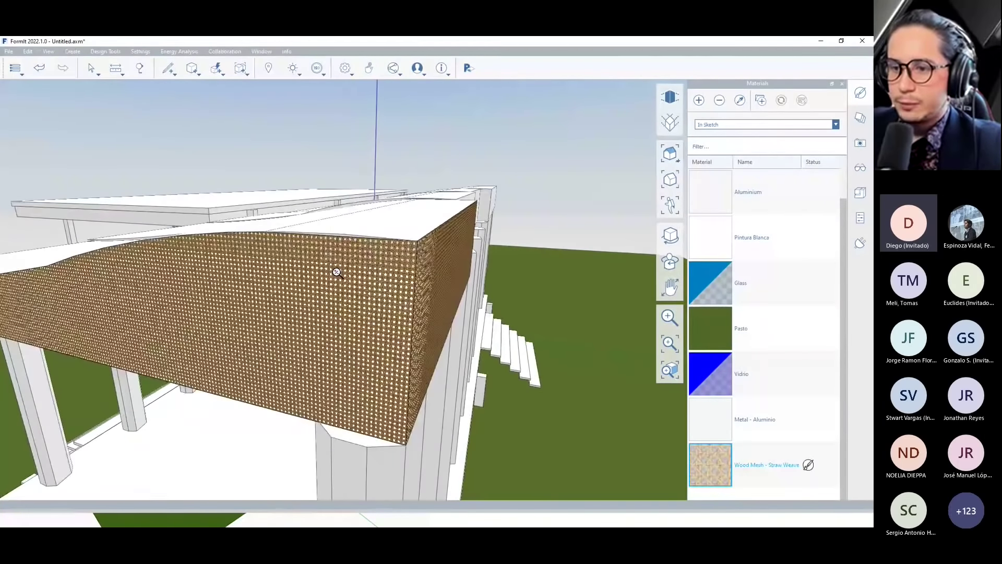
{"action": "scroll", "coordinate": [337, 272], "scroll_direction": "up", "scroll_amount": 3}
{"action": "scroll", "coordinate": [347, 270], "scroll_direction": "up", "scroll_amount": 2}
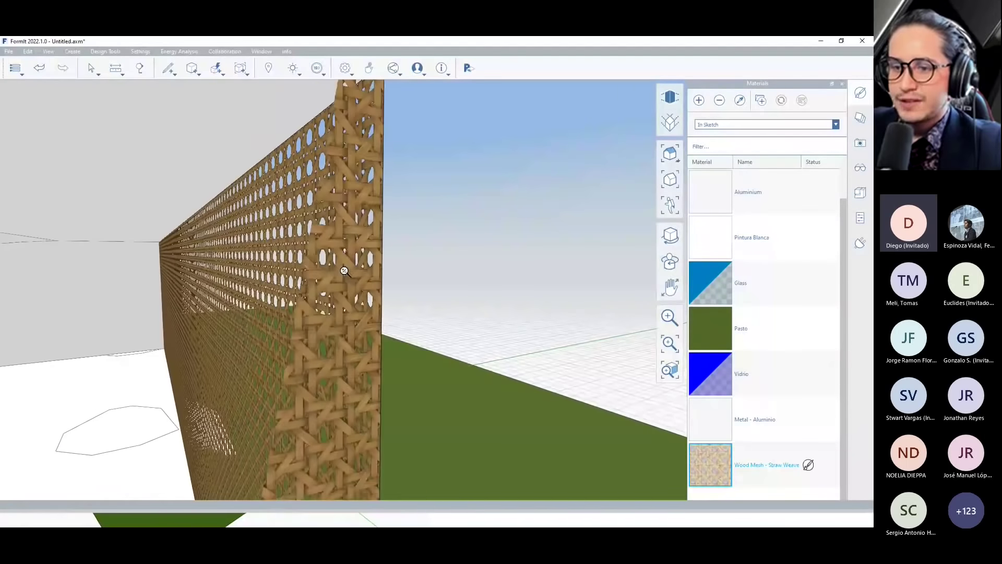
{"action": "scroll", "coordinate": [368, 271], "scroll_direction": "up", "scroll_amount": 2}
{"action": "scroll", "coordinate": [375, 273], "scroll_direction": "up", "scroll_amount": 2}
{"action": "scroll", "coordinate": [374, 274], "scroll_direction": "down", "scroll_amount": 2}
{"action": "scroll", "coordinate": [314, 287], "scroll_direction": "down", "scroll_amount": 2}
{"action": "scroll", "coordinate": [293, 287], "scroll_direction": "down", "scroll_amount": 3}
{"action": "scroll", "coordinate": [346, 181], "scroll_direction": "down", "scroll_amount": 1}
{"action": "left_click", "coordinate": [345, 182]}
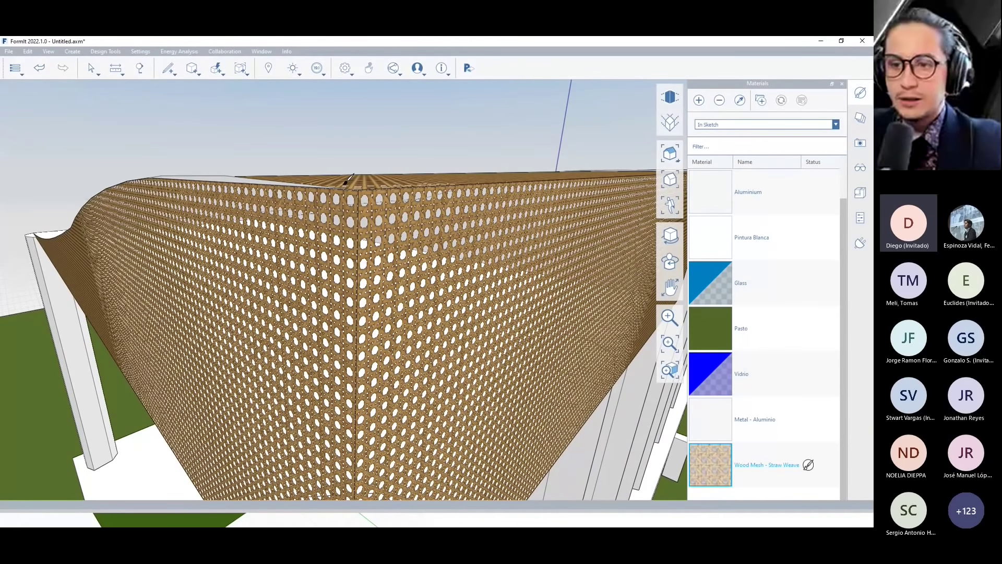
Paint the remaining white roof surfaces and slab faces with Wood Mesh - Straw Weave.
{"action": "mouse_move", "coordinate": [345, 181]}
{"action": "middle_mouse_down"}
{"action": "mouse_move", "coordinate": [273, 264]}
{"action": "mouse_move", "coordinate": [308, 277]}
{"action": "mouse_move", "coordinate": [311, 159]}
{"action": "mouse_move", "coordinate": [336, 263]}
{"action": "middle_mouse_up"}
{"action": "left_click", "coordinate": [347, 326]}
{"action": "mouse_move", "coordinate": [347, 326]}
{"action": "middle_mouse_down"}
{"action": "mouse_move", "coordinate": [521, 264]}
{"action": "mouse_move", "coordinate": [488, 271]}
{"action": "middle_mouse_up"}
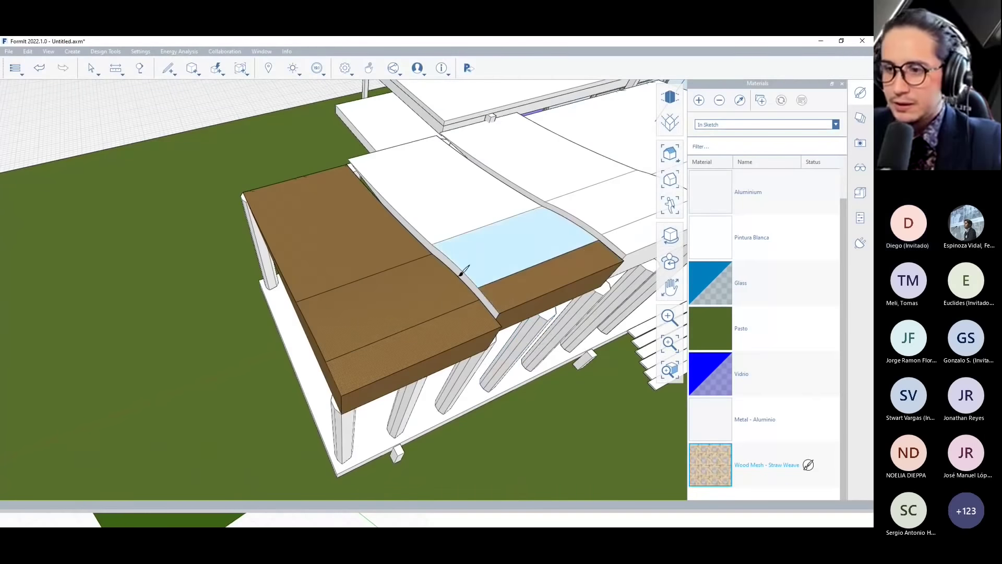
{"action": "mouse_move", "coordinate": [510, 246]}
{"action": "middle_mouse_down"}
{"action": "mouse_move", "coordinate": [353, 251]}
{"action": "mouse_move", "coordinate": [532, 293]}
{"action": "mouse_move", "coordinate": [198, 235]}
{"action": "middle_mouse_up"}
{"action": "left_click", "coordinate": [197, 237]}
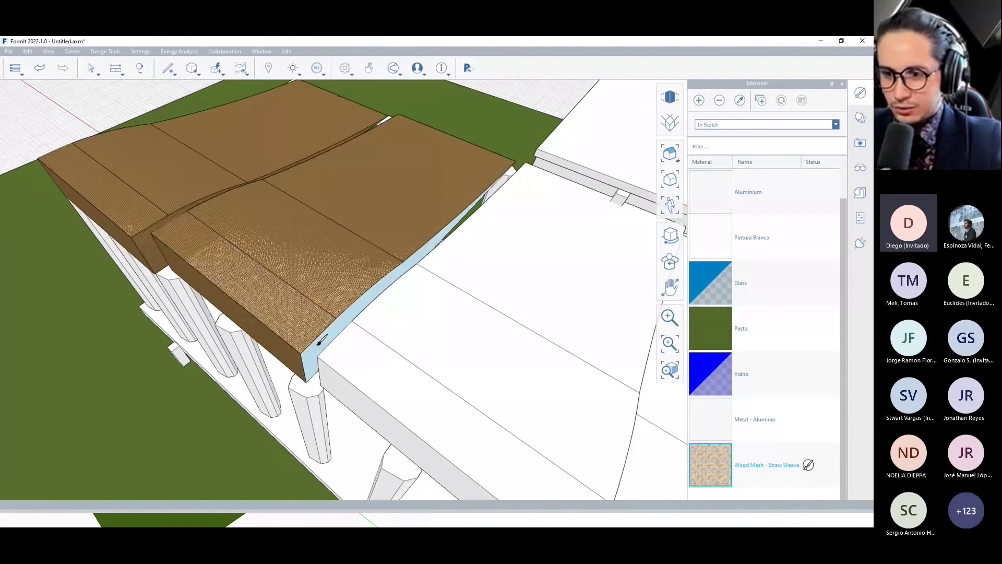
{"action": "left_click", "coordinate": [359, 354]}
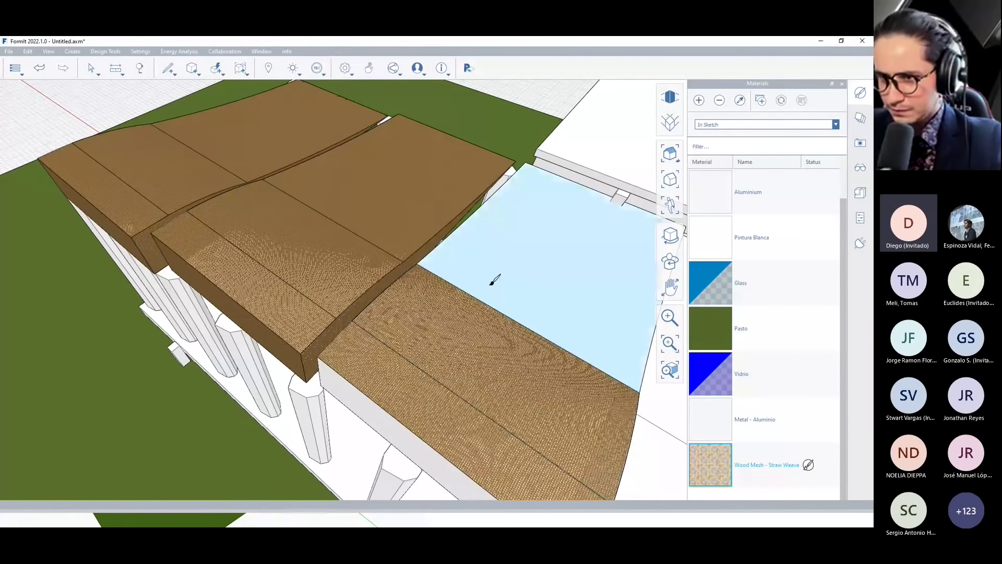
{"action": "middle_click_drag", "start_coordinate": [495, 280], "coordinate": [337, 319]}
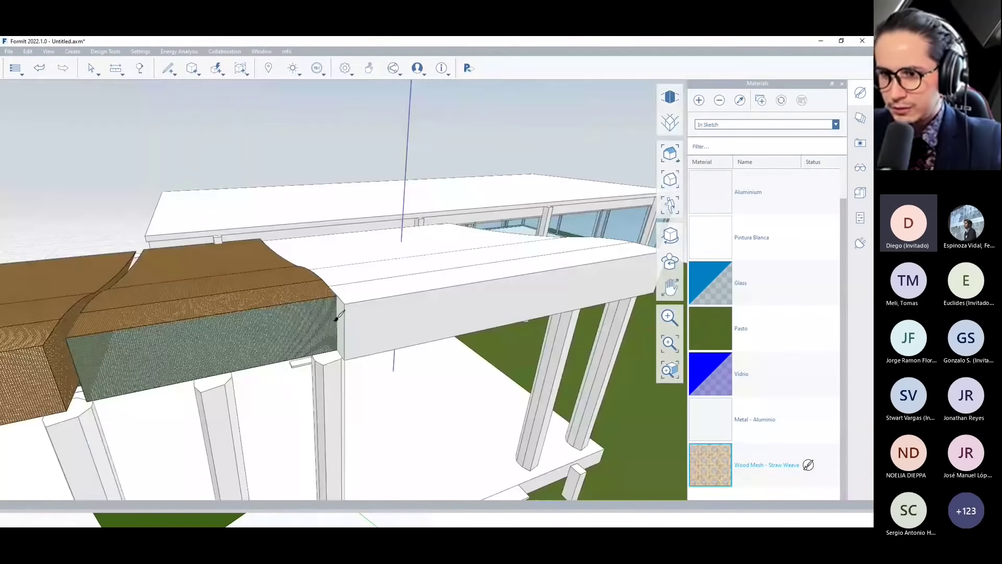
{"action": "left_click", "coordinate": [335, 251]}
{"action": "mouse_move", "coordinate": [336, 251]}
{"action": "middle_mouse_down"}
{"action": "mouse_move", "coordinate": [327, 275]}
{"action": "mouse_move", "coordinate": [242, 286]}
{"action": "middle_mouse_up"}
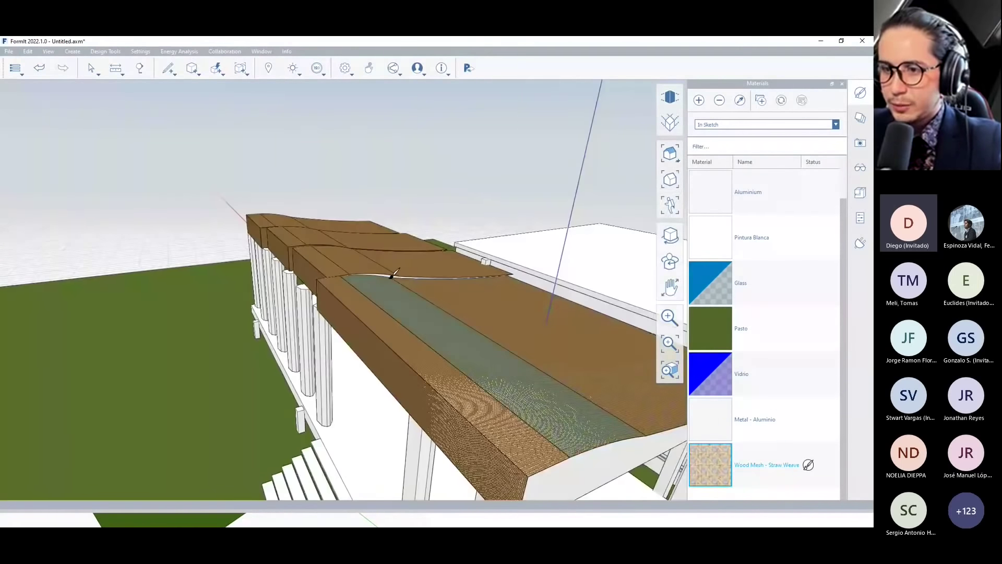
Inspect the roof from below and oblique angles, then start a new Material 1.
{"action": "scroll", "coordinate": [391, 275], "scroll_direction": "up", "scroll_amount": 5}
{"action": "scroll", "coordinate": [389, 274], "scroll_direction": "up", "scroll_amount": 3}
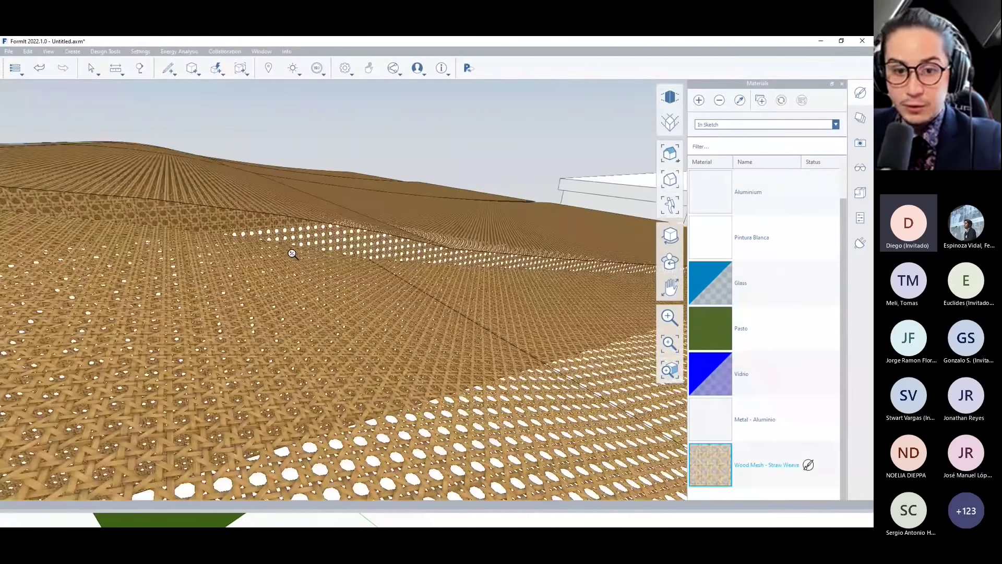
{"action": "scroll", "coordinate": [295, 253], "scroll_direction": "down", "scroll_amount": 2}
{"action": "scroll", "coordinate": [298, 252], "scroll_direction": "down", "scroll_amount": 2}
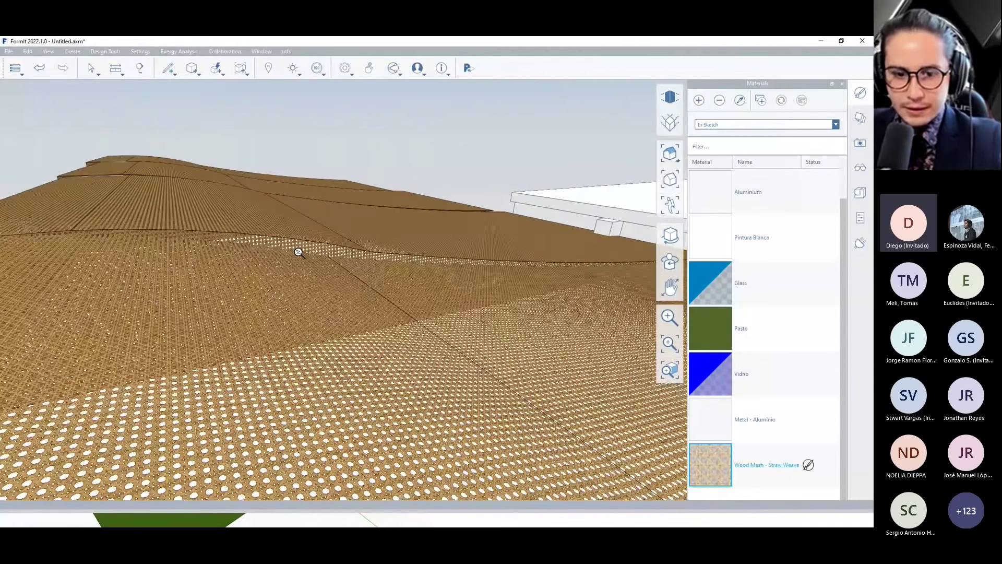
{"action": "scroll", "coordinate": [298, 253], "scroll_direction": "down", "scroll_amount": 4}
{"action": "scroll", "coordinate": [355, 300], "scroll_direction": "down", "scroll_amount": 5}
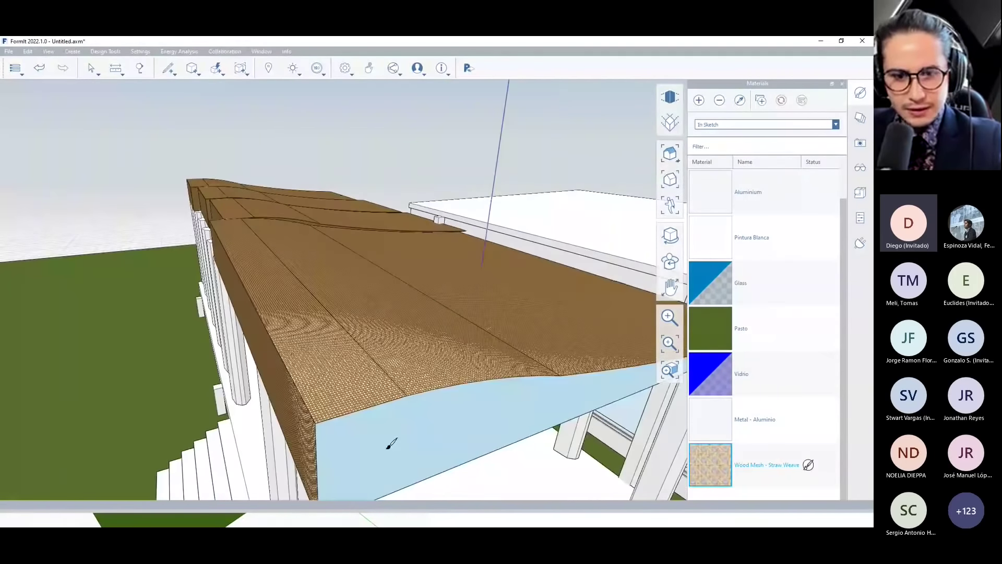
{"action": "scroll", "coordinate": [239, 331], "scroll_direction": "down", "scroll_amount": 2}
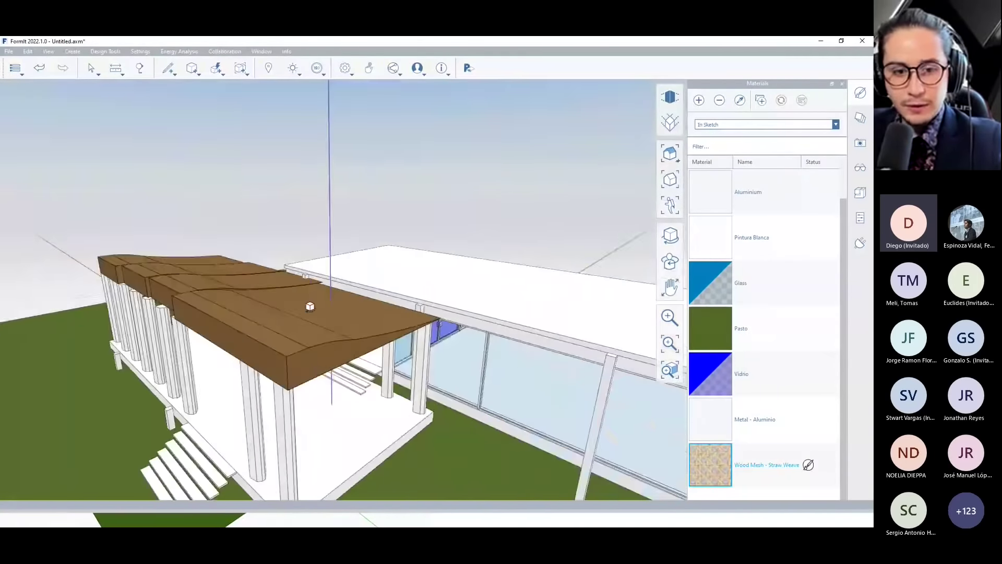
{"action": "middle_click_drag", "start_coordinate": [309, 302], "coordinate": [271, 217]}
{"action": "mouse_move", "coordinate": [315, 362]}
{"action": "middle_mouse_down"}
{"action": "mouse_move", "coordinate": [367, 325]}
{"action": "mouse_move", "coordinate": [347, 351]}
{"action": "mouse_move", "coordinate": [351, 342]}
{"action": "middle_mouse_up"}
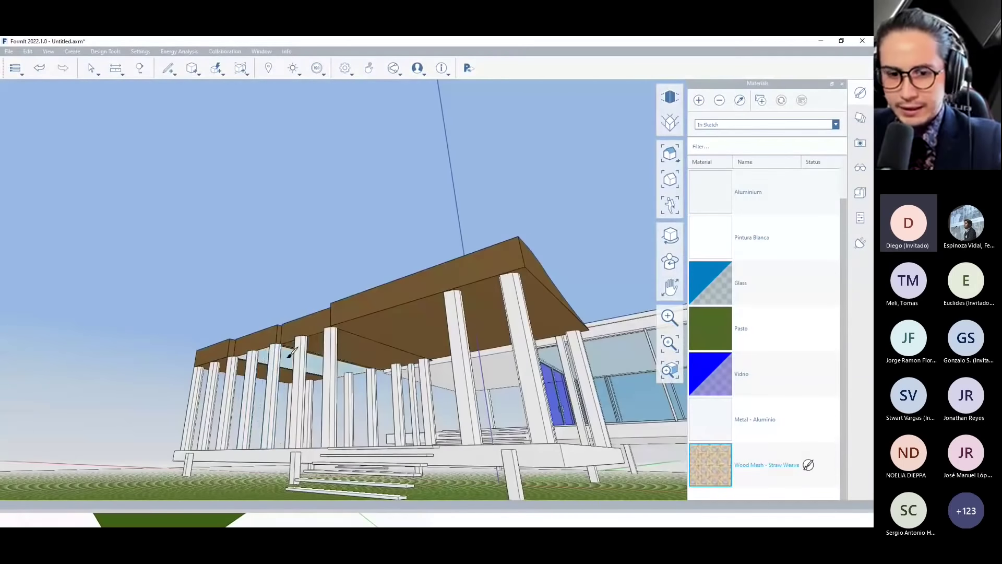
{"action": "scroll", "coordinate": [280, 358], "scroll_direction": "up", "scroll_amount": 3}
{"action": "scroll", "coordinate": [248, 370], "scroll_direction": "down", "scroll_amount": 5}
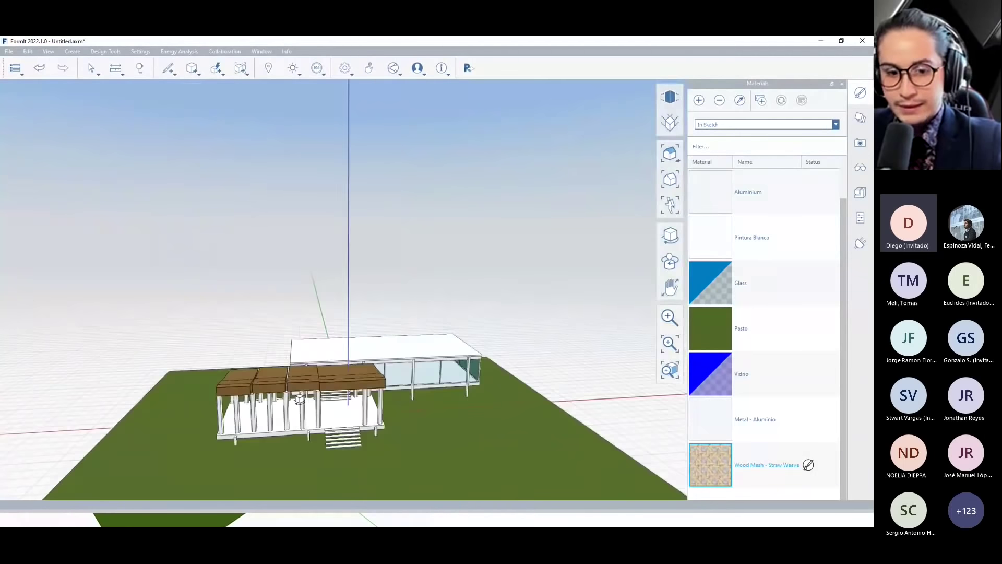
{"action": "middle_click_drag", "start_coordinate": [261, 370], "coordinate": [314, 379]}
{"action": "scroll", "coordinate": [319, 380], "scroll_direction": "up", "scroll_amount": 3}
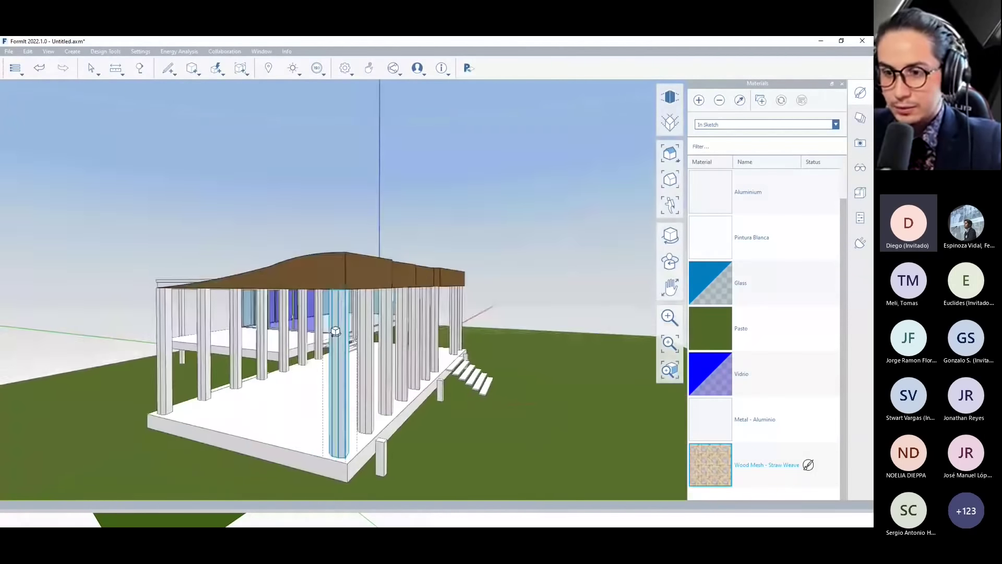
{"action": "scroll", "coordinate": [319, 380], "scroll_direction": "down", "scroll_amount": 3}
{"action": "middle_click_drag", "start_coordinate": [319, 375], "coordinate": [319, 355]}
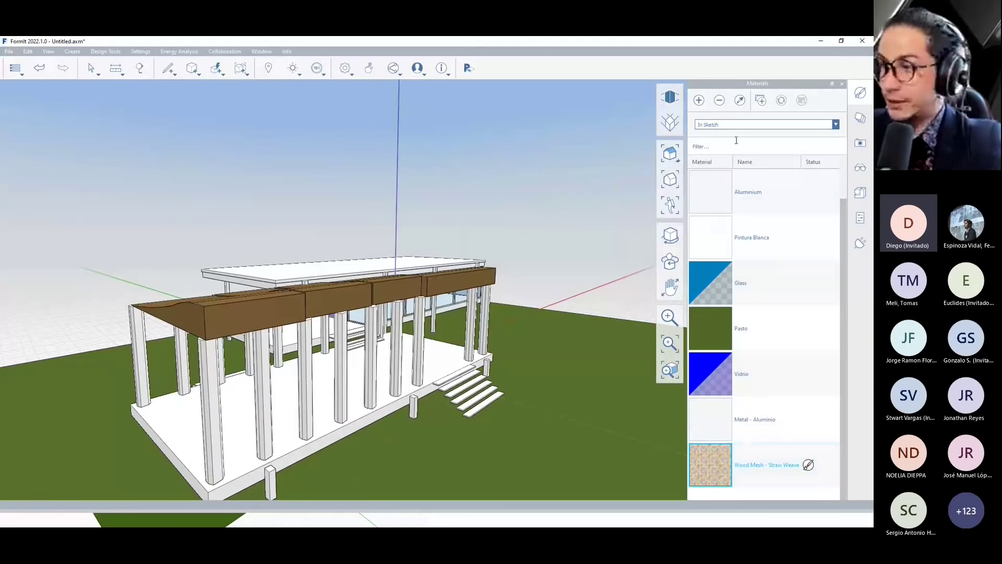
{"action": "left_click", "coordinate": [699, 99]}
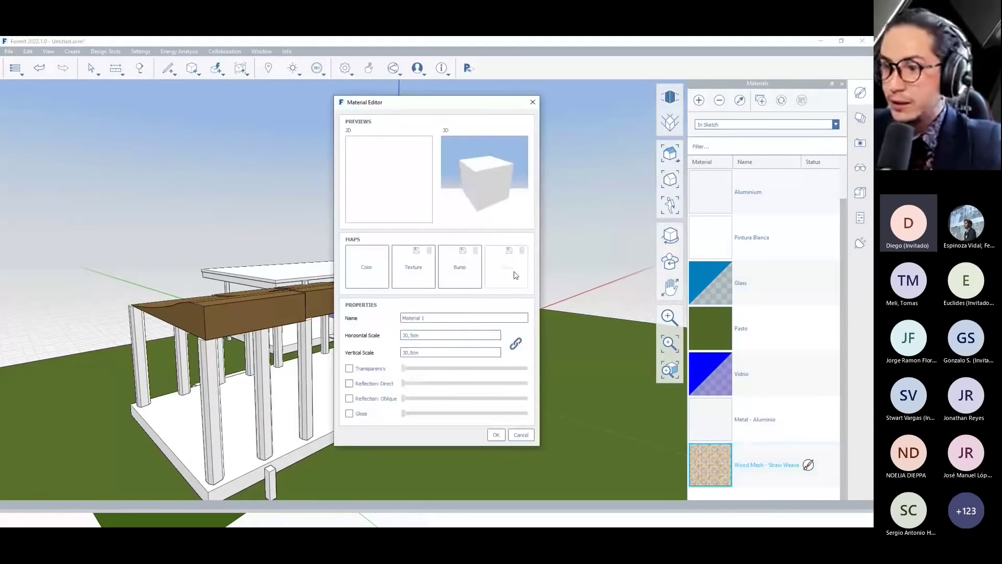
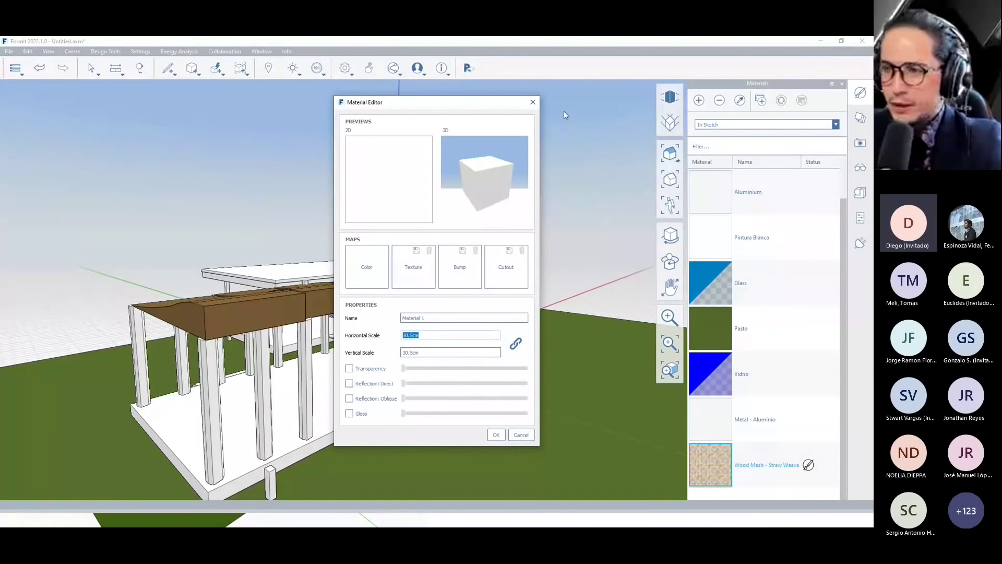
Close the Material Editor and browse Material Samples to the Concrete + Asphalt folder.
{"action": "left_click", "coordinate": [533, 102]}
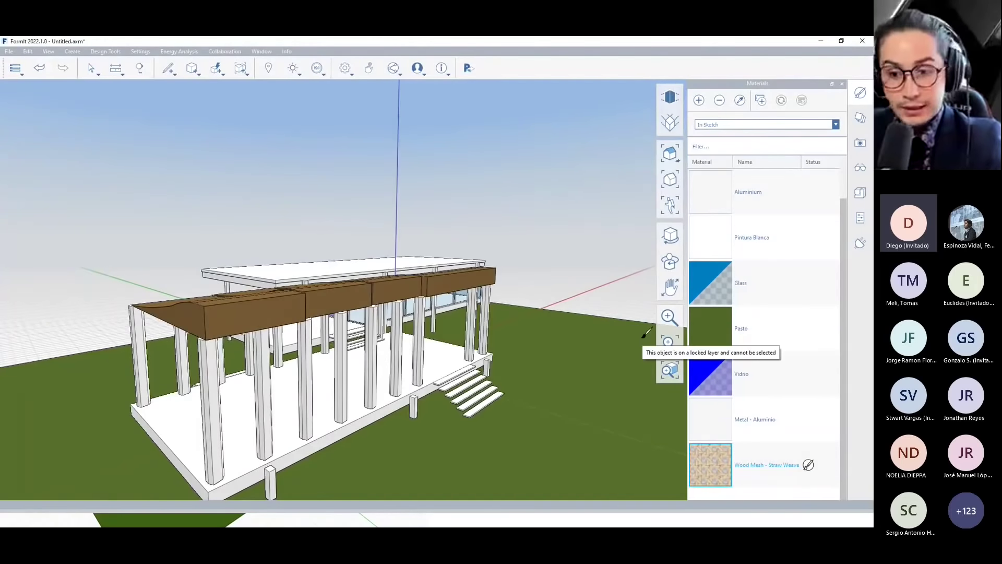
{"action": "middle_click_drag", "start_coordinate": [300, 308], "coordinate": [365, 292]}
{"action": "left_click", "coordinate": [835, 125]}
{"action": "left_click", "coordinate": [731, 149]}
{"action": "left_click", "coordinate": [699, 148]}
{"action": "left_click", "coordinate": [741, 124]}
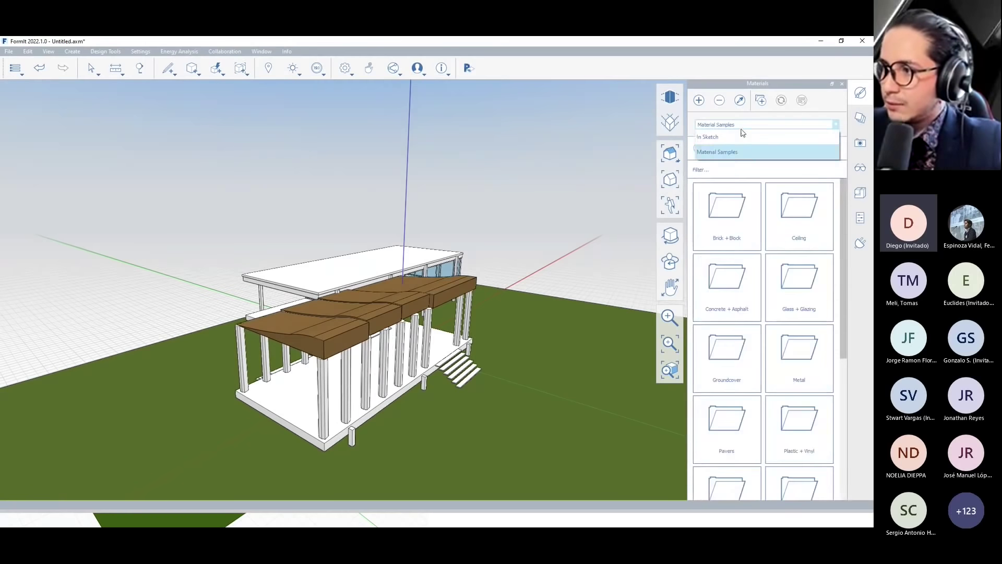
{"action": "left_click", "coordinate": [732, 140]}
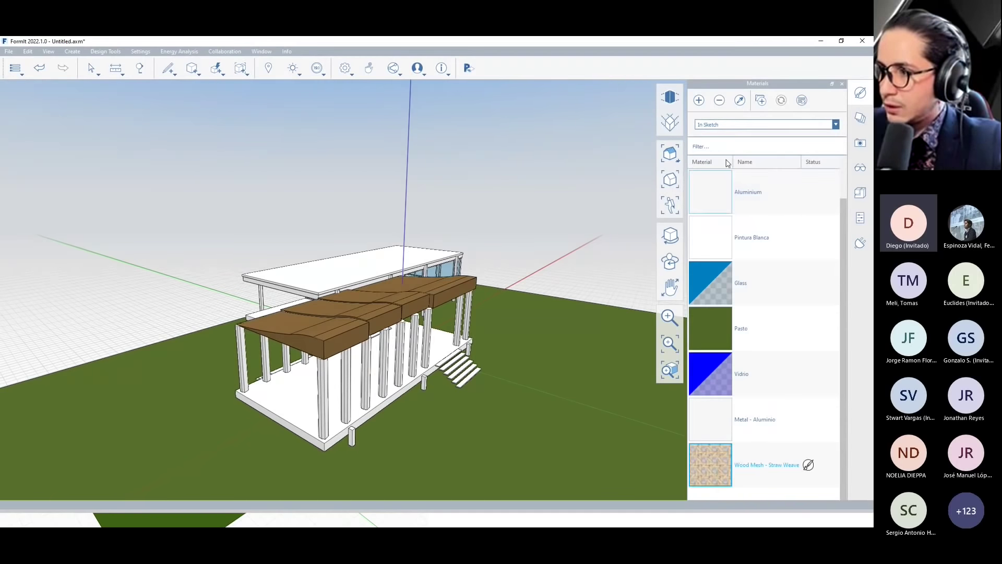
{"action": "left_click", "coordinate": [733, 125]}
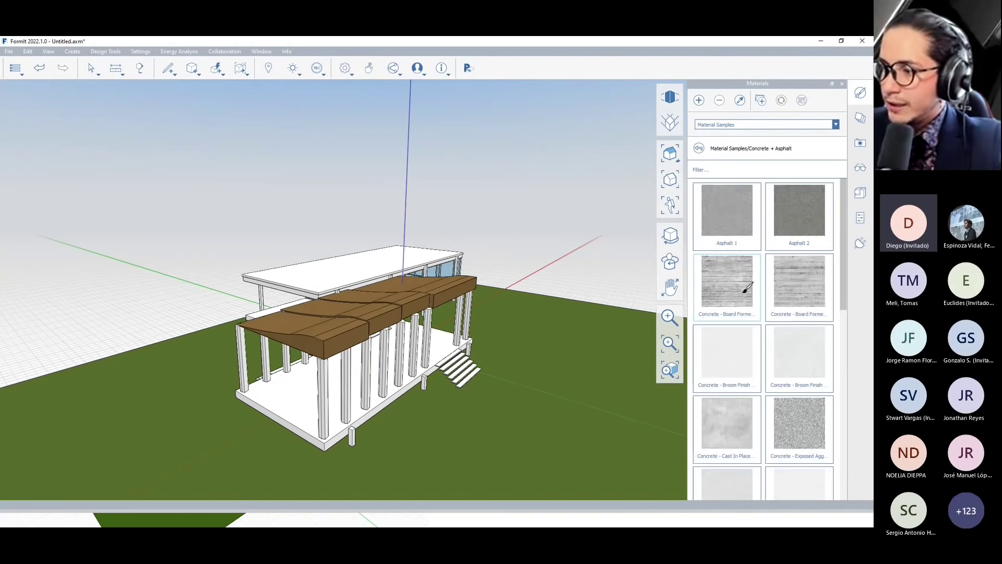
{"action": "scroll", "coordinate": [316, 384], "scroll_direction": "up", "scroll_amount": 3}
Paint each porch column with board-formed concrete.
{"action": "left_click", "coordinate": [355, 370]}
{"action": "left_click", "coordinate": [406, 353]}
{"action": "left_click", "coordinate": [447, 355]}
{"action": "left_click", "coordinate": [470, 337]}
{"action": "left_click", "coordinate": [492, 325]}
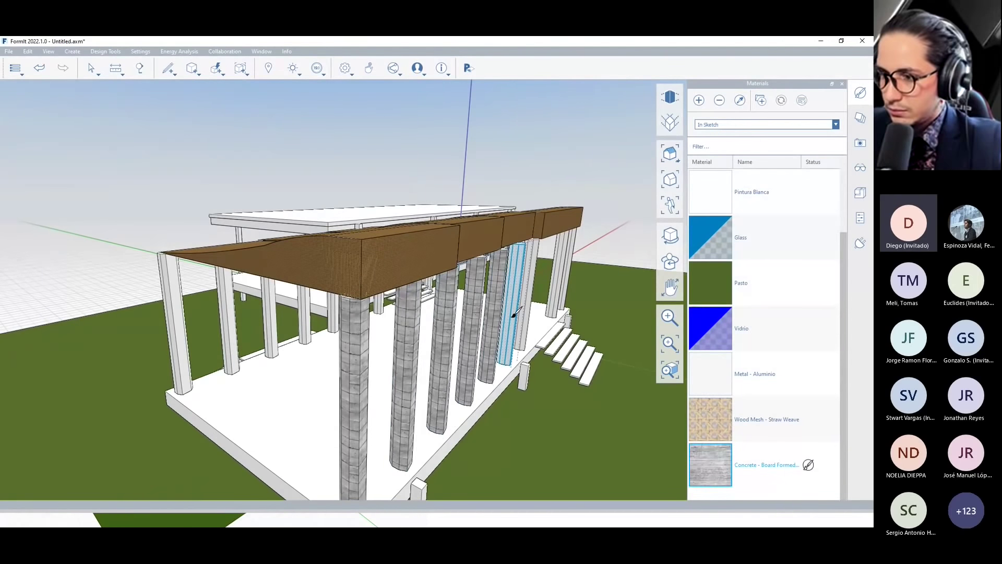
{"action": "left_click", "coordinate": [522, 308]}
{"action": "mouse_move", "coordinate": [522, 308]}
{"action": "middle_mouse_down"}
{"action": "mouse_move", "coordinate": [429, 339]}
{"action": "mouse_move", "coordinate": [552, 313]}
{"action": "middle_mouse_up"}
{"action": "left_click", "coordinate": [553, 313]}
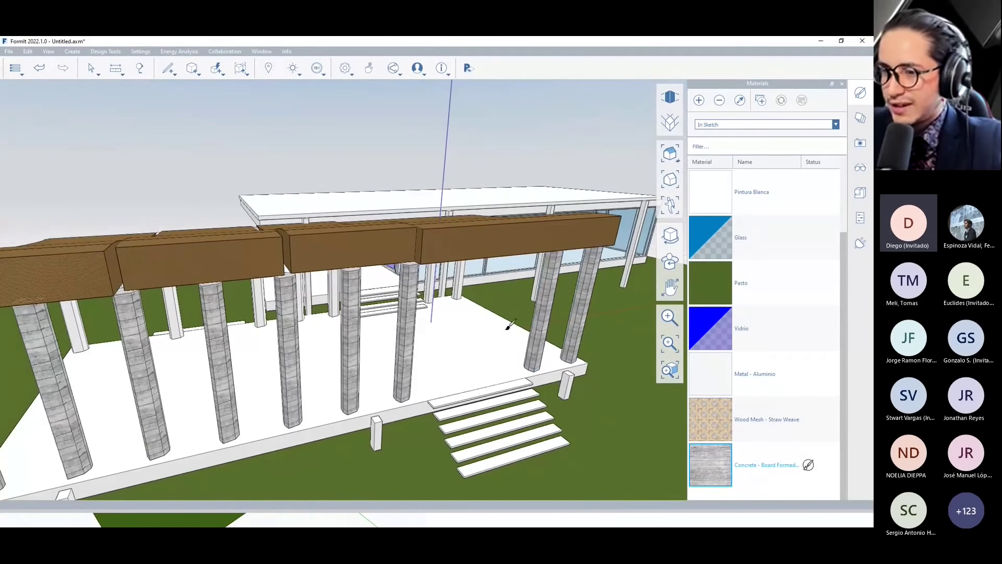
Zoom out and choose Concrete - Board Formed as the paint material.
{"action": "middle_click_drag", "start_coordinate": [509, 325], "coordinate": [368, 242]}
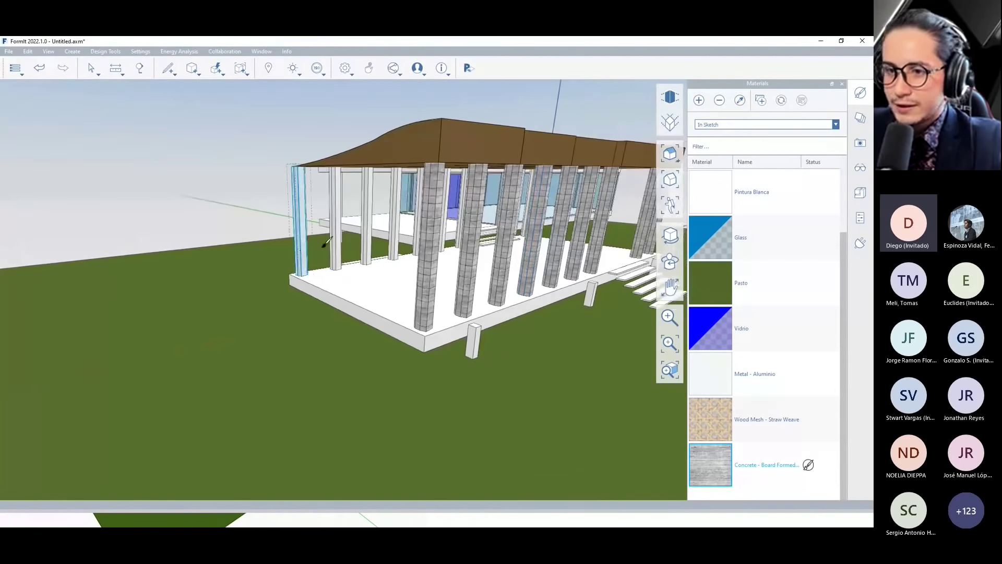
{"action": "middle_click_drag", "start_coordinate": [373, 292], "coordinate": [389, 241]}
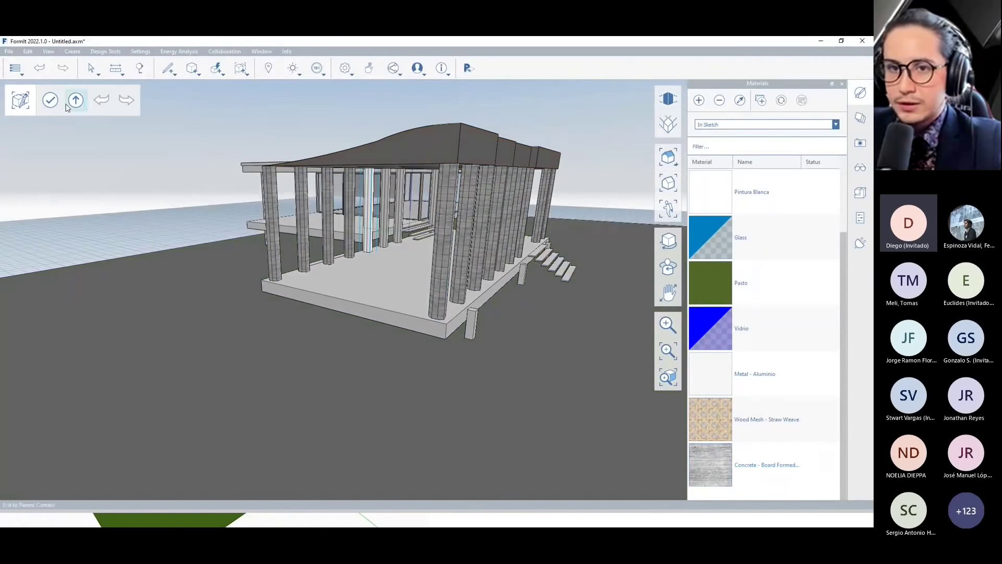
{"action": "left_click", "coordinate": [764, 465]}
{"action": "scroll", "coordinate": [372, 204], "scroll_direction": "up", "scroll_amount": 1}
{"action": "scroll", "coordinate": [373, 203], "scroll_direction": "up", "scroll_amount": 3}
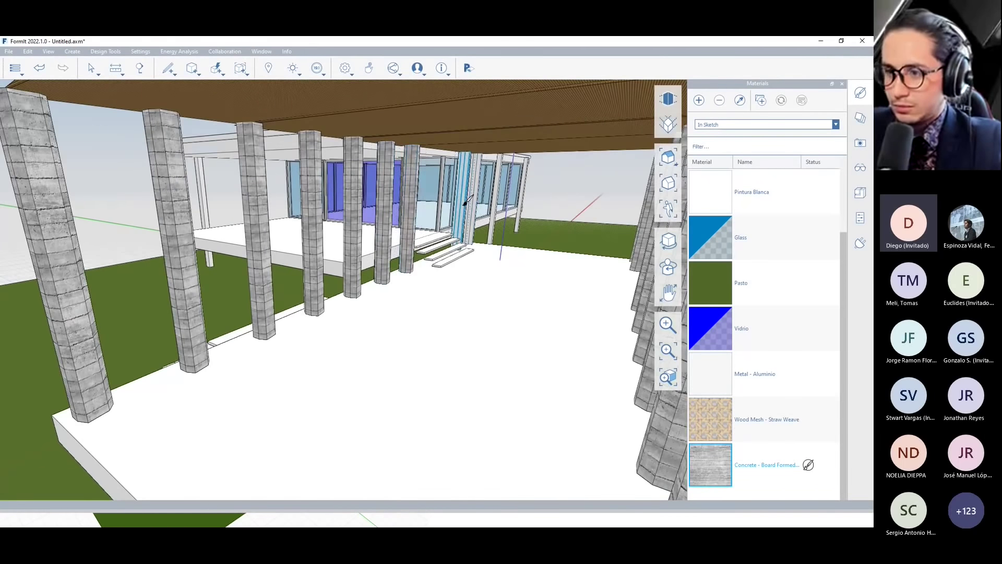
{"action": "scroll", "coordinate": [473, 205], "scroll_direction": "down", "scroll_amount": 5}
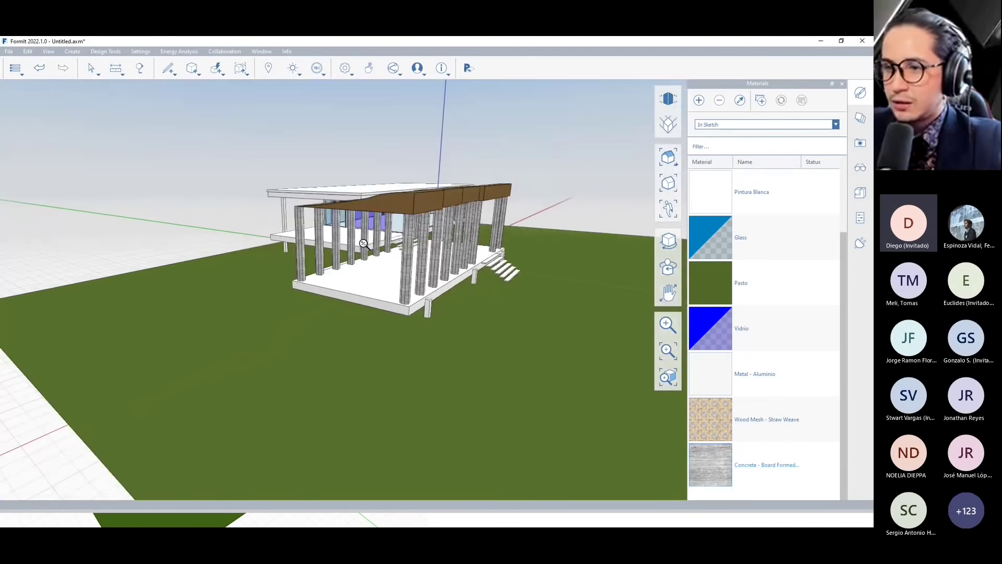
{"action": "scroll", "coordinate": [370, 289], "scroll_direction": "up", "scroll_amount": 2}
Window-select the whole pergola roof together with its columns.
{"action": "mouse_move", "coordinate": [370, 290]}
{"action": "middle_mouse_down"}
{"action": "mouse_move", "coordinate": [282, 305]}
{"action": "mouse_move", "coordinate": [128, 119]}
{"action": "middle_mouse_up"}
{"action": "key", "text": "Escape"}
{"action": "mouse_move", "coordinate": [128, 118]}
{"action": "left_mouse_down"}
{"action": "mouse_move", "coordinate": [531, 358]}
{"action": "mouse_move", "coordinate": [540, 385]}
{"action": "left_mouse_up"}
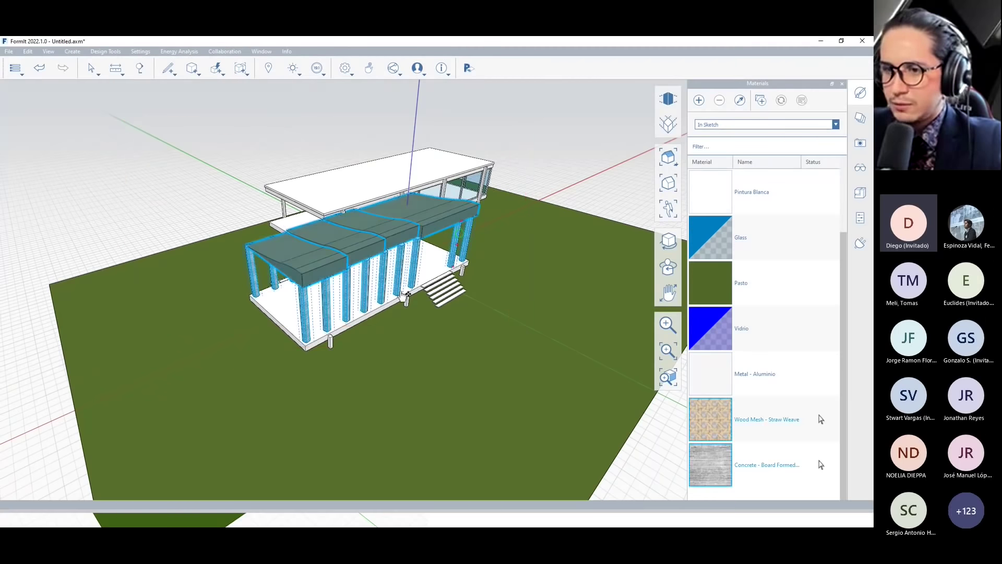
{"action": "middle_click_drag", "start_coordinate": [406, 295], "coordinate": [230, 280]}
{"action": "mouse_move", "coordinate": [177, 170]}
{"action": "left_mouse_down"}
{"action": "mouse_move", "coordinate": [526, 364]}
{"action": "mouse_move", "coordinate": [582, 418]}
{"action": "left_mouse_up"}
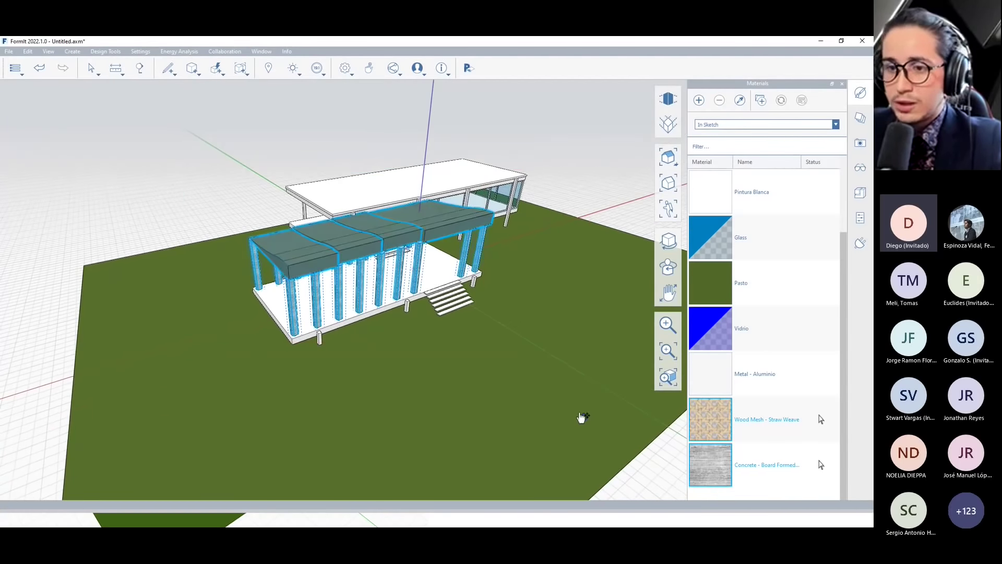
{"action": "left_click_drag", "start_coordinate": [160, 126], "coordinate": [547, 389]}
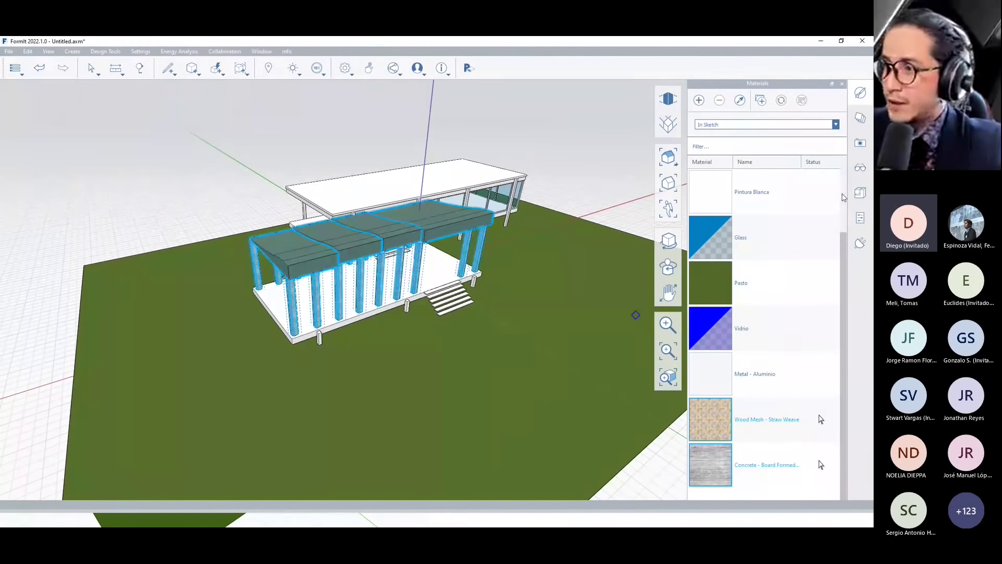
{"action": "left_click", "coordinate": [861, 118]}
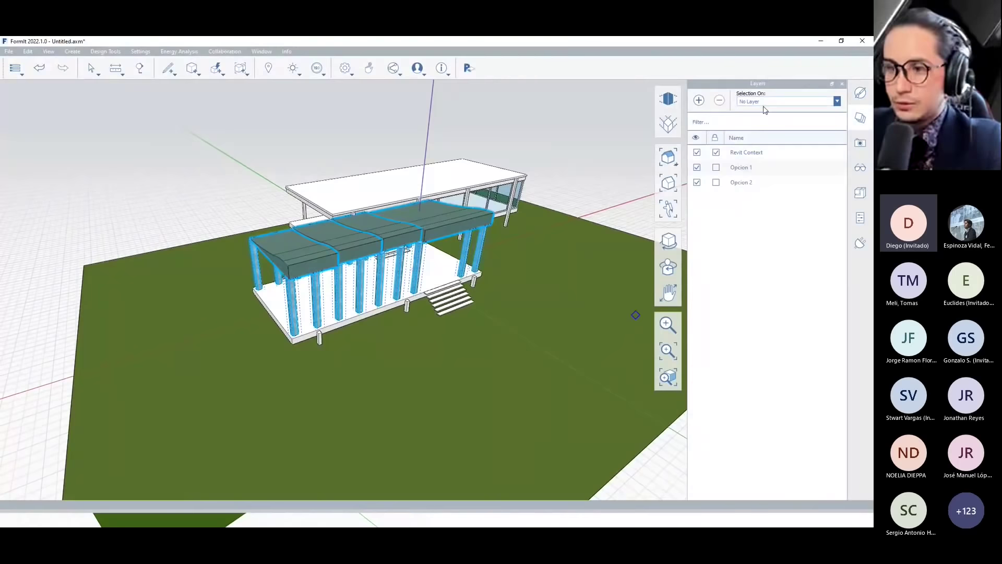
Assign the selected pergola and columns to layer Opcion 1, then hide Opcion 1.
{"action": "left_click", "coordinate": [763, 103]}
{"action": "left_click", "coordinate": [758, 125]}
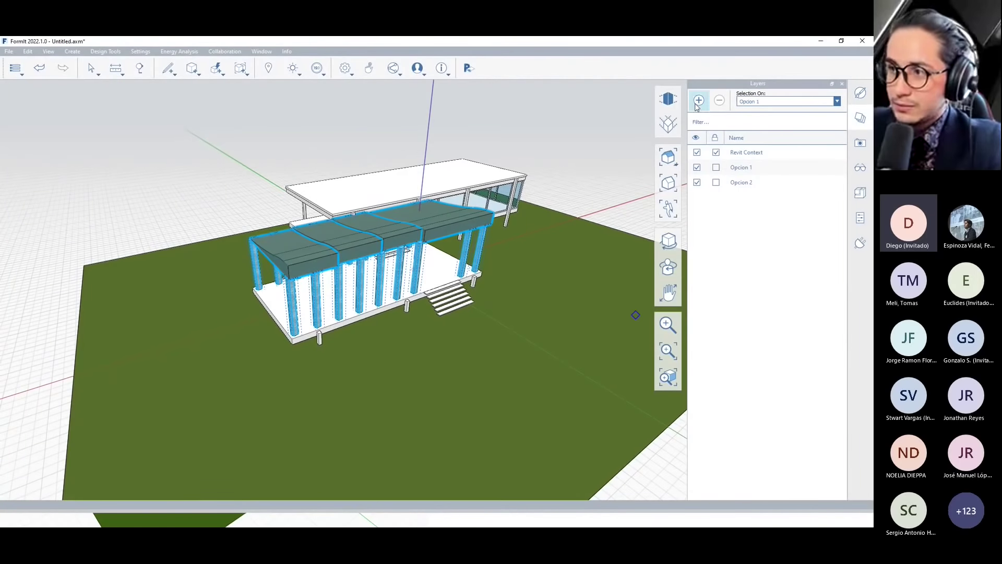
{"action": "key", "text": "ctrl"}
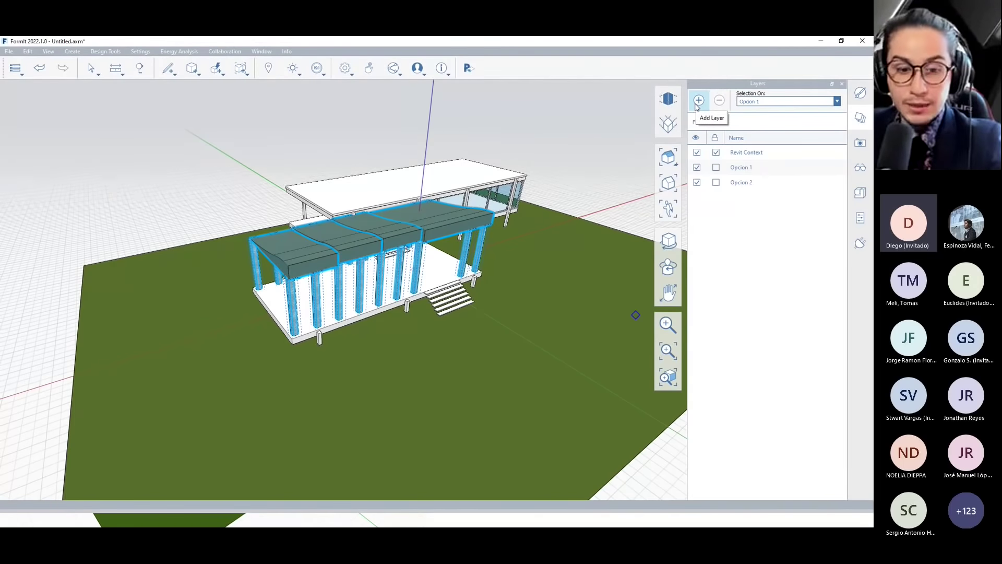
{"action": "left_click", "coordinate": [698, 168]}
{"action": "left_click", "coordinate": [697, 168]}
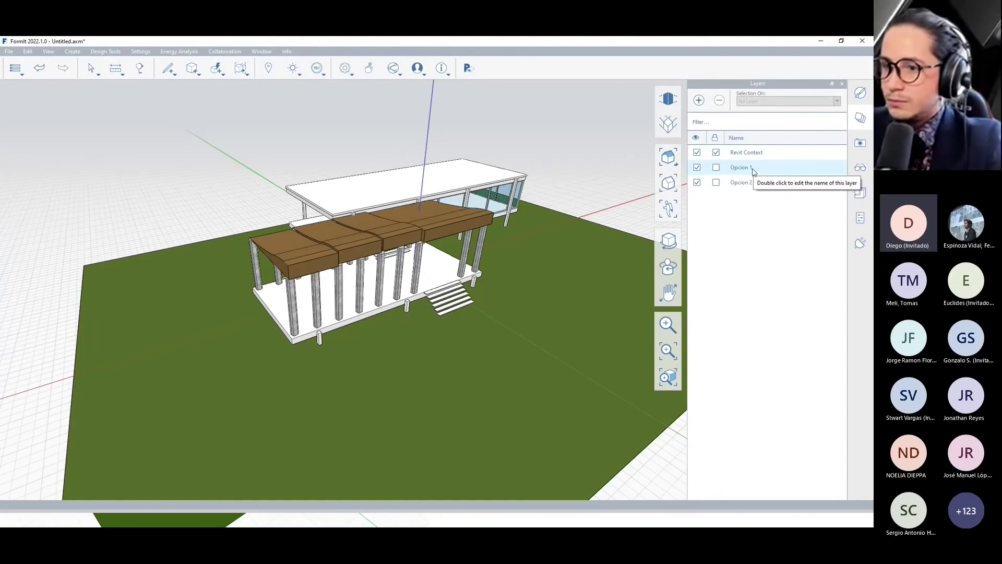
{"action": "middle_click_drag", "start_coordinate": [397, 313], "coordinate": [431, 307]}
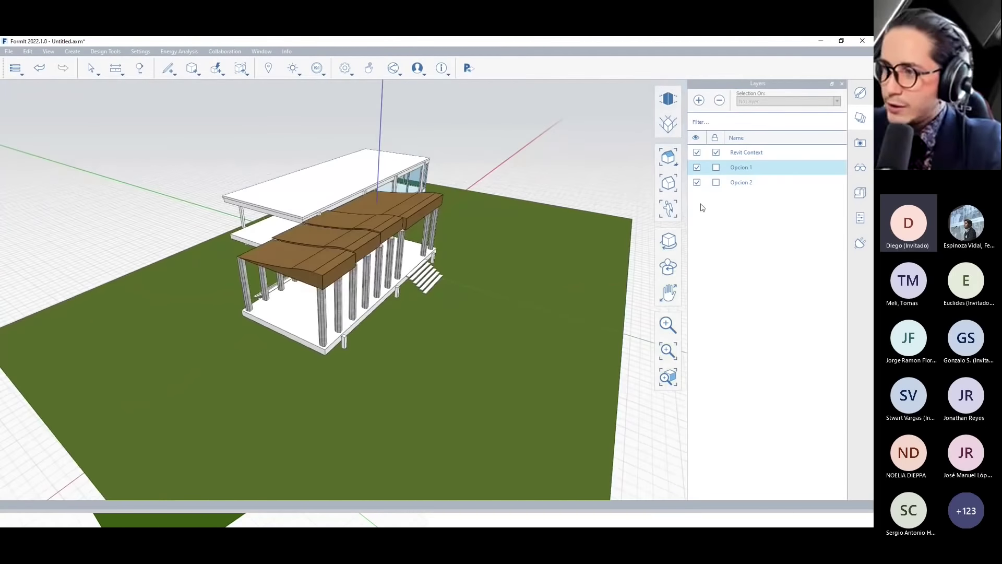
{"action": "left_click", "coordinate": [697, 167]}
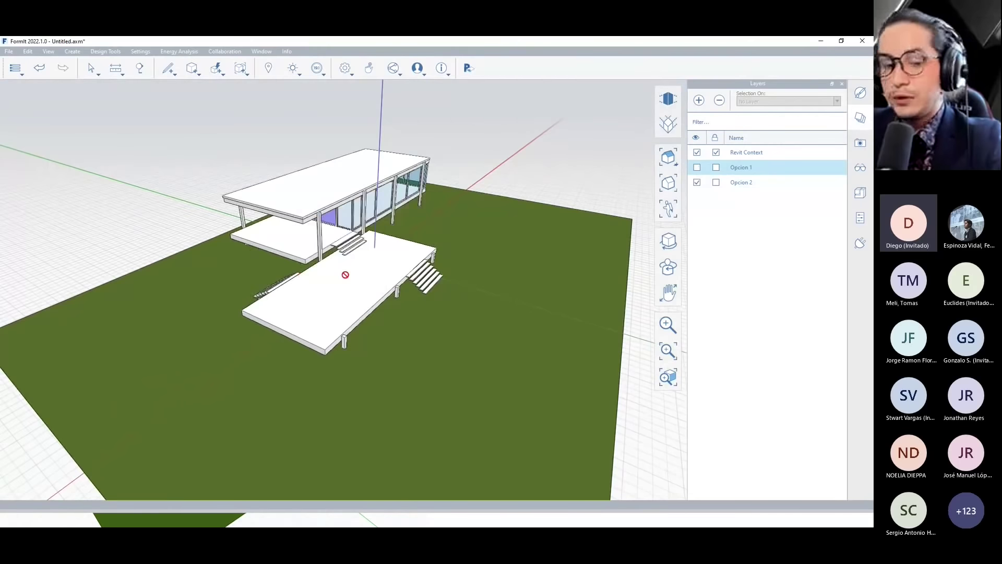
Draw a thin rectangle with a 95cm edge on the slab's front corner.
{"action": "middle_click_drag", "start_coordinate": [345, 275], "coordinate": [245, 241]}
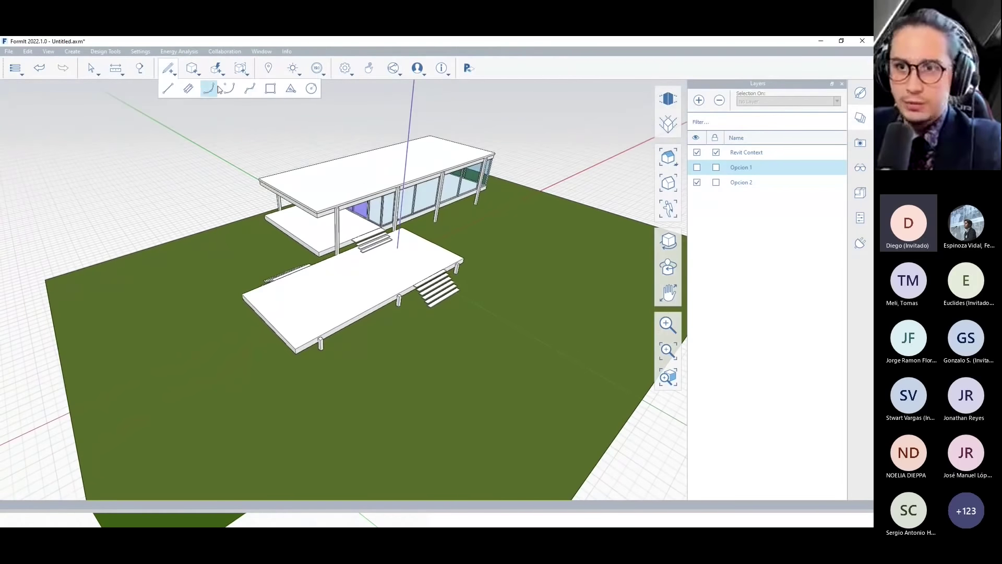
{"action": "left_click", "coordinate": [168, 90]}
{"action": "scroll", "coordinate": [289, 297], "scroll_direction": "up", "scroll_amount": 2}
{"action": "scroll", "coordinate": [290, 313], "scroll_direction": "up", "scroll_amount": 2}
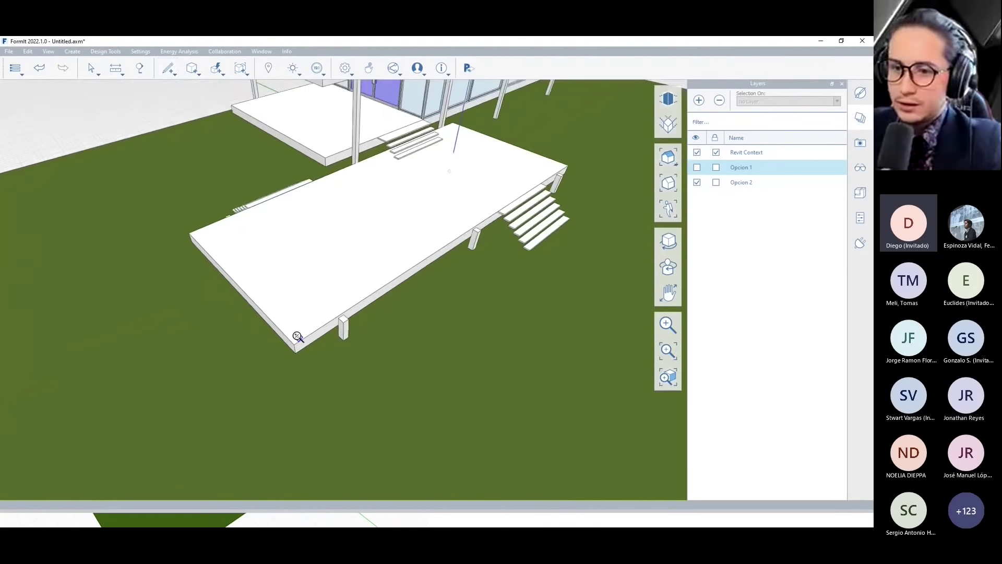
{"action": "scroll", "coordinate": [289, 340], "scroll_direction": "up", "scroll_amount": 2}
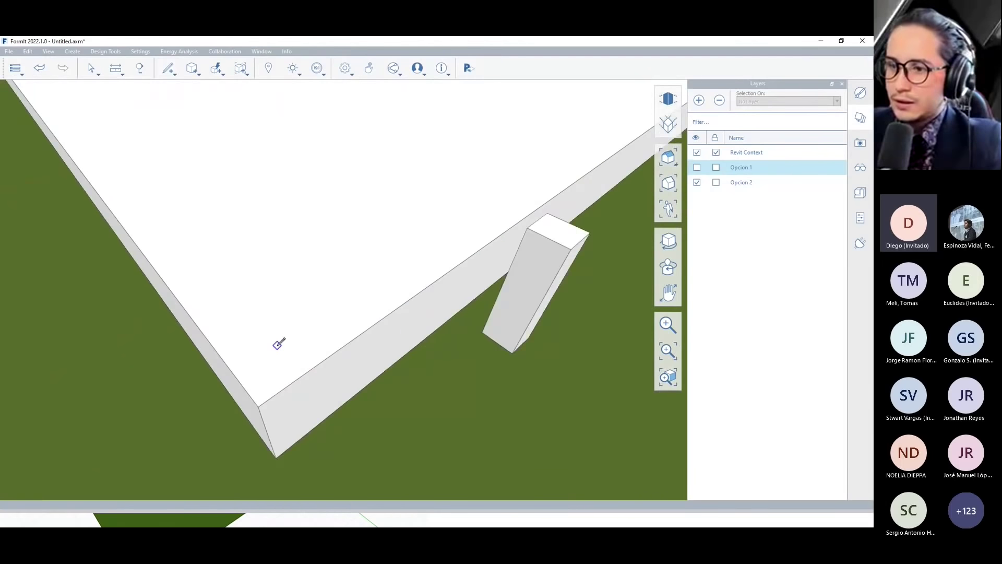
{"action": "scroll", "coordinate": [279, 343], "scroll_direction": "down", "scroll_amount": 3}
{"action": "left_click", "coordinate": [405, 223]}
{"action": "left_click", "coordinate": [302, 280]}
{"action": "left_click", "coordinate": [327, 298]}
{"action": "left_click", "coordinate": [431, 238]}
Push/Pull the rectangle up 500cm into a tall wall.
{"action": "scroll", "coordinate": [352, 292], "scroll_direction": "down", "scroll_amount": 2}
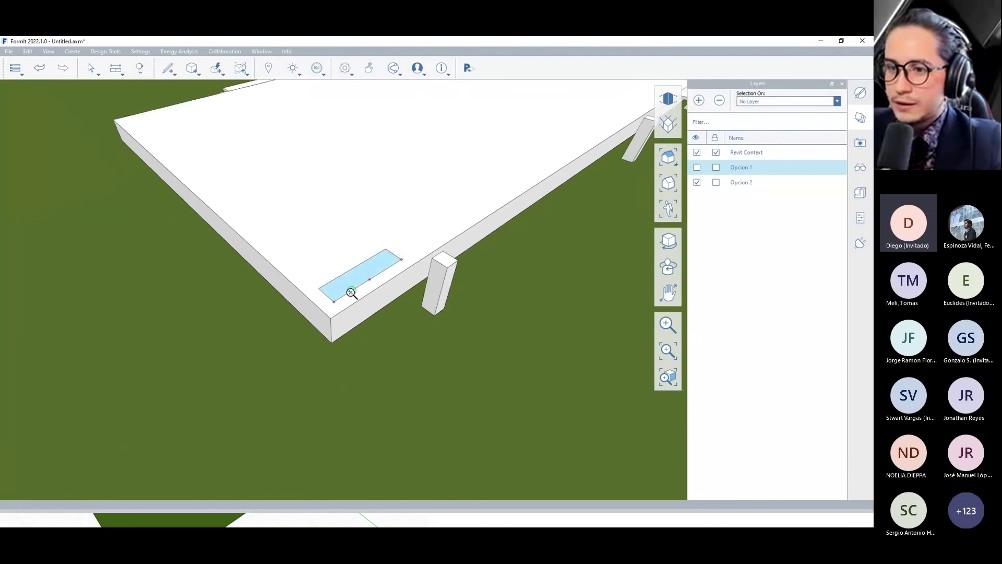
{"action": "scroll", "coordinate": [351, 292], "scroll_direction": "down", "scroll_amount": 2}
{"action": "left_click_drag", "start_coordinate": [348, 286], "coordinate": [344, 238]}
{"action": "scroll", "coordinate": [351, 262], "scroll_direction": "down", "scroll_amount": 2}
{"action": "left_click", "coordinate": [342, 246]}
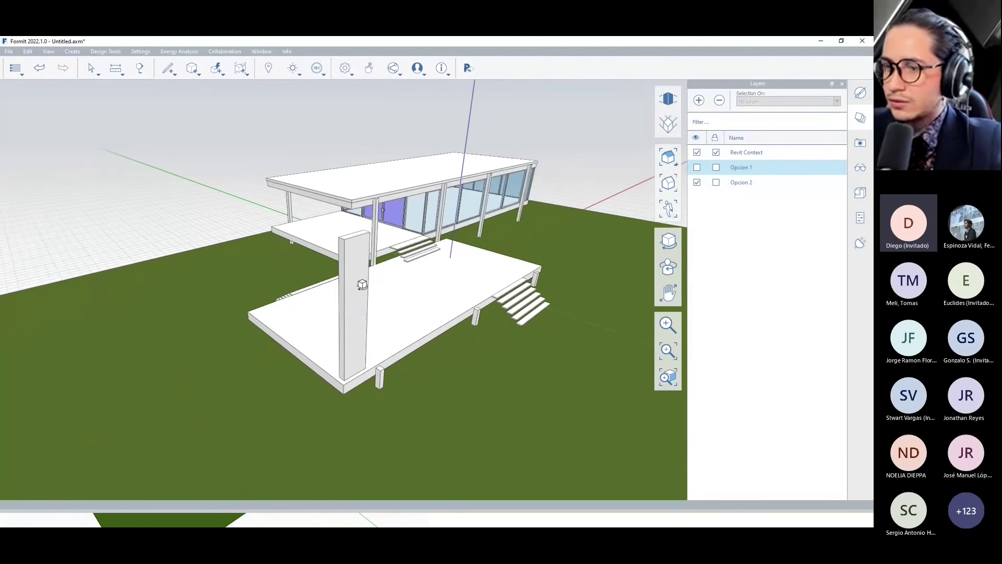
{"action": "scroll", "coordinate": [247, 172], "scroll_direction": "up", "scroll_amount": 3}
{"action": "scroll", "coordinate": [297, 373], "scroll_direction": "down", "scroll_amount": 3}
Put the tall wall on layer Opcion 2 and reselect it.
{"action": "left_click", "coordinate": [836, 102]}
{"action": "left_click", "coordinate": [757, 160]}
{"action": "left_click", "coordinate": [325, 370]}
{"action": "left_click", "coordinate": [366, 307]}
Array copies of the tall wall along the deck edge.
{"action": "right_click", "coordinate": [371, 313]}
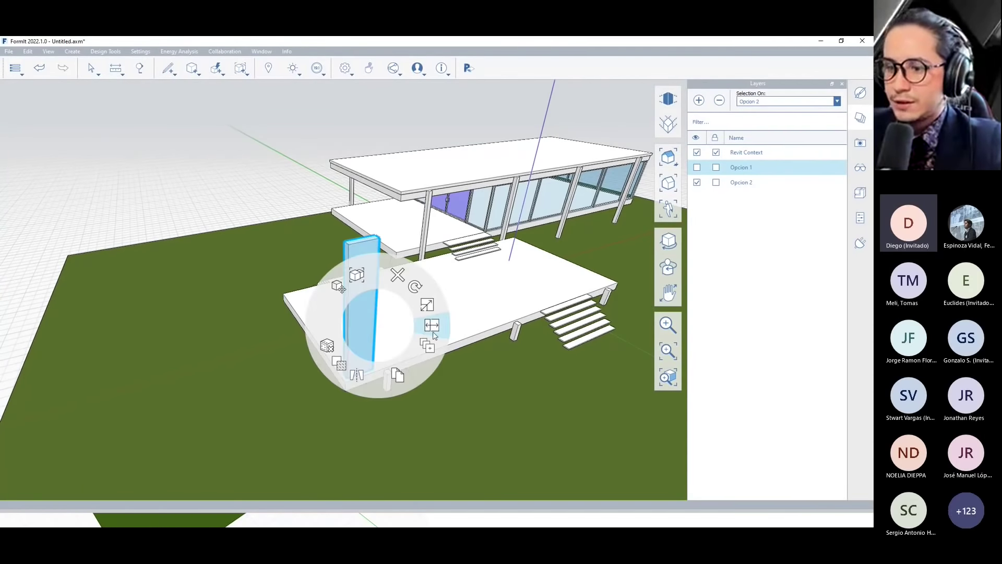
{"action": "left_click", "coordinate": [428, 349]}
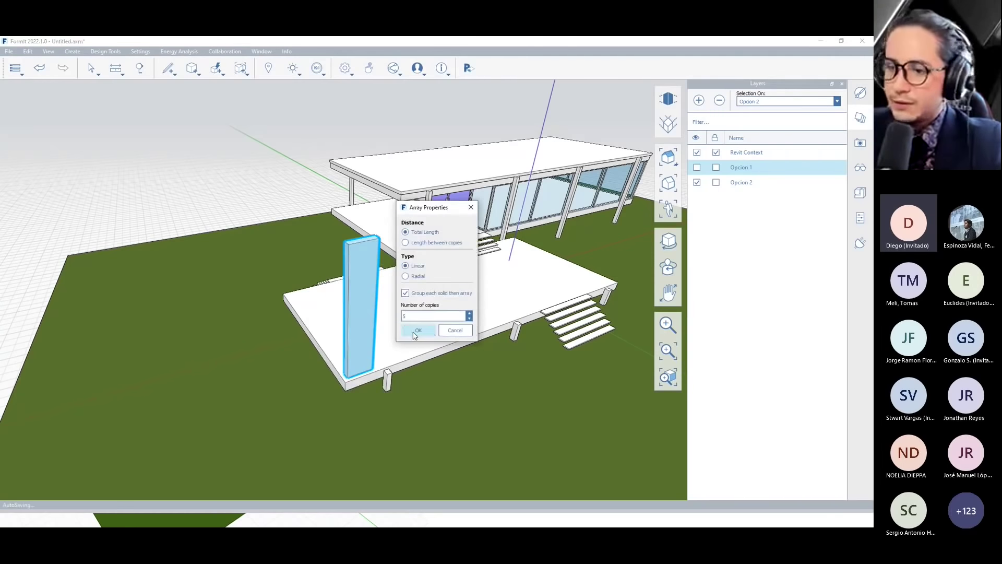
{"action": "left_click", "coordinate": [418, 330]}
{"action": "left_click", "coordinate": [384, 368]}
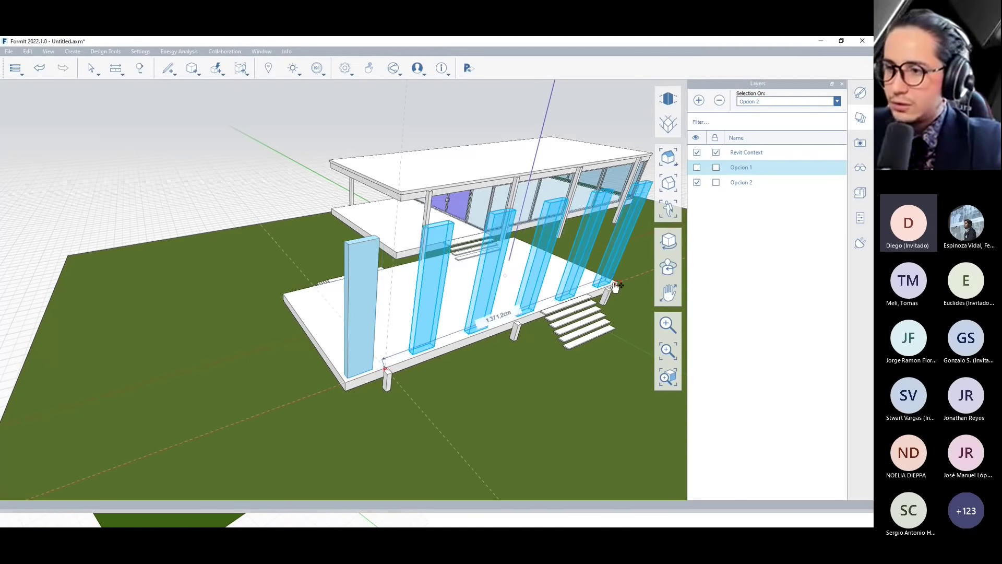
{"action": "left_click", "coordinate": [613, 290]}
{"action": "scroll", "coordinate": [414, 358], "scroll_direction": "down", "scroll_amount": 3}
{"action": "middle_click_drag", "start_coordinate": [413, 358], "coordinate": [291, 167]}
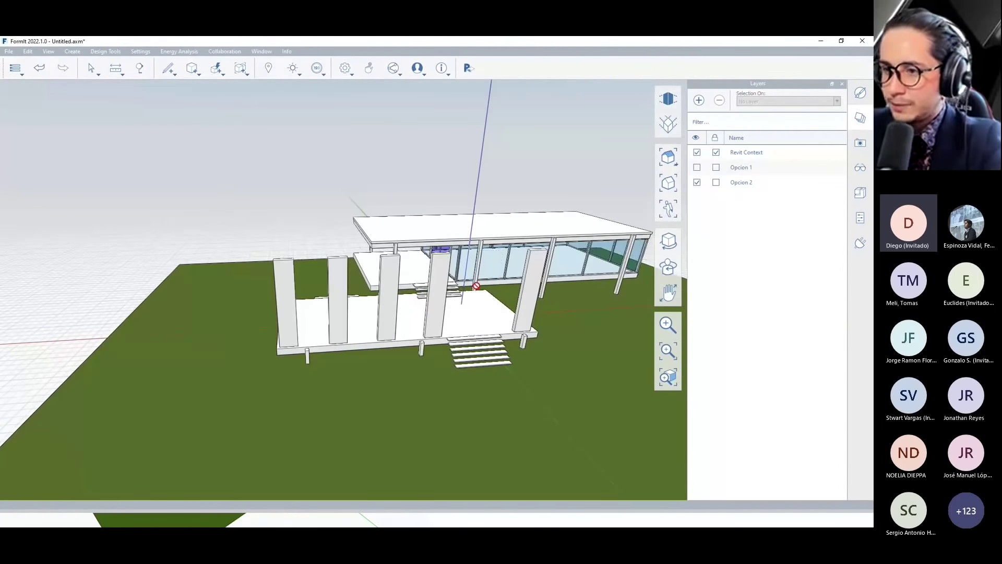
Select the new row of walls and move it back along the deck edge.
{"action": "left_click_drag", "start_coordinate": [192, 172], "coordinate": [565, 375]}
{"action": "mouse_move", "coordinate": [566, 376]}
{"action": "middle_mouse_down"}
{"action": "mouse_move", "coordinate": [447, 362]}
{"action": "mouse_move", "coordinate": [487, 376]}
{"action": "middle_mouse_up"}
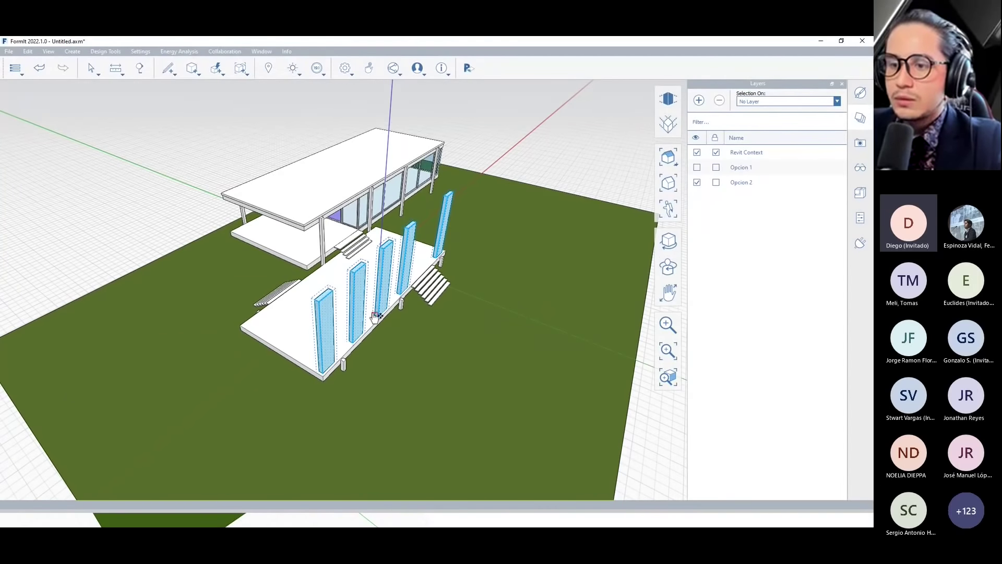
{"action": "left_click_drag", "start_coordinate": [334, 362], "coordinate": [265, 319]}
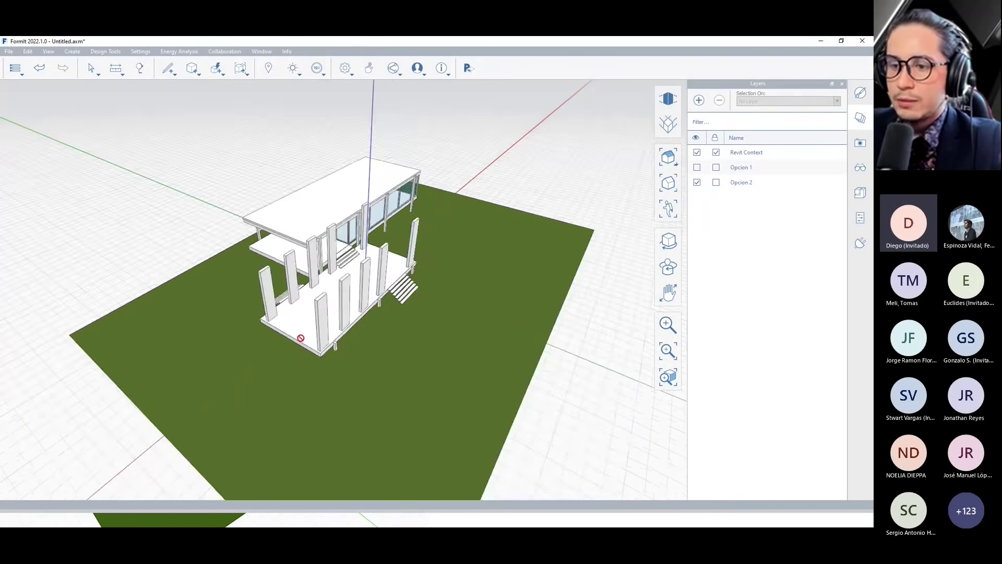
{"action": "middle_click_drag", "start_coordinate": [266, 320], "coordinate": [245, 179]}
{"action": "left_click", "coordinate": [246, 179]}
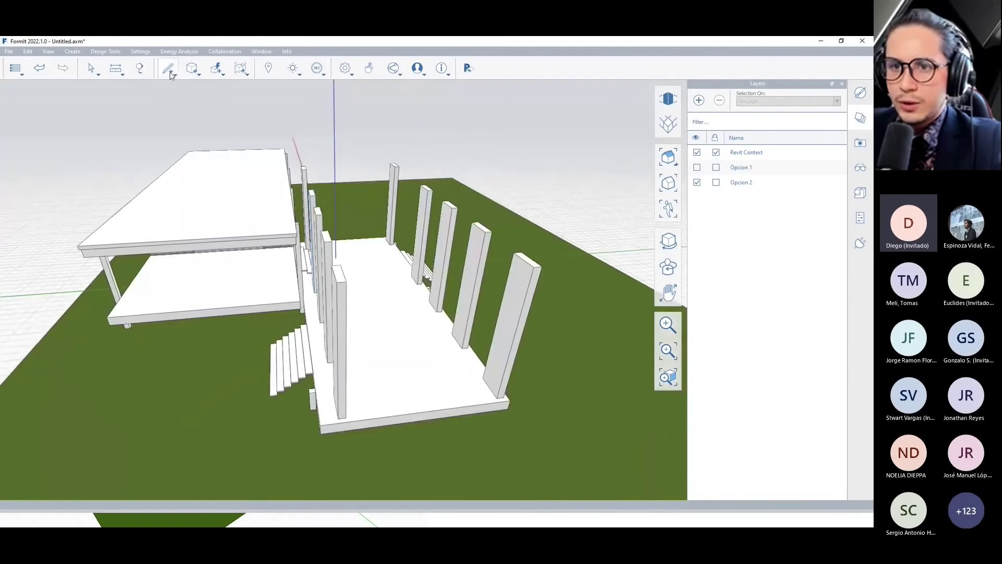
Draw an arc spanning the front beam from end to end.
{"action": "left_click", "coordinate": [170, 71]}
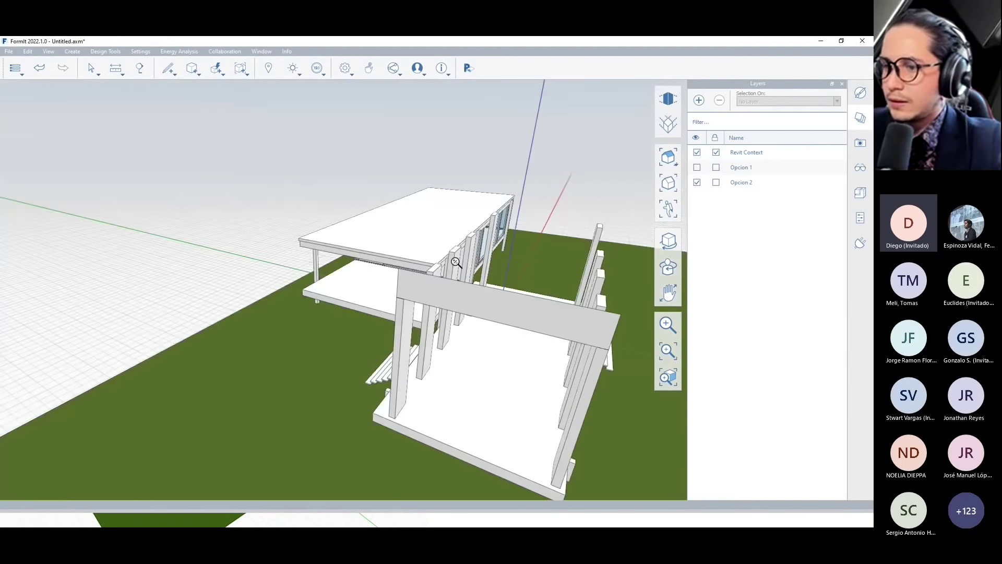
{"action": "middle_click_drag", "start_coordinate": [440, 248], "coordinate": [294, 215]}
{"action": "scroll", "coordinate": [294, 214], "scroll_direction": "up", "scroll_amount": 3}
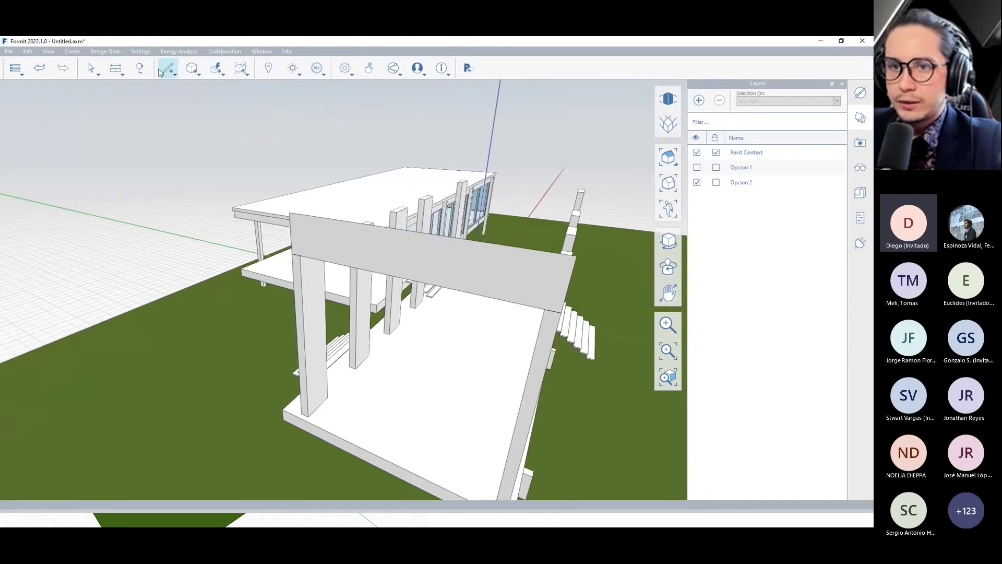
{"action": "mouse_move", "coordinate": [168, 68]}
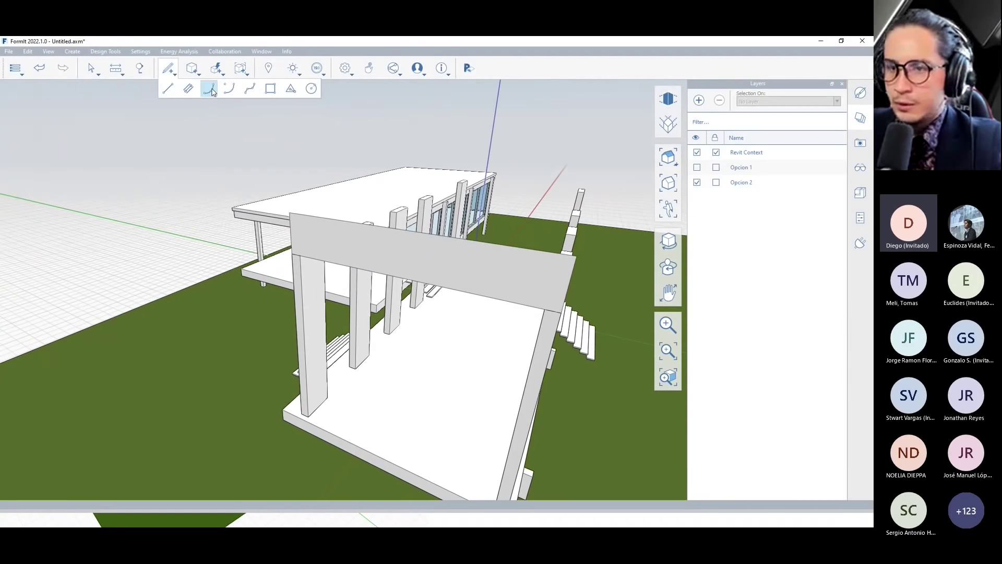
{"action": "left_click", "coordinate": [210, 90]}
{"action": "left_click", "coordinate": [292, 254]}
{"action": "left_click", "coordinate": [576, 256]}
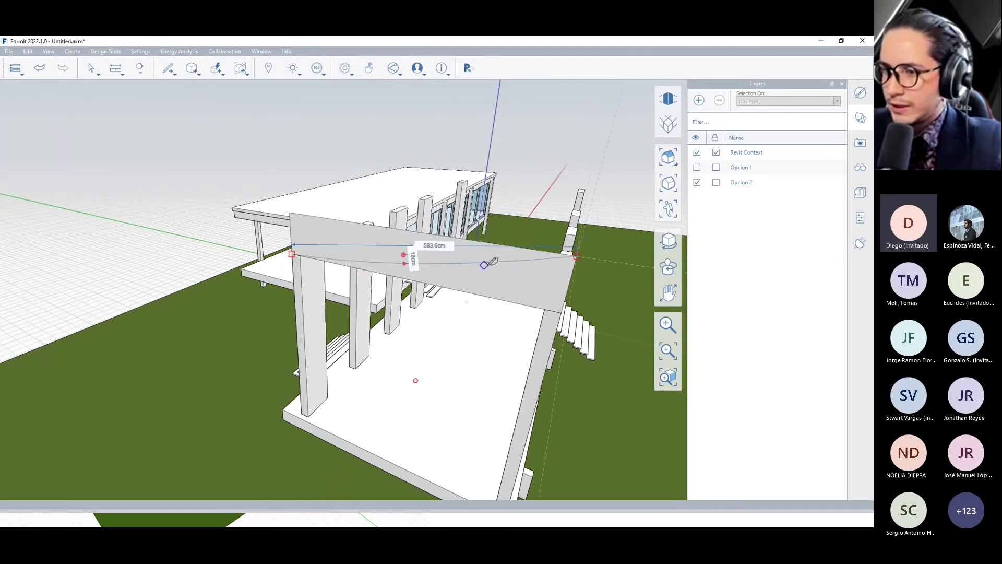
{"action": "left_click_drag", "start_coordinate": [369, 255], "coordinate": [316, 272]}
Push/Pull the arc profile along the full roof length into a thin curved sheet.
{"action": "scroll", "coordinate": [317, 272], "scroll_direction": "up", "scroll_amount": 2}
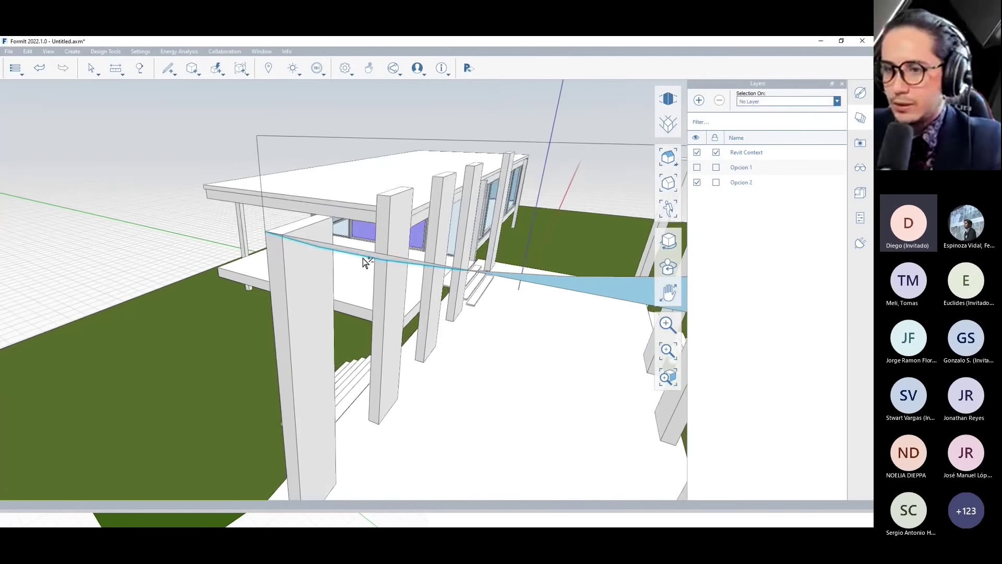
{"action": "scroll", "coordinate": [317, 272], "scroll_direction": "down", "scroll_amount": 3}
{"action": "scroll", "coordinate": [320, 310], "scroll_direction": "down", "scroll_amount": 2}
{"action": "left_click_drag", "start_coordinate": [321, 310], "coordinate": [439, 233]}
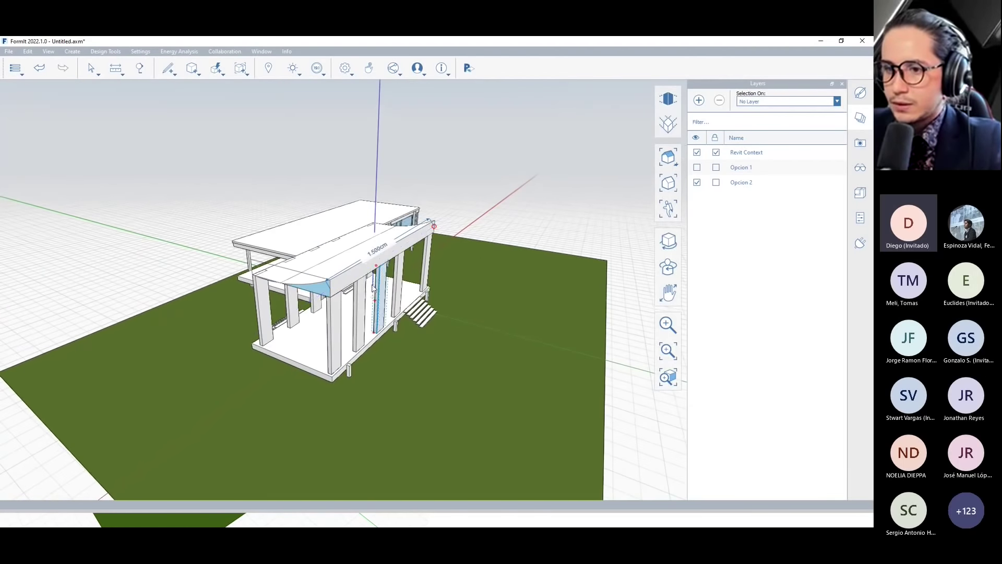
{"action": "mouse_move", "coordinate": [439, 233]}
{"action": "middle_mouse_down"}
{"action": "mouse_move", "coordinate": [326, 232]}
{"action": "mouse_move", "coordinate": [284, 275]}
{"action": "middle_mouse_up"}
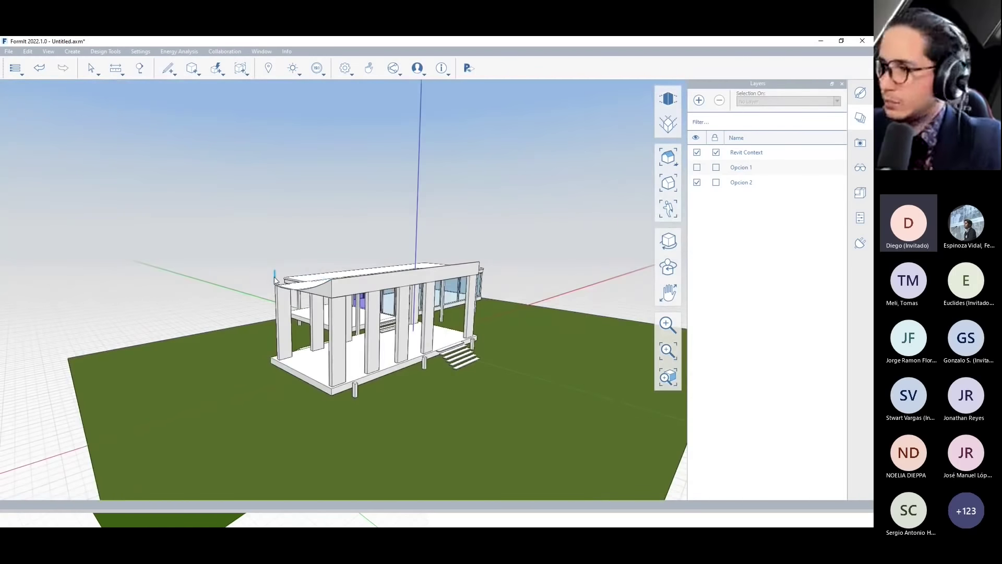
Add Roof - Shingles - Asphalt from the Material Samples Roof folder.
{"action": "left_click", "coordinate": [858, 100]}
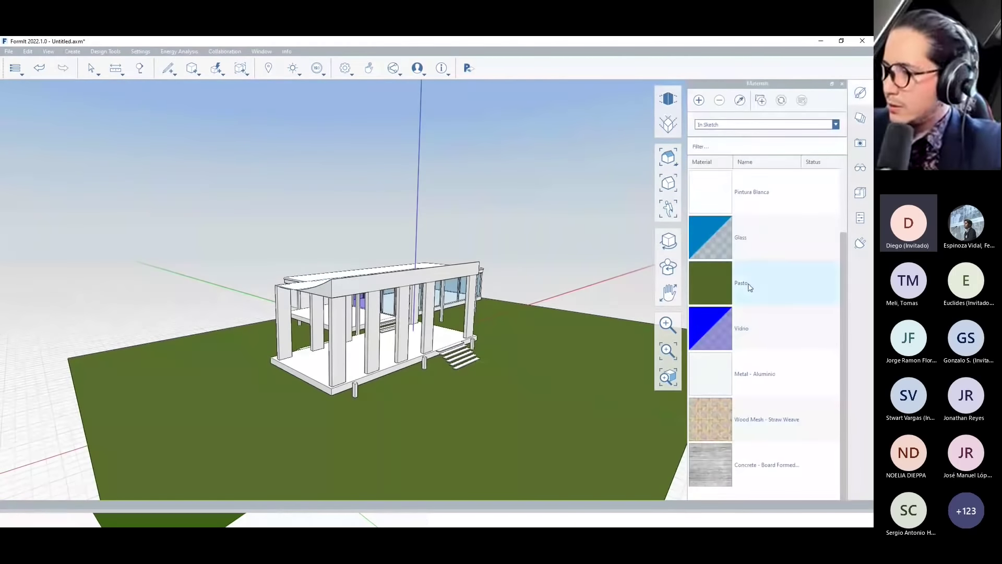
{"action": "left_click", "coordinate": [726, 124]}
{"action": "left_click", "coordinate": [724, 151]}
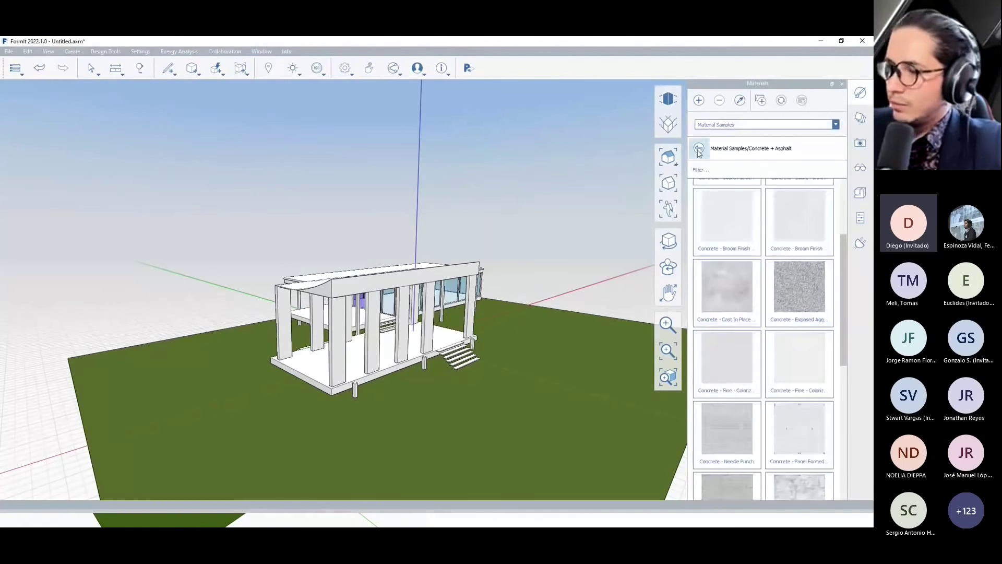
{"action": "left_click", "coordinate": [698, 148]}
{"action": "scroll", "coordinate": [755, 356], "scroll_direction": "down", "scroll_amount": 5}
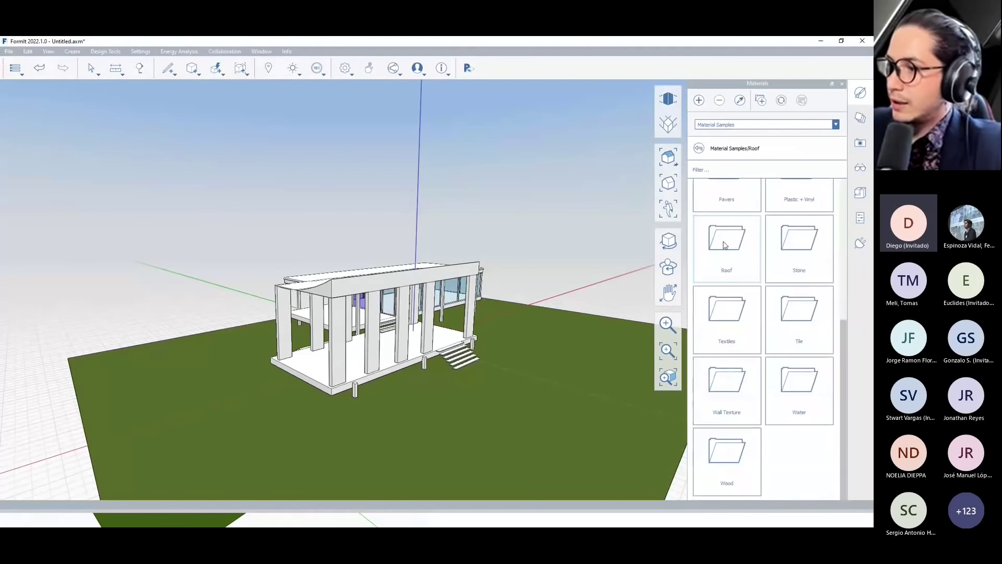
{"action": "left_click", "coordinate": [724, 245]}
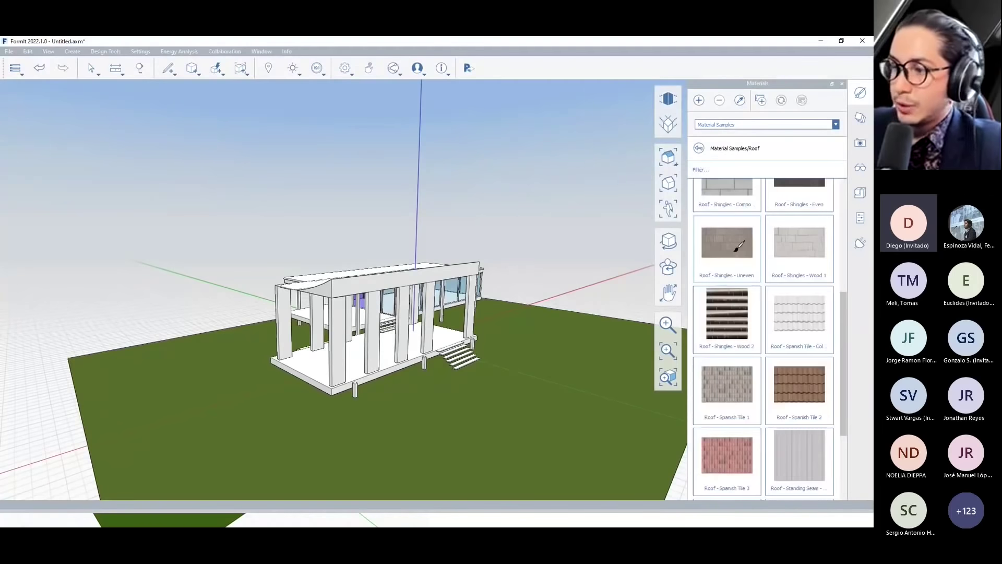
{"action": "scroll", "coordinate": [728, 313], "scroll_direction": "up", "scroll_amount": 1}
{"action": "scroll", "coordinate": [731, 324], "scroll_direction": "up", "scroll_amount": 1}
{"action": "scroll", "coordinate": [732, 328], "scroll_direction": "up", "scroll_amount": 2}
{"action": "left_click", "coordinate": [730, 329]}
Paint both curved roof strips with asphalt shingles.
{"action": "middle_click_drag", "start_coordinate": [574, 339], "coordinate": [470, 369]}
{"action": "left_click", "coordinate": [286, 301]}
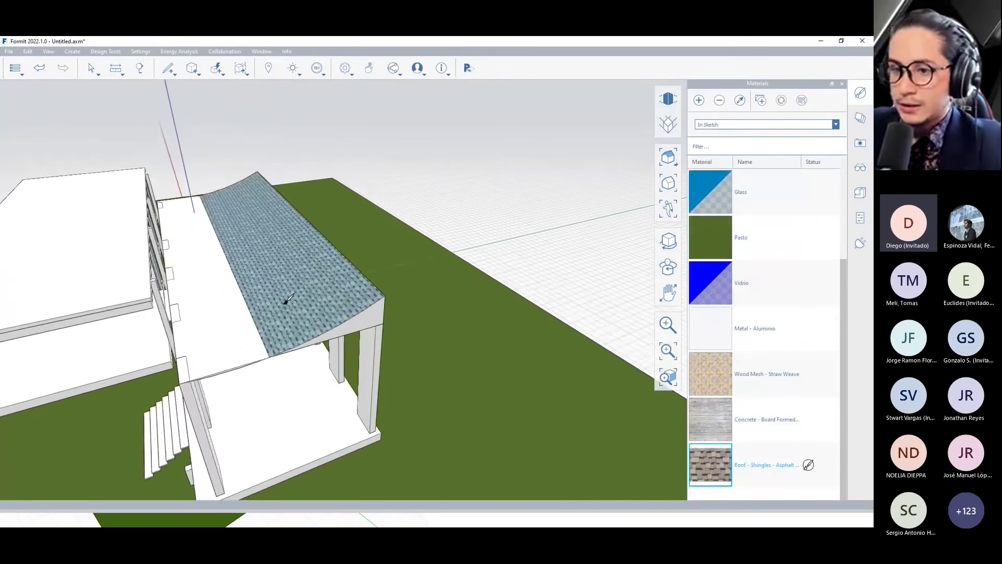
{"action": "middle_click_drag", "start_coordinate": [286, 301], "coordinate": [414, 280]}
{"action": "left_click", "coordinate": [328, 280]}
{"action": "scroll", "coordinate": [308, 251], "scroll_direction": "up", "scroll_amount": 3}
{"action": "scroll", "coordinate": [306, 246], "scroll_direction": "down", "scroll_amount": 2}
{"action": "mouse_move", "coordinate": [306, 245]}
{"action": "middle_mouse_down"}
{"action": "mouse_move", "coordinate": [551, 326]}
{"action": "mouse_move", "coordinate": [141, 250]}
{"action": "mouse_move", "coordinate": [284, 250]}
{"action": "middle_mouse_up"}
{"action": "scroll", "coordinate": [550, 326], "scroll_direction": "down", "scroll_amount": 2}
{"action": "scroll", "coordinate": [551, 327], "scroll_direction": "down", "scroll_amount": 2}
{"action": "scroll", "coordinate": [419, 277], "scroll_direction": "up", "scroll_amount": 3}
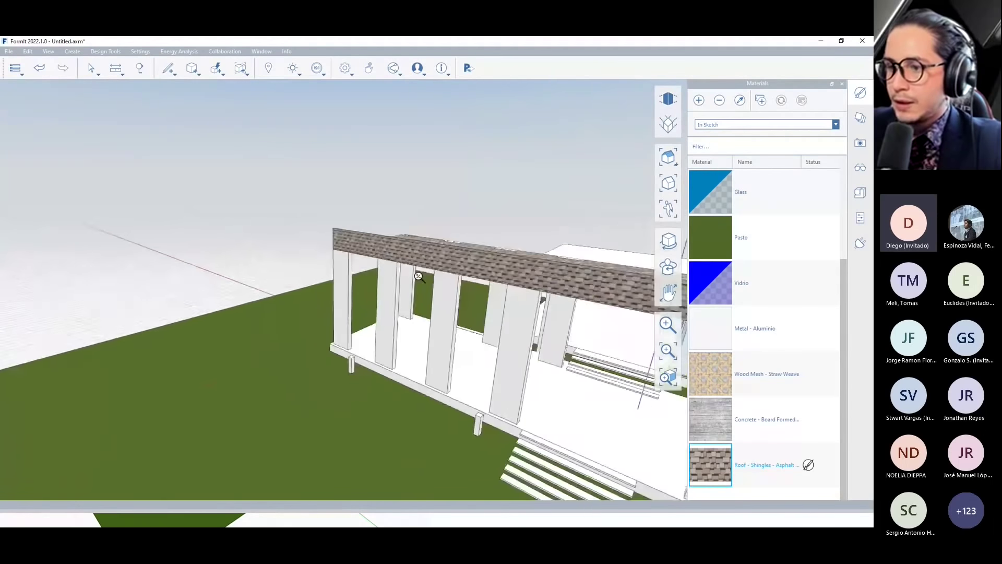
{"action": "scroll", "coordinate": [419, 276], "scroll_direction": "down", "scroll_amount": 3}
Box-select the shingled porch roof and its columns.
{"action": "mouse_move", "coordinate": [419, 276]}
{"action": "middle_mouse_down"}
{"action": "mouse_move", "coordinate": [392, 213]}
{"action": "mouse_move", "coordinate": [220, 266]}
{"action": "mouse_move", "coordinate": [168, 138]}
{"action": "middle_mouse_up"}
{"action": "scroll", "coordinate": [220, 267], "scroll_direction": "down", "scroll_amount": 2}
{"action": "left_click_drag", "start_coordinate": [168, 137], "coordinate": [498, 383]}
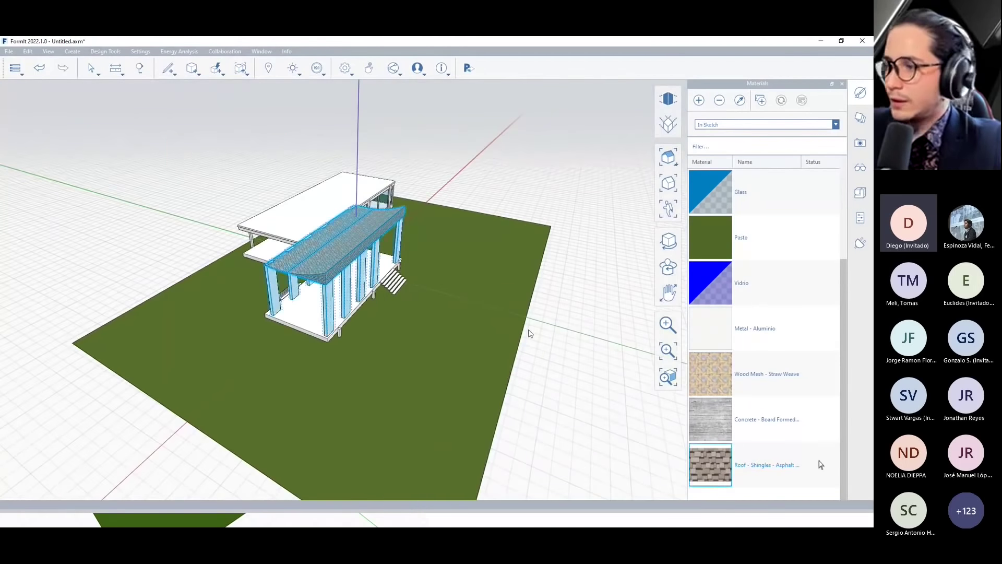
{"action": "middle_click_drag", "start_coordinate": [499, 383], "coordinate": [454, 334]}
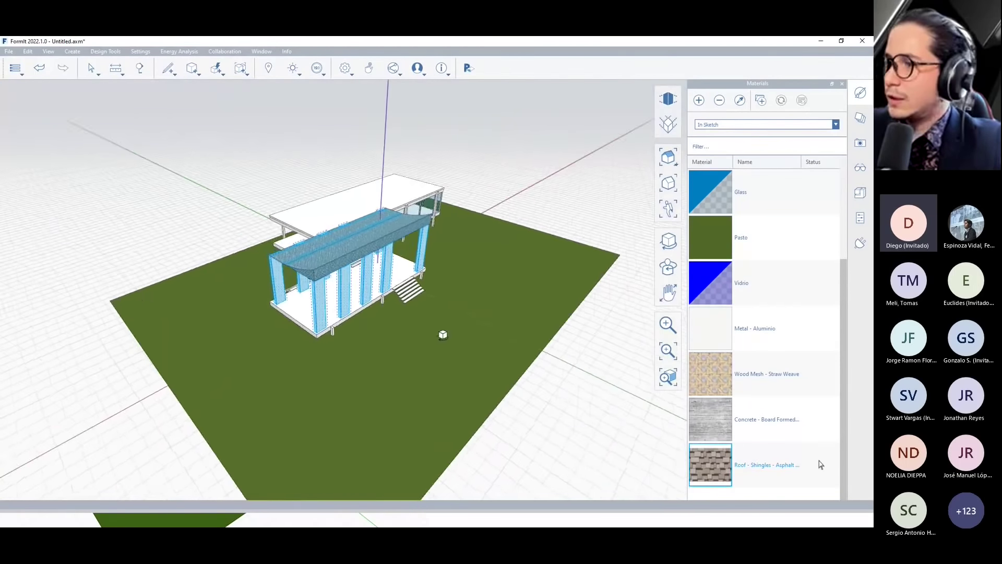
Assign the shingled roof and fins to Opcion 2, showing Opcion 1 and hiding Opcion 2.
{"action": "left_click", "coordinate": [859, 119]}
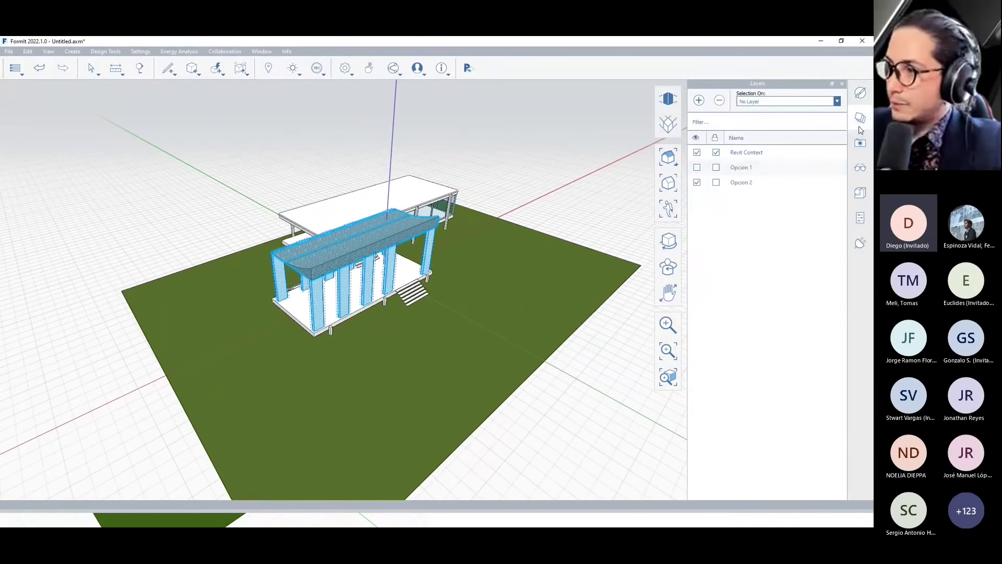
{"action": "left_click", "coordinate": [773, 104]}
{"action": "left_click", "coordinate": [759, 142]}
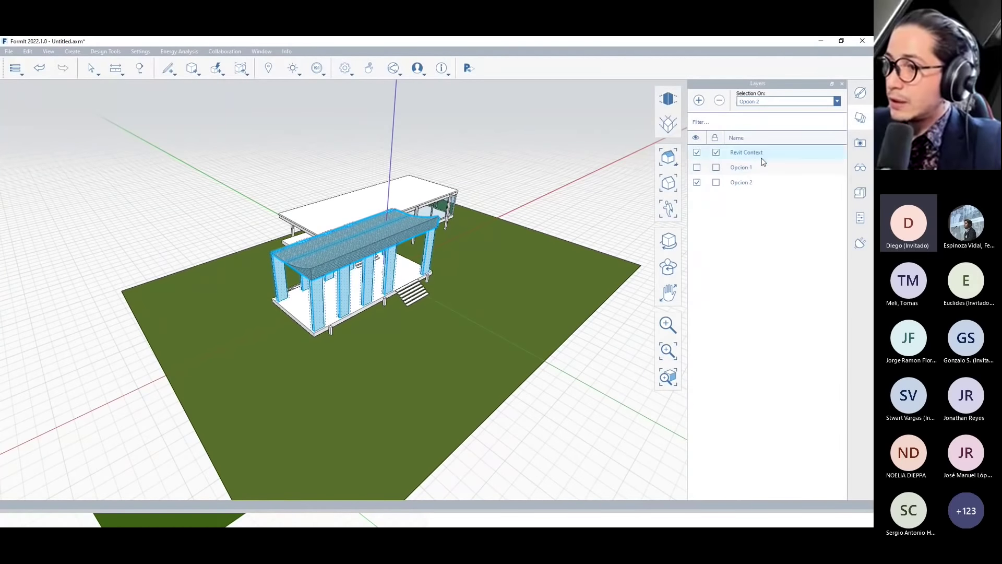
{"action": "left_click", "coordinate": [697, 167]}
{"action": "left_click", "coordinate": [697, 183]}
Toggle Opcion 1 and Opcion 2 visibility to compare both roofs, ending on Opcion 1.
{"action": "scroll", "coordinate": [302, 298], "scroll_direction": "up", "scroll_amount": 3}
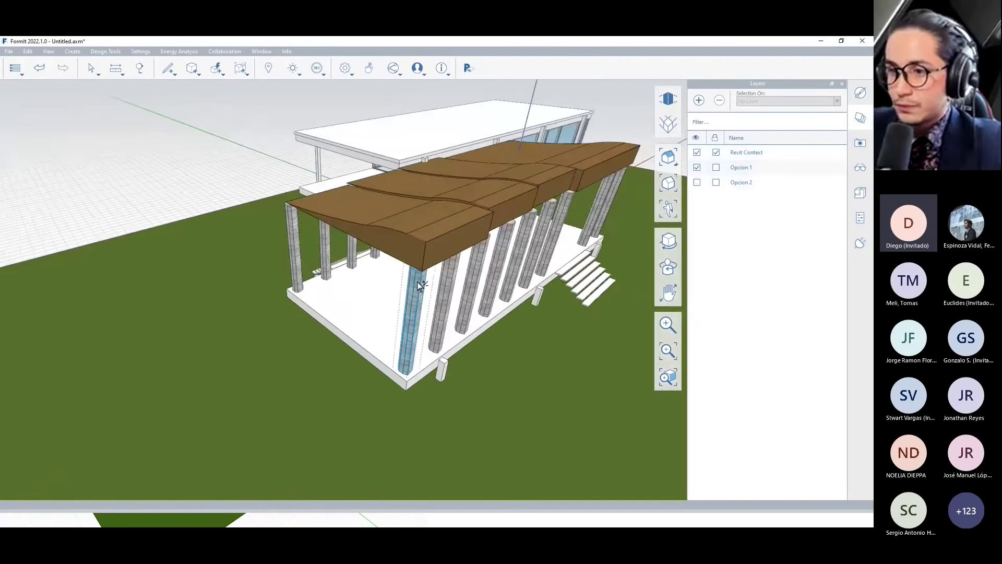
{"action": "scroll", "coordinate": [301, 298], "scroll_direction": "down", "scroll_amount": 2}
{"action": "scroll", "coordinate": [449, 242], "scroll_direction": "down", "scroll_amount": 1}
{"action": "left_click", "coordinate": [696, 182]}
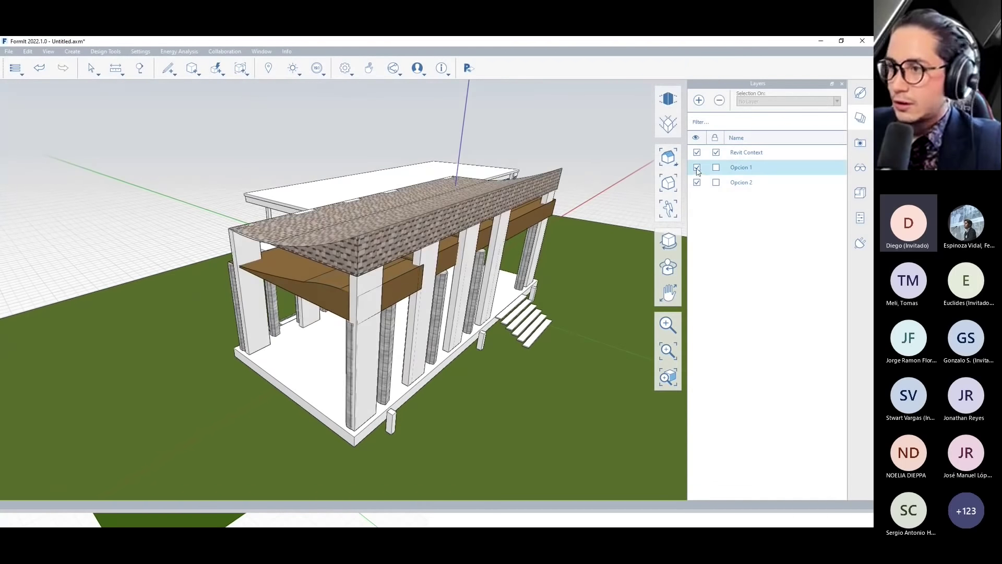
{"action": "left_click", "coordinate": [697, 167]}
{"action": "mouse_move", "coordinate": [271, 292]}
{"action": "middle_mouse_down"}
{"action": "mouse_move", "coordinate": [302, 295]}
{"action": "mouse_move", "coordinate": [470, 251]}
{"action": "middle_mouse_up"}
{"action": "scroll", "coordinate": [303, 296], "scroll_direction": "up", "scroll_amount": 3}
{"action": "scroll", "coordinate": [303, 296], "scroll_direction": "down", "scroll_amount": 3}
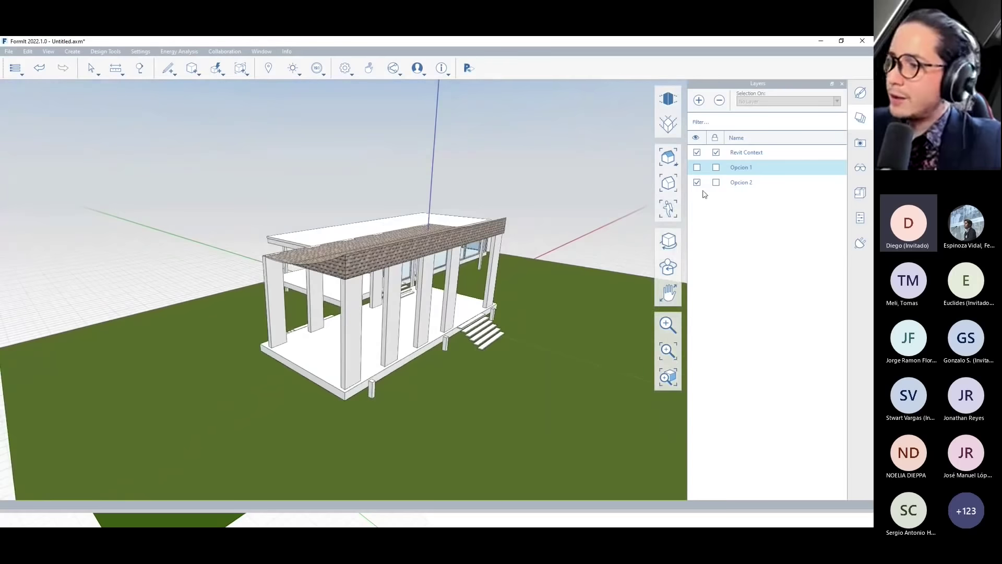
{"action": "left_click", "coordinate": [698, 182]}
{"action": "left_click", "coordinate": [697, 167]}
{"action": "middle_click_drag", "start_coordinate": [313, 308], "coordinate": [342, 314]}
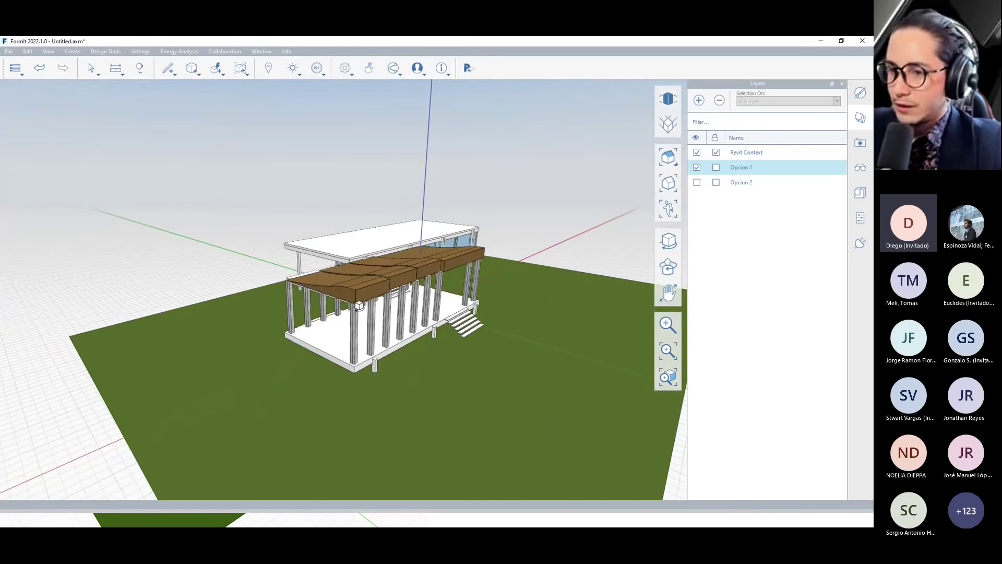
{"action": "left_click", "coordinate": [467, 76]}
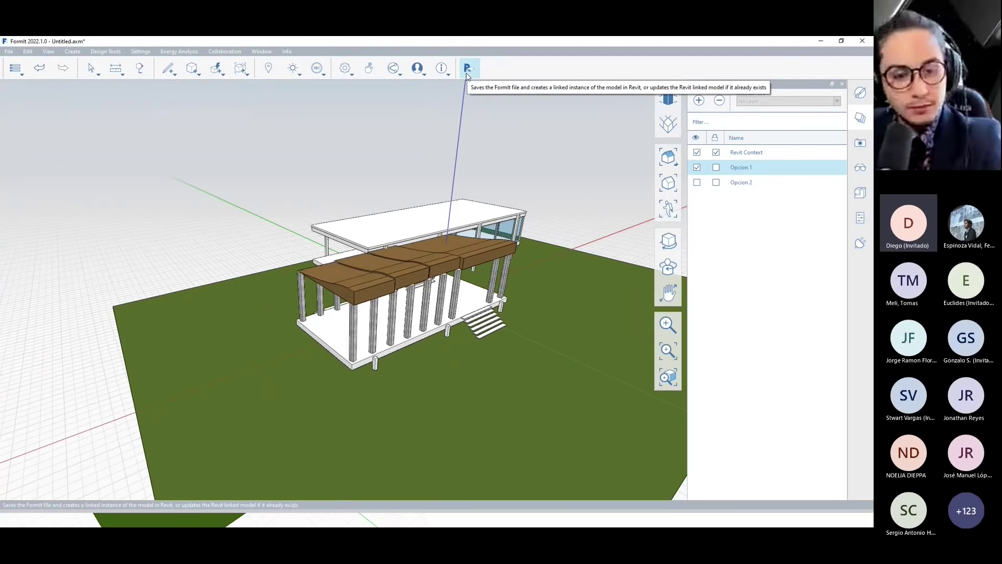
Window-select the Opcion 1 pergola and send only the selection to Revit's Casa Farnsworth model.
{"action": "left_click", "coordinate": [467, 76]}
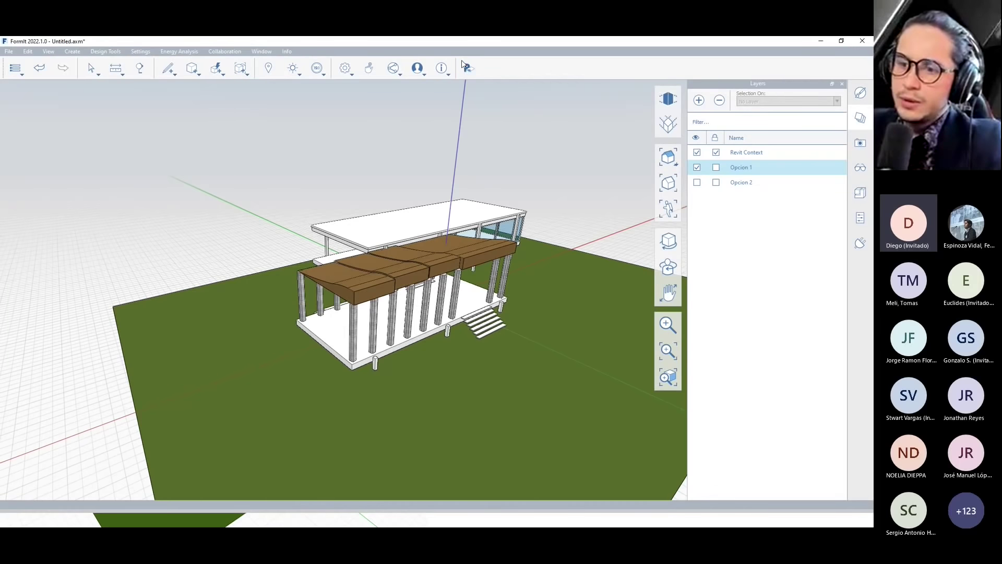
{"action": "left_click_drag", "start_coordinate": [197, 156], "coordinate": [567, 396]}
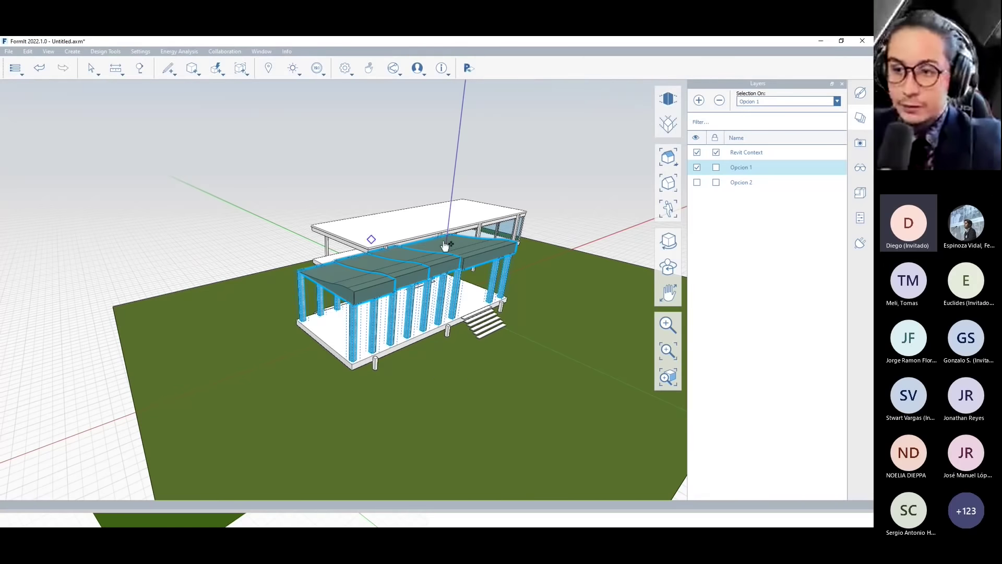
{"action": "left_click", "coordinate": [468, 68]}
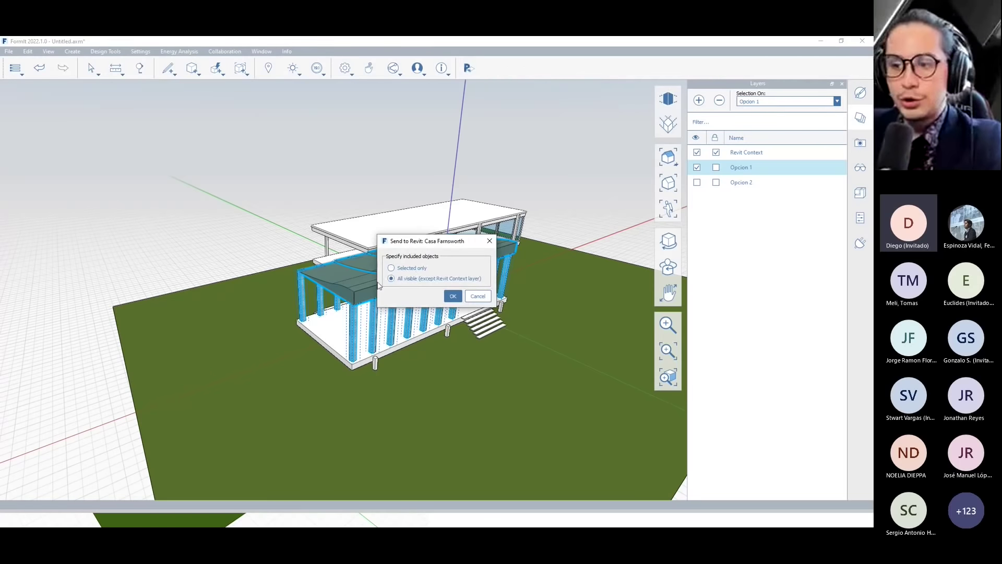
{"action": "left_click", "coordinate": [411, 268]}
{"action": "left_click", "coordinate": [452, 296]}
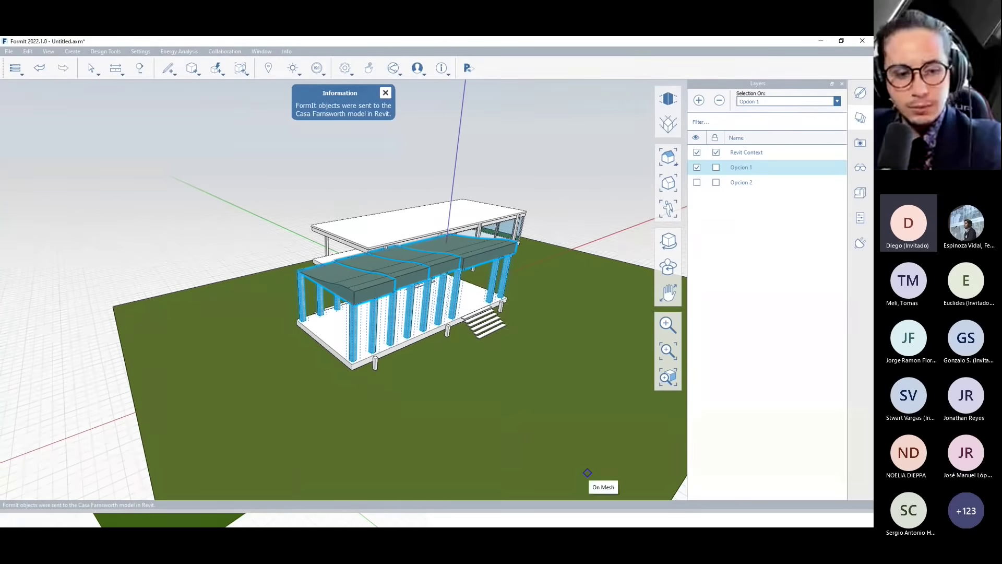
{"action": "key", "text": "alt+Tab"}
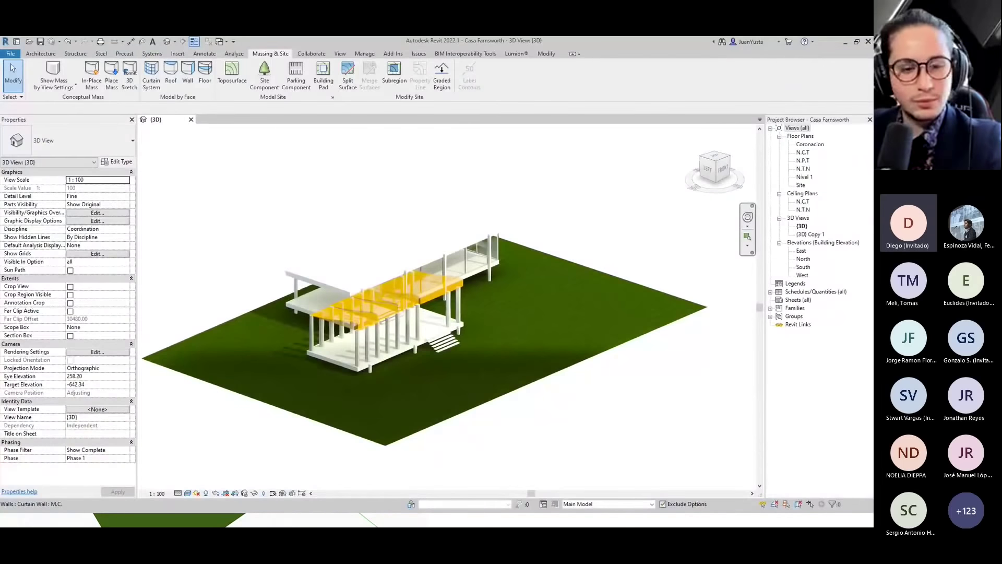
Zoom in close on the porch roof's yellow perforated mesh and concrete columns.
{"action": "scroll", "coordinate": [470, 342], "scroll_direction": "up", "scroll_amount": 2}
{"action": "scroll", "coordinate": [358, 339], "scroll_direction": "up", "scroll_amount": 5}
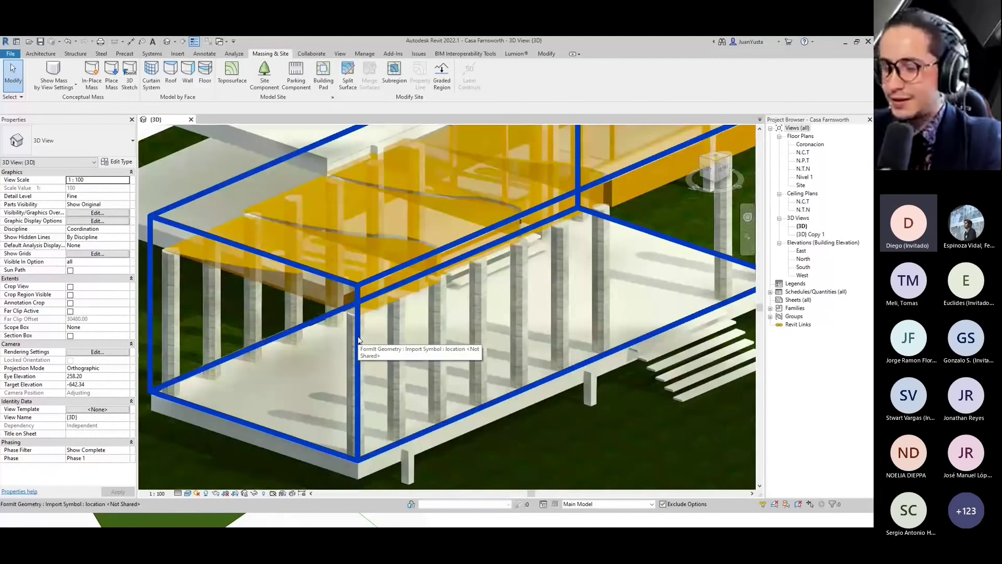
{"action": "scroll", "coordinate": [358, 340], "scroll_direction": "down", "scroll_amount": 5}
{"action": "mouse_move", "coordinate": [358, 339]}
{"action": "middle_mouse_down", "text": "shift"}
{"action": "mouse_move", "coordinate": [333, 304]}
{"action": "mouse_move", "coordinate": [351, 304]}
{"action": "middle_mouse_up", "text": "shift"}
{"action": "scroll", "coordinate": [351, 303], "scroll_direction": "up", "scroll_amount": 5}
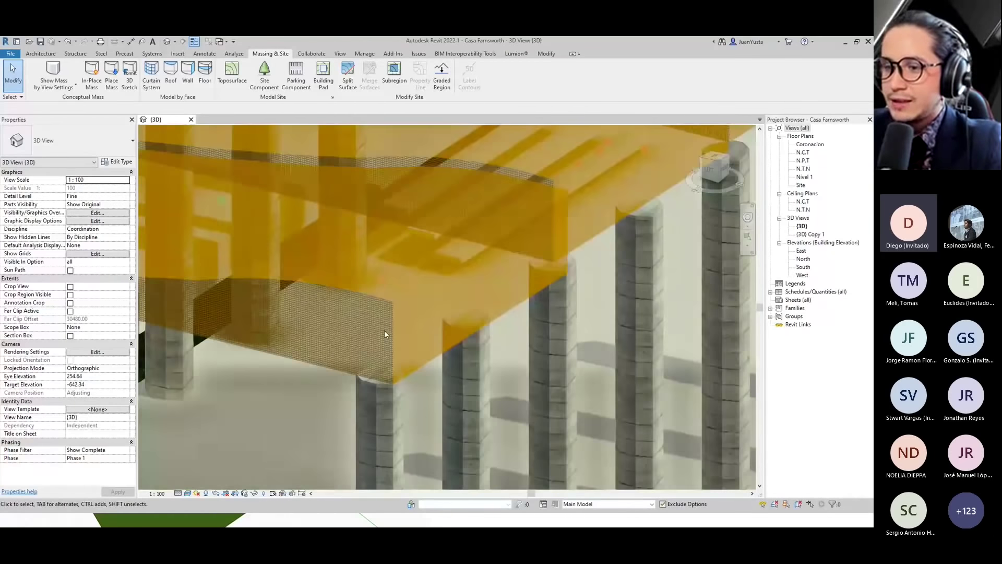
{"action": "scroll", "coordinate": [384, 330], "scroll_direction": "down", "scroll_amount": 8}
{"action": "scroll", "coordinate": [369, 316], "scroll_direction": "up", "scroll_amount": 2}
{"action": "scroll", "coordinate": [369, 316], "scroll_direction": "down", "scroll_amount": 5}
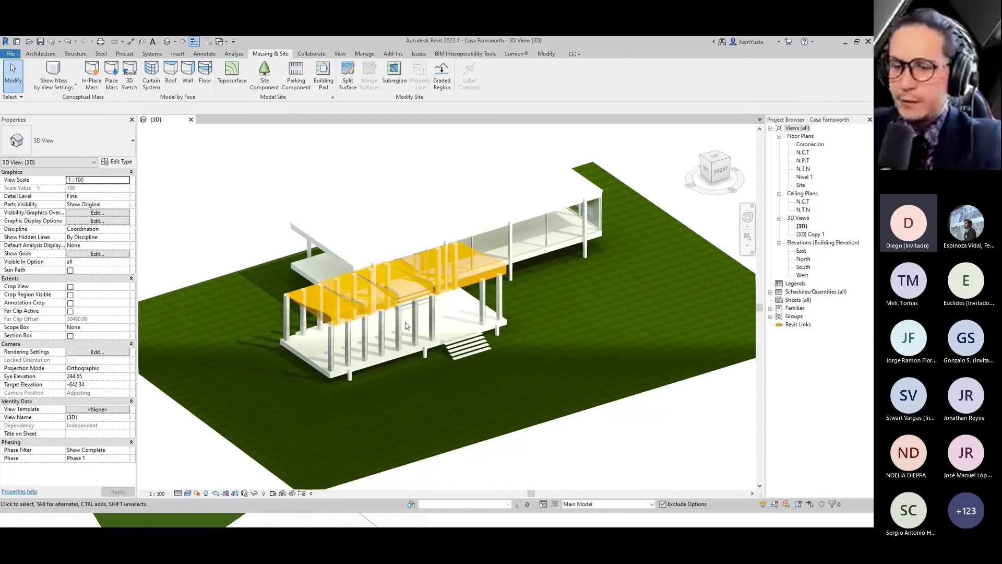
{"action": "scroll", "coordinate": [369, 355], "scroll_direction": "up", "scroll_amount": 3}
{"action": "scroll", "coordinate": [358, 313], "scroll_direction": "up", "scroll_amount": 3}
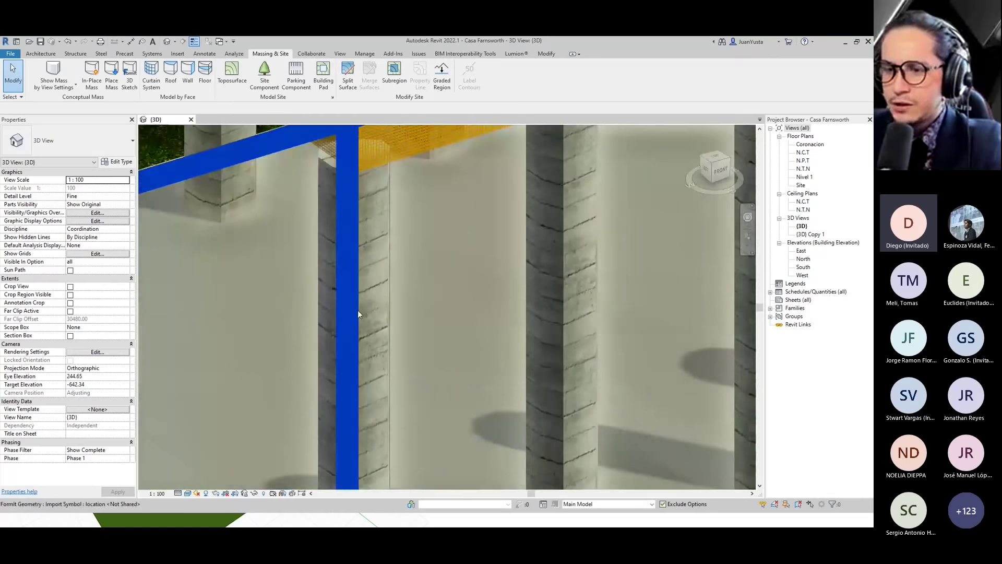
{"action": "scroll", "coordinate": [358, 310], "scroll_direction": "up", "scroll_amount": 2}
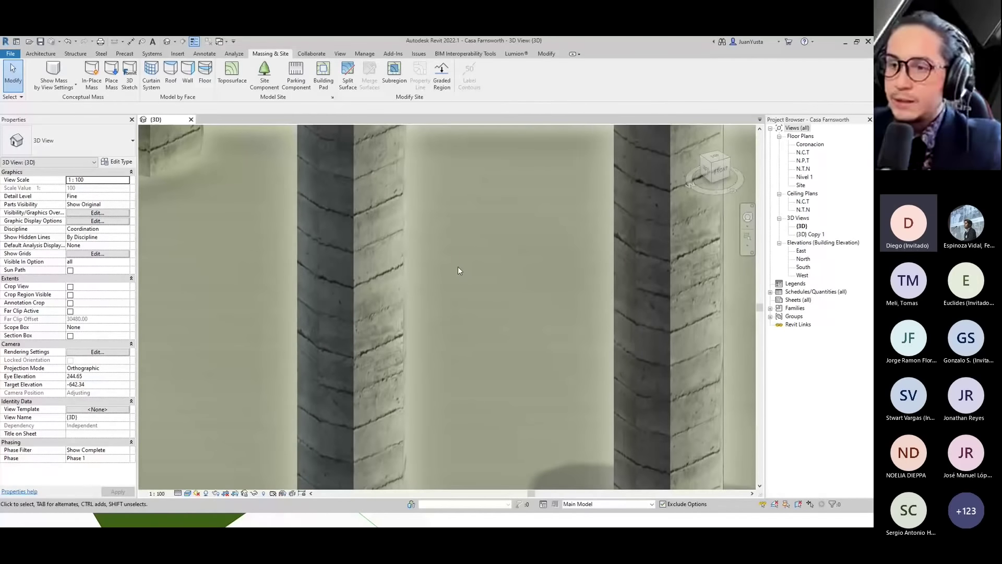
{"action": "scroll", "coordinate": [458, 266], "scroll_direction": "down", "scroll_amount": 5}
{"action": "scroll", "coordinate": [416, 261], "scroll_direction": "up", "scroll_amount": 2}
{"action": "scroll", "coordinate": [396, 236], "scroll_direction": "up", "scroll_amount": 2}
{"action": "scroll", "coordinate": [396, 239], "scroll_direction": "up", "scroll_amount": 2}
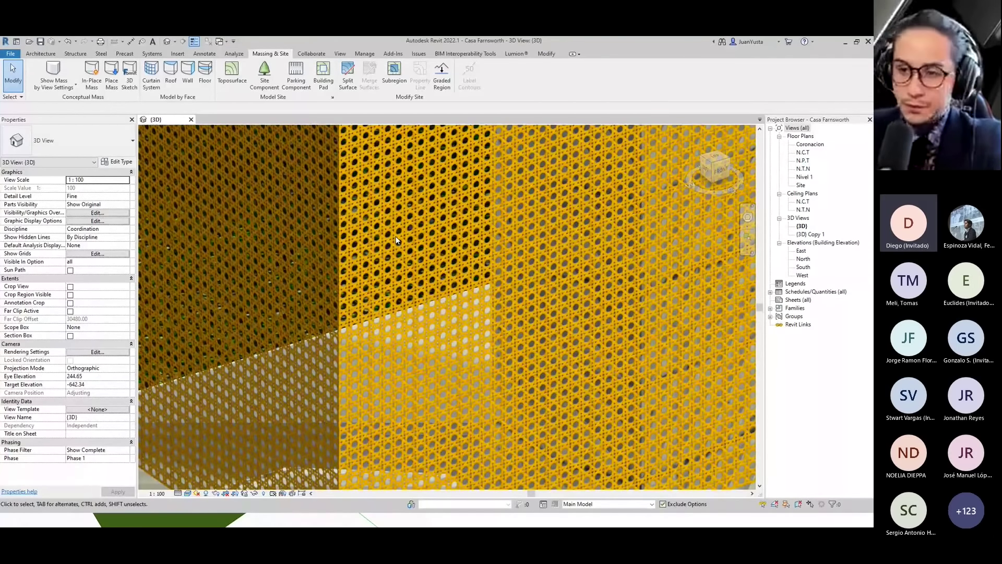
{"action": "scroll", "coordinate": [323, 309], "scroll_direction": "down", "scroll_amount": 3}
{"action": "scroll", "coordinate": [402, 297], "scroll_direction": "up", "scroll_amount": 3}
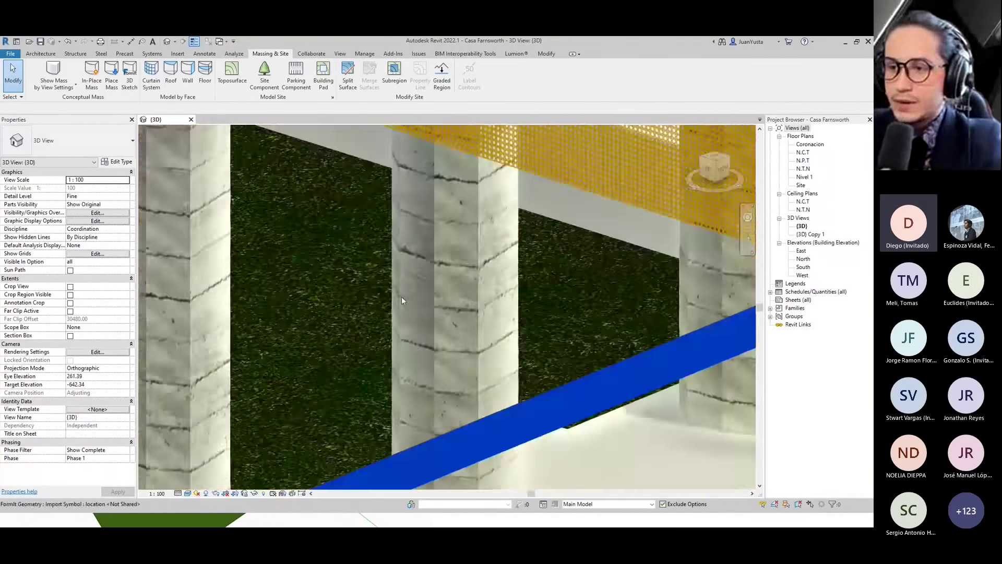
{"action": "scroll", "coordinate": [353, 272], "scroll_direction": "up", "scroll_amount": 3}
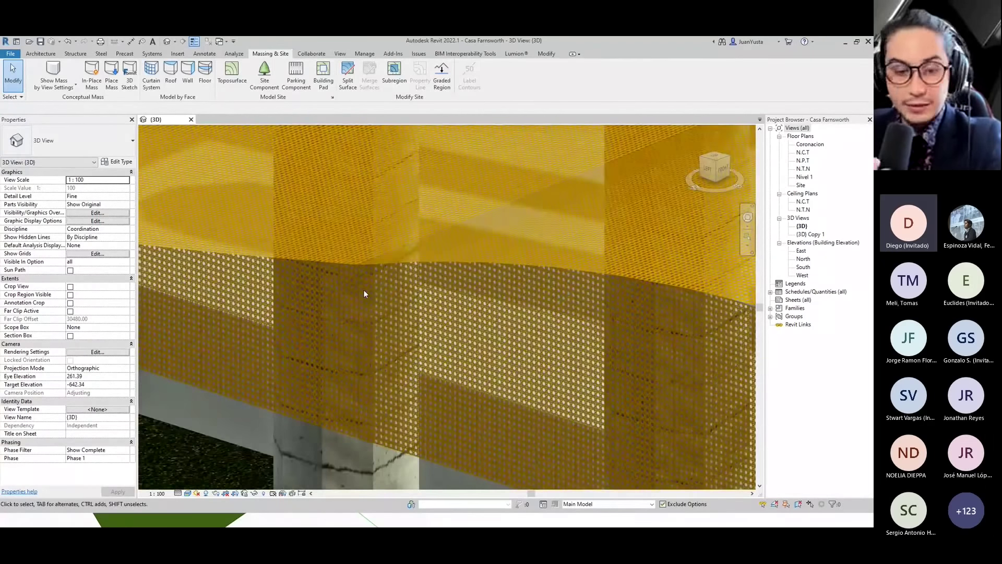
{"action": "scroll", "coordinate": [364, 293], "scroll_direction": "down", "scroll_amount": 5}
{"action": "scroll", "coordinate": [349, 295], "scroll_direction": "down", "scroll_amount": 3}
Orbit out to view the whole house and select the imported FormIt porch geometry.
{"action": "mouse_move", "coordinate": [349, 295]}
{"action": "middle_mouse_down", "text": "shift"}
{"action": "mouse_move", "coordinate": [350, 311]}
{"action": "mouse_move", "coordinate": [449, 318]}
{"action": "middle_mouse_up", "text": "shift"}
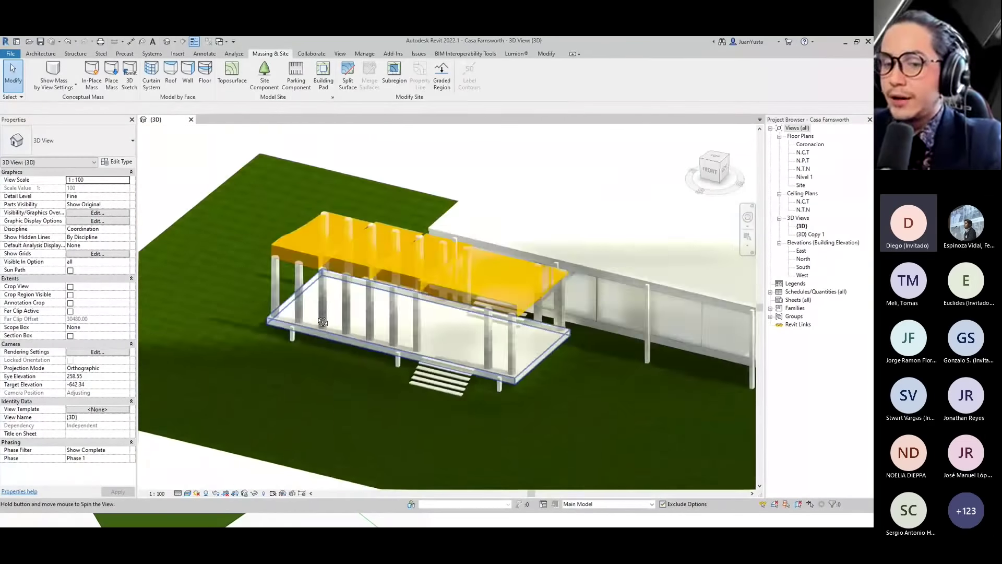
{"action": "middle_click_drag", "start_coordinate": [449, 318], "coordinate": [411, 315], "text": "shift"}
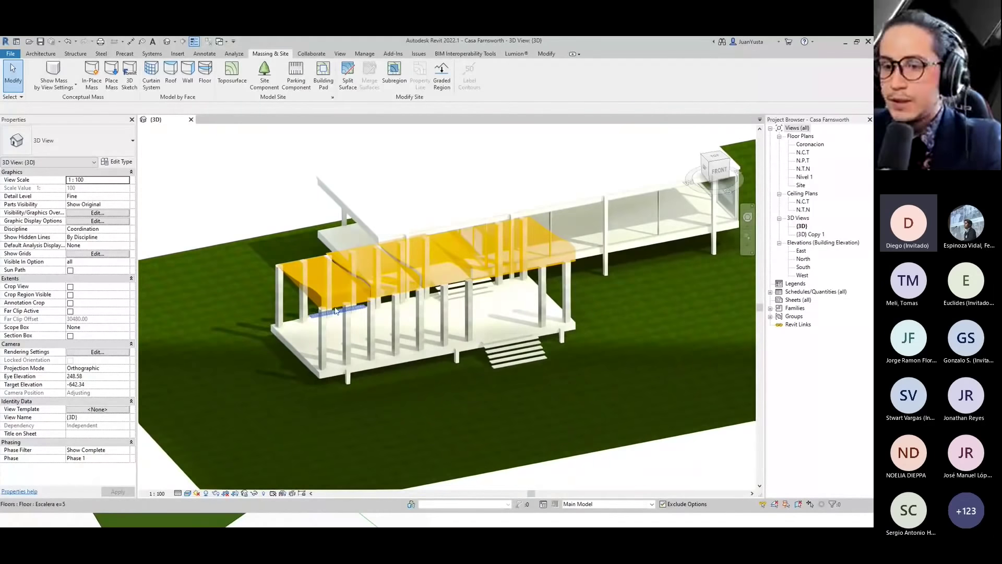
{"action": "left_click", "coordinate": [410, 329]}
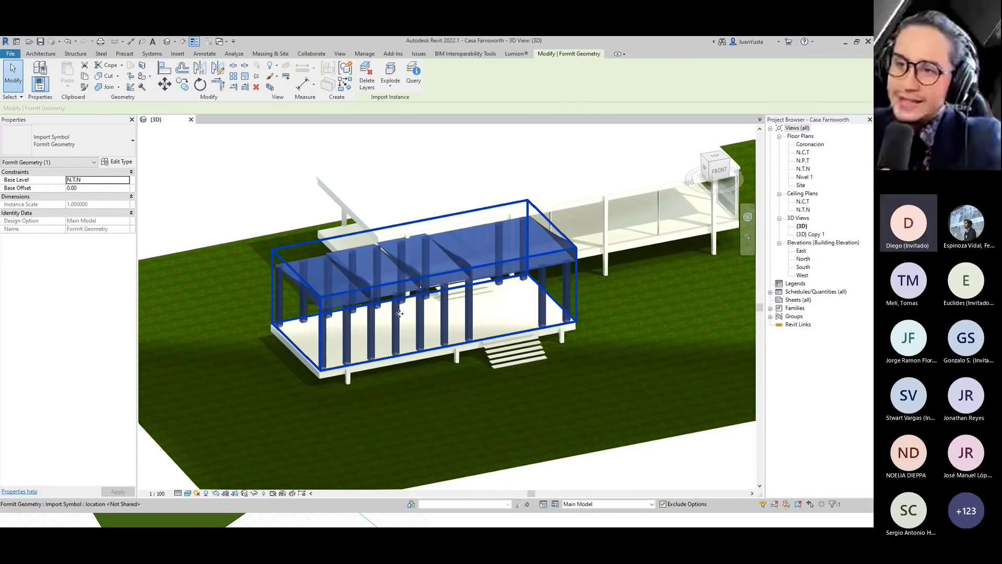
{"action": "left_click", "coordinate": [389, 74]}
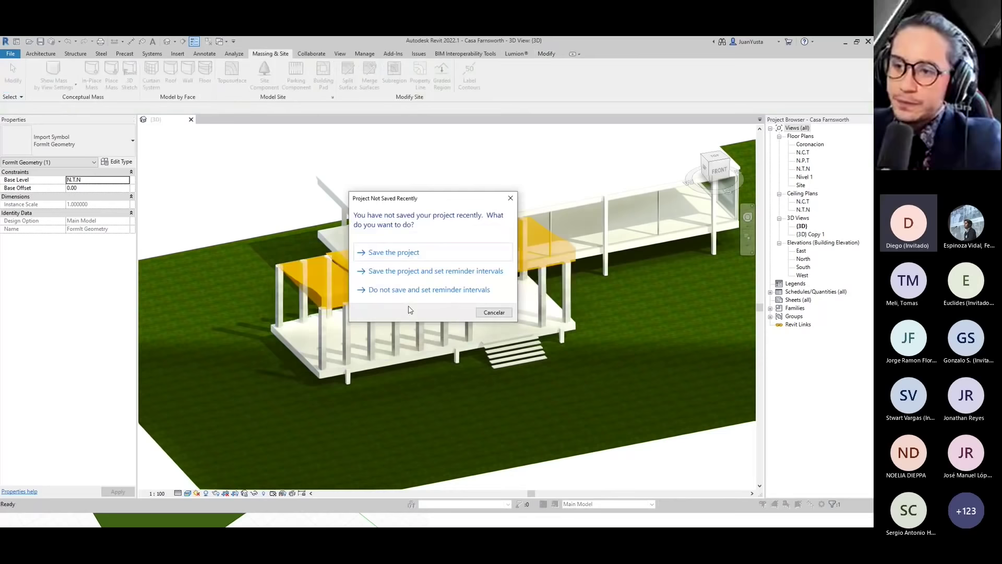
{"action": "left_click", "coordinate": [511, 197]}
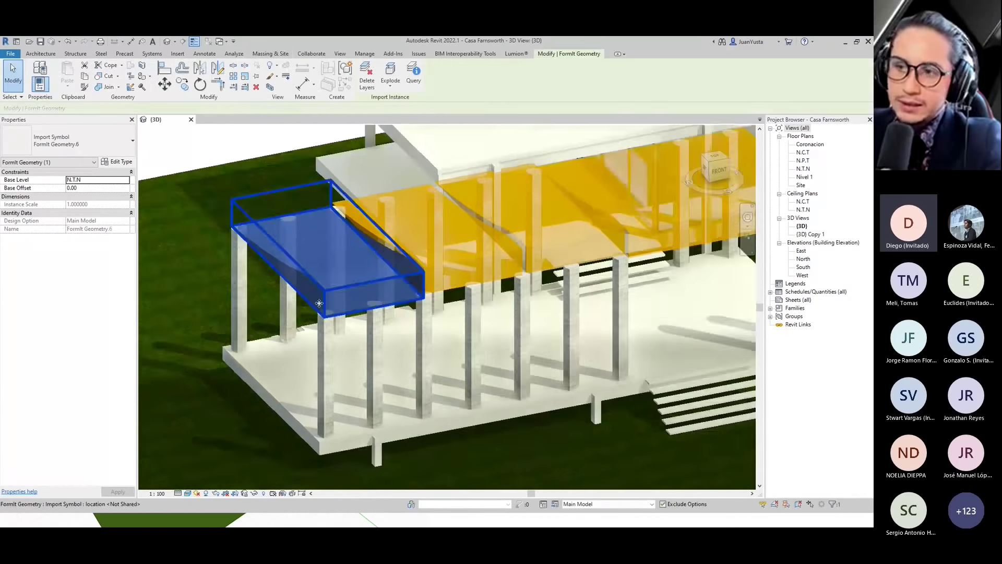
{"action": "scroll", "coordinate": [373, 315], "scroll_direction": "up", "scroll_amount": 5}
{"action": "left_click", "coordinate": [373, 314]}
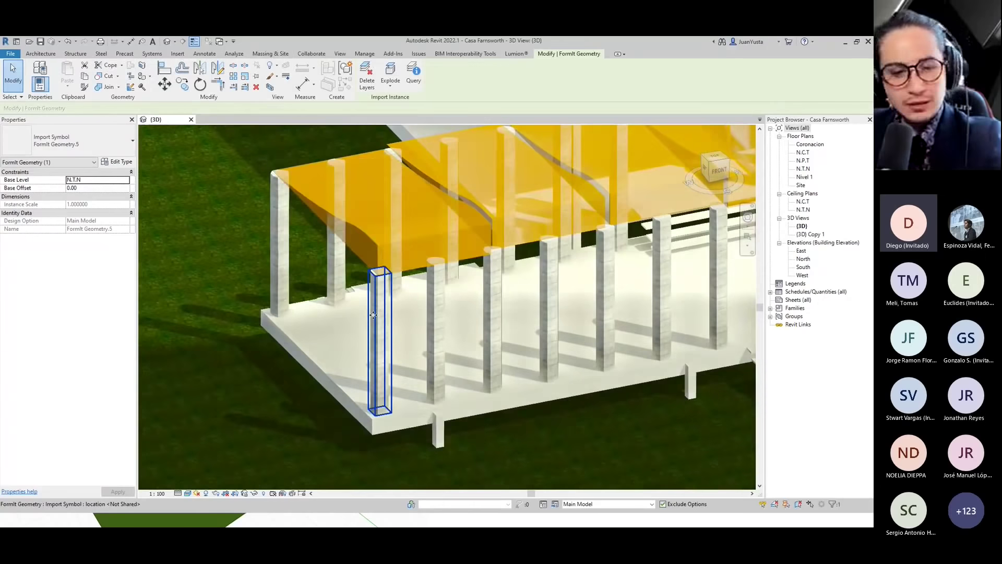
{"action": "scroll", "coordinate": [372, 362], "scroll_direction": "up", "scroll_amount": 3}
{"action": "left_click_drag", "start_coordinate": [381, 354], "coordinate": [356, 338]}
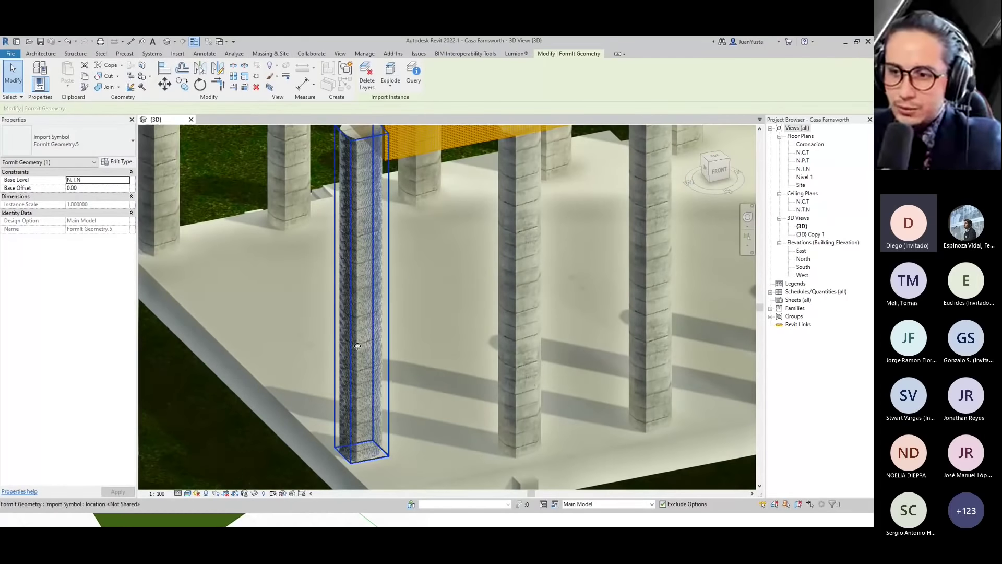
{"action": "scroll", "coordinate": [360, 339], "scroll_direction": "down", "scroll_amount": 4}
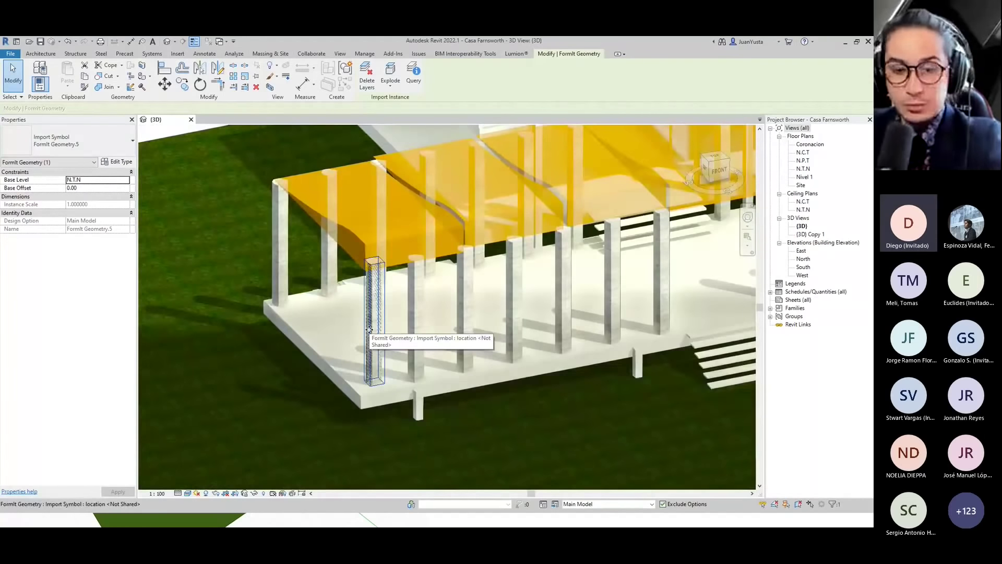
{"action": "mouse_move", "coordinate": [369, 330]}
{"action": "left_mouse_down"}
{"action": "mouse_move", "coordinate": [364, 338]}
{"action": "mouse_move", "coordinate": [407, 313]}
{"action": "left_mouse_up"}
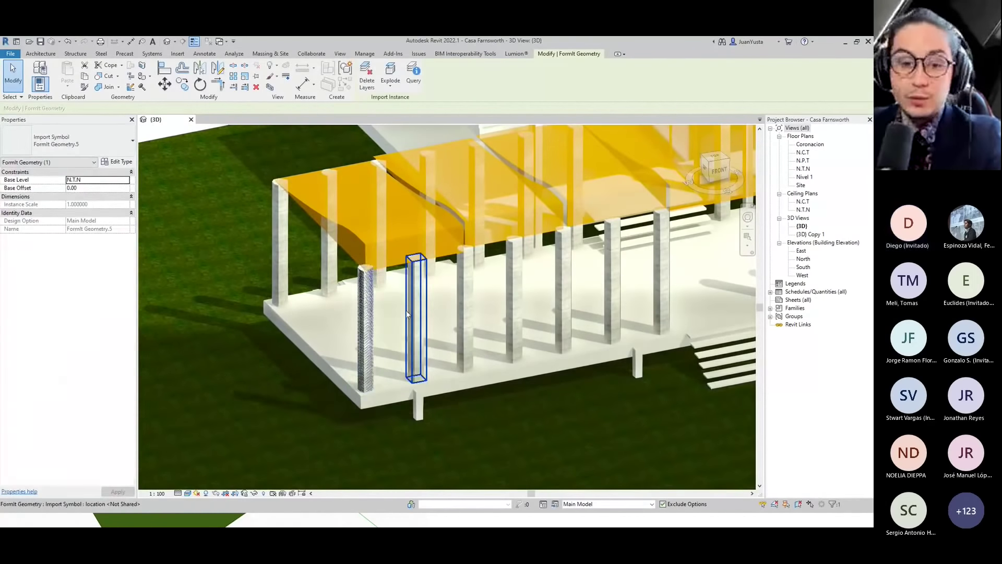
{"action": "key", "text": "Escape"}
{"action": "scroll", "coordinate": [408, 313], "scroll_direction": "up", "scroll_amount": 5}
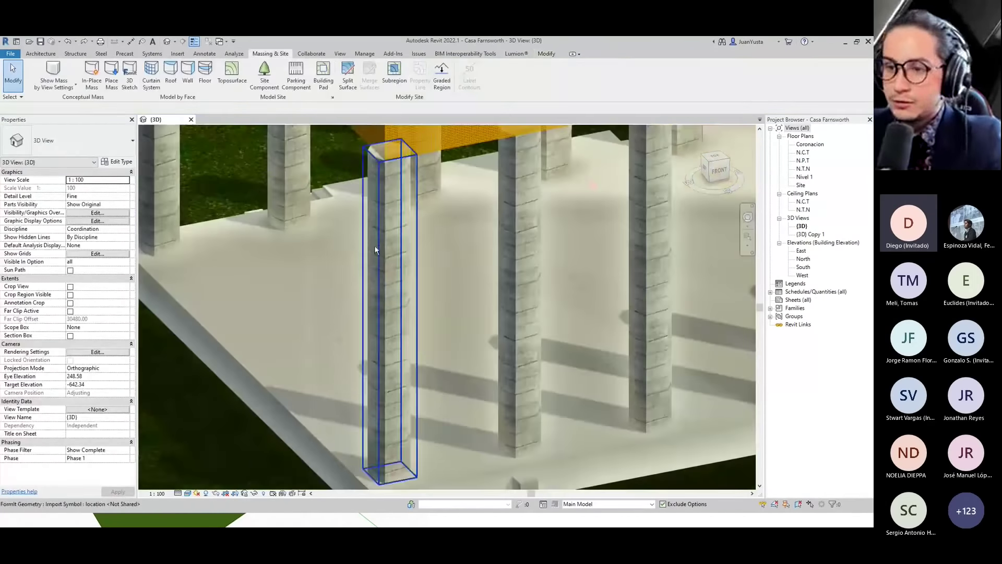
{"action": "scroll", "coordinate": [381, 243], "scroll_direction": "down", "scroll_amount": 5}
{"action": "middle_click_drag", "start_coordinate": [379, 252], "coordinate": [417, 317], "text": "shift"}
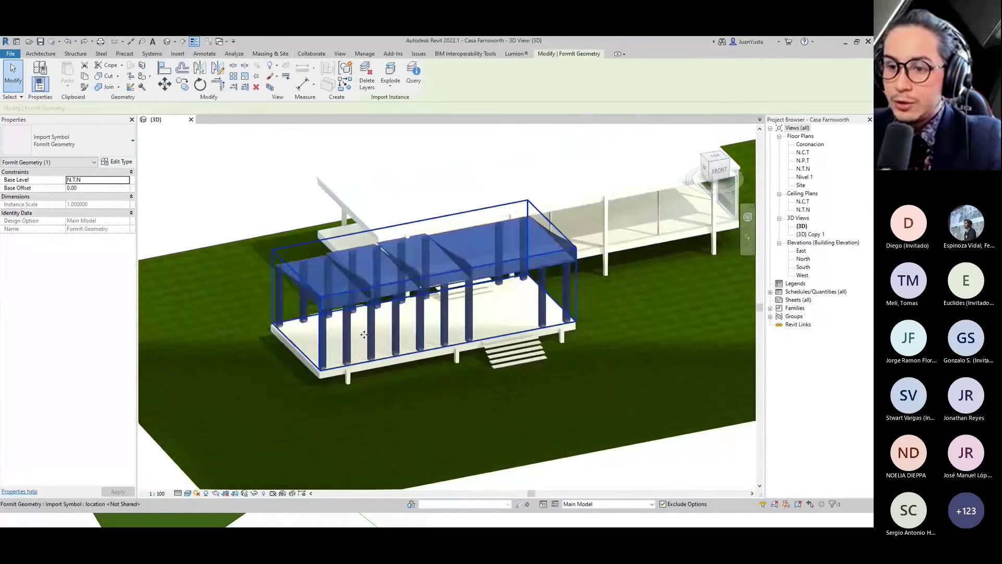
{"action": "scroll", "coordinate": [417, 316], "scroll_direction": "up", "scroll_amount": 5}
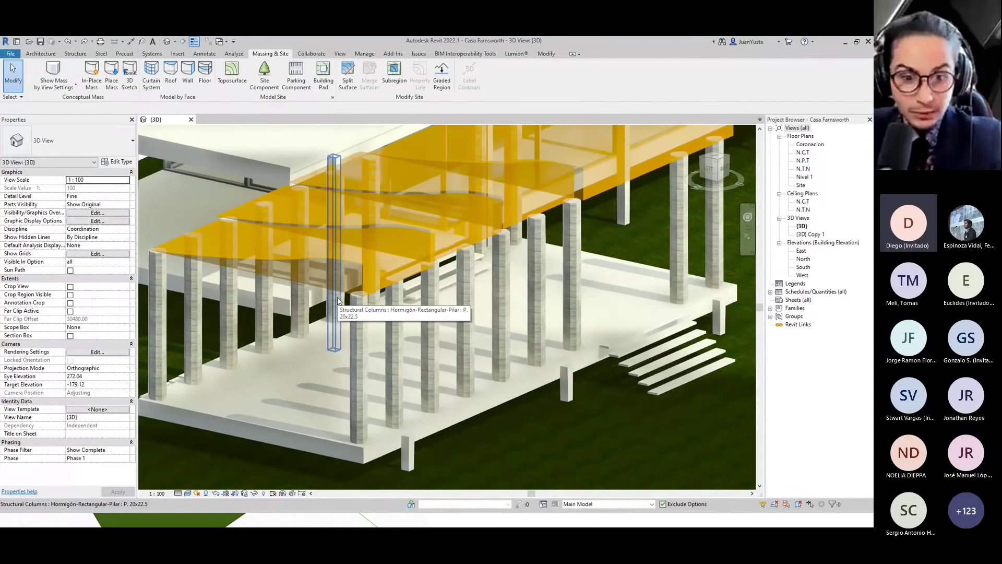
{"action": "scroll", "coordinate": [342, 301], "scroll_direction": "down", "scroll_amount": 5}
{"action": "middle_click_drag", "start_coordinate": [344, 301], "coordinate": [355, 198], "text": "shift"}
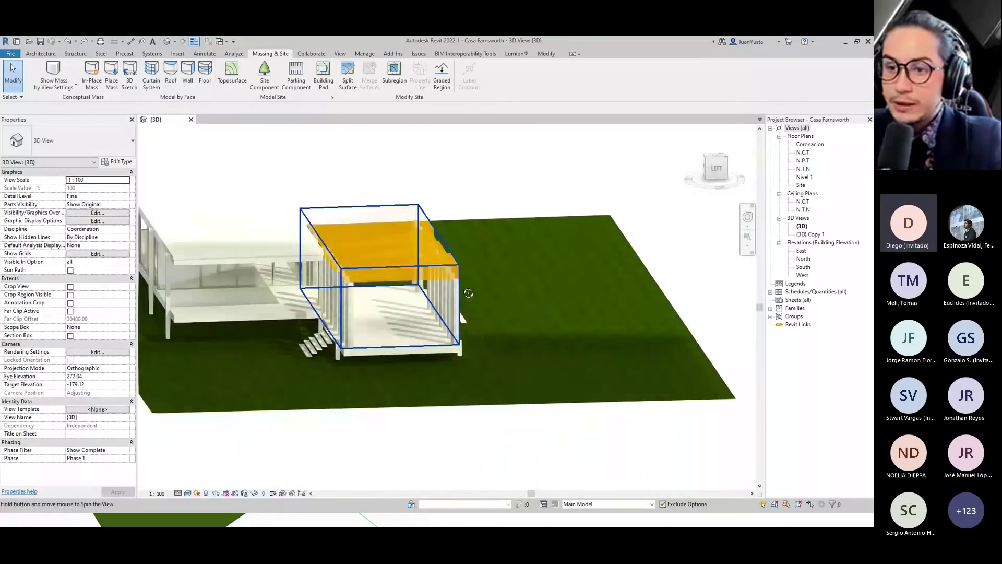
{"action": "scroll", "coordinate": [381, 253], "scroll_direction": "up", "scroll_amount": 3}
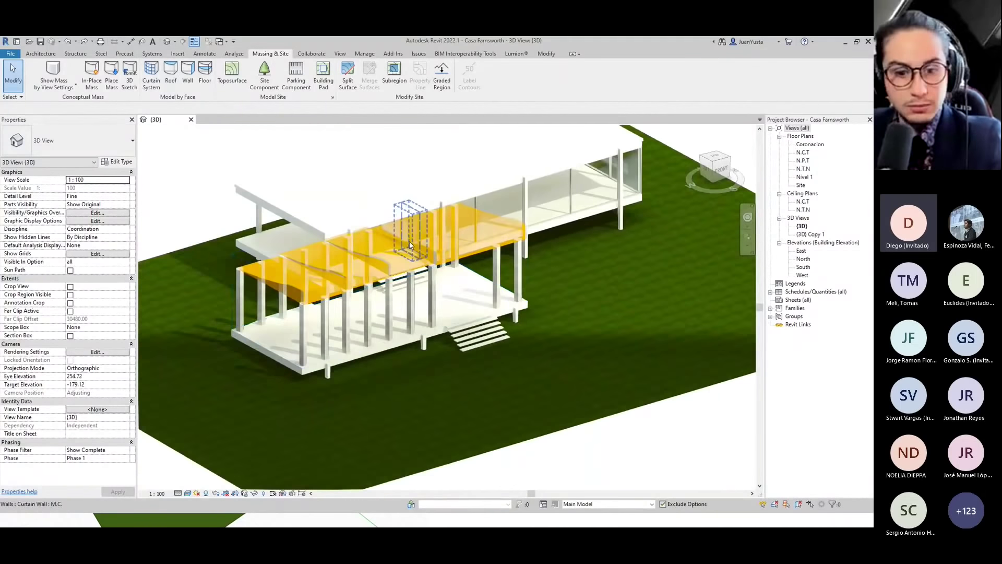
{"action": "double_click", "coordinate": [803, 267]}
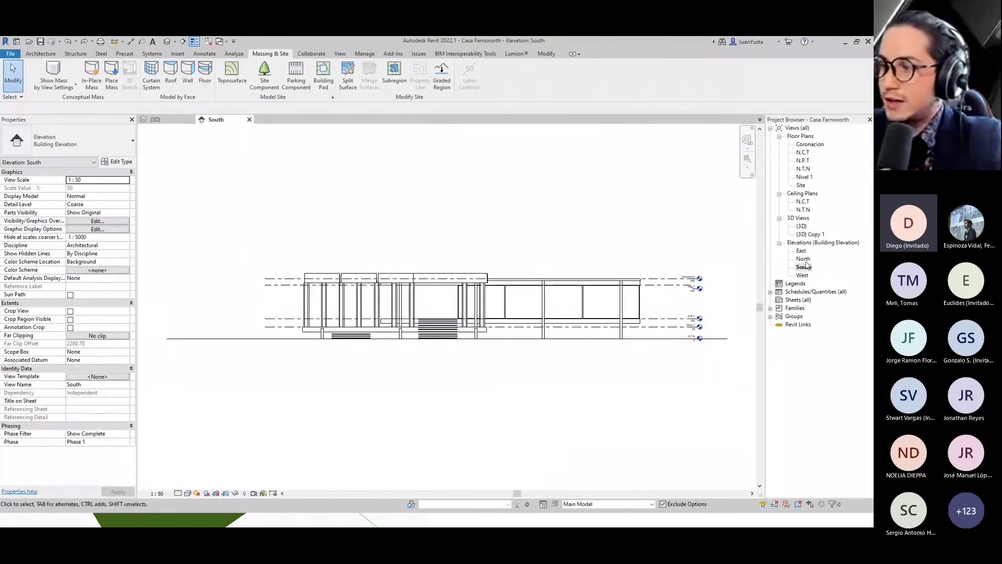
Open the West elevation, zoom in on the porch roof profile, and return to 3D.
{"action": "double_click", "coordinate": [803, 276]}
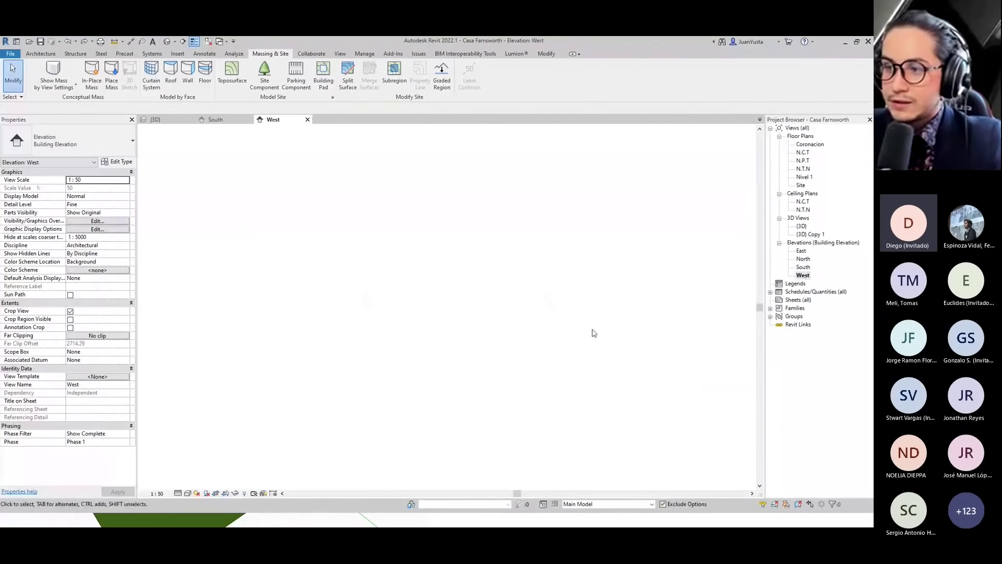
{"action": "scroll", "coordinate": [588, 284], "scroll_direction": "up", "scroll_amount": 1}
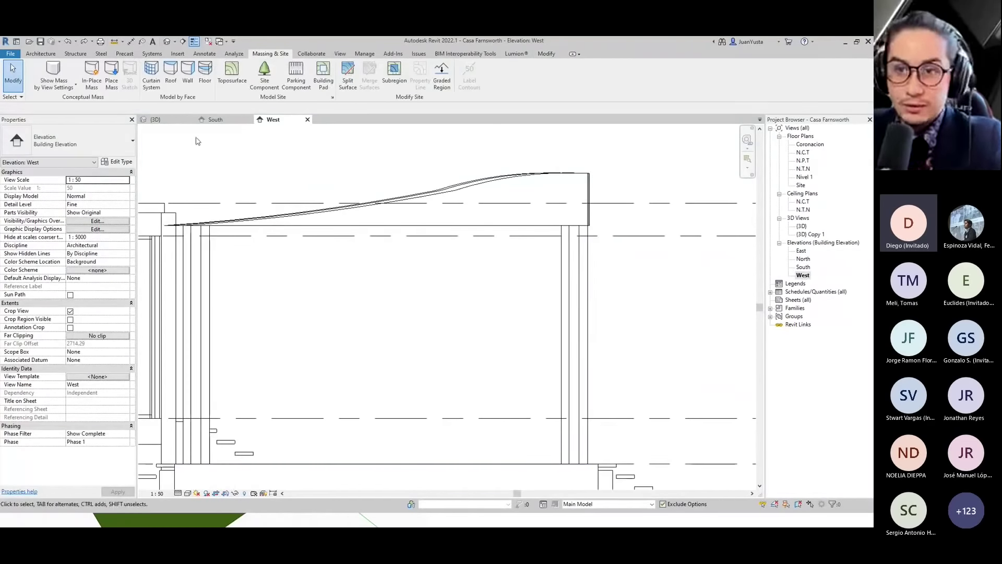
{"action": "left_click", "coordinate": [155, 120]}
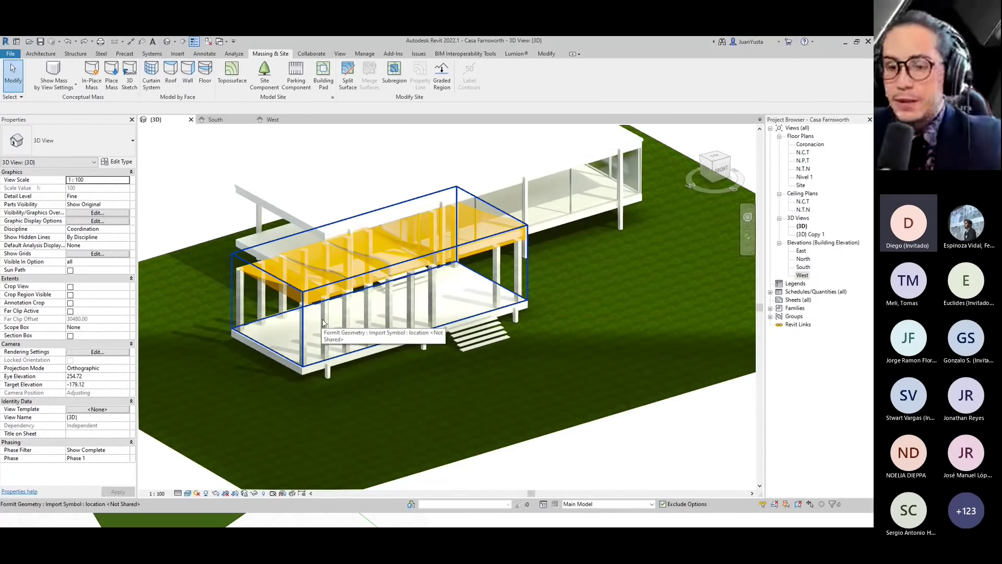
Orbit around the imported porch and look over the Collaborate and Manage ribbon commands.
{"action": "left_click", "coordinate": [315, 314]}
{"action": "middle_click_drag", "start_coordinate": [314, 315], "coordinate": [286, 262], "text": "shift"}
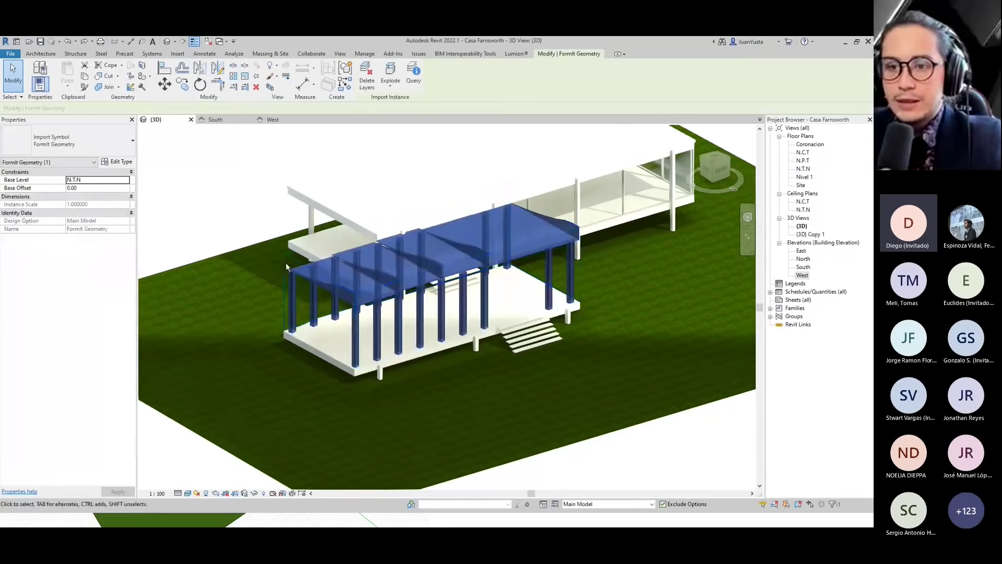
{"action": "left_click", "coordinate": [242, 199]}
{"action": "left_click", "coordinate": [312, 54]}
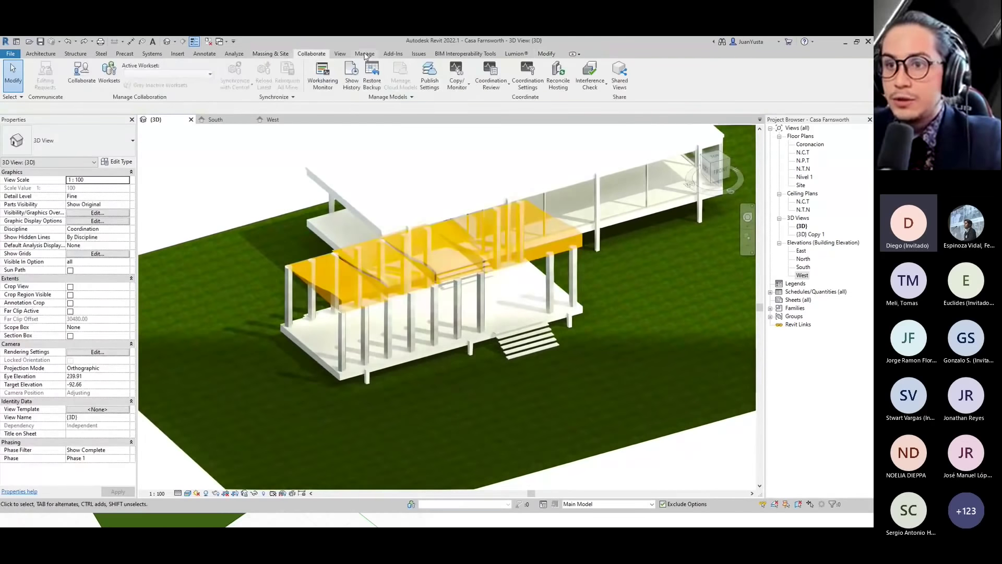
{"action": "left_click", "coordinate": [364, 55]}
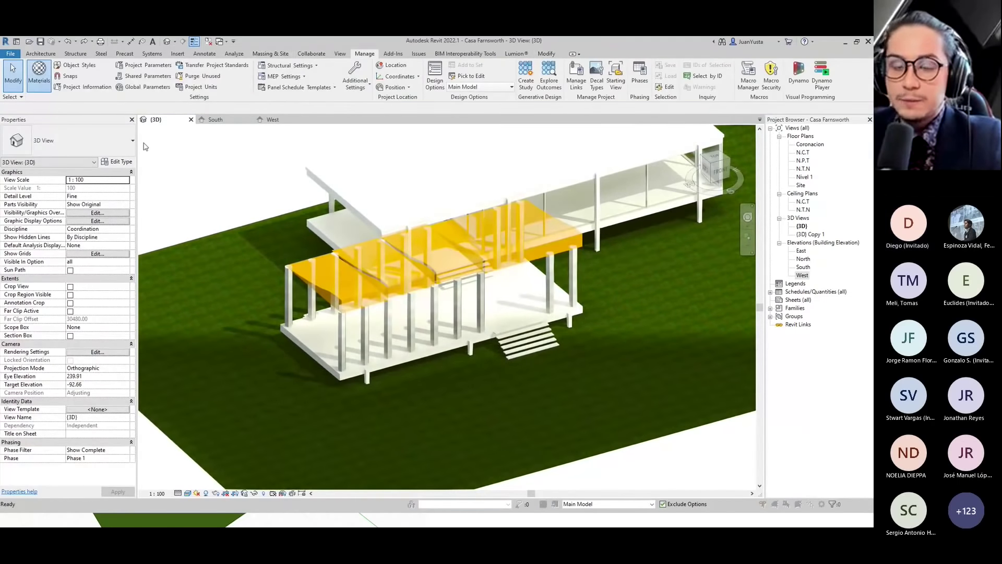
Filter project materials to FormIt and view the Wood Mesh - Straw Weave texture.
{"action": "left_click", "coordinate": [39, 73]}
{"action": "left_click", "coordinate": [231, 151]}
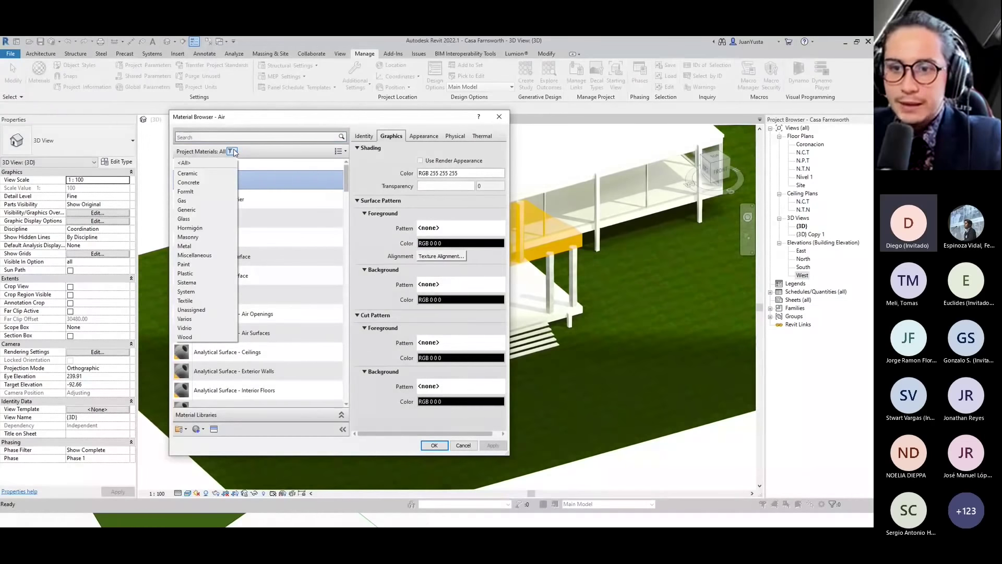
{"action": "left_click", "coordinate": [191, 192]}
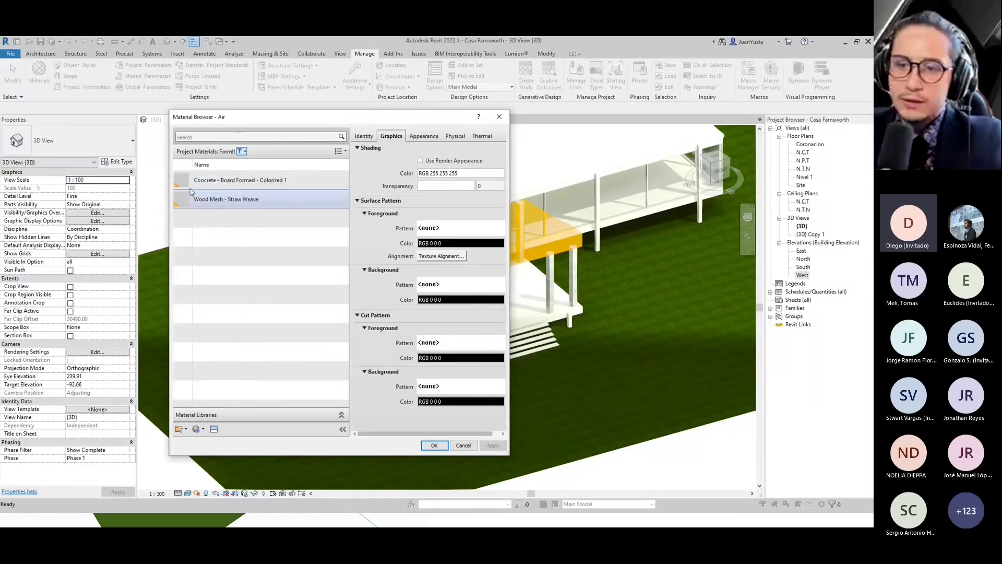
{"action": "left_click", "coordinate": [234, 183]}
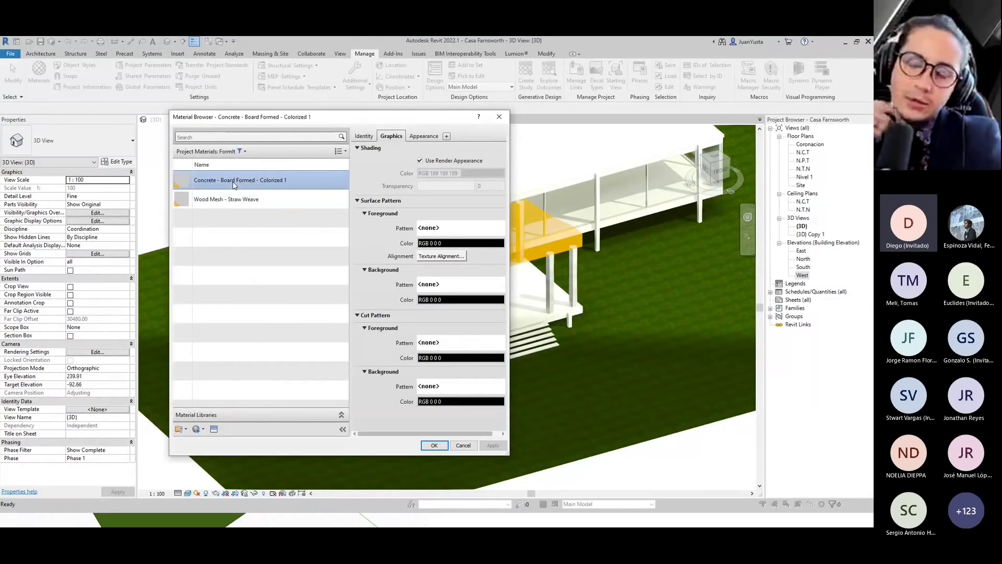
{"action": "left_click", "coordinate": [223, 198]}
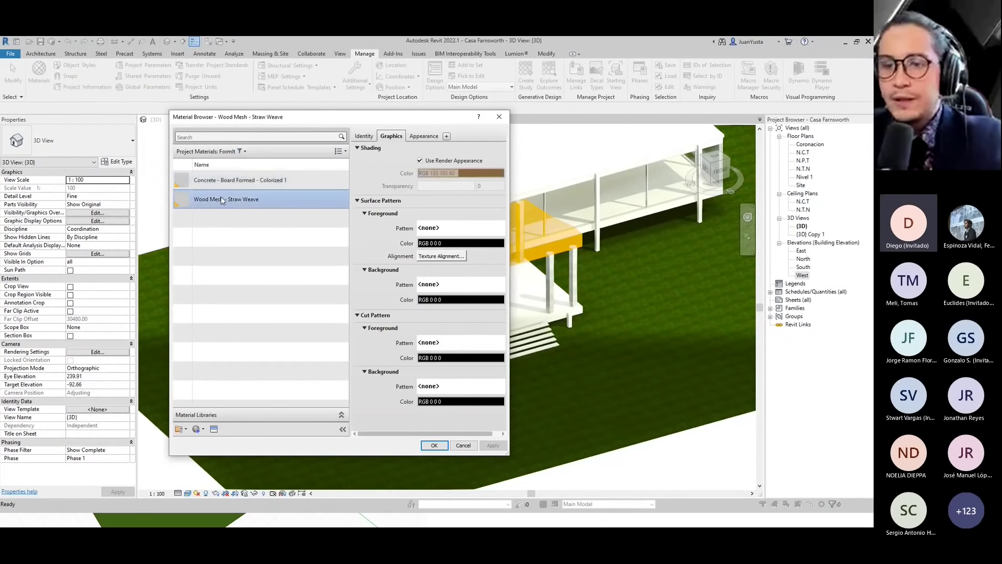
{"action": "left_click", "coordinate": [423, 135]}
{"action": "mouse_move", "coordinate": [460, 255]}
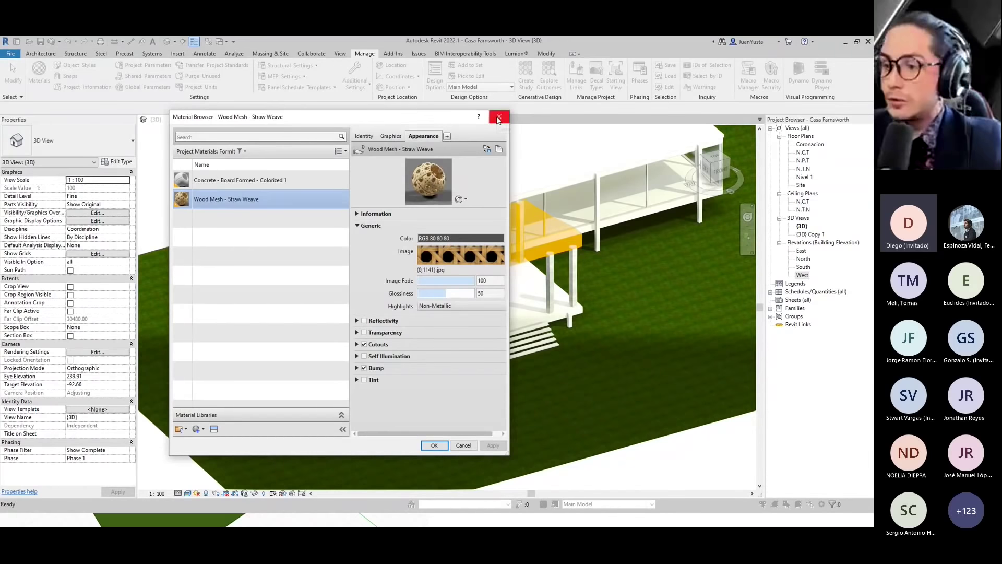
{"action": "left_click", "coordinate": [498, 120]}
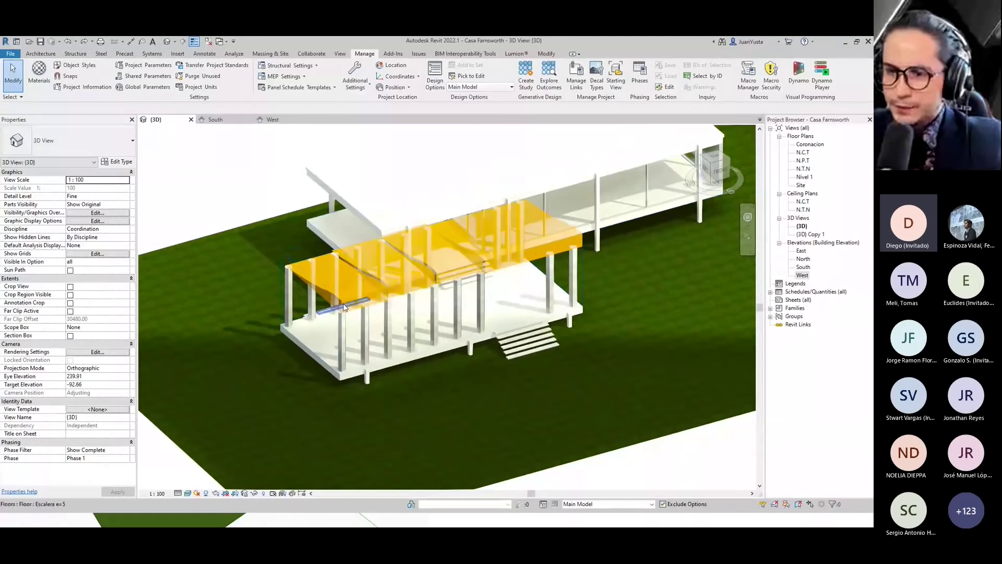
{"action": "left_click", "coordinate": [348, 302]}
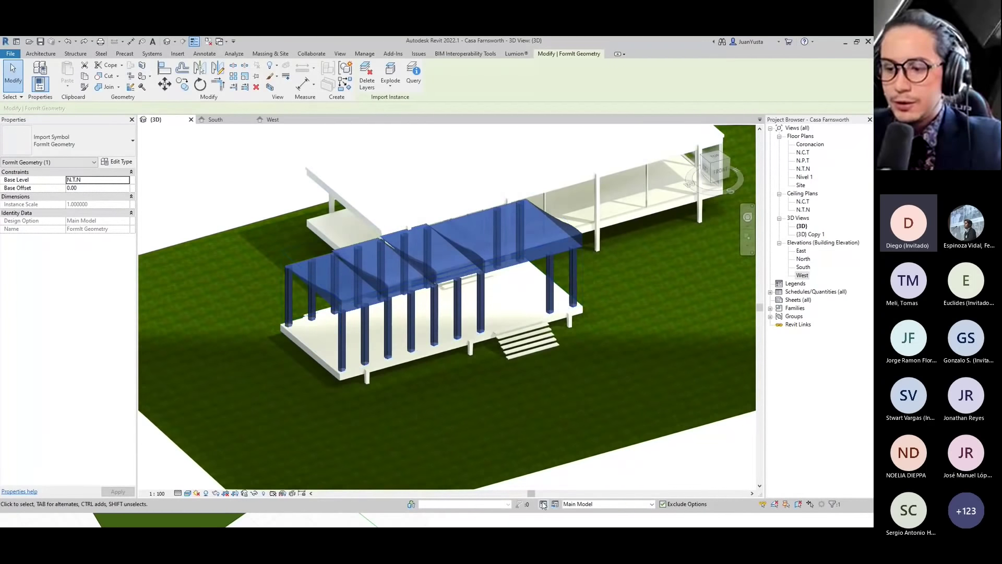
{"action": "left_click", "coordinate": [543, 503]}
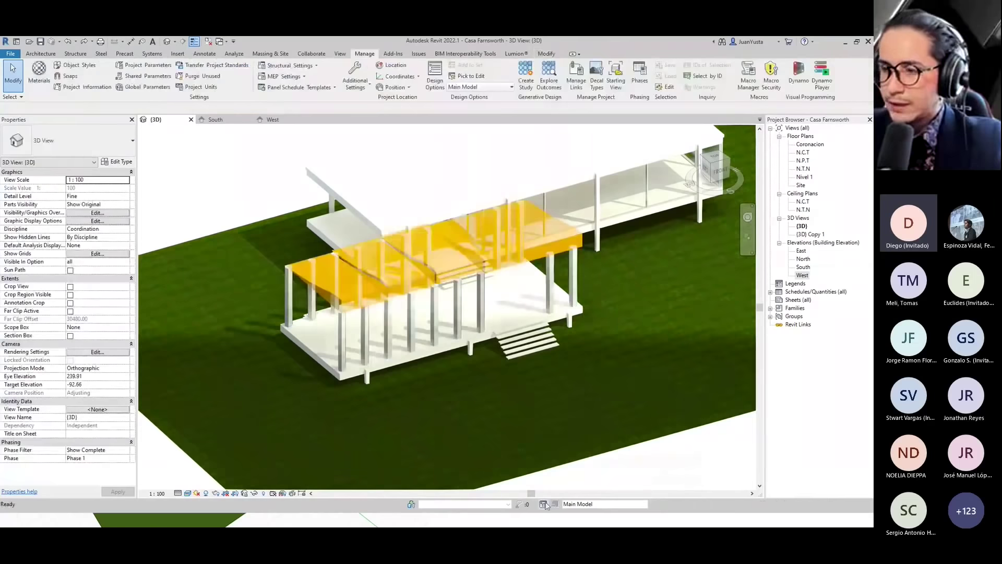
{"action": "left_click_drag", "start_coordinate": [711, 280], "coordinate": [482, 200]}
{"action": "left_click", "coordinate": [466, 249]}
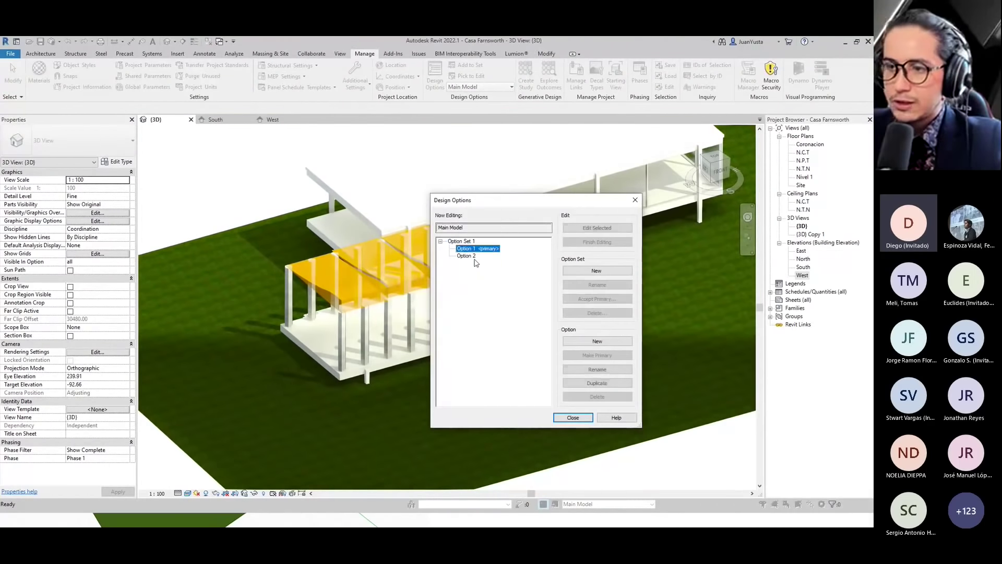
{"action": "left_click", "coordinate": [540, 505]}
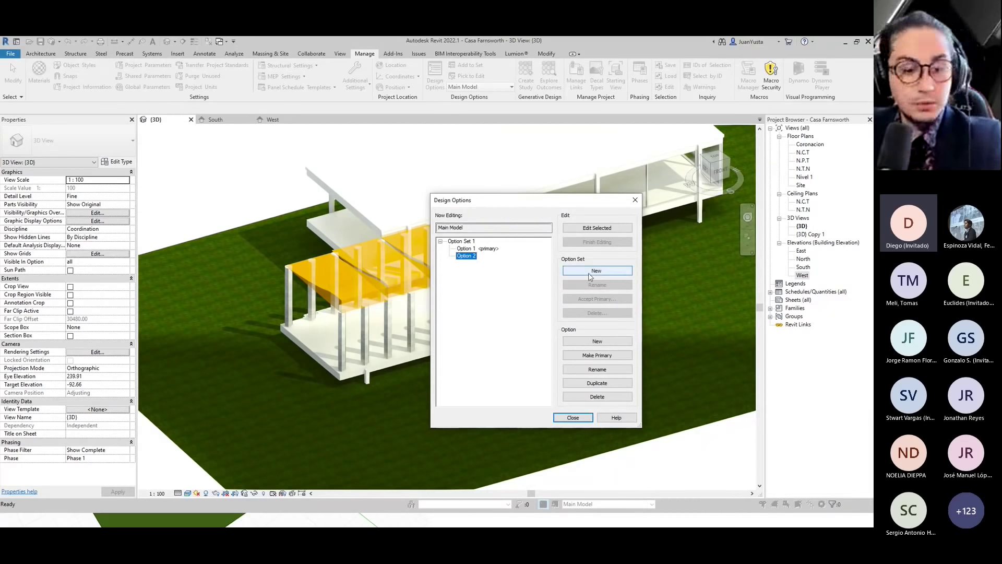
{"action": "left_click", "coordinate": [636, 202]}
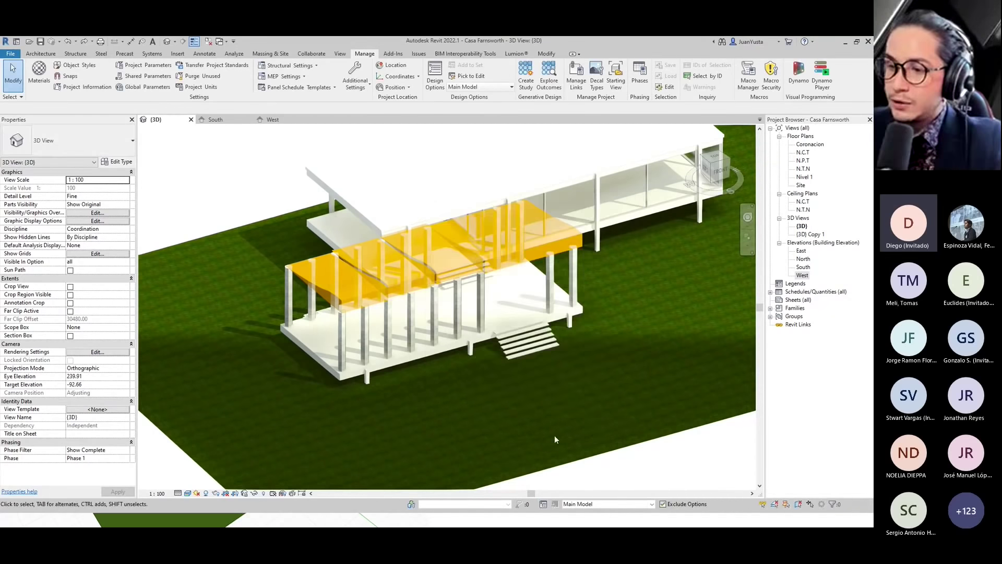
Add the FormIt roof and columns to Option 1 only, then activate Option 2.
{"action": "left_click", "coordinate": [553, 251]}
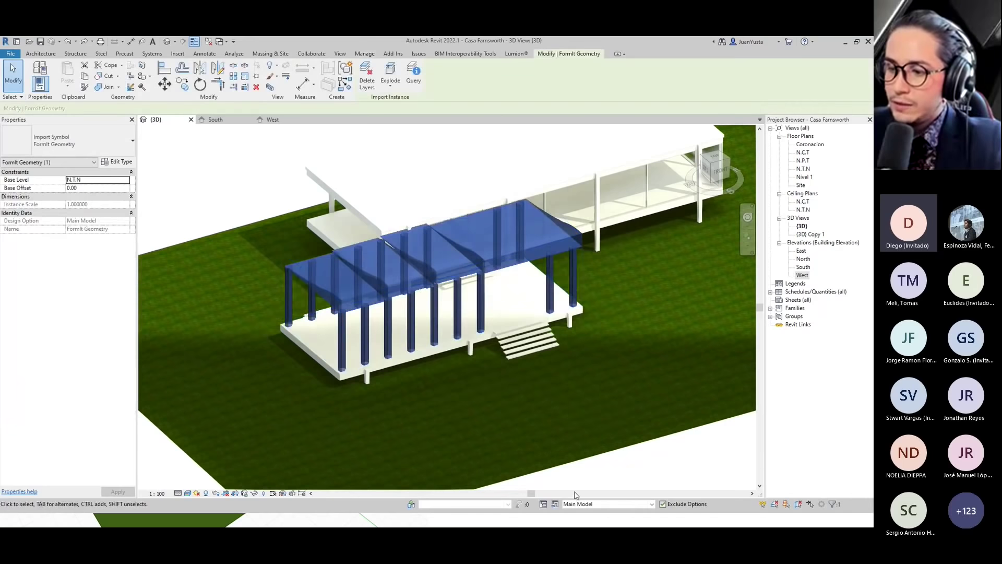
{"action": "left_click", "coordinate": [556, 504]}
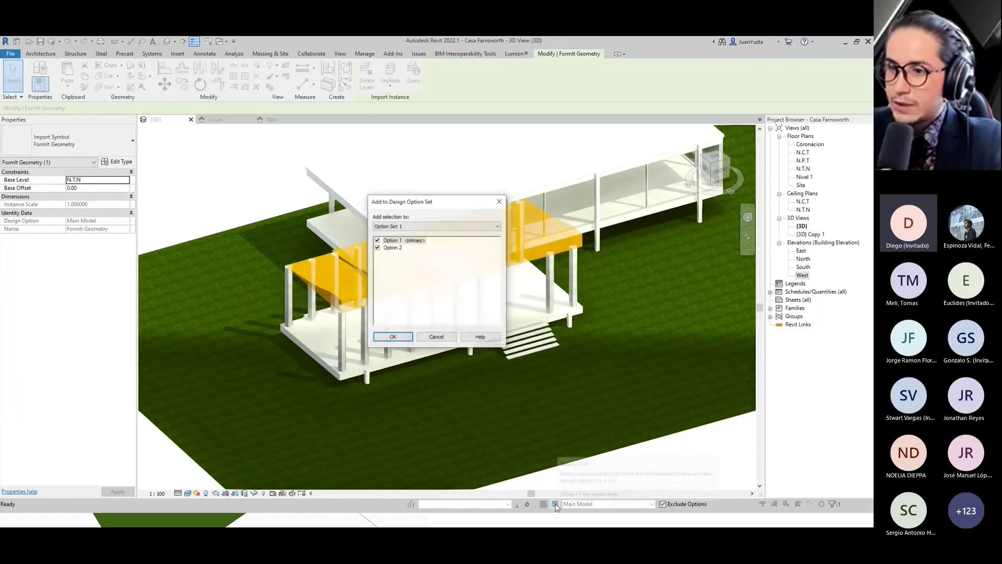
{"action": "left_click", "coordinate": [379, 248]}
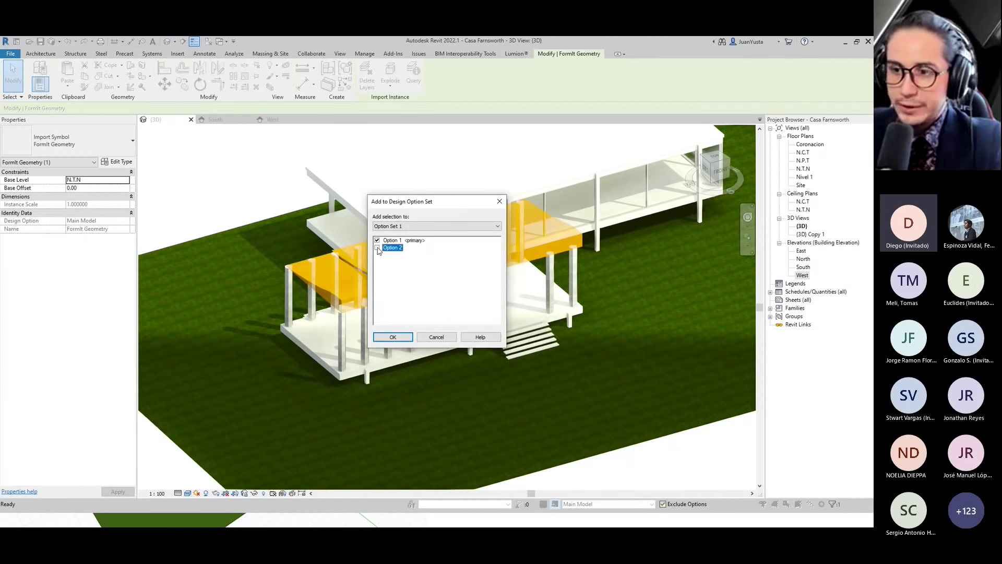
{"action": "left_click", "coordinate": [405, 241]}
{"action": "left_click", "coordinate": [410, 338]}
{"action": "left_click", "coordinate": [596, 505]}
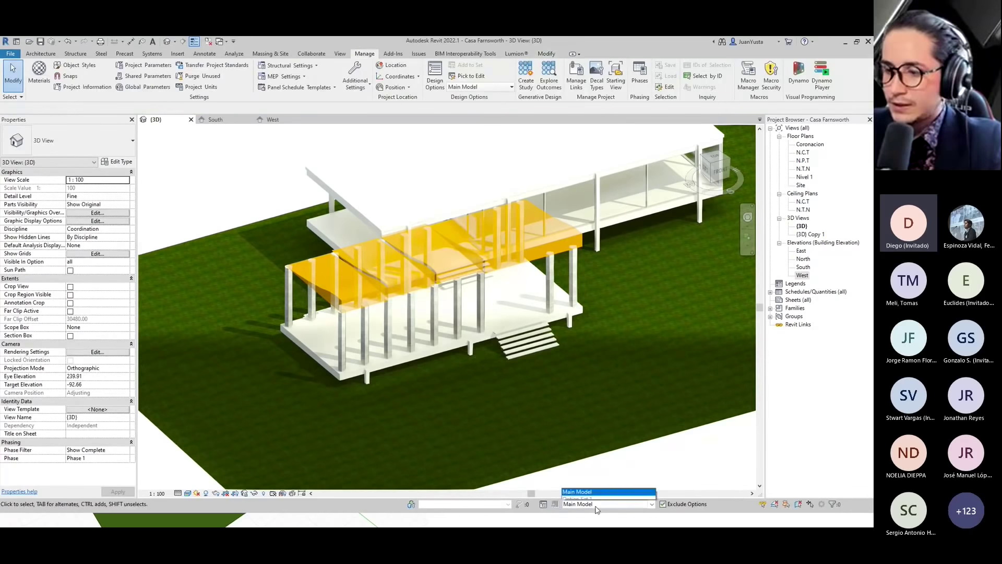
{"action": "left_click", "coordinate": [579, 495]}
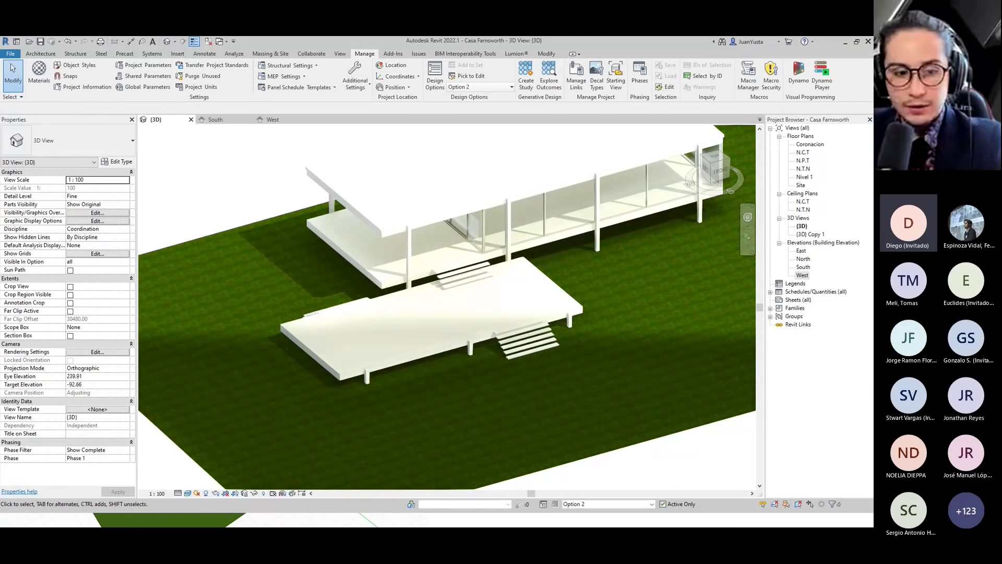
Show only layer Opcion 2 and send its shingled roof and columns to Casa Farnsworth.
{"action": "key", "text": "alt+Tab"}
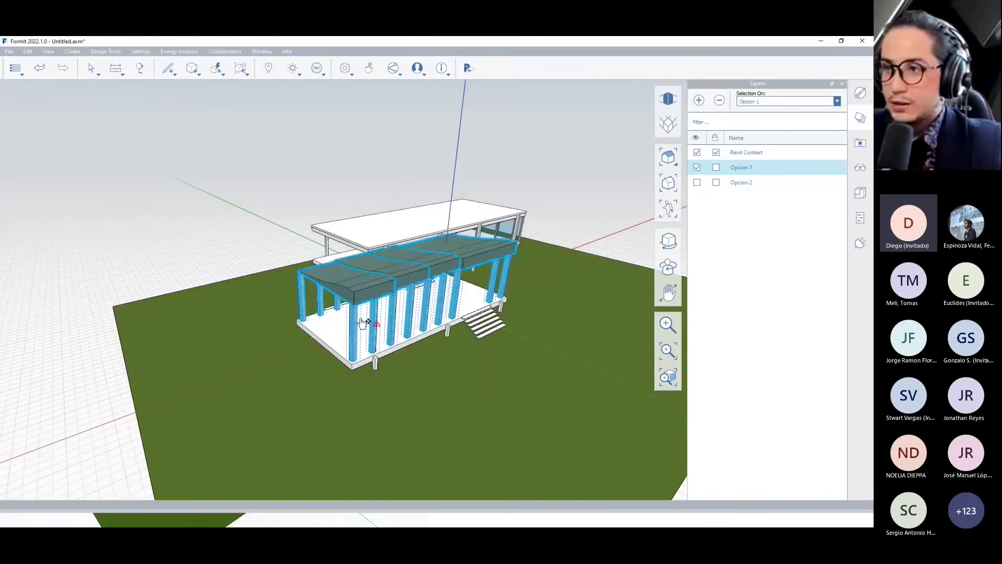
{"action": "left_click", "coordinate": [697, 183]}
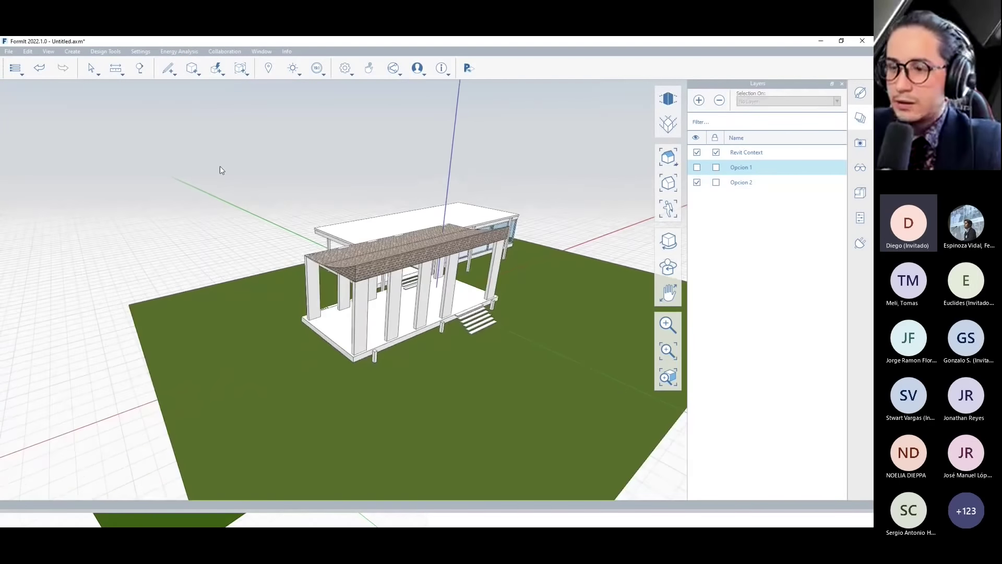
{"action": "left_click_drag", "start_coordinate": [219, 166], "coordinate": [551, 395]}
{"action": "left_click", "coordinate": [467, 68]}
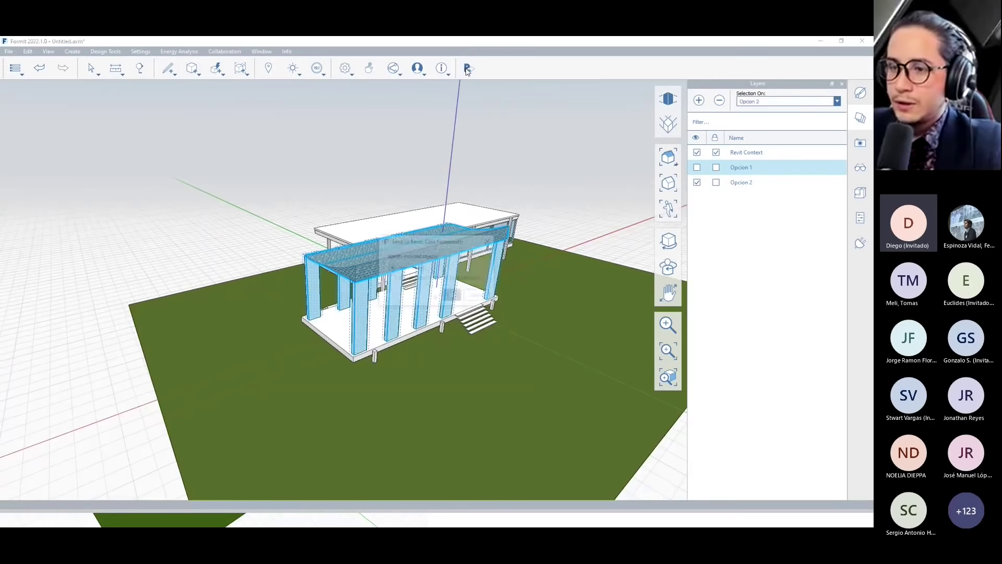
{"action": "left_click", "coordinate": [454, 296]}
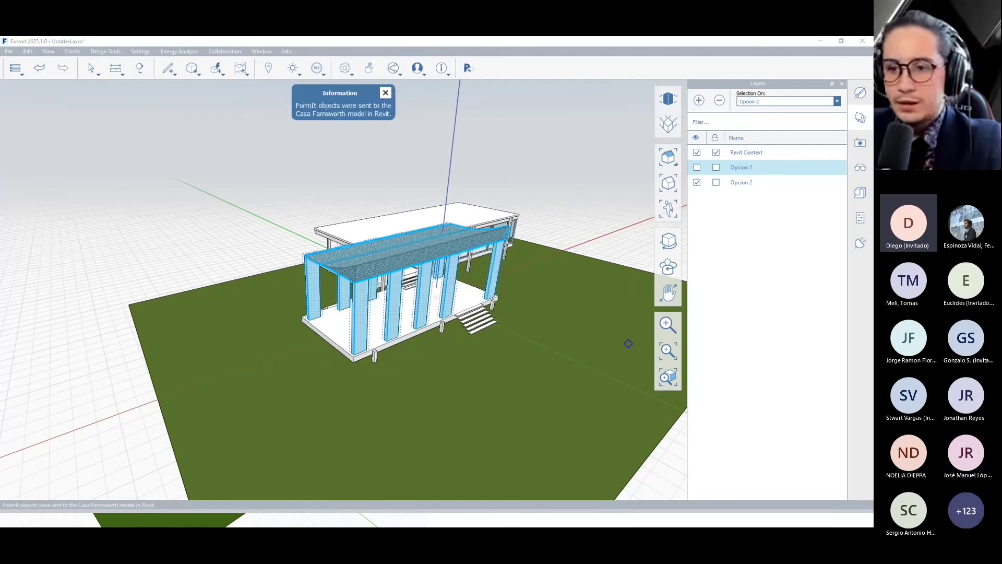
{"action": "key", "text": "alt+Tab"}
{"action": "left_click", "coordinate": [384, 273]}
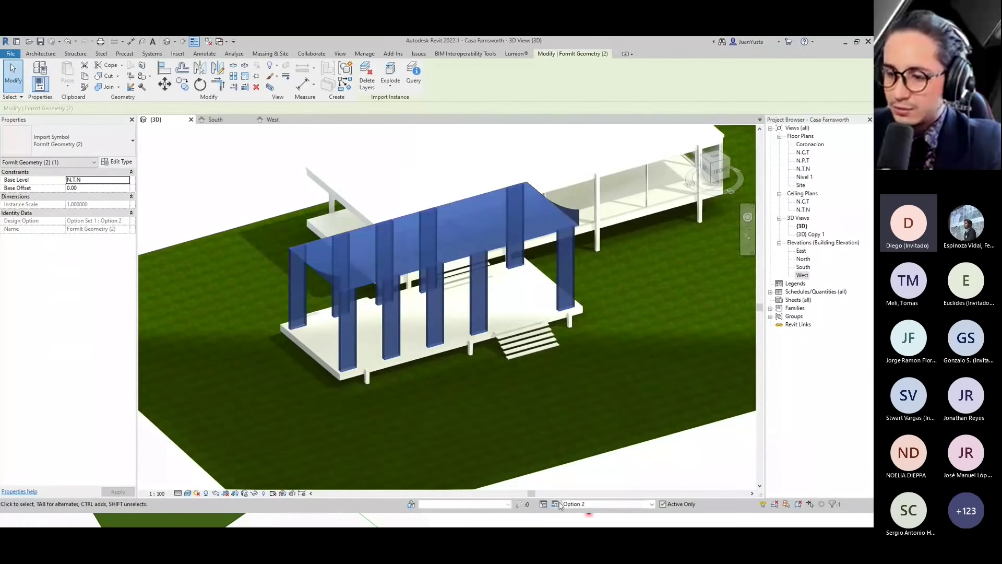
Dismiss the Add to Set error, return to Main Model, and select the Option 1 roof.
{"action": "left_click", "coordinate": [555, 504]}
{"action": "left_click", "coordinate": [844, 497]}
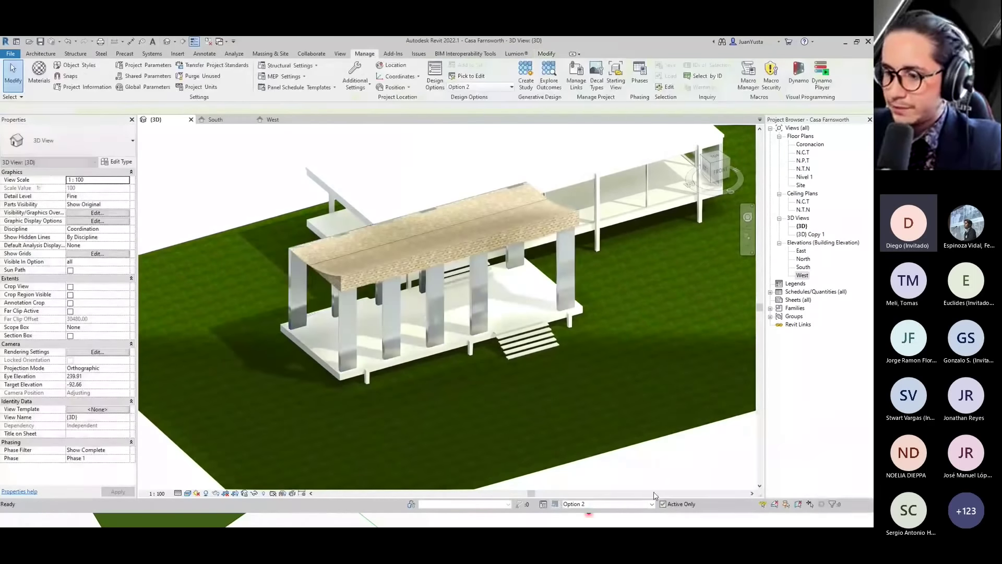
{"action": "left_click", "coordinate": [655, 505]}
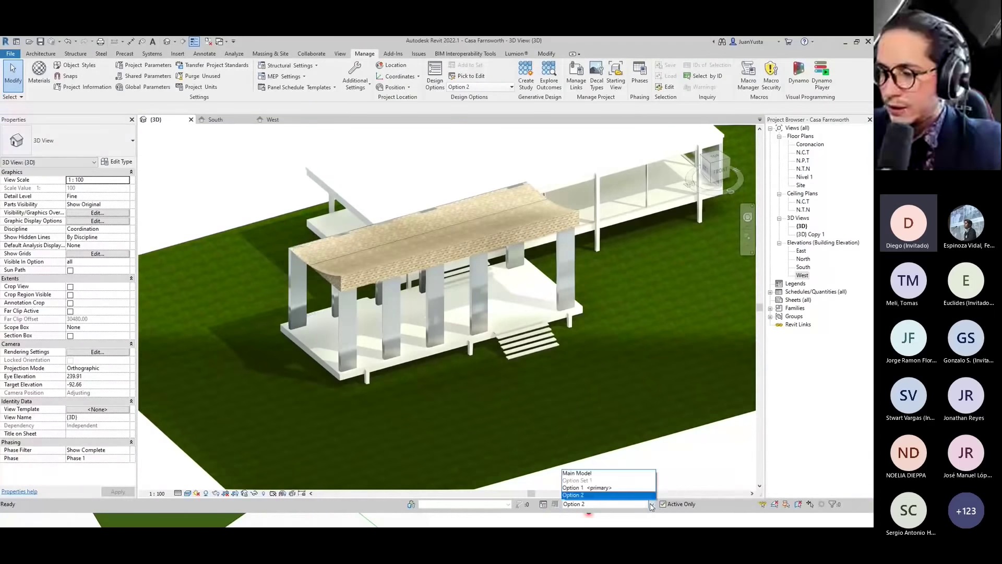
{"action": "left_click", "coordinate": [589, 473]}
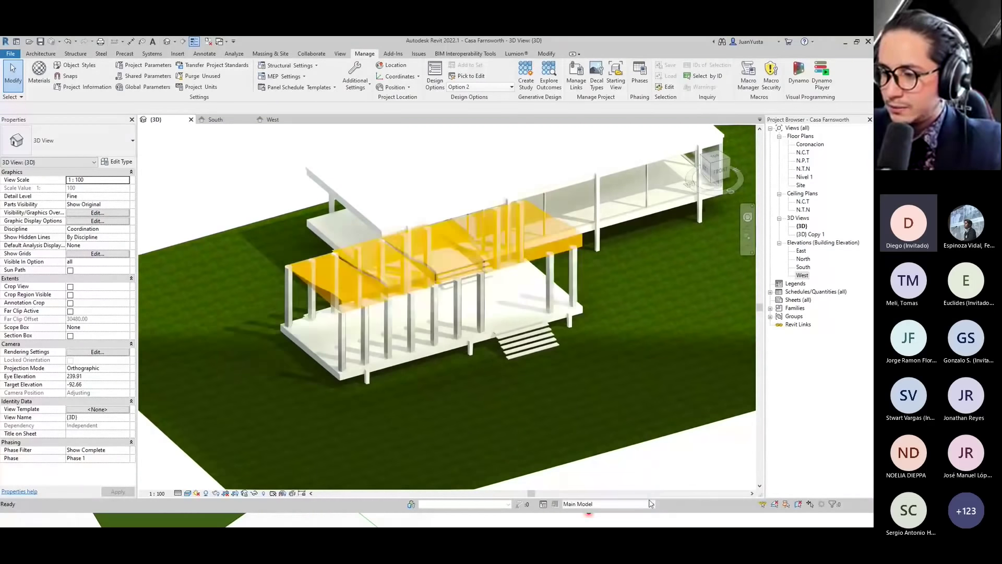
{"action": "left_click", "coordinate": [663, 504]}
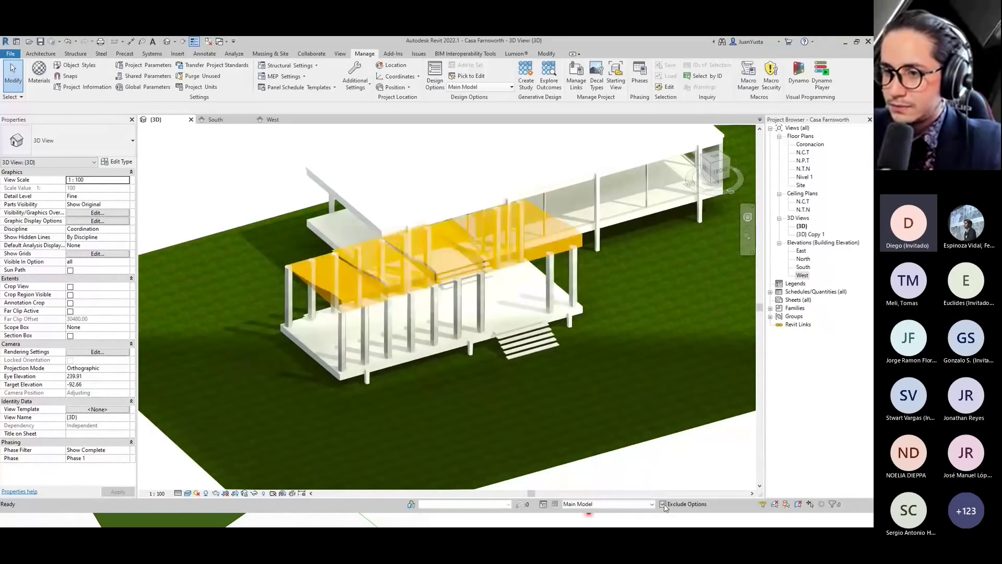
{"action": "left_click", "coordinate": [364, 297]}
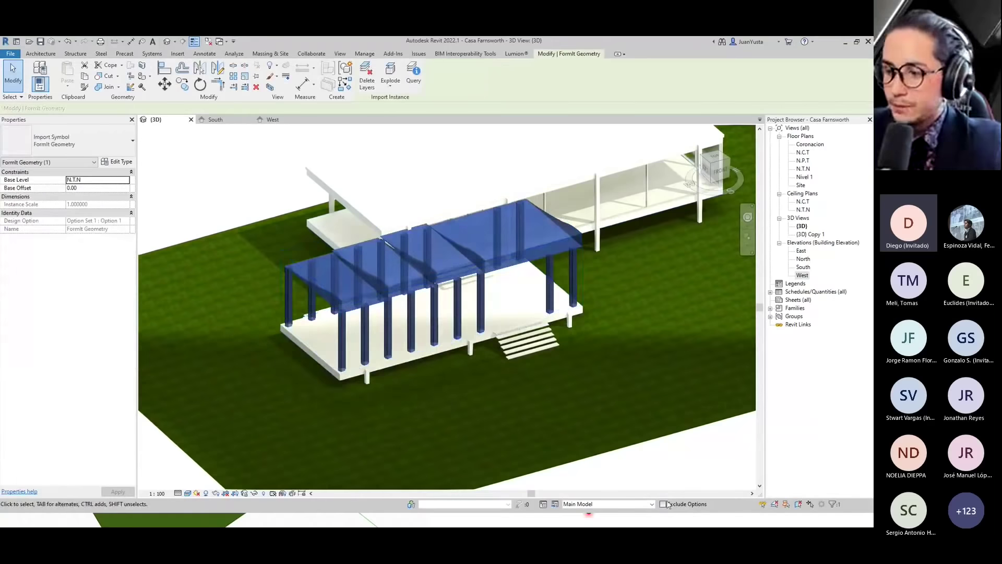
Check Option 1 <primary> in the Design Options manager, then activate Option 2 to compare.
{"action": "left_click", "coordinate": [543, 504]}
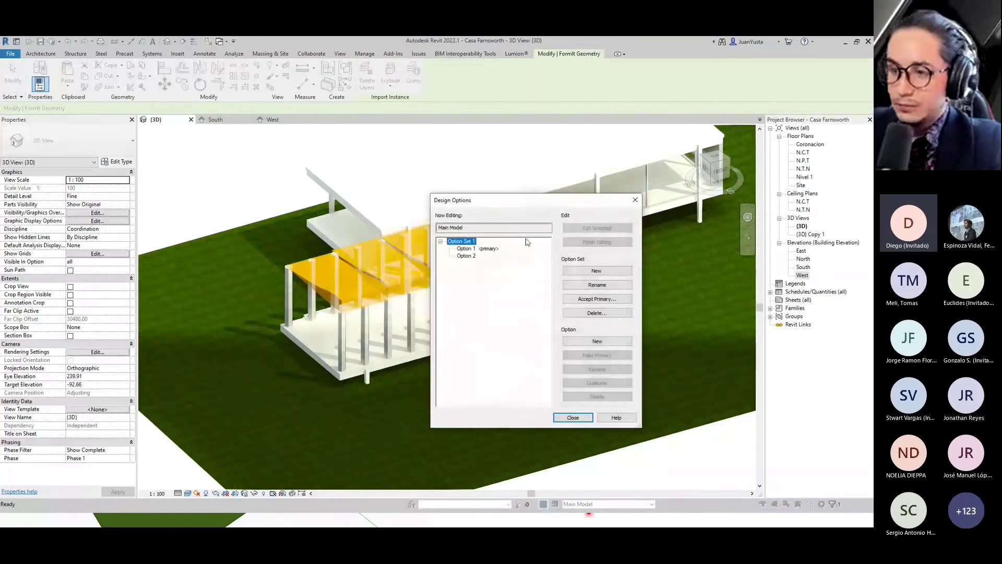
{"action": "left_click", "coordinate": [482, 249]}
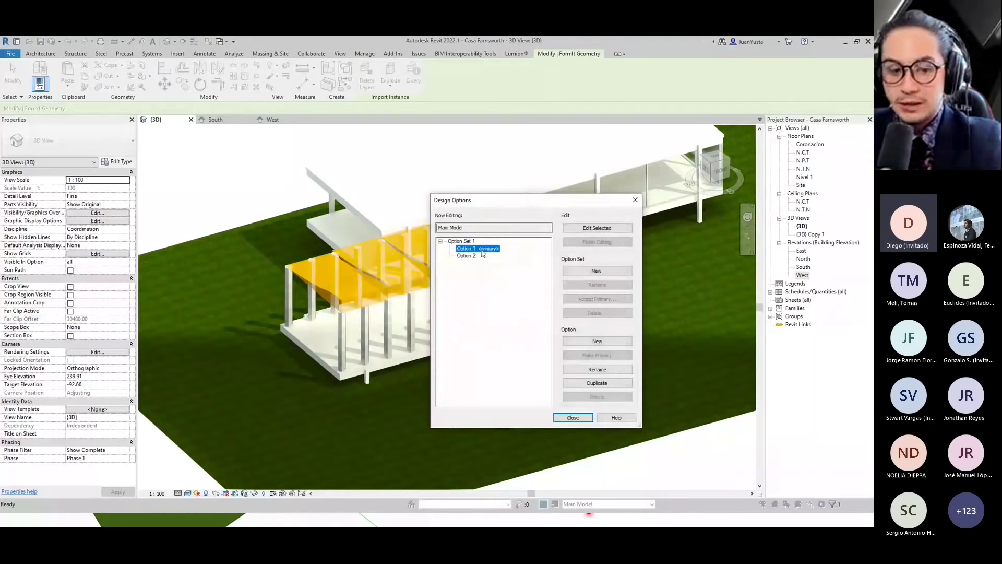
{"action": "left_click", "coordinate": [572, 417]}
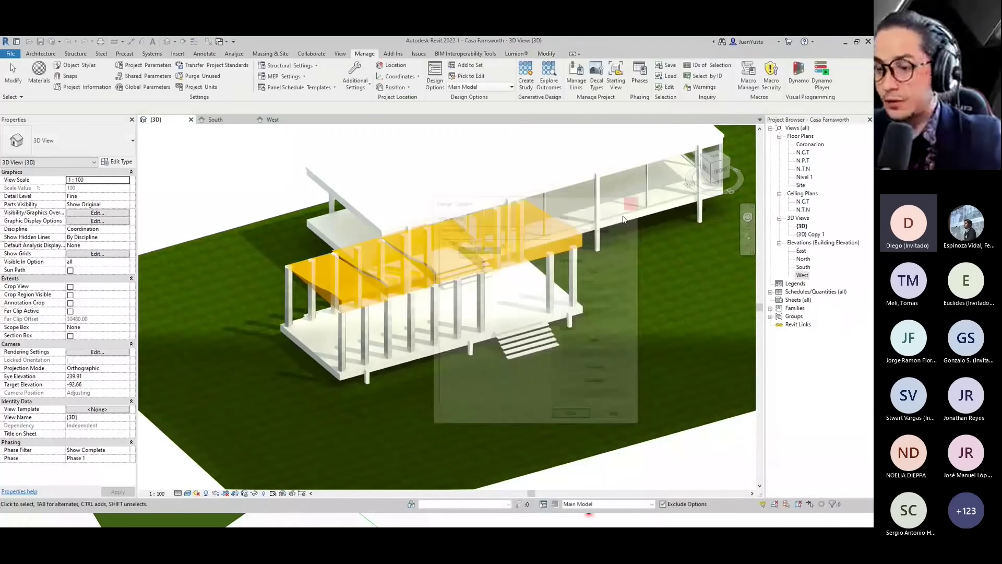
{"action": "left_click", "coordinate": [608, 503]}
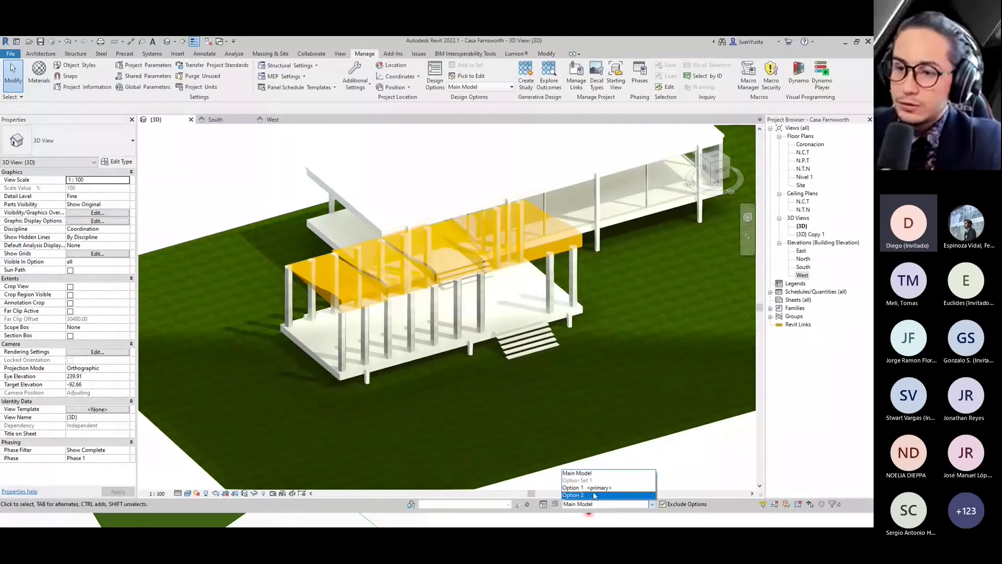
{"action": "left_click", "coordinate": [613, 494]}
{"action": "scroll", "coordinate": [358, 306], "scroll_direction": "up", "scroll_amount": 5}
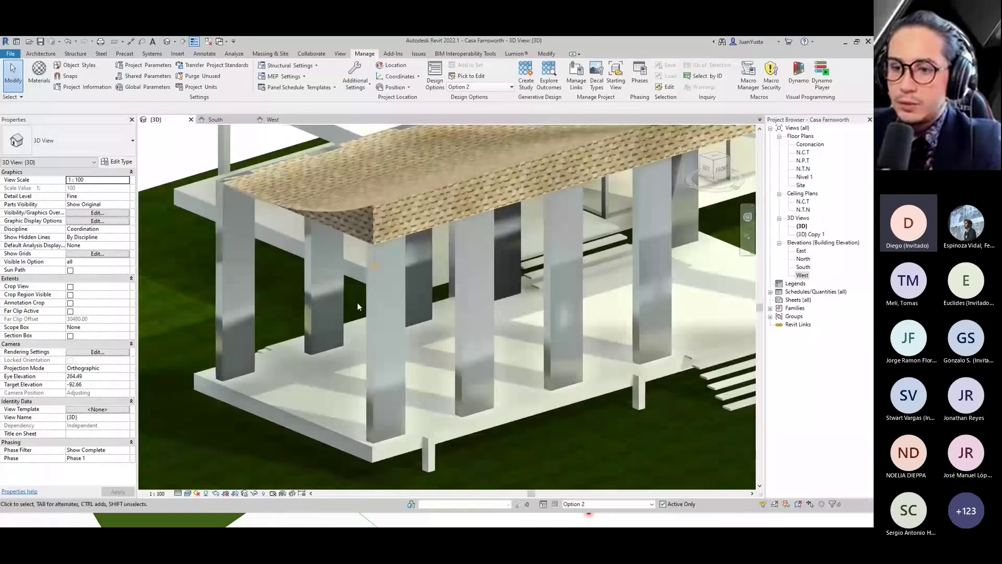
{"action": "scroll", "coordinate": [357, 303], "scroll_direction": "down", "scroll_amount": 3}
{"action": "scroll", "coordinate": [280, 255], "scroll_direction": "down", "scroll_amount": 2}
{"action": "scroll", "coordinate": [520, 375], "scroll_direction": "down", "scroll_amount": 2}
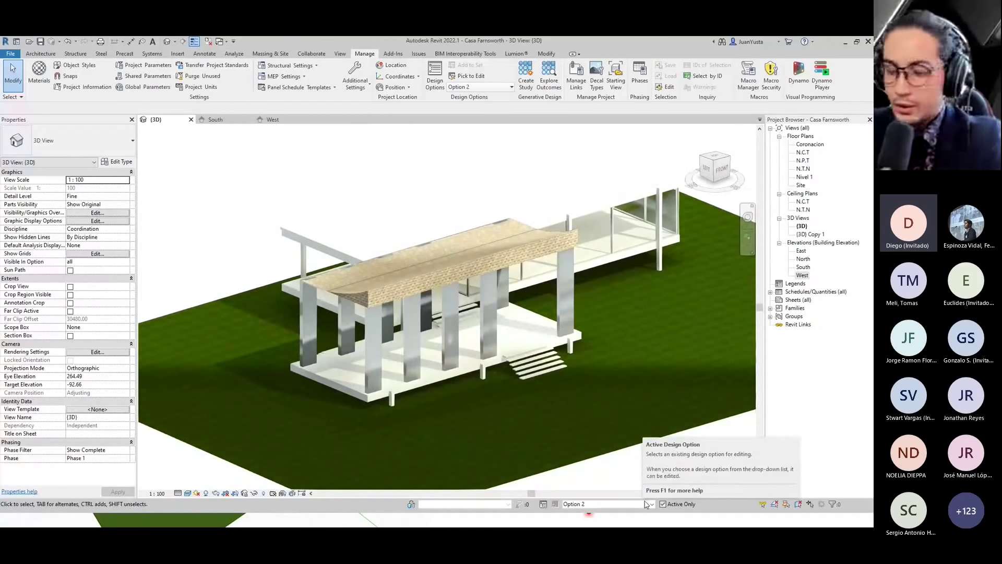
Make Option 1 <primary> the active design option.
{"action": "left_click", "coordinate": [652, 504]}
{"action": "left_click", "coordinate": [612, 489]}
{"action": "left_click", "coordinate": [613, 502]}
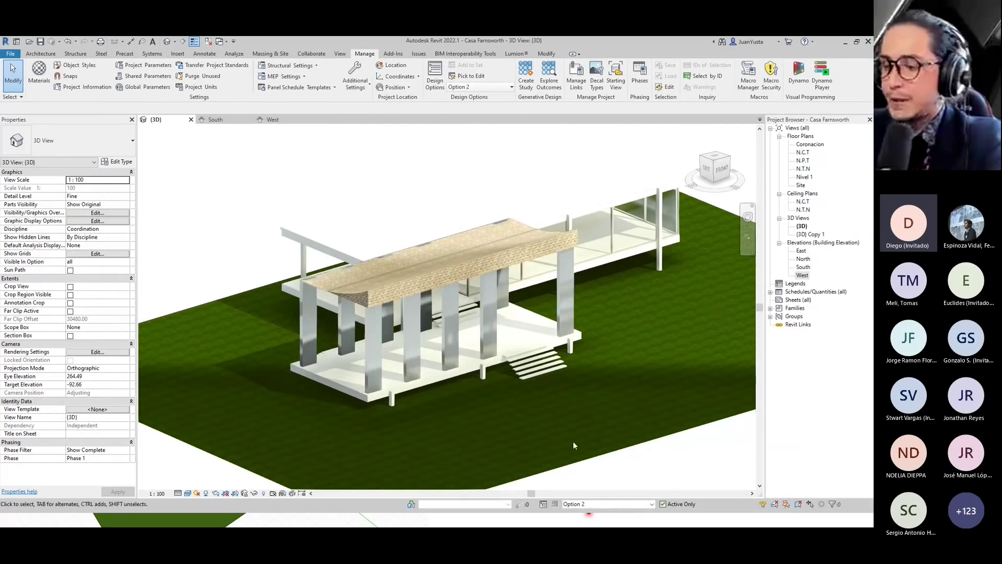
{"action": "left_click", "coordinate": [652, 504]}
{"action": "left_click", "coordinate": [616, 489]}
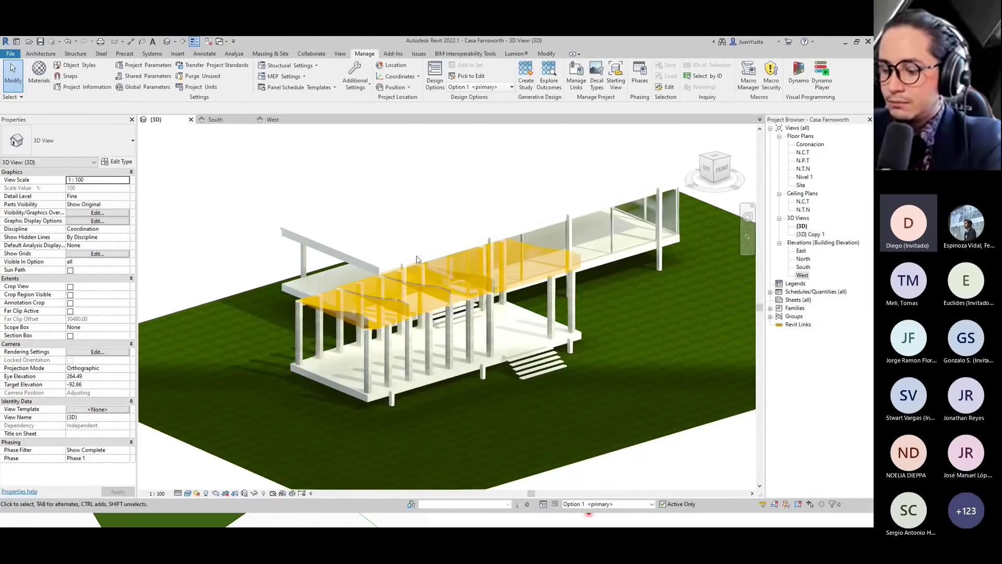
Orbit around the selected Option 1 FormIt porch roof and open Design Options.
{"action": "middle_click_drag", "start_coordinate": [454, 261], "coordinate": [408, 297], "text": "shift"}
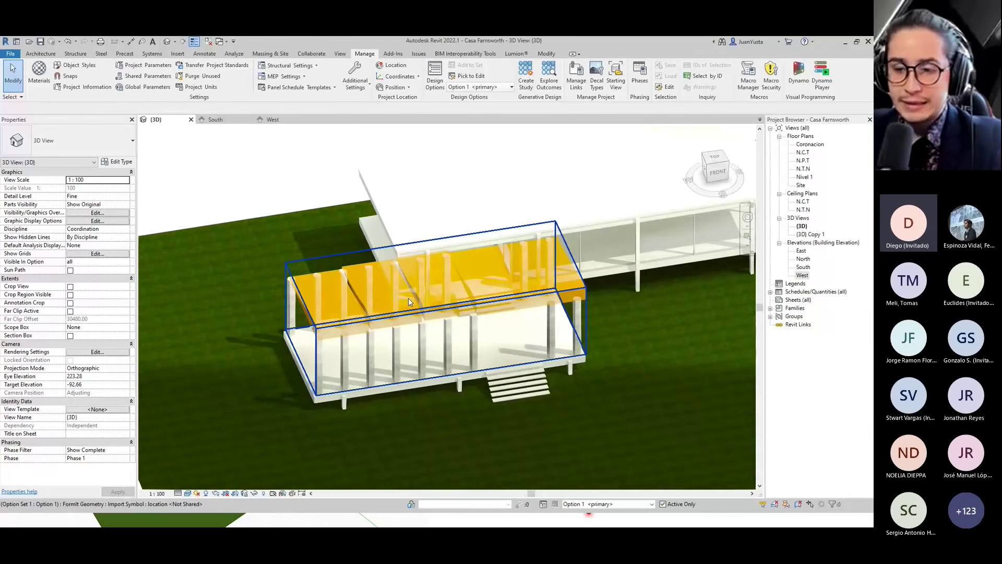
{"action": "left_click", "coordinate": [308, 328]}
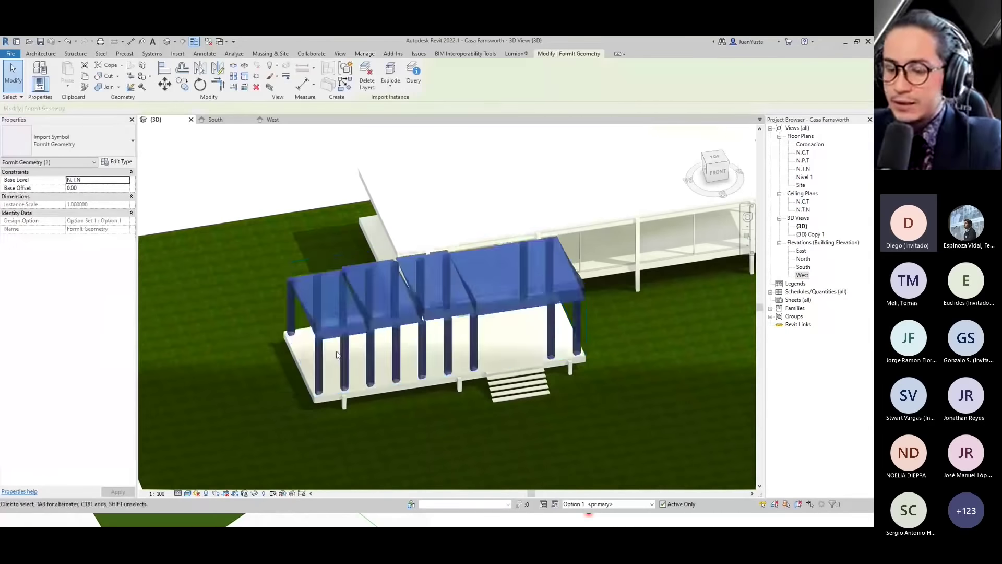
{"action": "middle_click_drag", "start_coordinate": [308, 328], "coordinate": [244, 231], "text": "shift"}
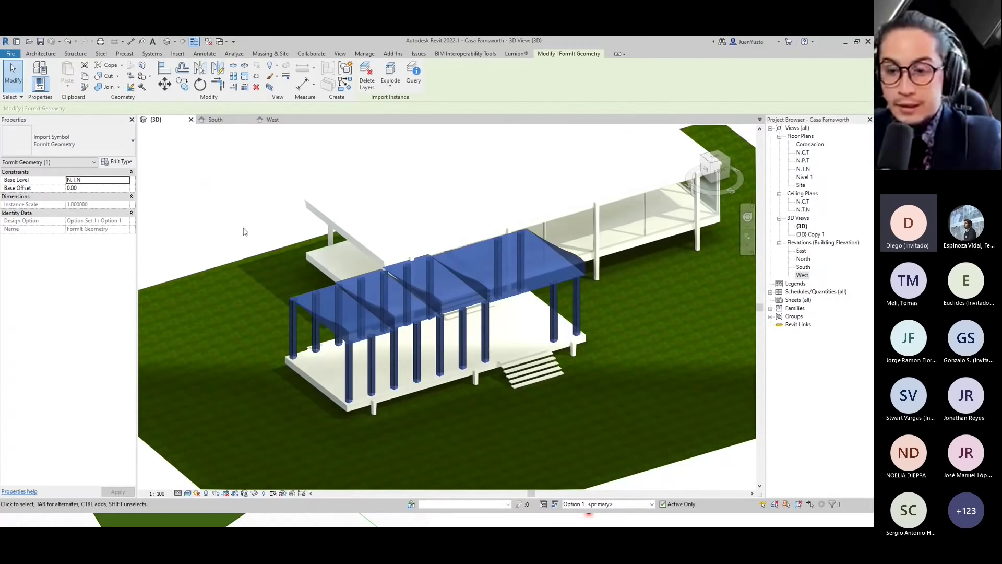
{"action": "left_click", "coordinate": [543, 503]}
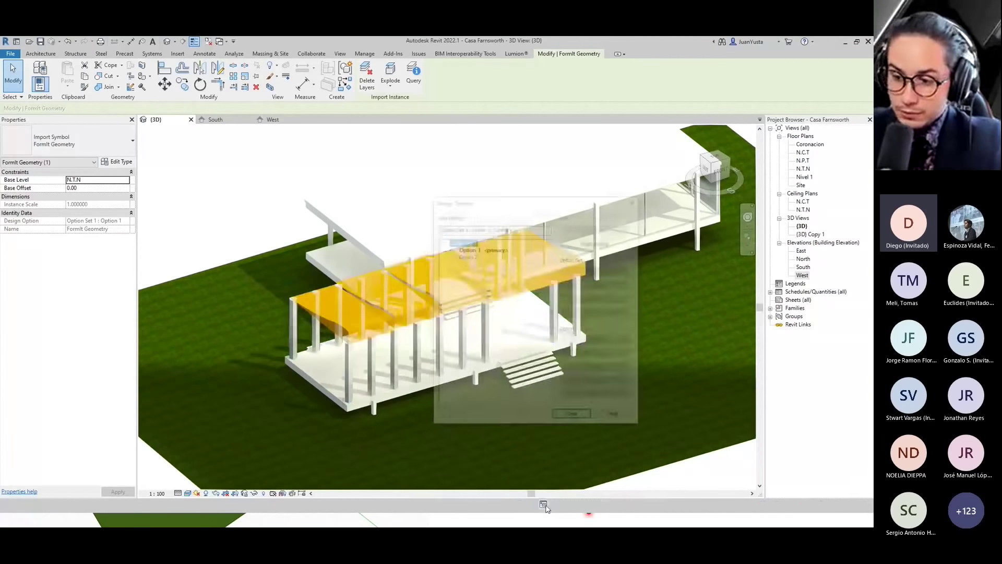
Pick Option 2 in Design Options and make it the active design option.
{"action": "left_click", "coordinate": [472, 250]}
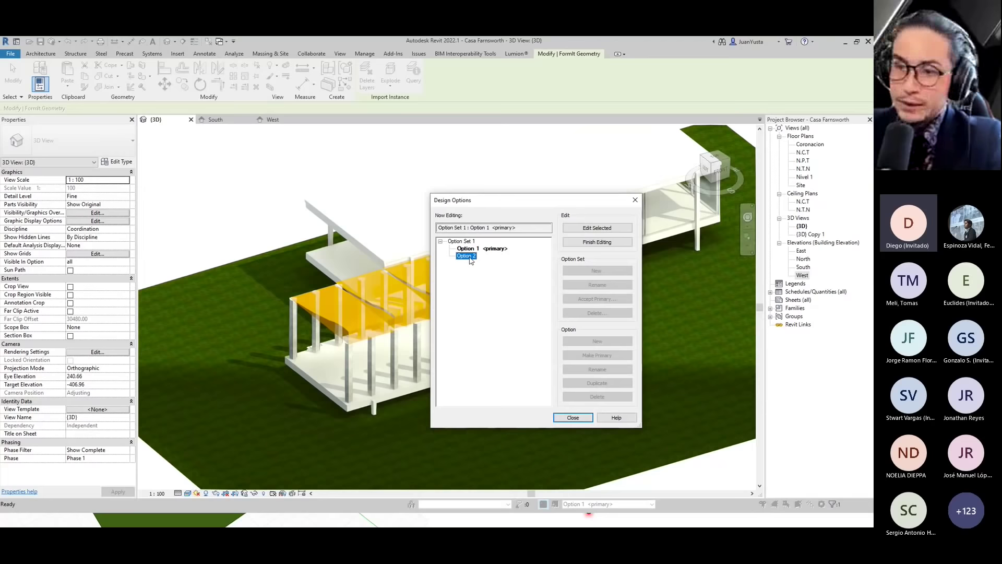
{"action": "left_click", "coordinate": [635, 200]}
{"action": "left_click", "coordinate": [608, 503]}
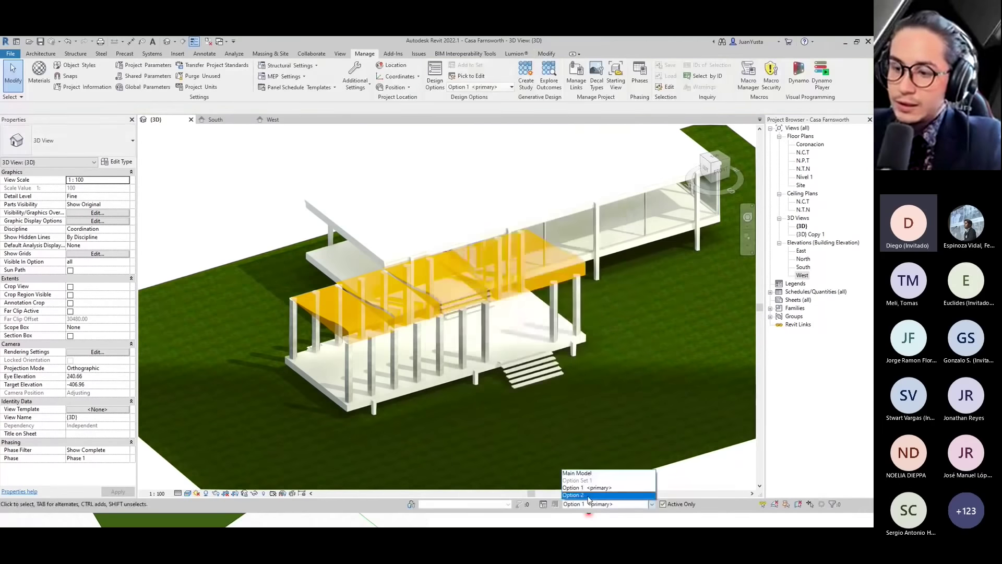
{"action": "left_click", "coordinate": [411, 297]}
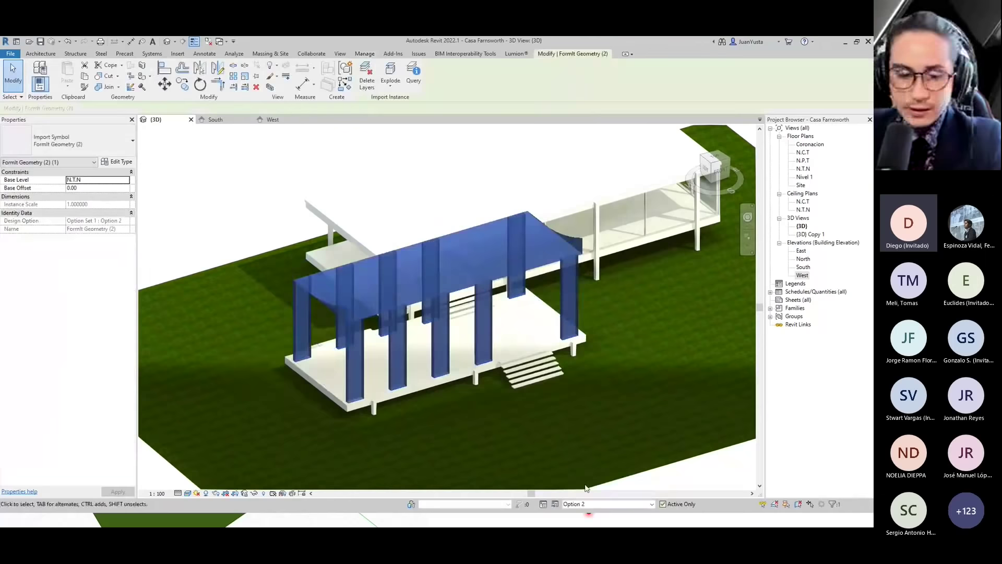
Switch the active design option back to Option 1, then to Main Model.
{"action": "left_click", "coordinate": [588, 504]}
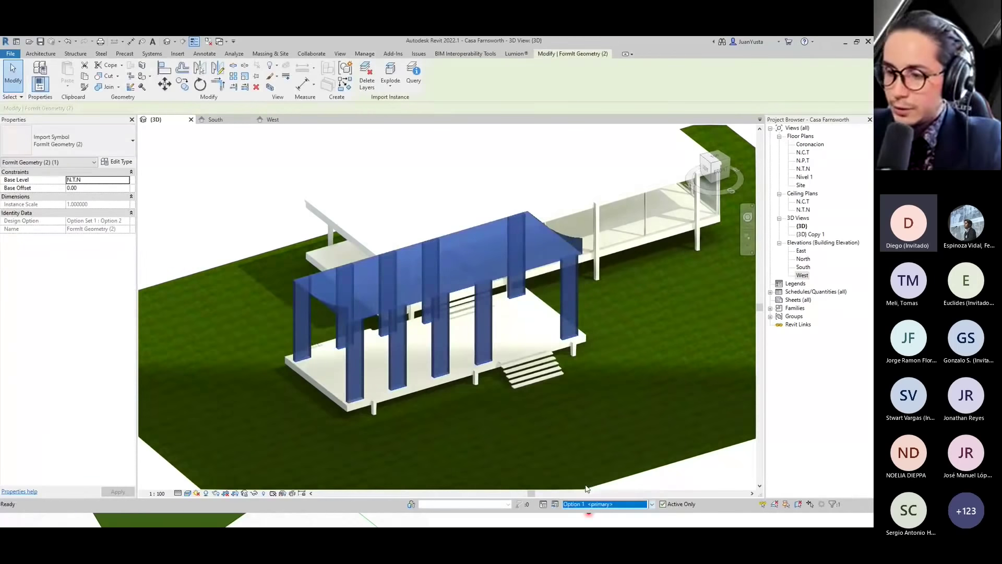
{"action": "left_click", "coordinate": [577, 487]}
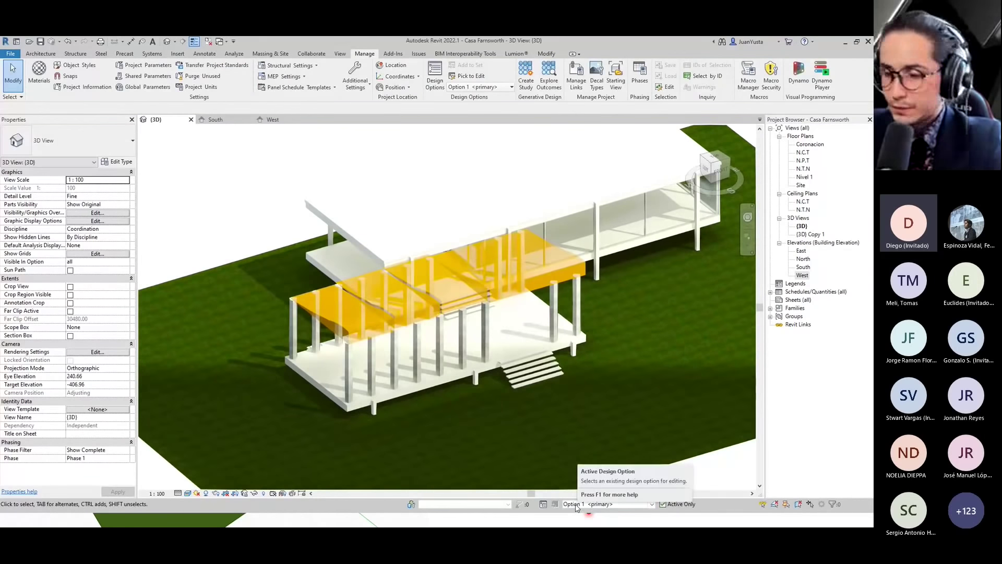
{"action": "left_click", "coordinate": [575, 504]}
{"action": "left_click", "coordinate": [583, 473]}
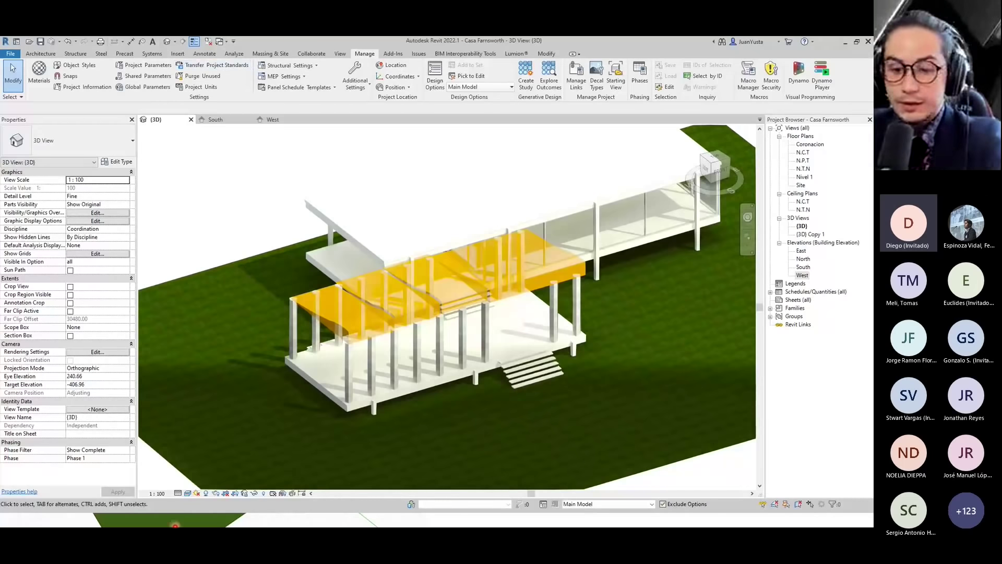
Undo to reveal the upper roof slab, then select and hide it again.
{"action": "key", "text": "ctrl+z"}
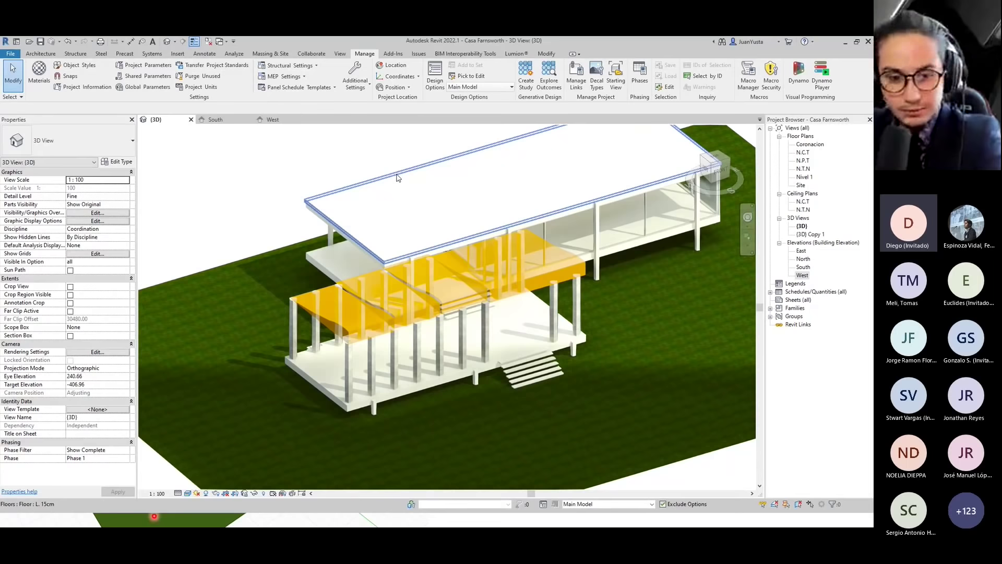
{"action": "left_click", "coordinate": [397, 177]}
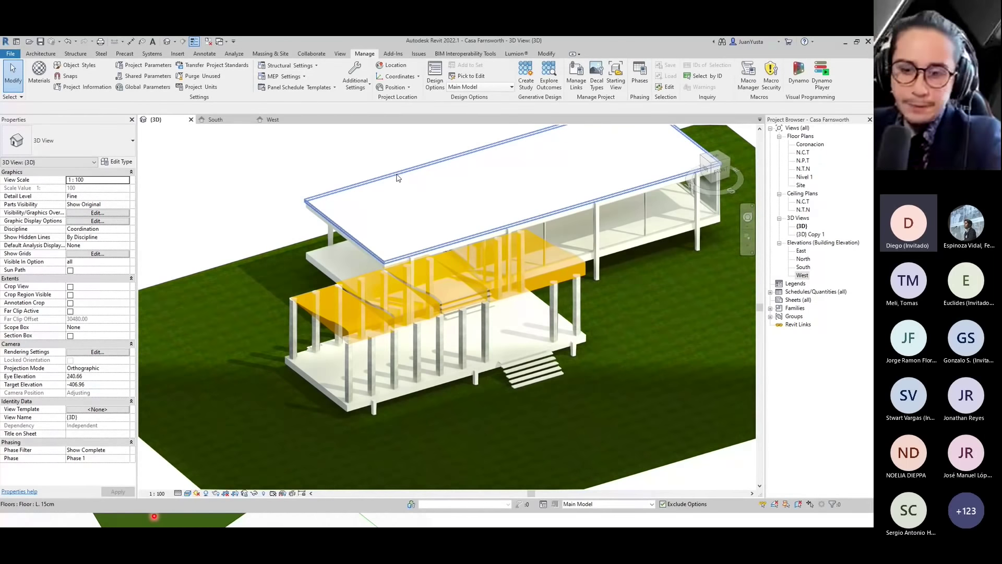
{"action": "key", "text": "Delete"}
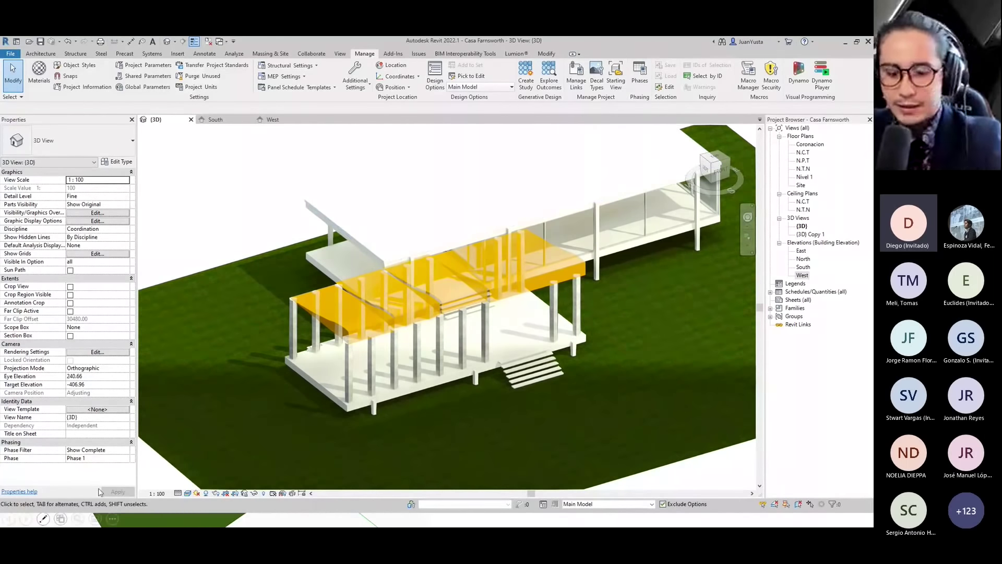
{"action": "key", "text": "alt+Tab"}
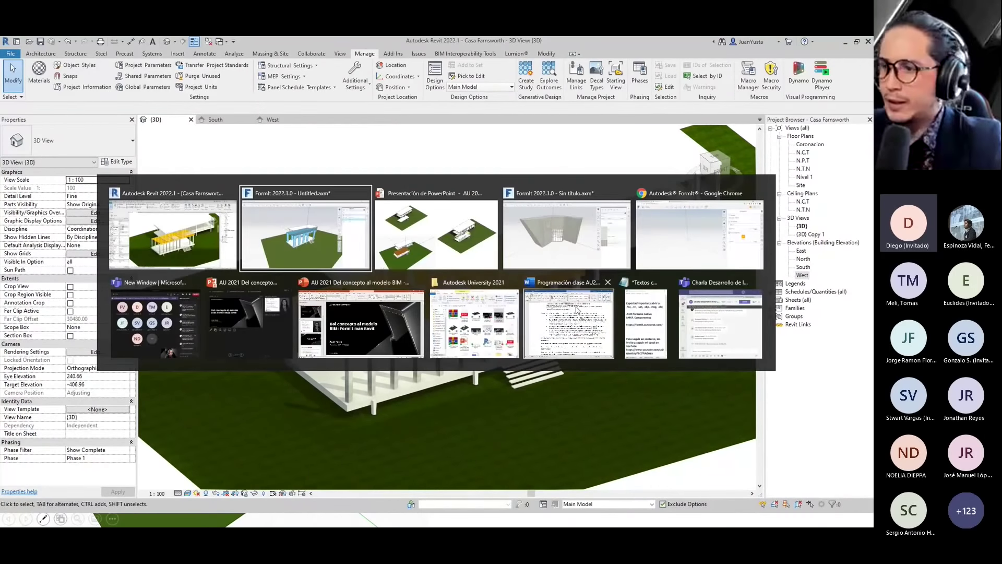
Scroll the Download | Autodesk FormIt page in Chrome to its FormIt for Revit section.
{"action": "left_click", "coordinate": [700, 235]}
{"action": "left_click", "coordinate": [11, 39]}
{"action": "scroll", "coordinate": [302, 210], "scroll_direction": "down", "scroll_amount": 3}
{"action": "scroll", "coordinate": [412, 327], "scroll_direction": "down", "scroll_amount": 5}
{"action": "scroll", "coordinate": [411, 326], "scroll_direction": "down", "scroll_amount": 2}
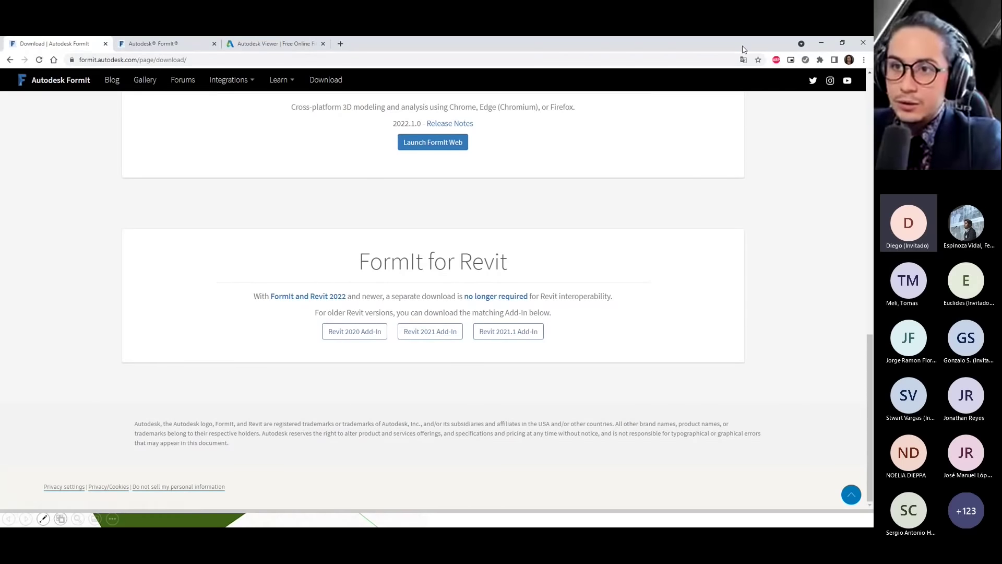
{"action": "key", "text": "alt+Tab"}
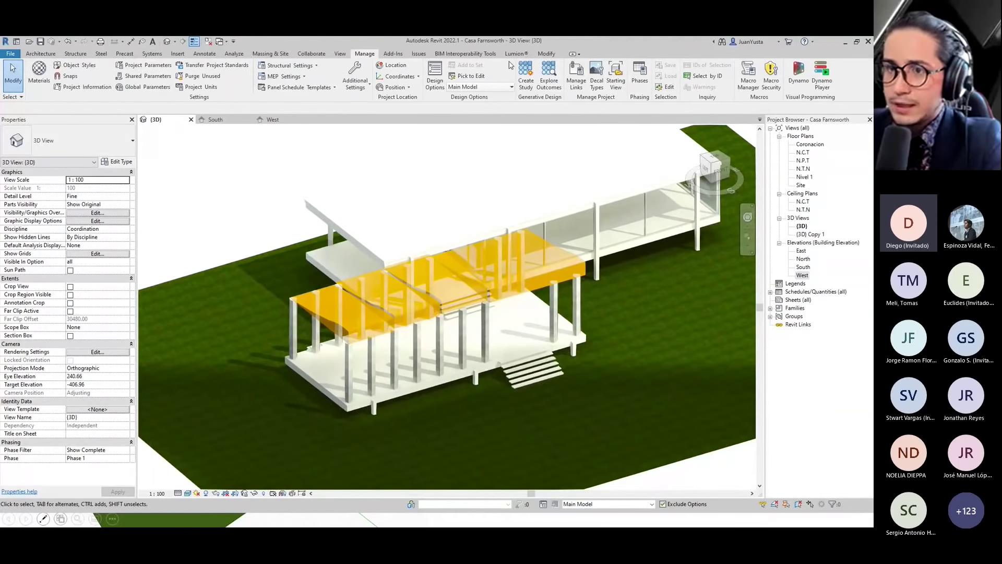
{"action": "left_click", "coordinate": [393, 53]}
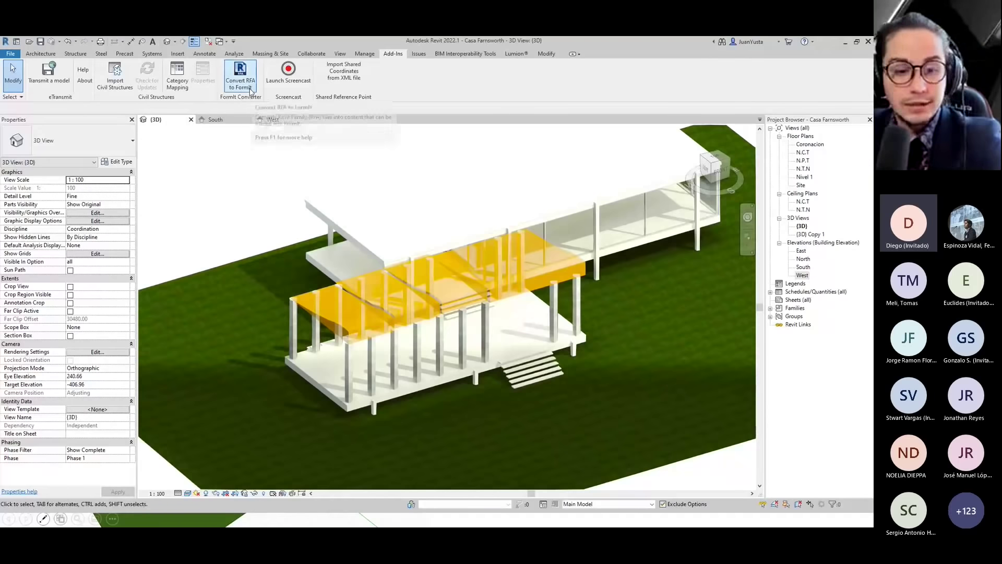
{"action": "left_click", "coordinate": [250, 90]}
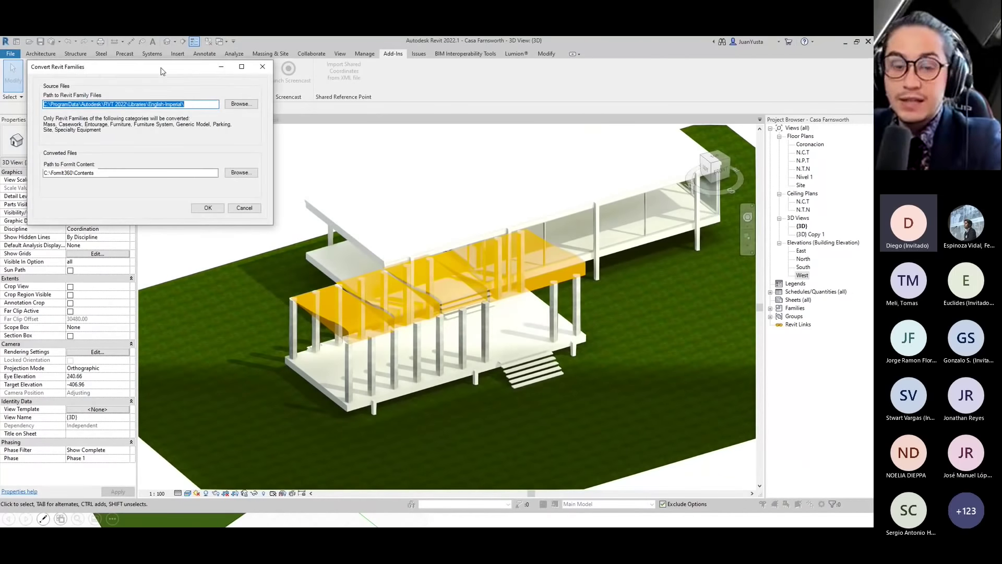
{"action": "left_click_drag", "start_coordinate": [162, 73], "coordinate": [393, 252]}
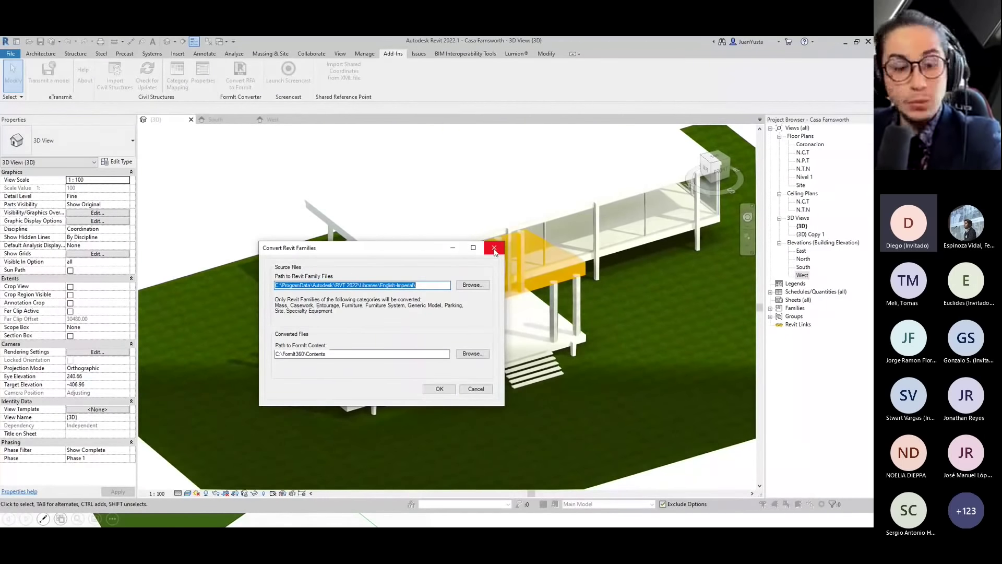
{"action": "left_click", "coordinate": [494, 248]}
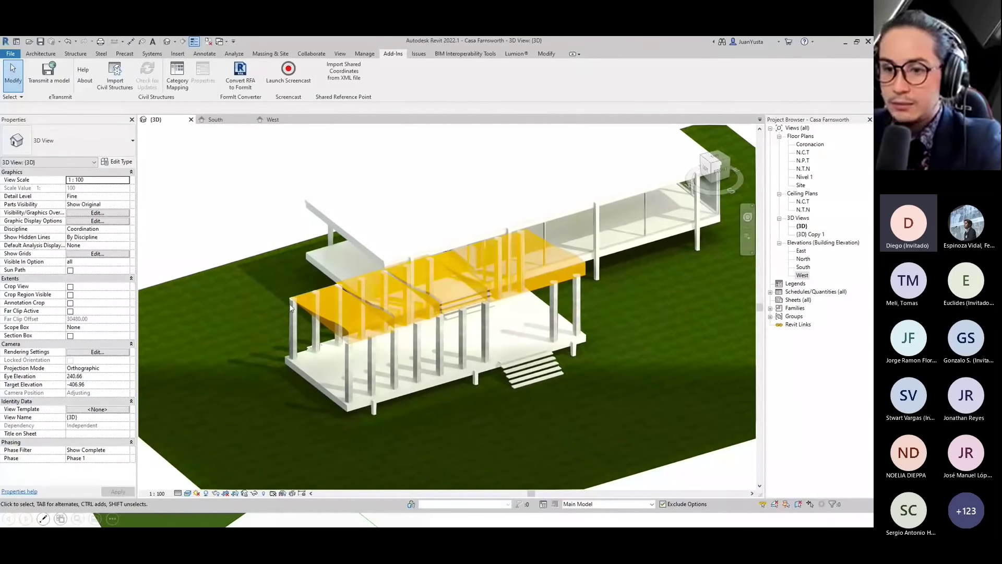
Verify the front porch column is on layer Opcion 2, then switch to Chrome.
{"action": "left_click", "coordinate": [845, 42]}
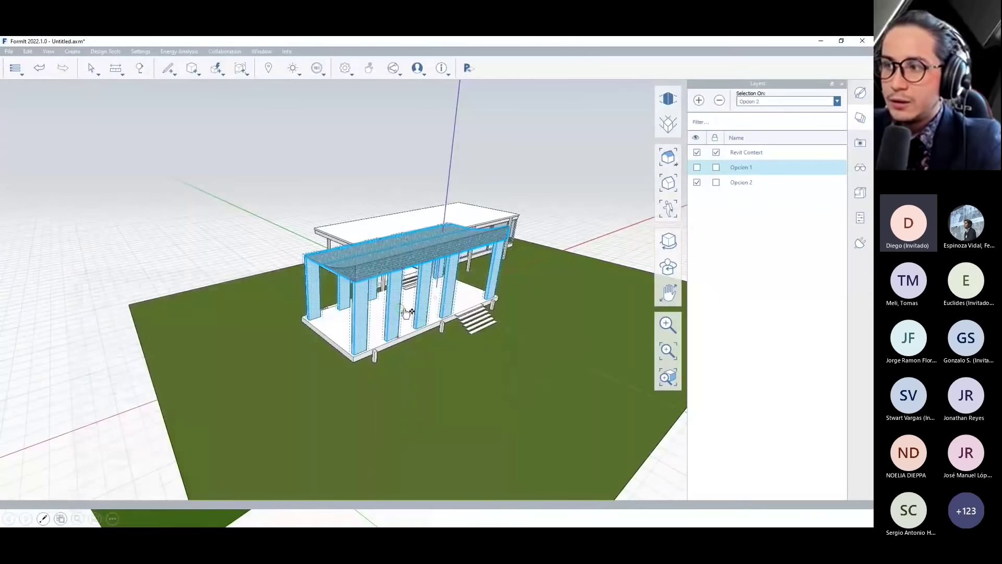
{"action": "left_click", "coordinate": [506, 306]}
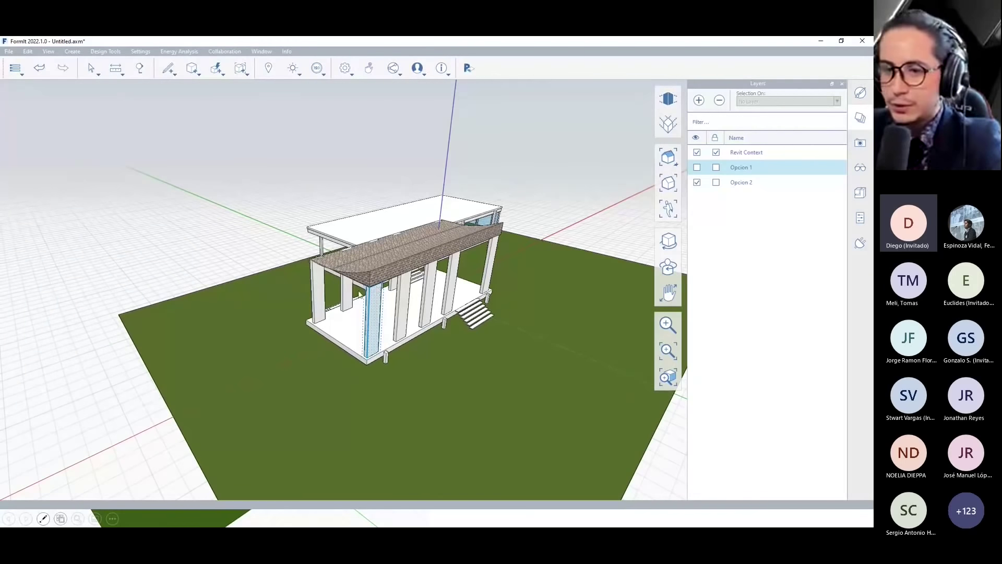
{"action": "left_click", "coordinate": [323, 291]}
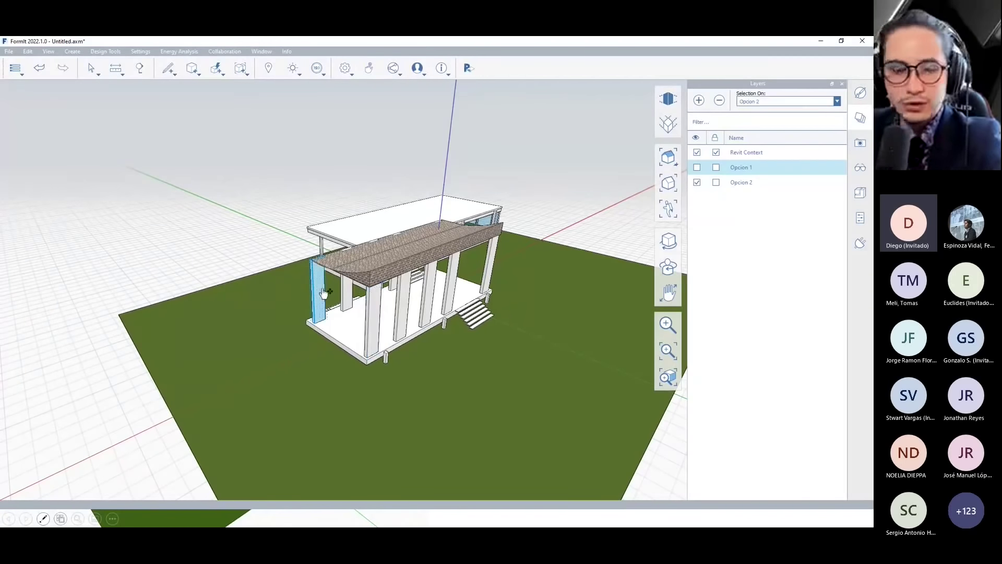
{"action": "scroll", "coordinate": [310, 290], "scroll_direction": "up", "scroll_amount": 3}
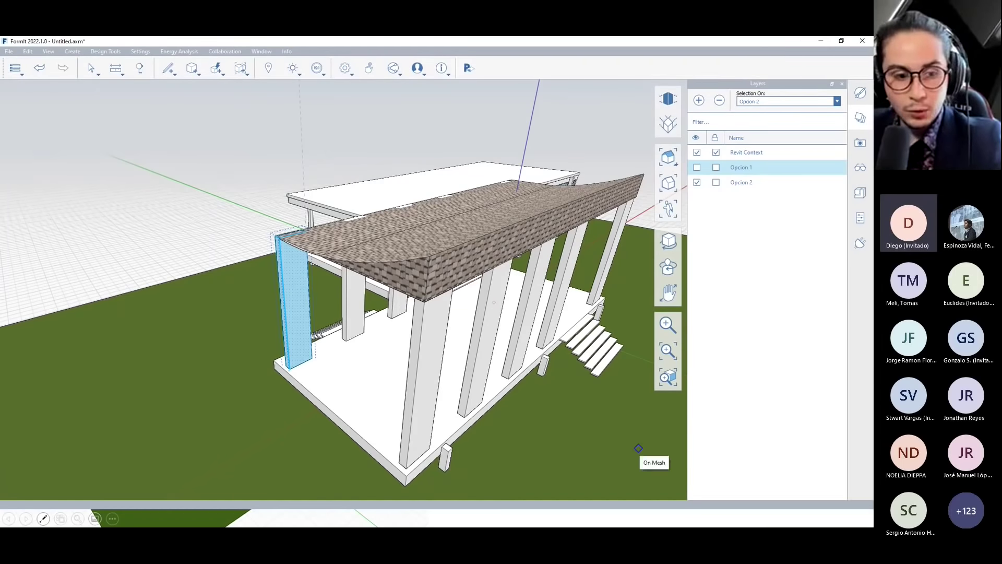
{"action": "key", "text": "alt+Tab"}
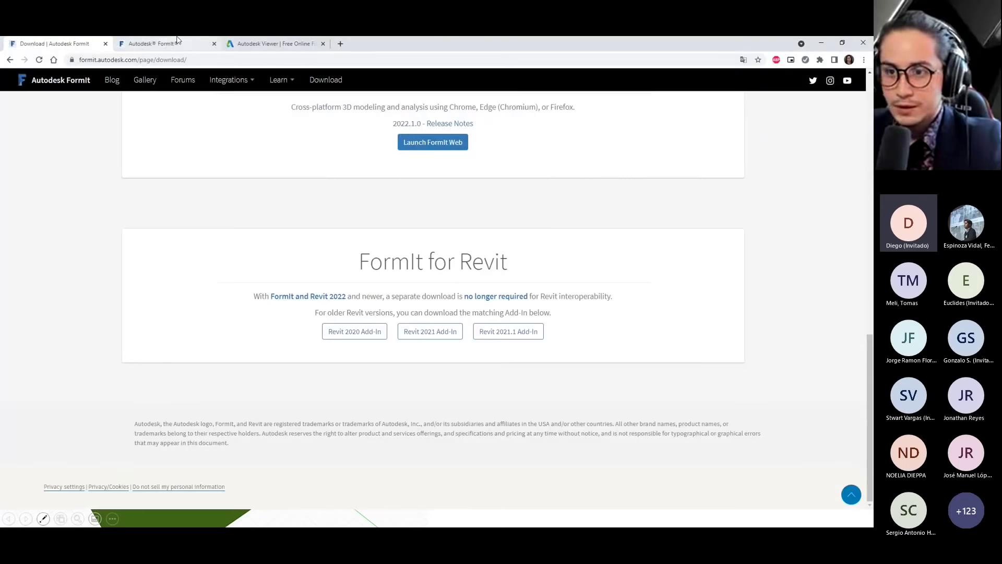
In FormIt Web, sketch a closed multi-sided outline on the ground plane.
{"action": "left_click", "coordinate": [177, 40]}
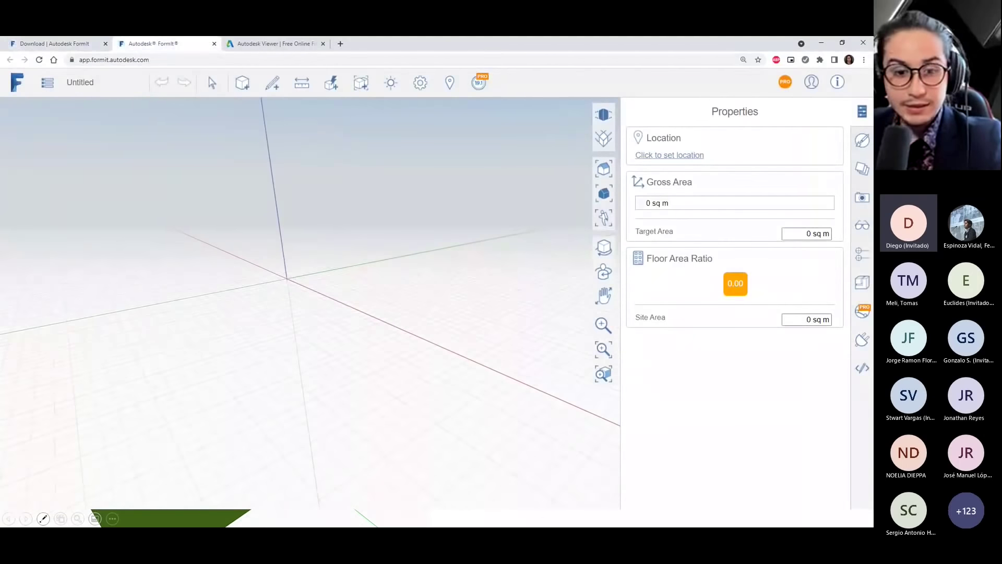
{"action": "middle_click_drag", "start_coordinate": [448, 287], "coordinate": [271, 117]}
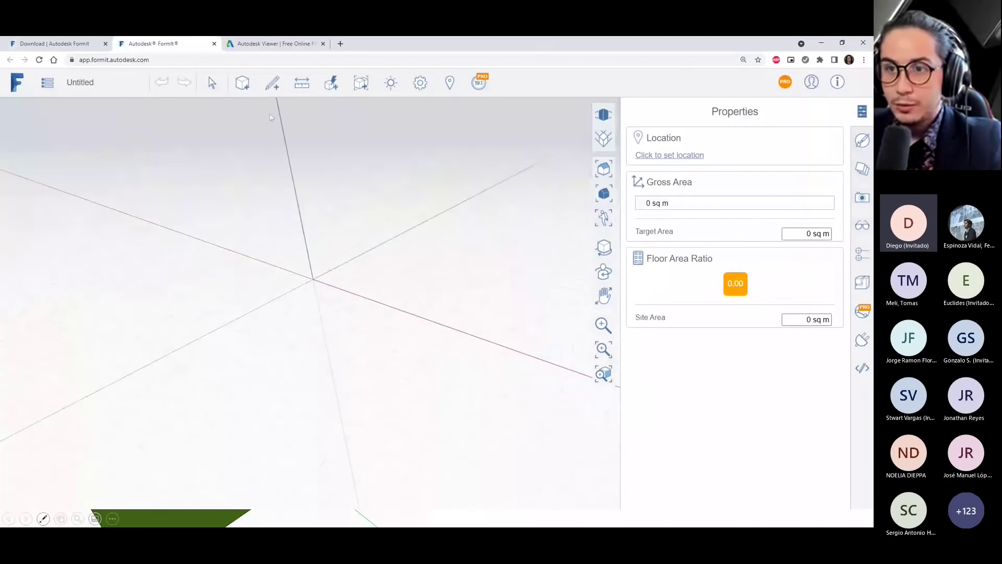
{"action": "left_click", "coordinate": [272, 83]}
{"action": "left_click", "coordinate": [273, 108]}
{"action": "left_click", "coordinate": [146, 326]}
{"action": "left_click", "coordinate": [309, 245]}
{"action": "left_click", "coordinate": [435, 245]}
{"action": "left_click", "coordinate": [511, 321]}
{"action": "left_click", "coordinate": [368, 416]}
{"action": "left_click", "coordinate": [259, 395]}
{"action": "left_click", "coordinate": [148, 327]}
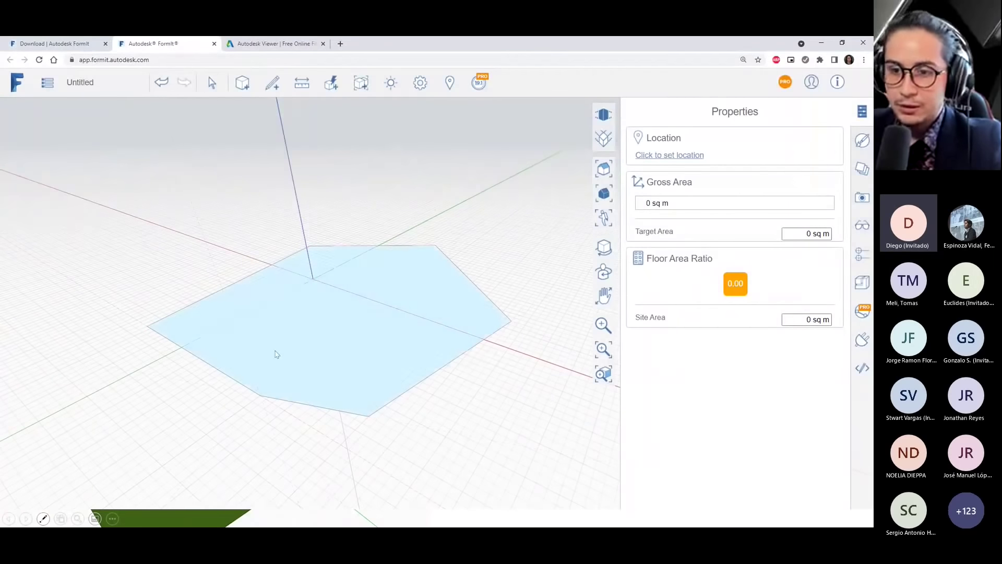
Extrude the outline face into a 10 m solid and paint it Grey Stone.
{"action": "left_click_drag", "start_coordinate": [306, 325], "coordinate": [312, 201]}
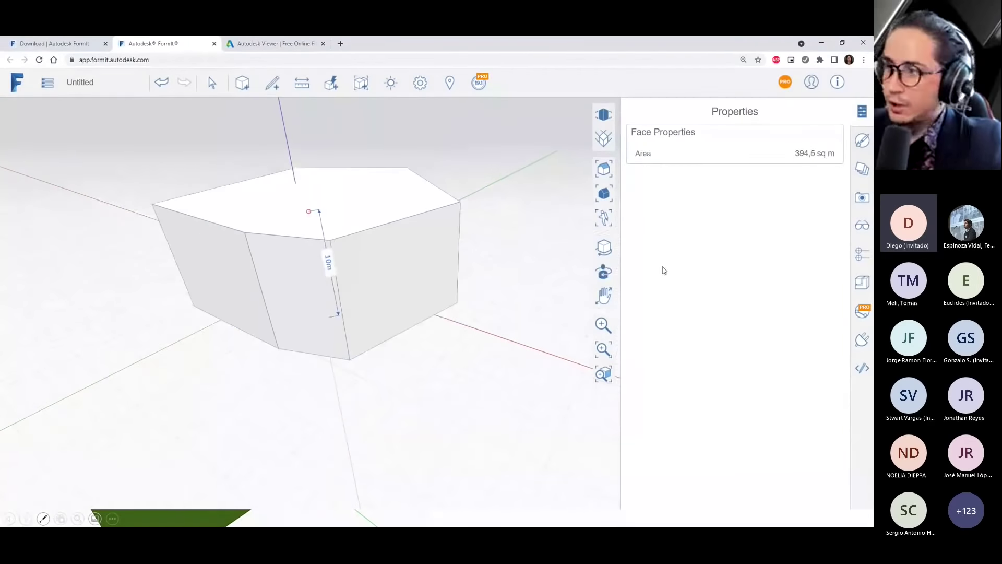
{"action": "left_click", "coordinate": [863, 140]}
{"action": "left_click", "coordinate": [728, 222]}
{"action": "mouse_move", "coordinate": [349, 376]}
{"action": "middle_mouse_down"}
{"action": "mouse_move", "coordinate": [54, 286]}
{"action": "mouse_move", "coordinate": [199, 346]}
{"action": "mouse_move", "coordinate": [314, 308]}
{"action": "mouse_move", "coordinate": [290, 331]}
{"action": "middle_mouse_up"}
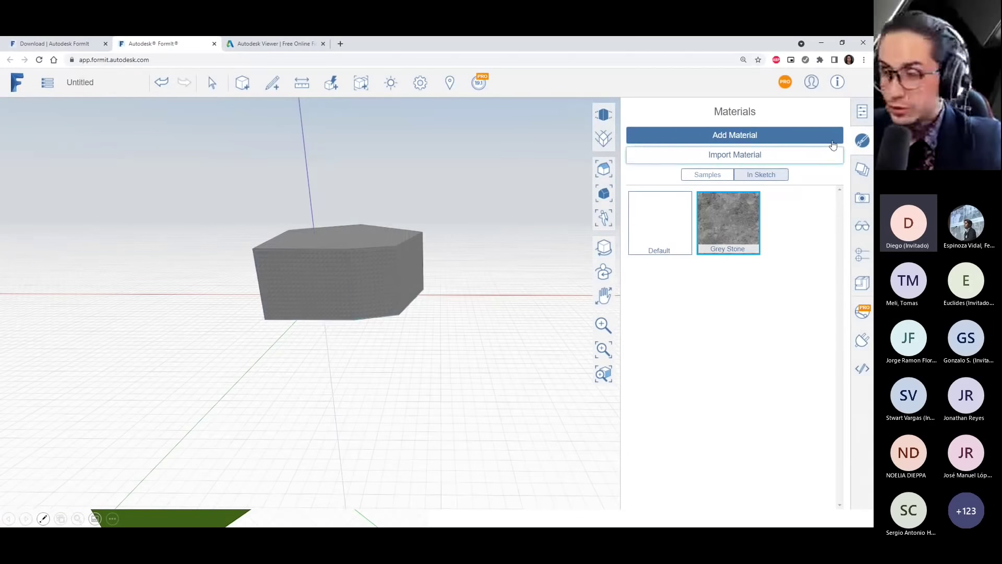
Show Face Properties, abandon a line on the top, and dismiss the Autodesk sign-in popup.
{"action": "left_click", "coordinate": [862, 112]}
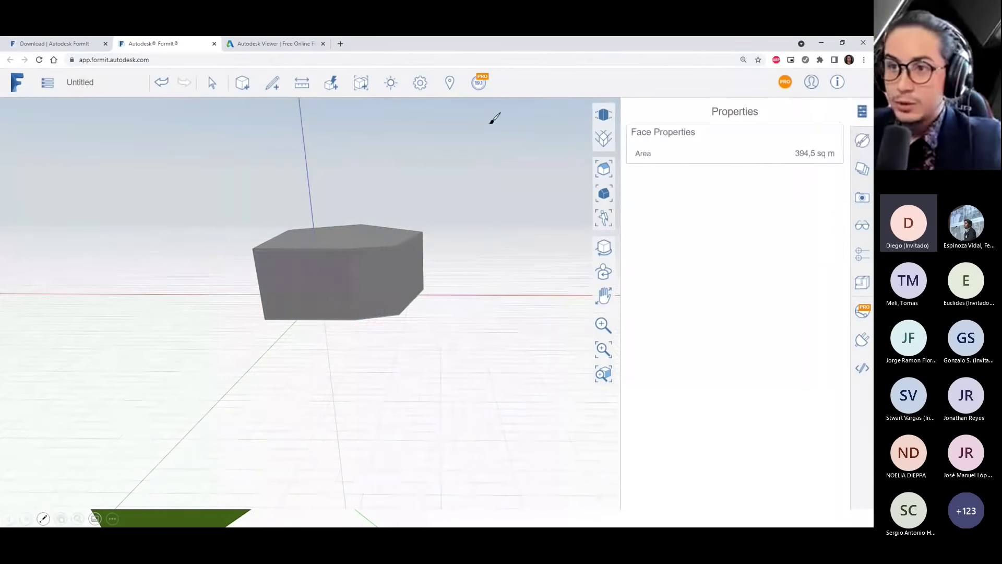
{"action": "left_click", "coordinate": [268, 89]}
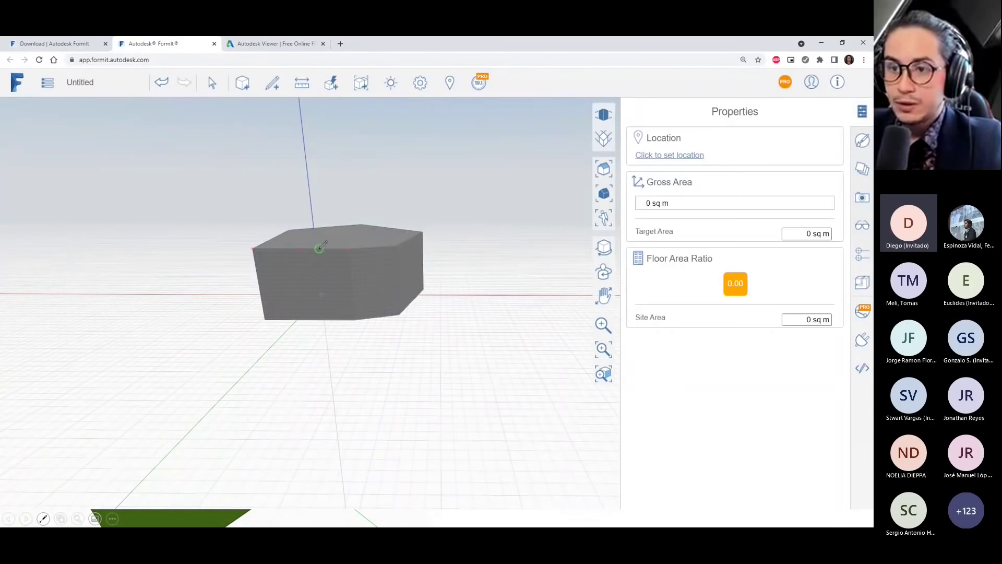
{"action": "left_click", "coordinate": [326, 237]}
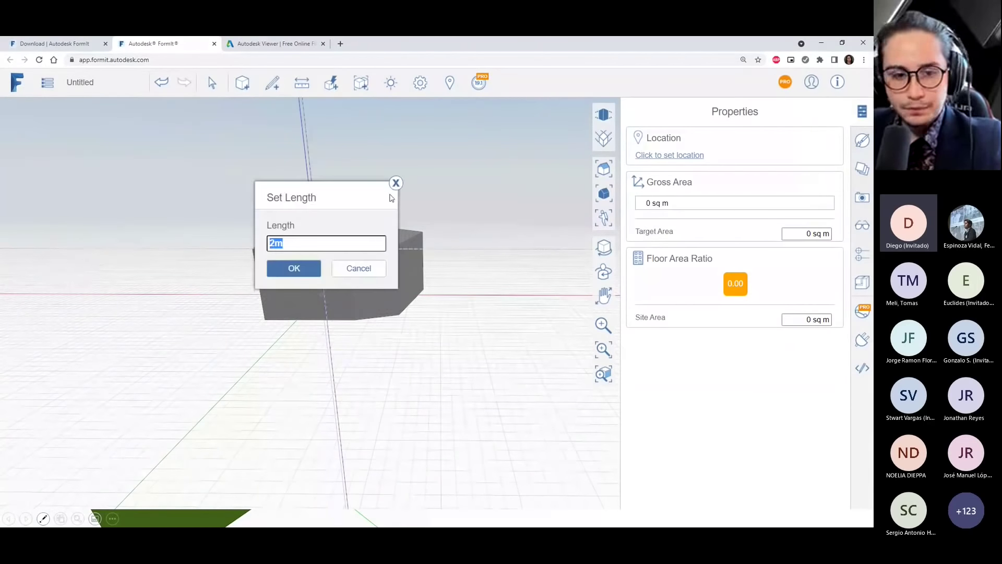
{"action": "left_click", "coordinate": [395, 183]}
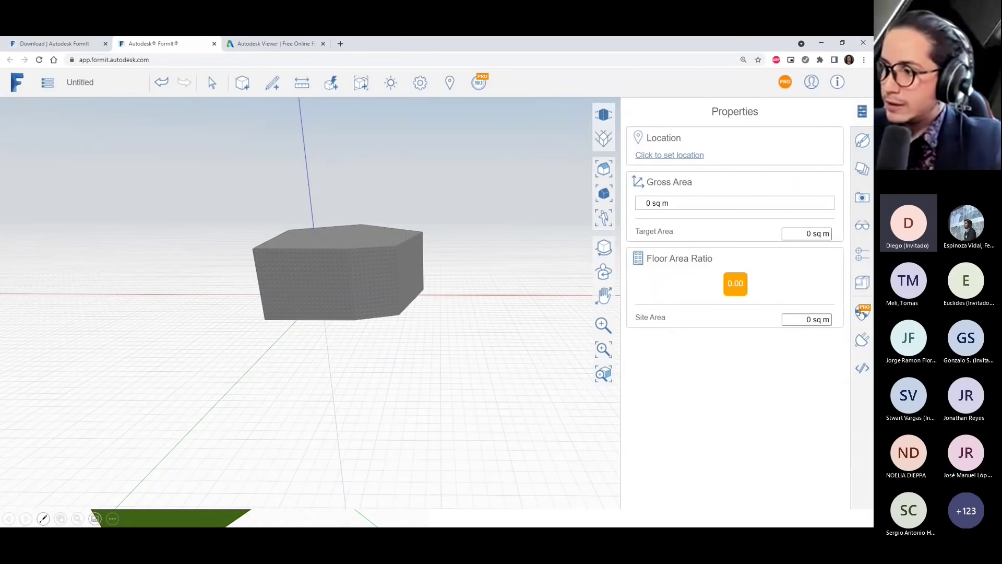
{"action": "left_click", "coordinate": [861, 311]}
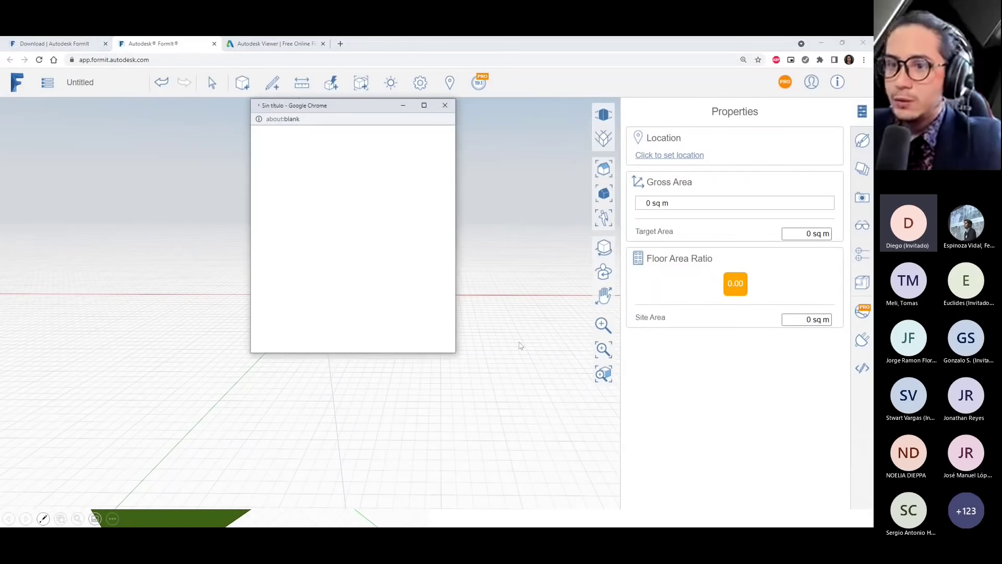
{"action": "left_click", "coordinate": [394, 105]}
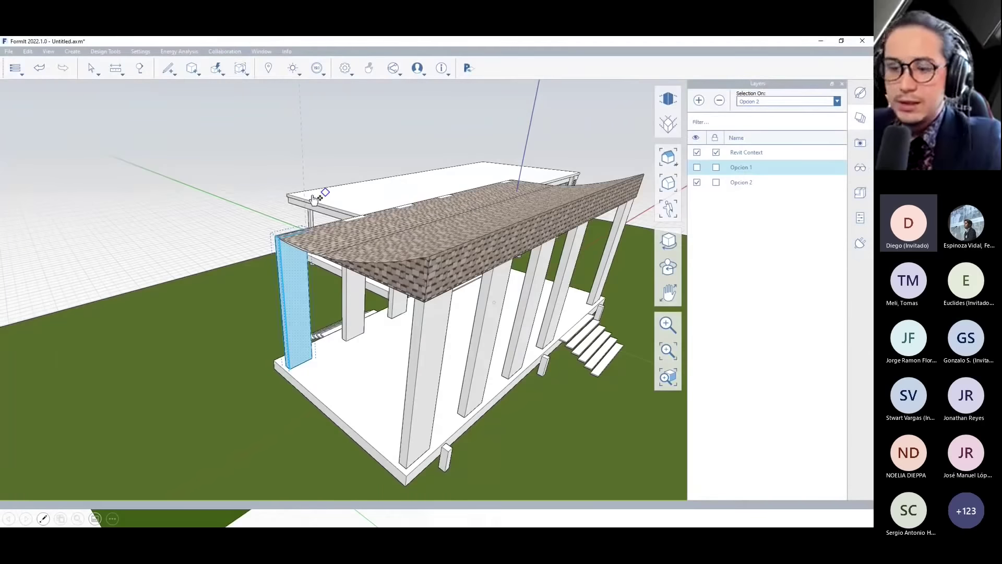
Browse down through the Recommended plugins in the Plugin Manager.
{"action": "left_click", "coordinate": [860, 243]}
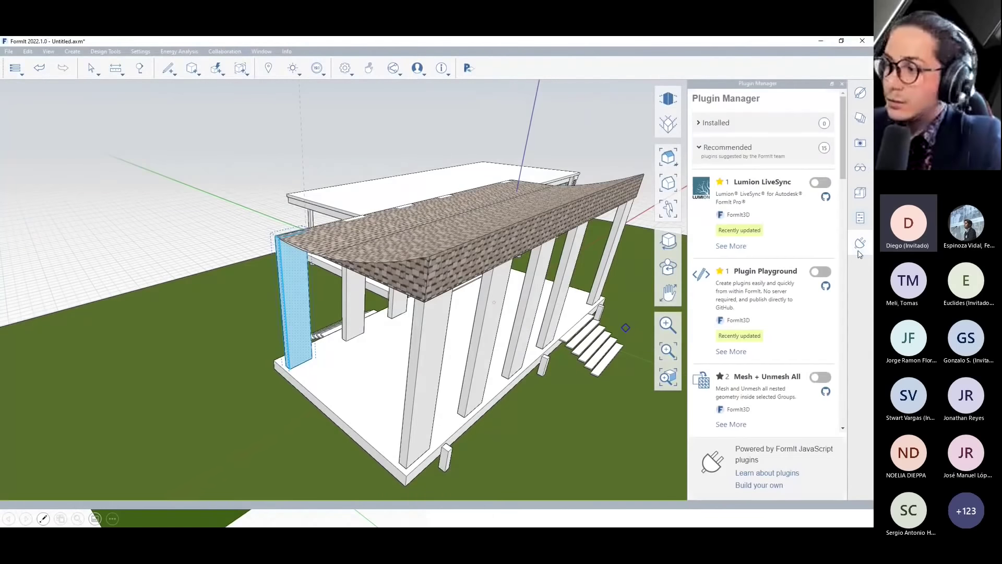
{"action": "scroll", "coordinate": [734, 249], "scroll_direction": "down", "scroll_amount": 1}
{"action": "scroll", "coordinate": [741, 258], "scroll_direction": "down", "scroll_amount": 3}
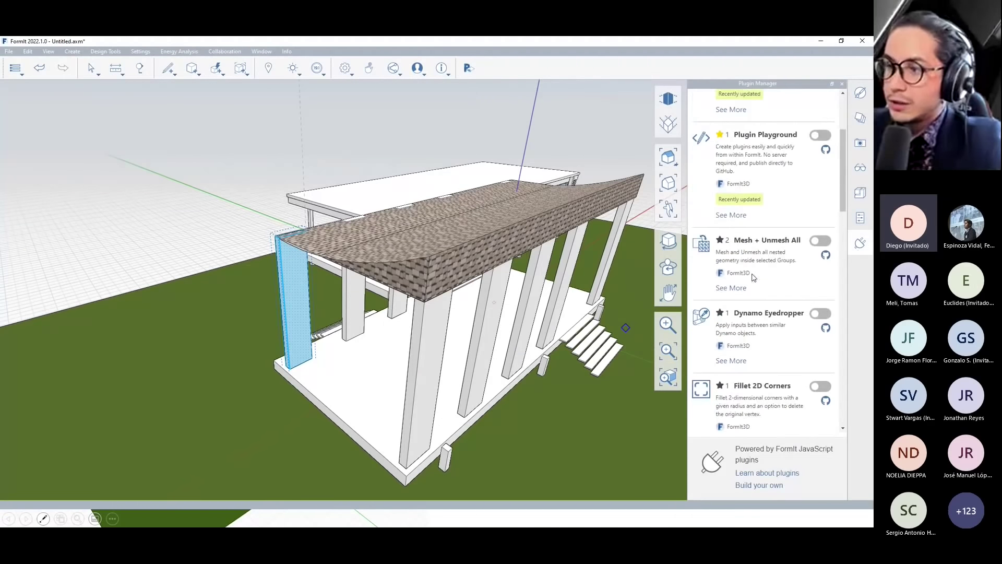
{"action": "scroll", "coordinate": [750, 267], "scroll_direction": "down", "scroll_amount": 3}
{"action": "scroll", "coordinate": [778, 259], "scroll_direction": "down", "scroll_amount": 5}
{"action": "scroll", "coordinate": [823, 242], "scroll_direction": "down", "scroll_amount": 6}
{"action": "scroll", "coordinate": [823, 245], "scroll_direction": "down", "scroll_amount": 3}
{"action": "scroll", "coordinate": [823, 246], "scroll_direction": "down", "scroll_amount": 3}
{"action": "scroll", "coordinate": [822, 246], "scroll_direction": "down", "scroll_amount": 3}
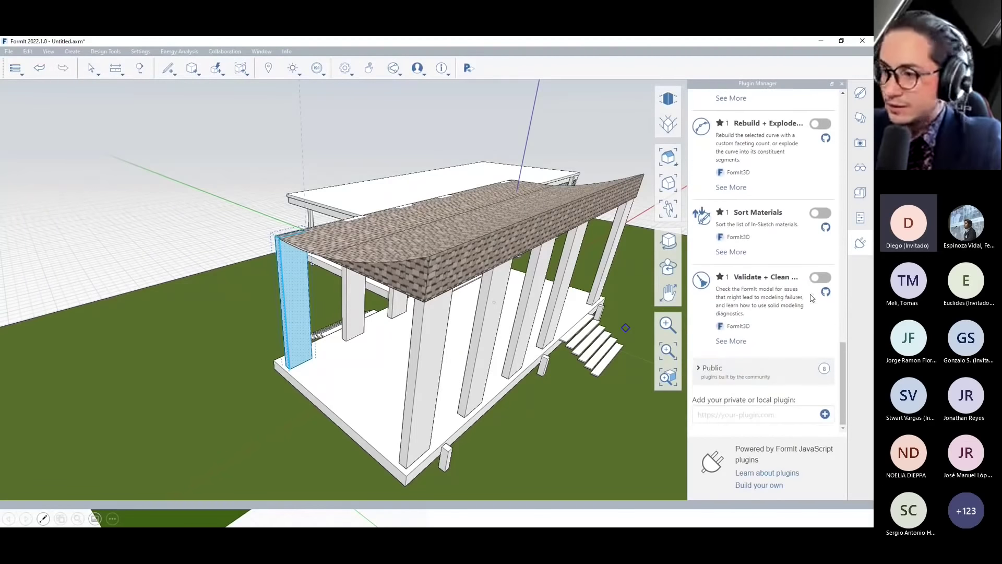
Scroll back up the plugins, then list the sketch's materials: glass, aluminium, concrete, shingles.
{"action": "scroll", "coordinate": [762, 314], "scroll_direction": "up", "scroll_amount": 3}
{"action": "scroll", "coordinate": [762, 315], "scroll_direction": "up", "scroll_amount": 3}
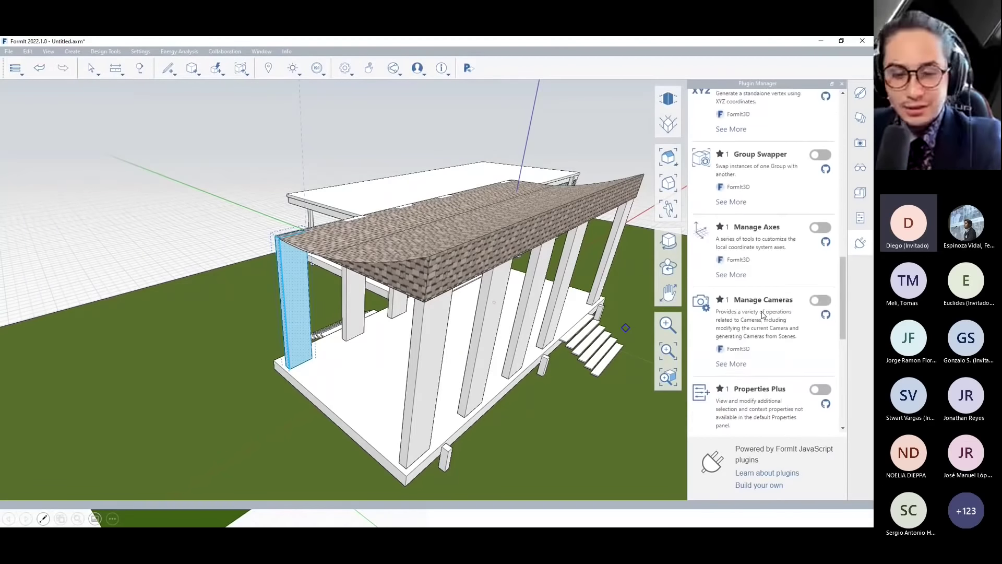
{"action": "scroll", "coordinate": [762, 315], "scroll_direction": "up", "scroll_amount": 1}
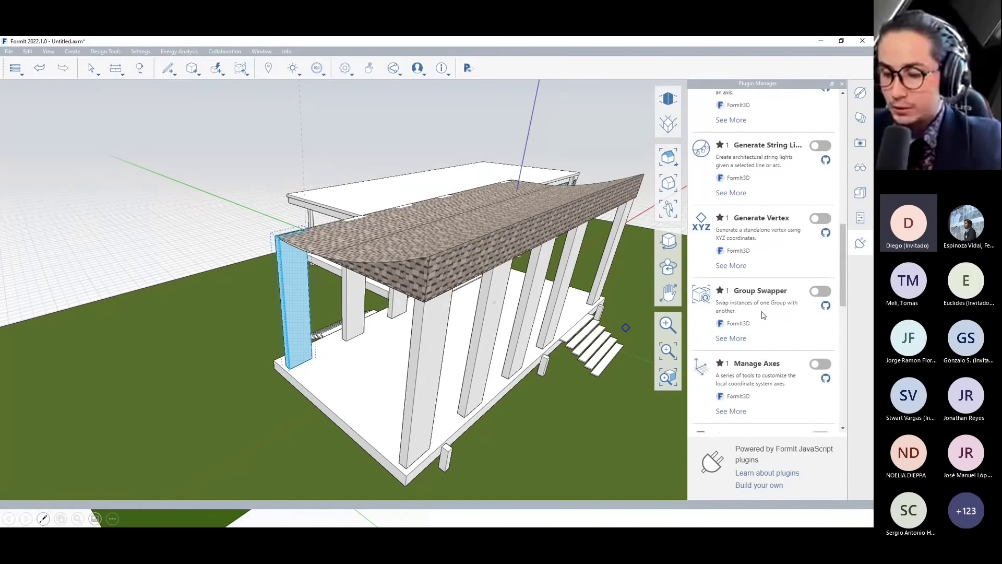
{"action": "scroll", "coordinate": [762, 315], "scroll_direction": "up", "scroll_amount": 3}
{"action": "scroll", "coordinate": [762, 314], "scroll_direction": "up", "scroll_amount": 2}
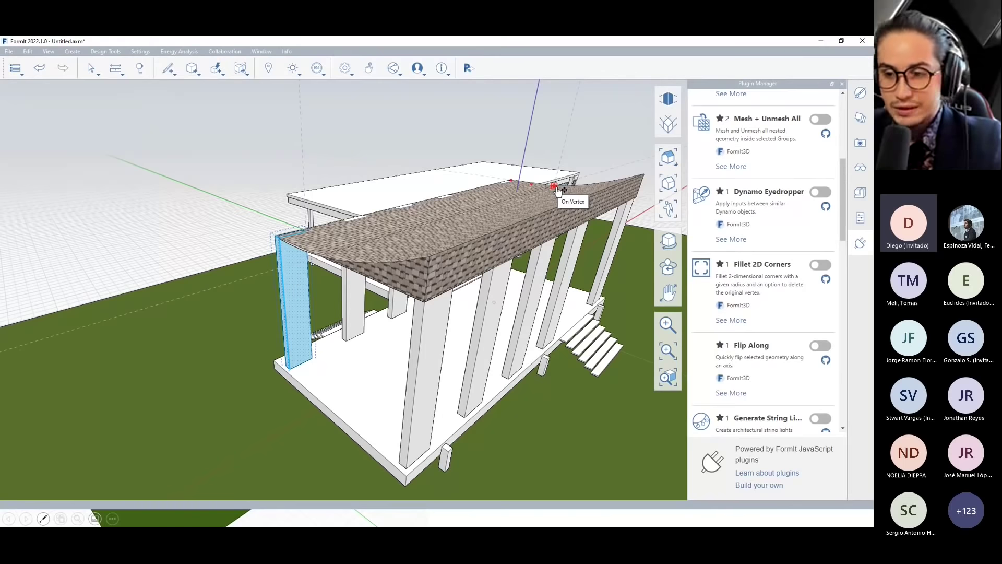
{"action": "left_click", "coordinate": [860, 96]}
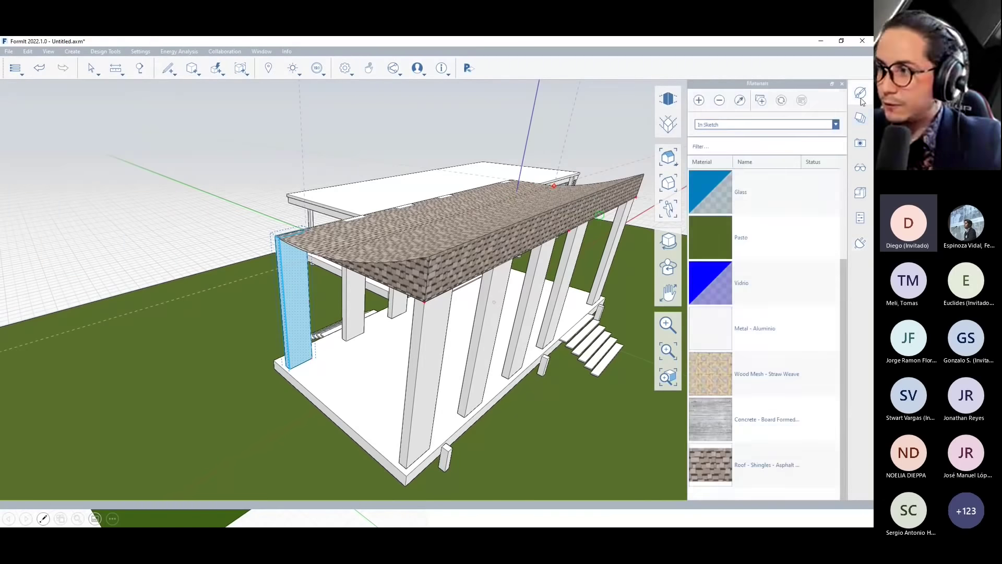
Show the porch element's instance properties: layer Opcion 2, volume 1,250,000 cu cm.
{"action": "left_click", "coordinate": [859, 118]}
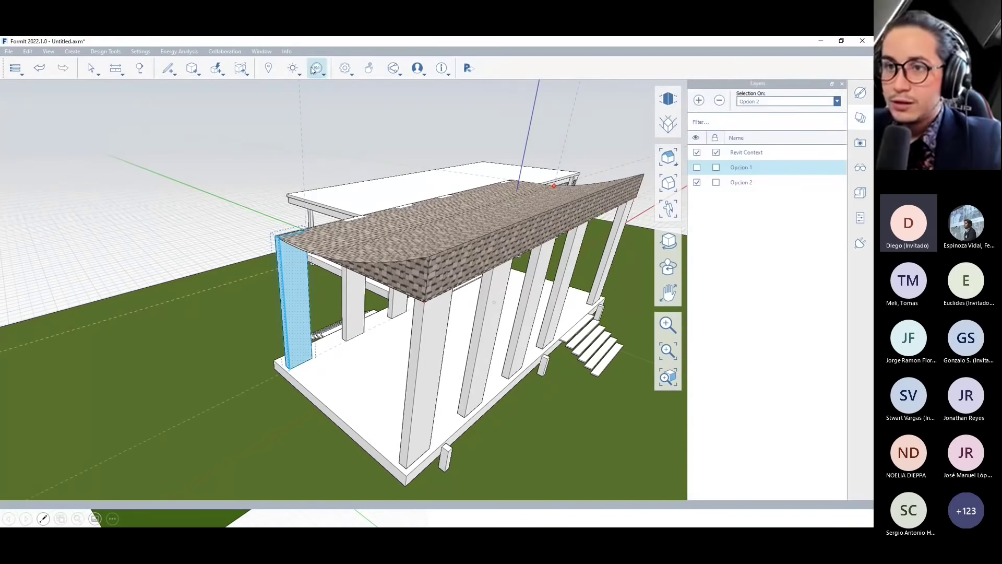
{"action": "left_click", "coordinate": [261, 51]}
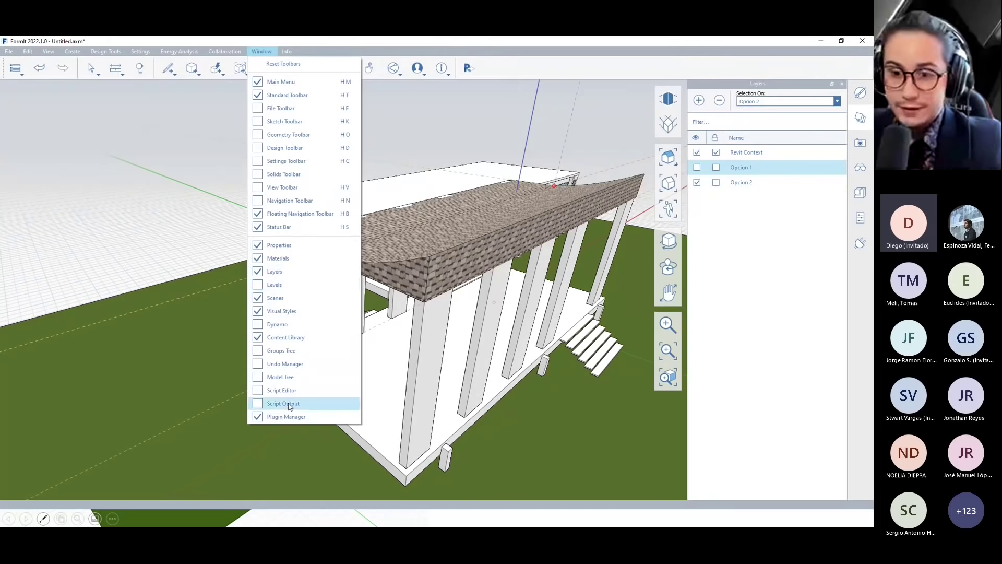
{"action": "left_click", "coordinate": [860, 217]}
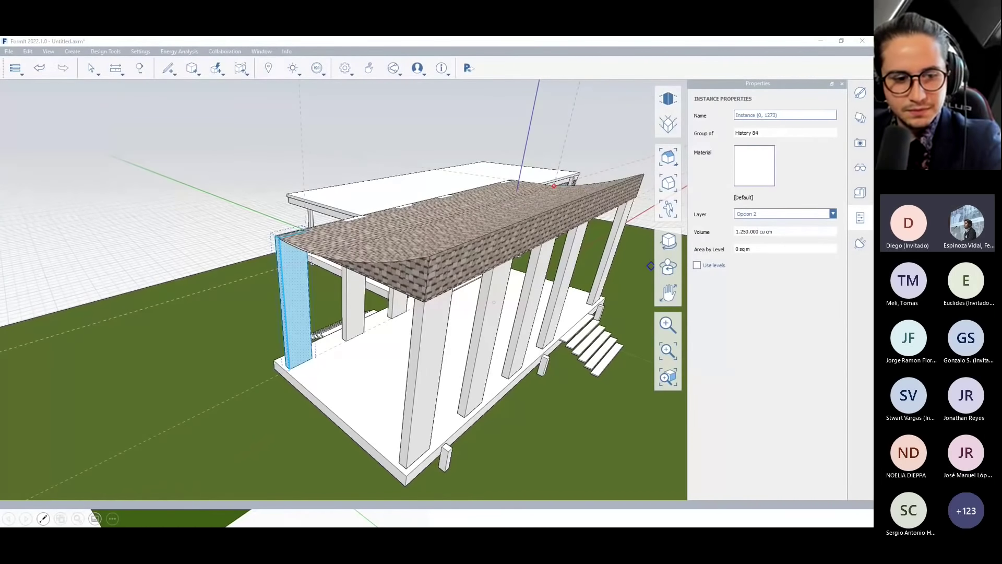
Switch to the presentation and advance to the "En resumen" summary slide.
{"action": "key", "text": "alt+Tab"}
{"action": "key", "text": "Right"}
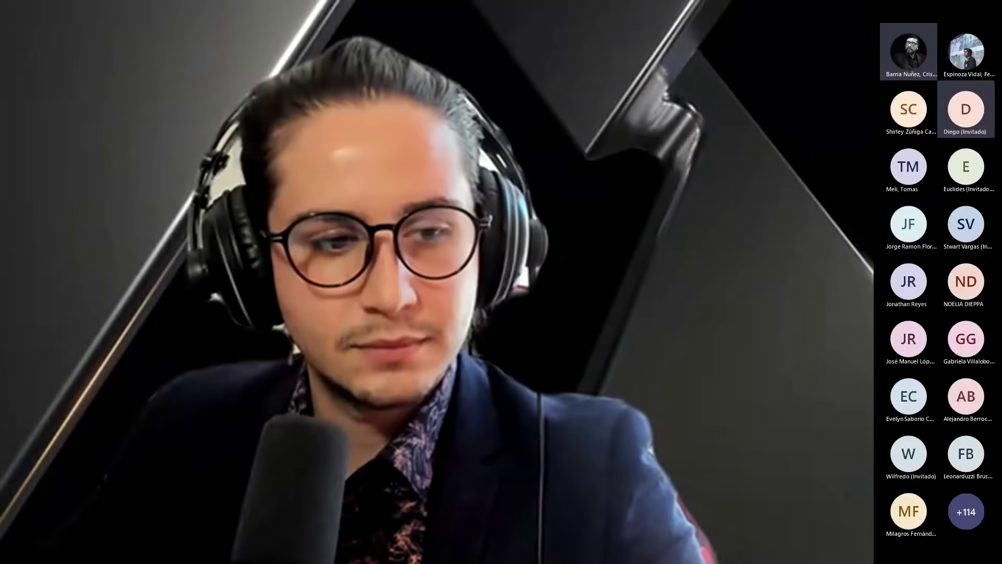
Review SONDA's webinar page, including its speakers, host and Revit collaboration agenda.
{"action": "scroll", "coordinate": [483, 228], "scroll_direction": "up", "scroll_amount": 5}
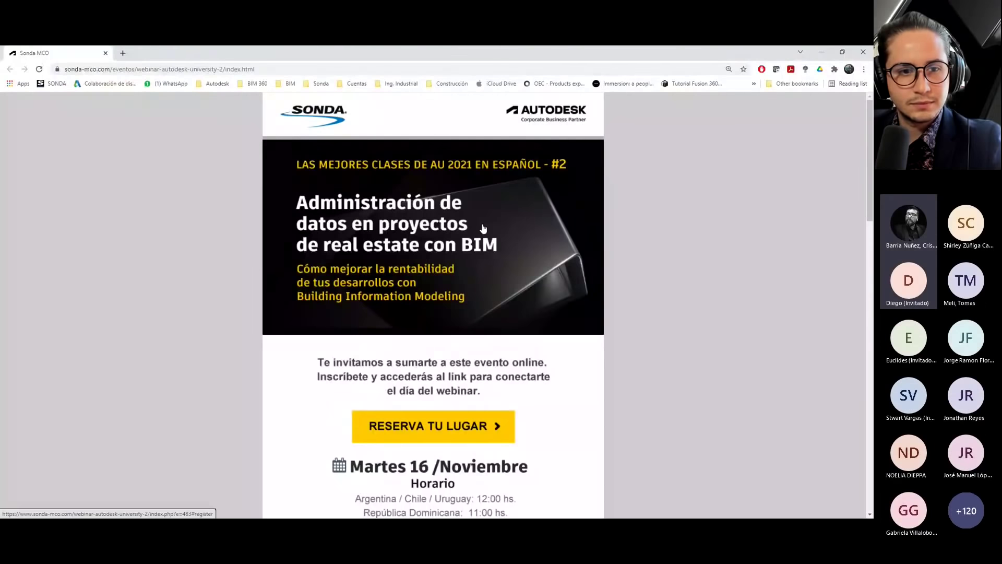
{"action": "scroll", "coordinate": [483, 228], "scroll_direction": "down", "scroll_amount": 1}
{"action": "scroll", "coordinate": [482, 228], "scroll_direction": "up", "scroll_amount": 1}
{"action": "scroll", "coordinate": [482, 228], "scroll_direction": "down", "scroll_amount": 1}
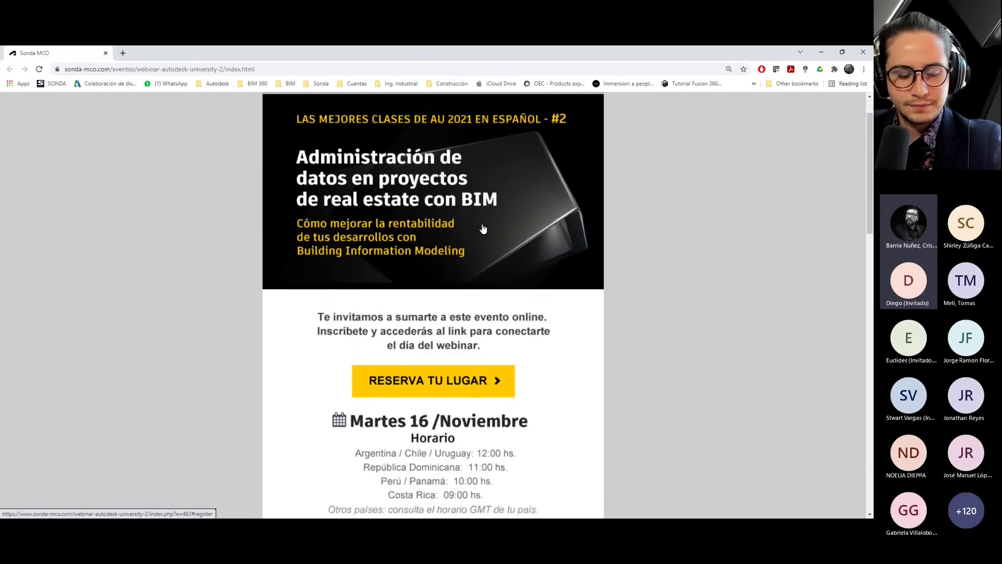
{"action": "scroll", "coordinate": [482, 228], "scroll_direction": "down", "scroll_amount": 1}
{"action": "scroll", "coordinate": [484, 229], "scroll_direction": "down", "scroll_amount": 1}
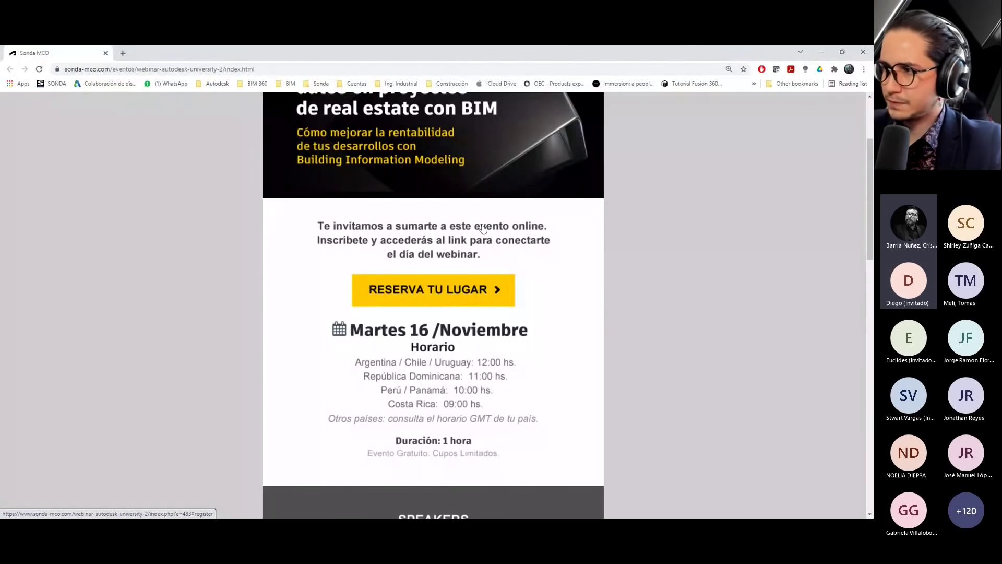
{"action": "scroll", "coordinate": [484, 228], "scroll_direction": "down", "scroll_amount": 2}
{"action": "scroll", "coordinate": [484, 228], "scroll_direction": "down", "scroll_amount": 1}
{"action": "scroll", "coordinate": [483, 228], "scroll_direction": "down", "scroll_amount": 2}
{"action": "scroll", "coordinate": [484, 228], "scroll_direction": "down", "scroll_amount": 2}
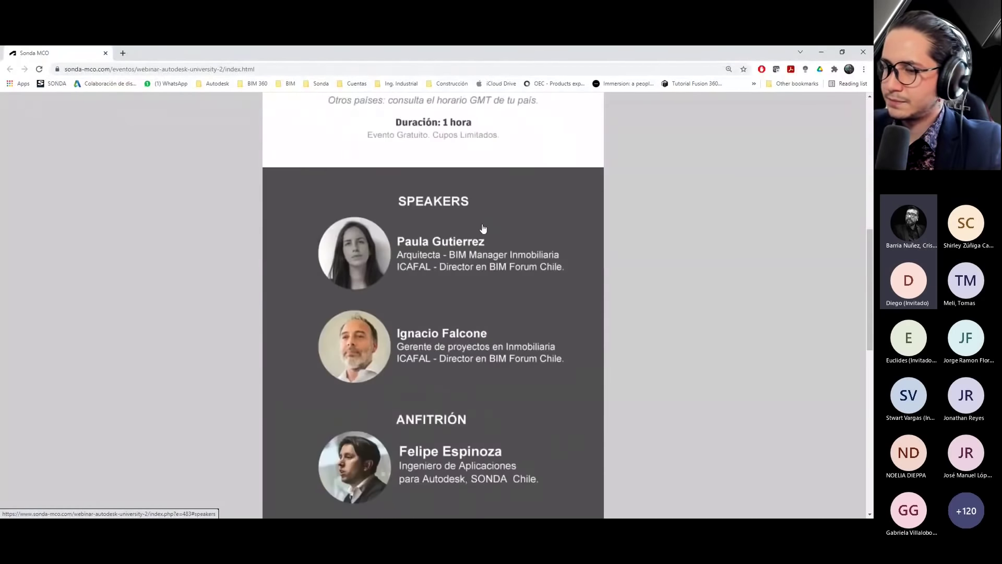
{"action": "scroll", "coordinate": [484, 228], "scroll_direction": "down", "scroll_amount": 1}
{"action": "scroll", "coordinate": [484, 228], "scroll_direction": "down", "scroll_amount": 1}
{"action": "scroll", "coordinate": [483, 228], "scroll_direction": "down", "scroll_amount": 1}
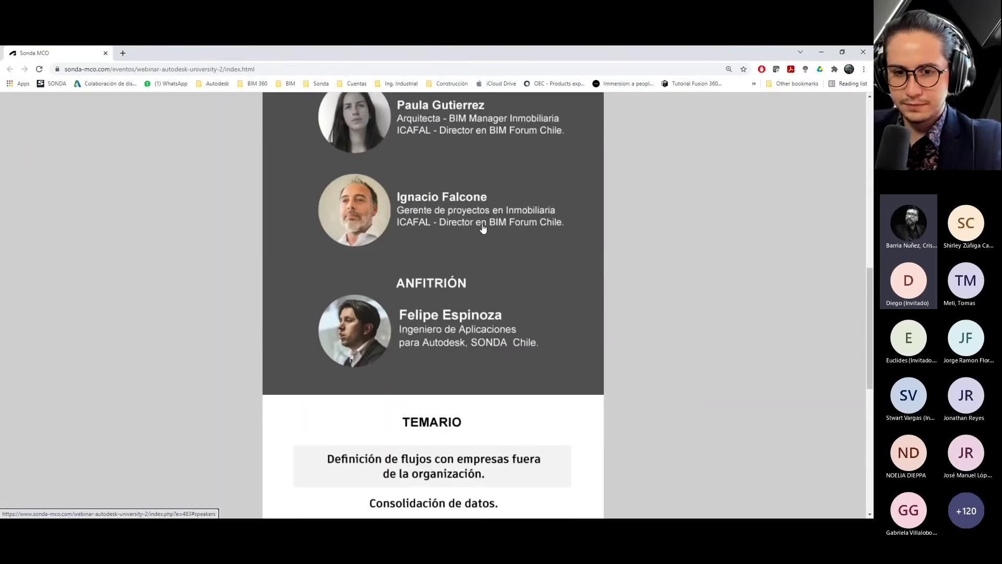
{"action": "scroll", "coordinate": [484, 228], "scroll_direction": "down", "scroll_amount": 2}
{"action": "scroll", "coordinate": [483, 228], "scroll_direction": "down", "scroll_amount": 2}
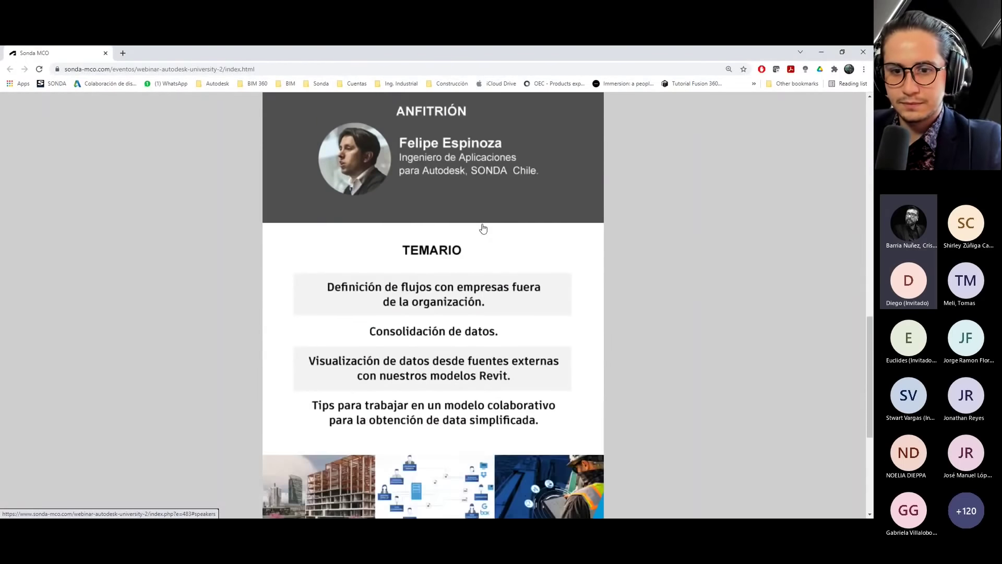
{"action": "scroll", "coordinate": [484, 228], "scroll_direction": "down", "scroll_amount": 1}
{"action": "scroll", "coordinate": [483, 228], "scroll_direction": "down", "scroll_amount": 1}
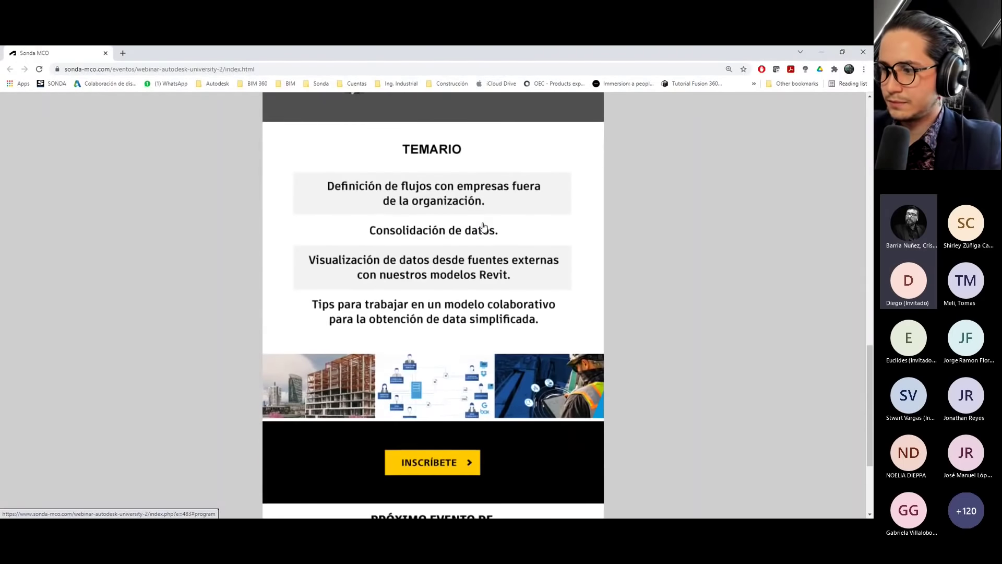
{"action": "scroll", "coordinate": [483, 228], "scroll_direction": "down", "scroll_amount": 1}
{"action": "scroll", "coordinate": [483, 228], "scroll_direction": "down", "scroll_amount": 1}
{"action": "scroll", "coordinate": [484, 228], "scroll_direction": "down", "scroll_amount": 1}
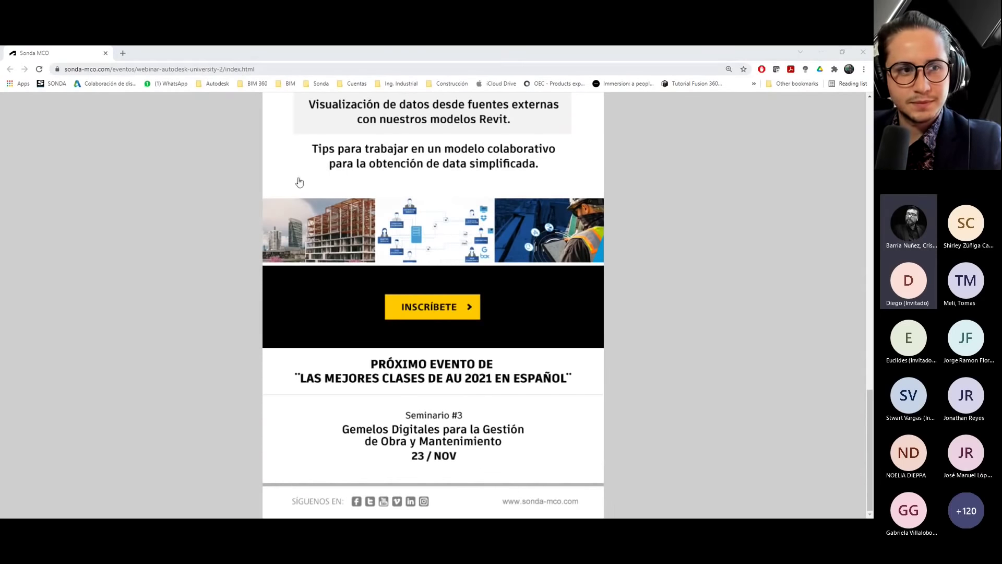
{"action": "scroll", "coordinate": [356, 210], "scroll_direction": "up", "scroll_amount": 7}
Copy the webinar page's web address and switch away from the browser.
{"action": "left_click", "coordinate": [210, 69]}
{"action": "right_click", "coordinate": [210, 72]}
{"action": "left_click", "coordinate": [240, 121]}
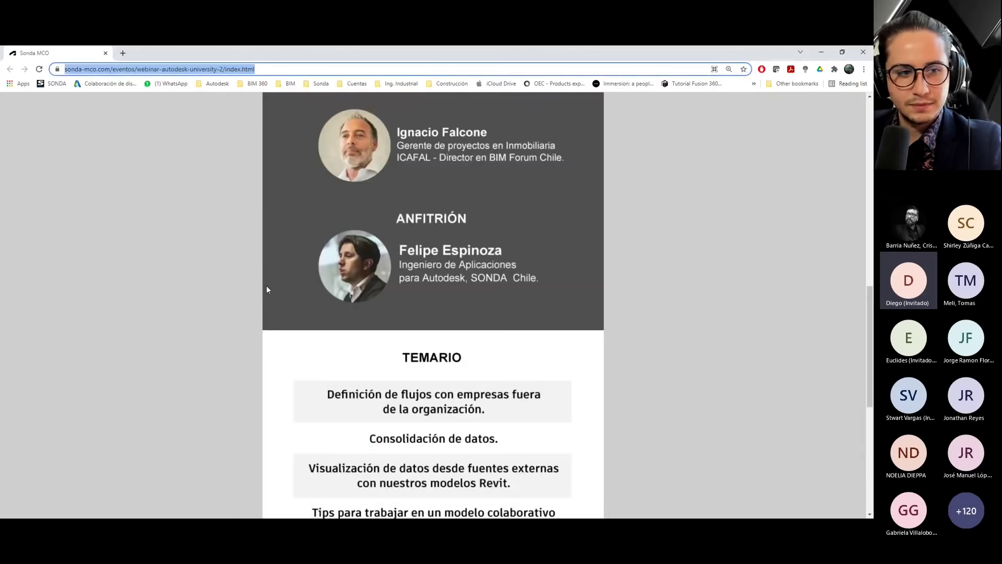
{"action": "key", "text": "alt+Tab"}
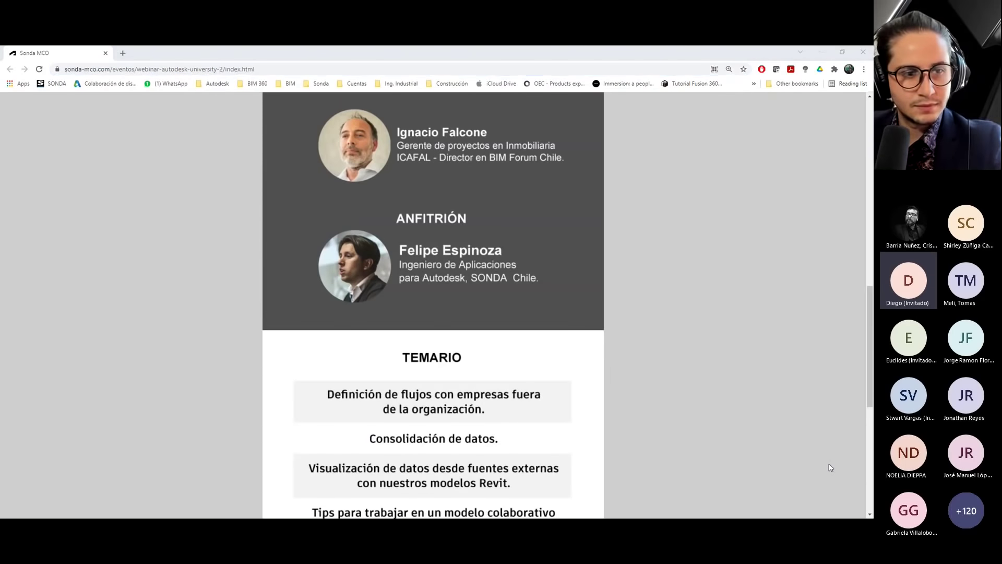